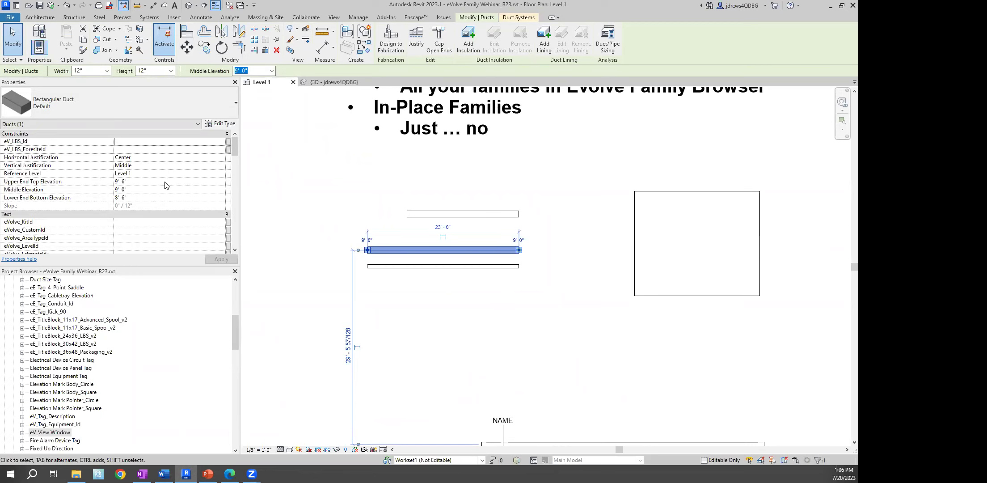
Pan the floor plan to the text note and clear the duct selection
middle_drag(509, 170, 460, 300)
scroll(492, 342, down, 1)
middle_drag(492, 342, 453, 180)
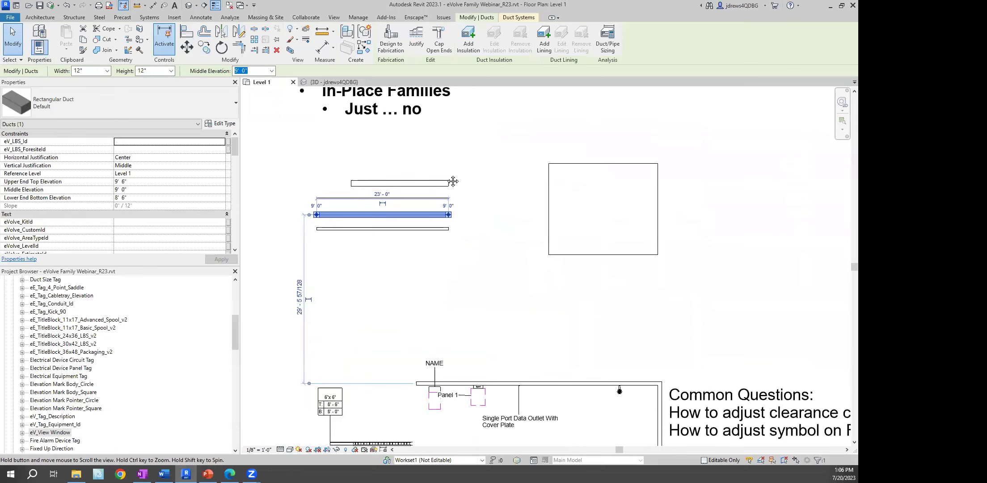
click(288, 230)
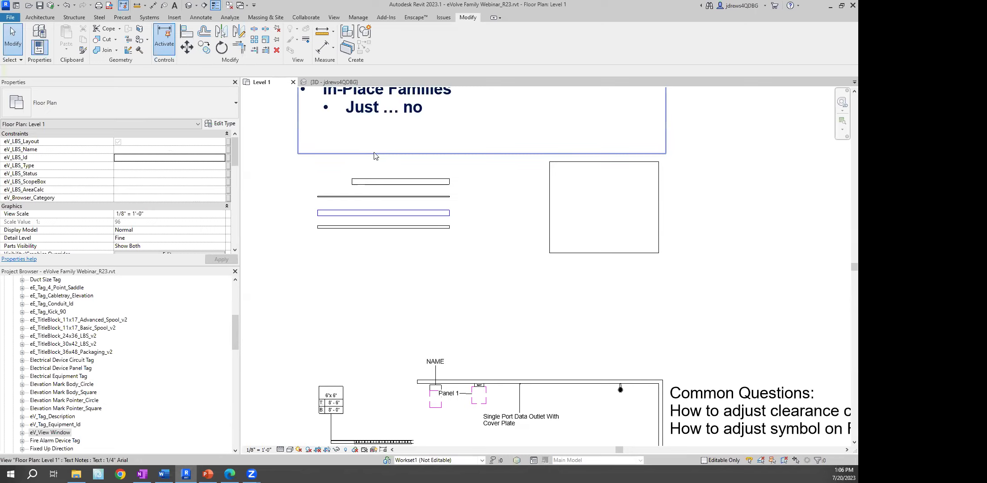
Start a new family and enlarge the template picker's file list
click(13, 18)
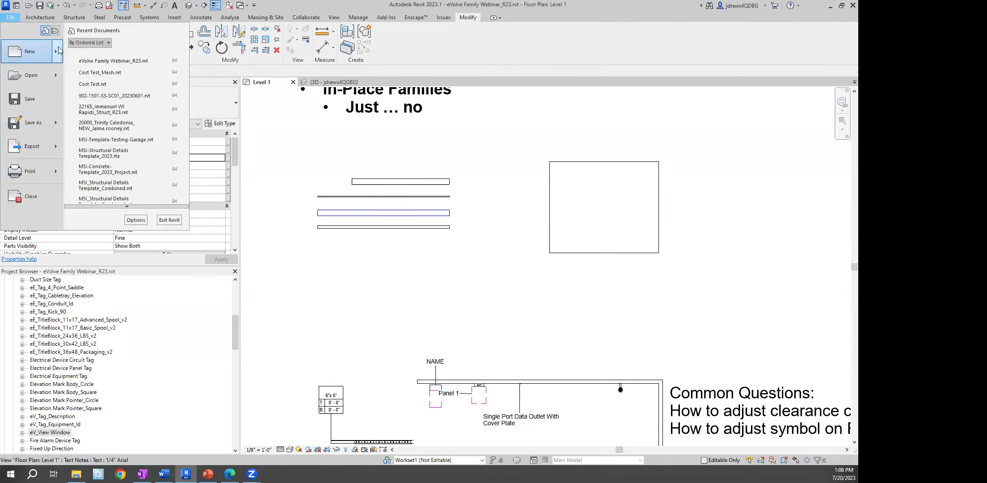
mouse_move(60, 50)
click(120, 81)
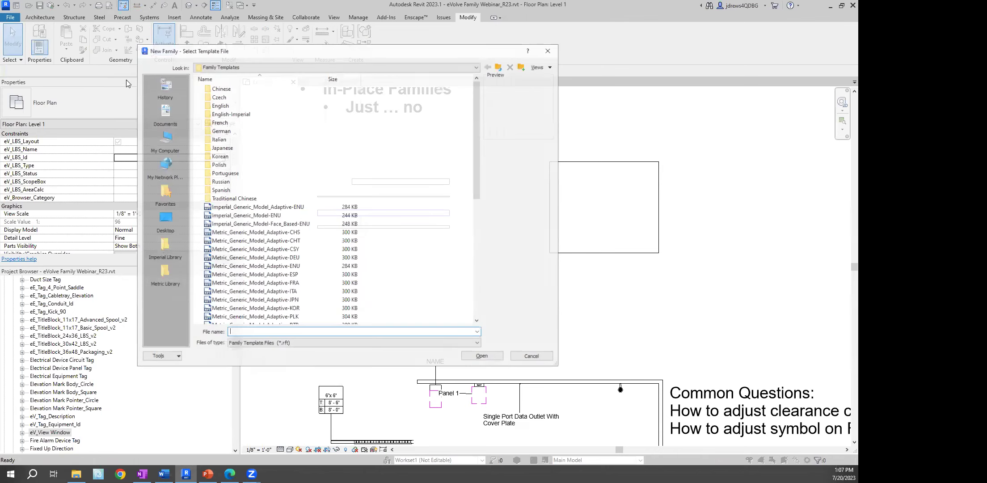
drag(265, 50, 198, 35)
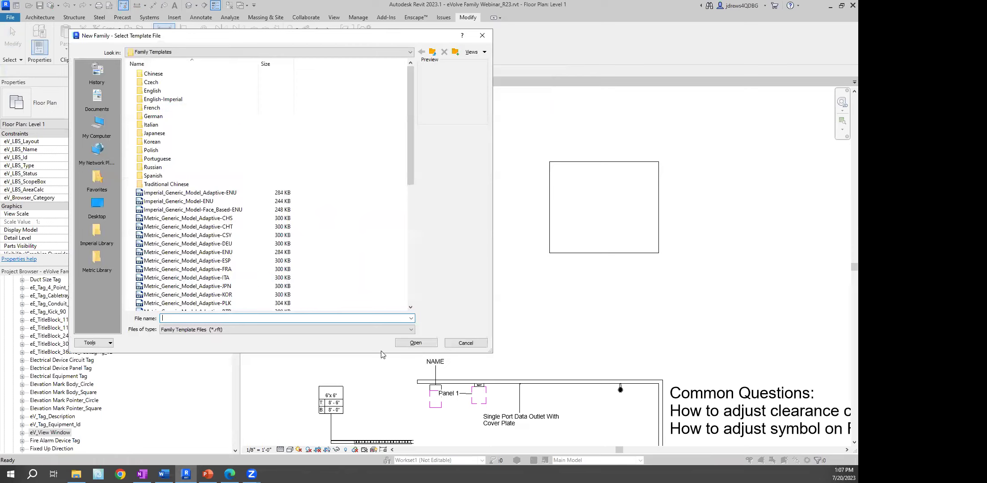
drag(381, 355, 381, 421)
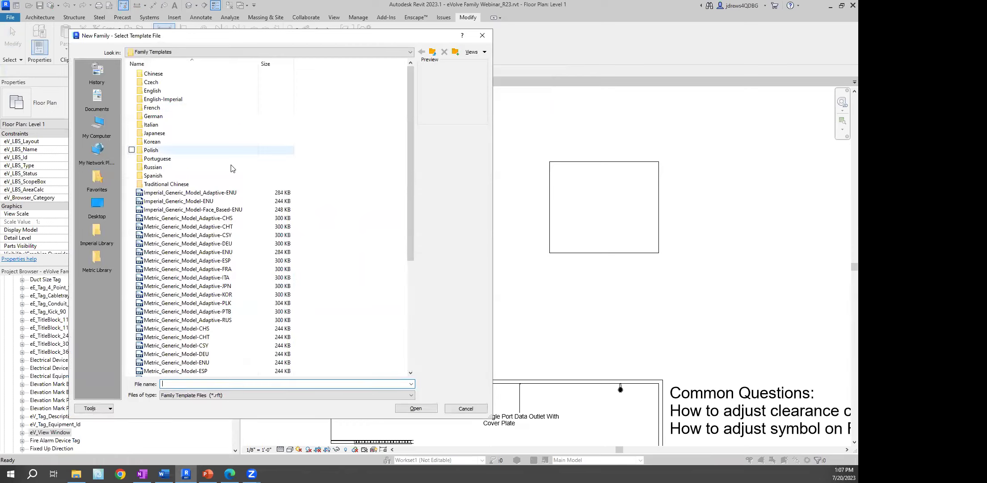
Open Generic Model.rft from the English-Imperial template folder
click(164, 102)
double_click(164, 102)
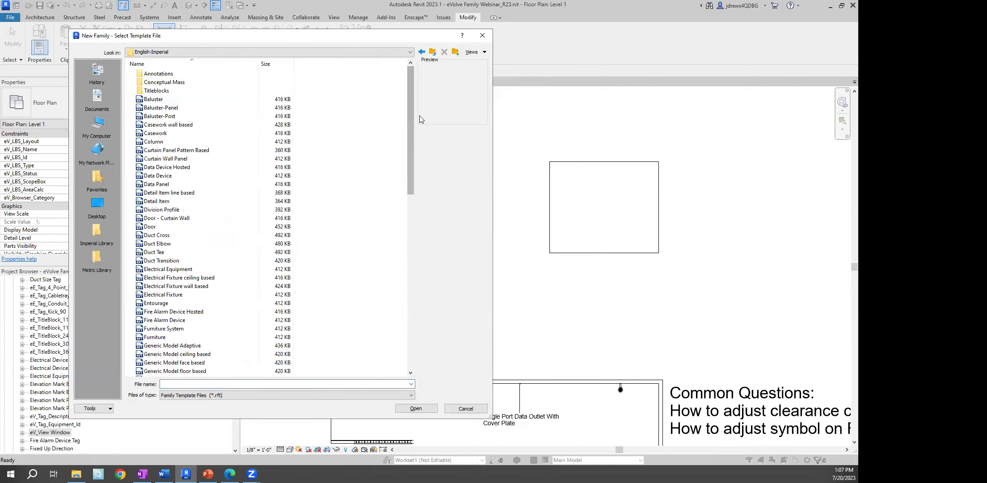
drag(410, 88, 410, 152)
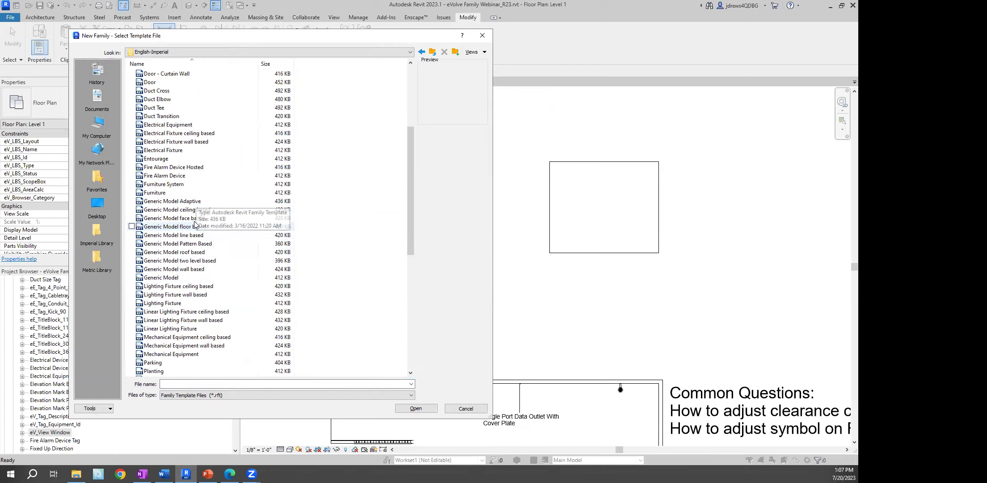
click(173, 277)
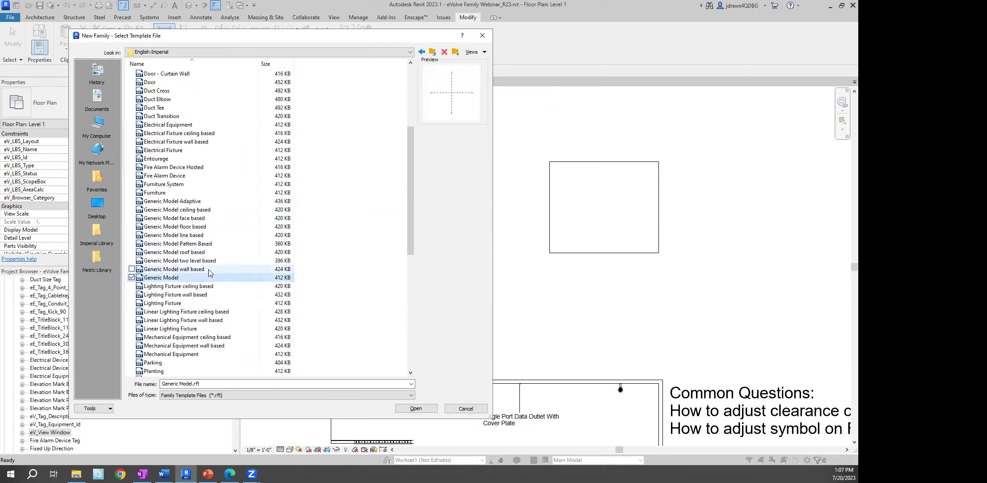
click(416, 409)
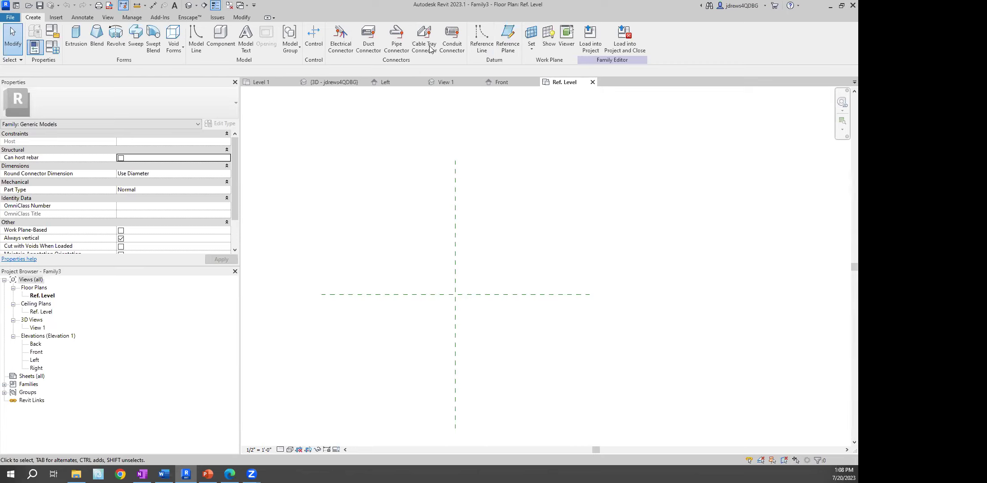
Draw a vertical reference plane to the left of the centre plane
click(514, 39)
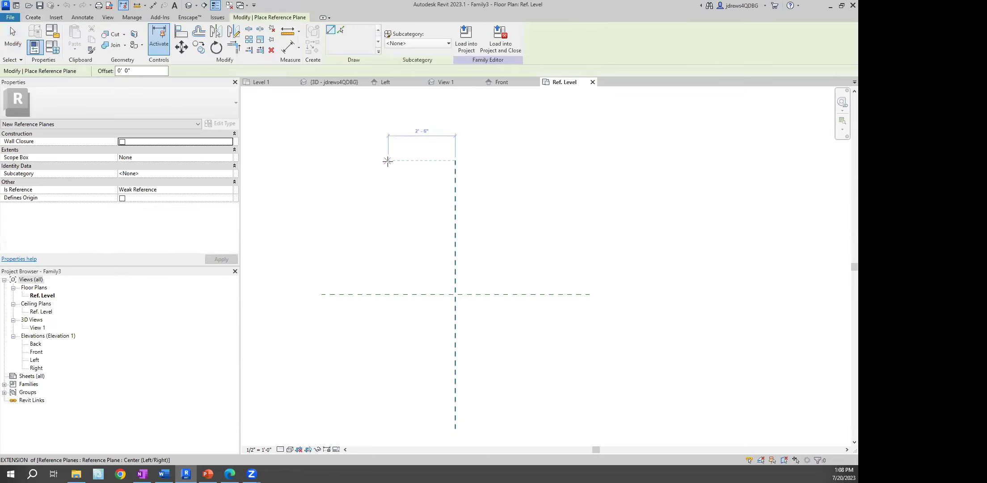
click(370, 160)
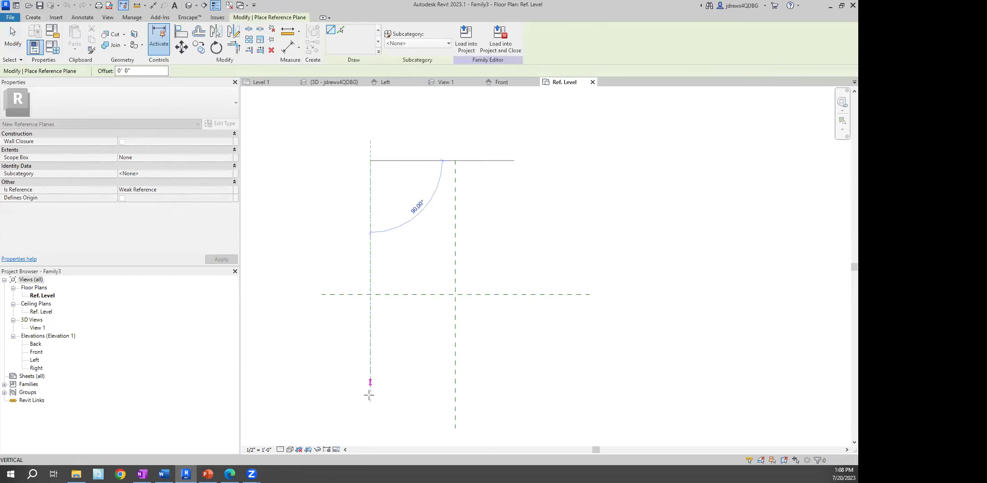
click(369, 426)
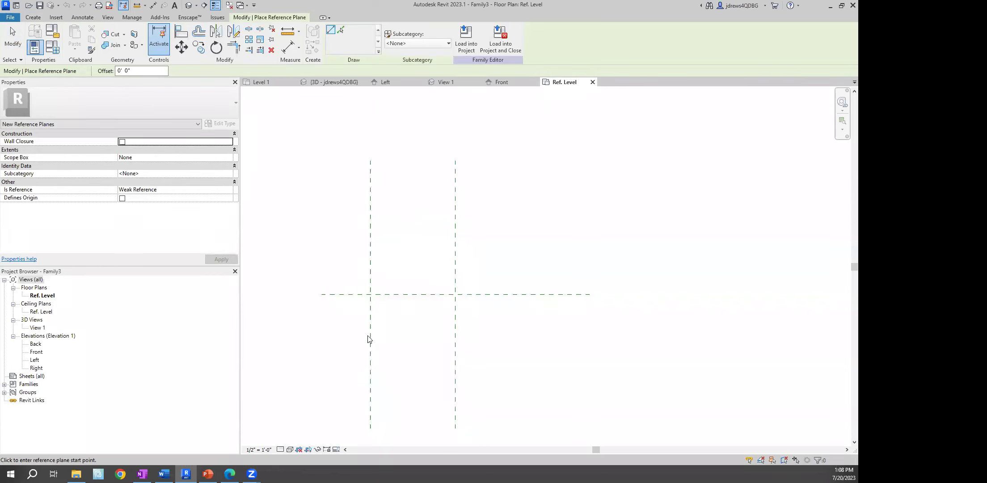
key(Escape)
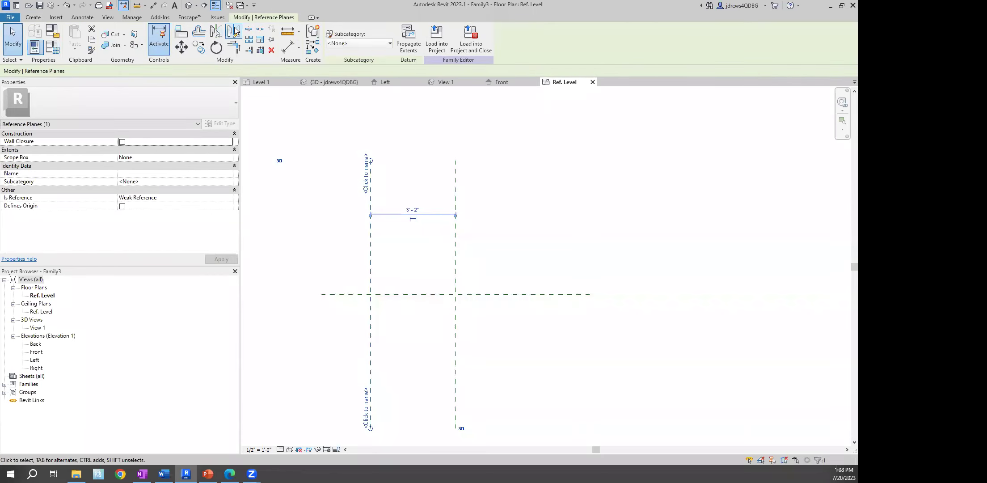
Mirror a copy of the left plane across the centre plane to the right side
click(233, 32)
click(455, 185)
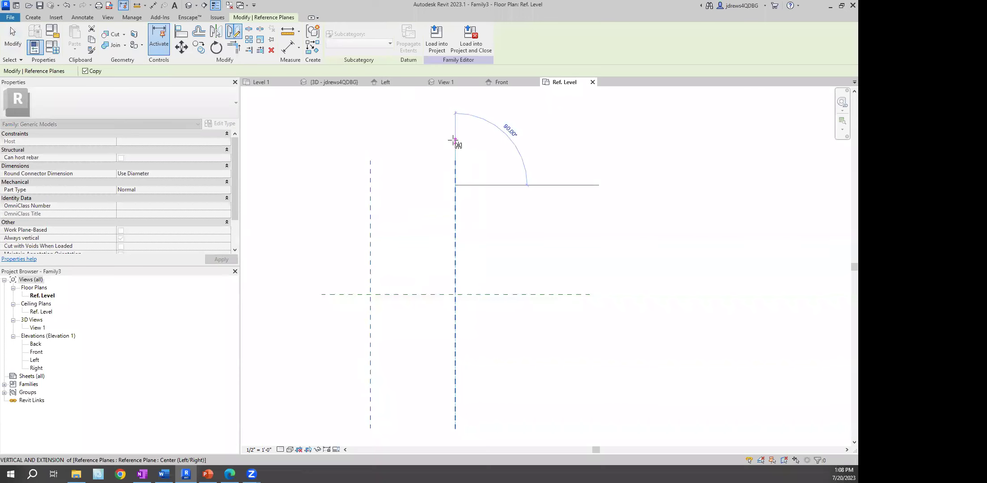
click(454, 139)
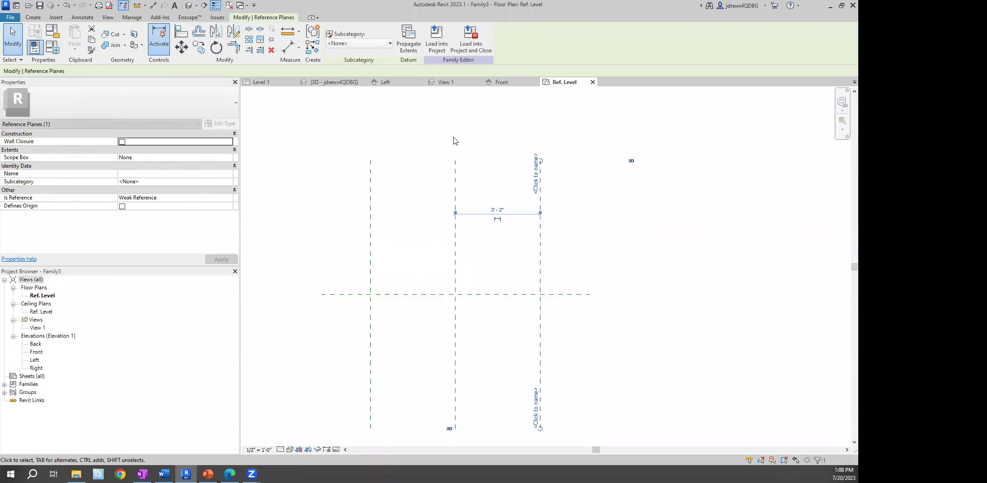
ctrl+click(371, 177)
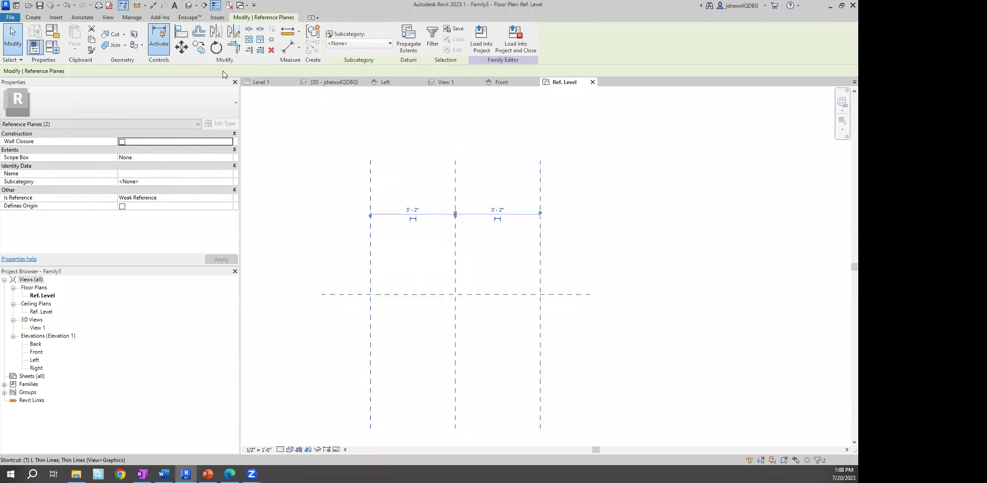
key(Escape)
key(o)
key(Escape)
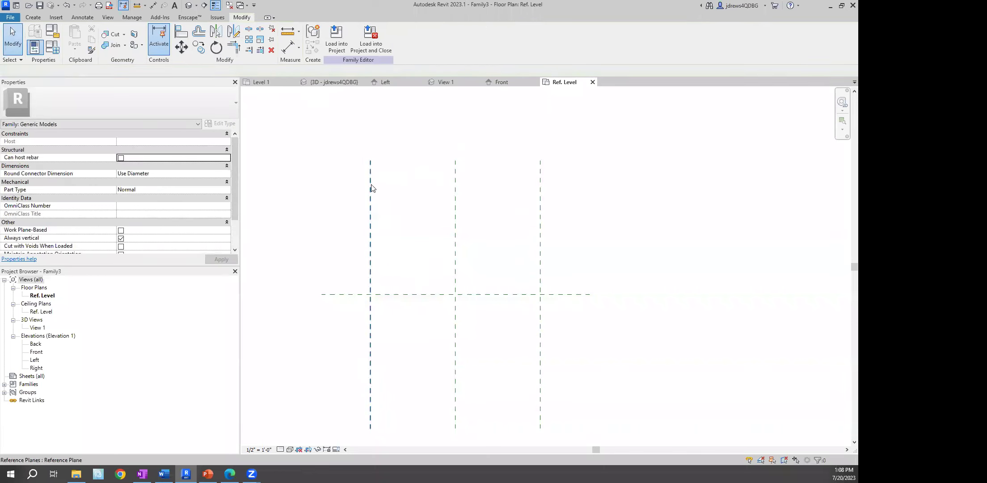
Rotate-copy both side planes 90° to create the horizontal planes
click(370, 189)
ctrl+click(540, 189)
key(o)
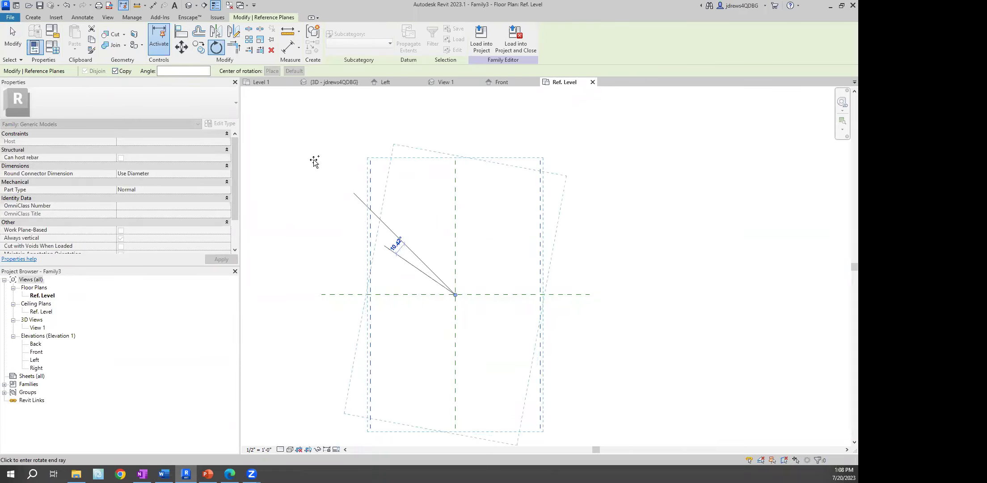
text(90)
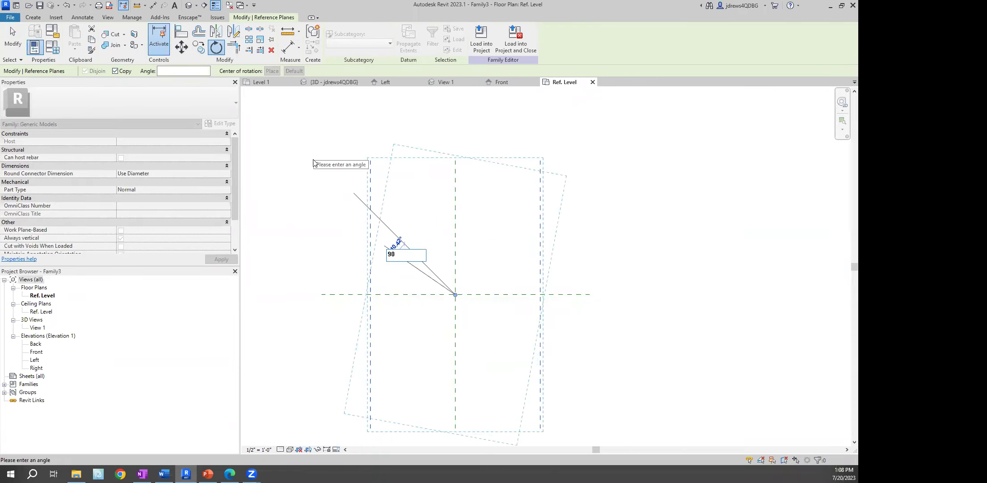
key(Return)
click(330, 128)
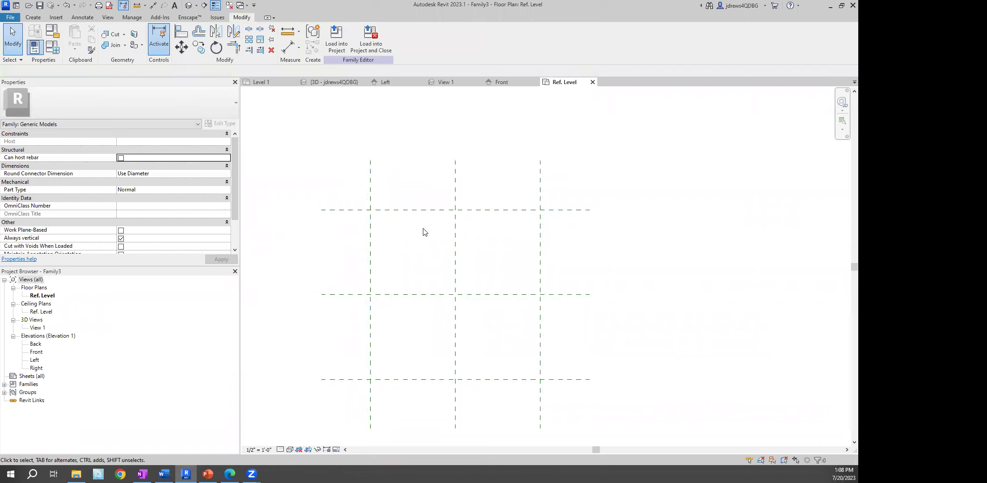
Inspect the Center (Left/Right) and Center (Front/Back) planes' properties
middle_drag(426, 189, 402, 154)
click(431, 140)
click(398, 260)
click(431, 222)
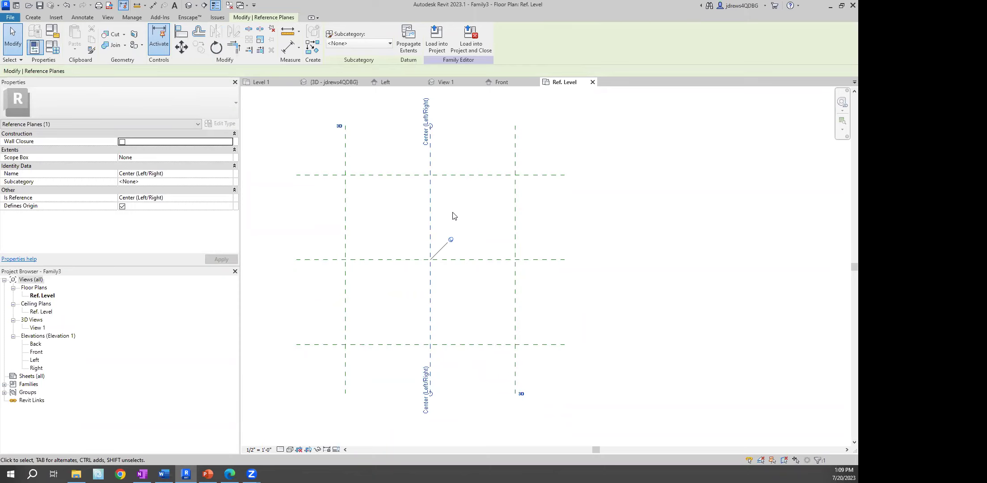
Place aligned dimension strings across the three vertical and three horizontal planes
key(d)
key(i)
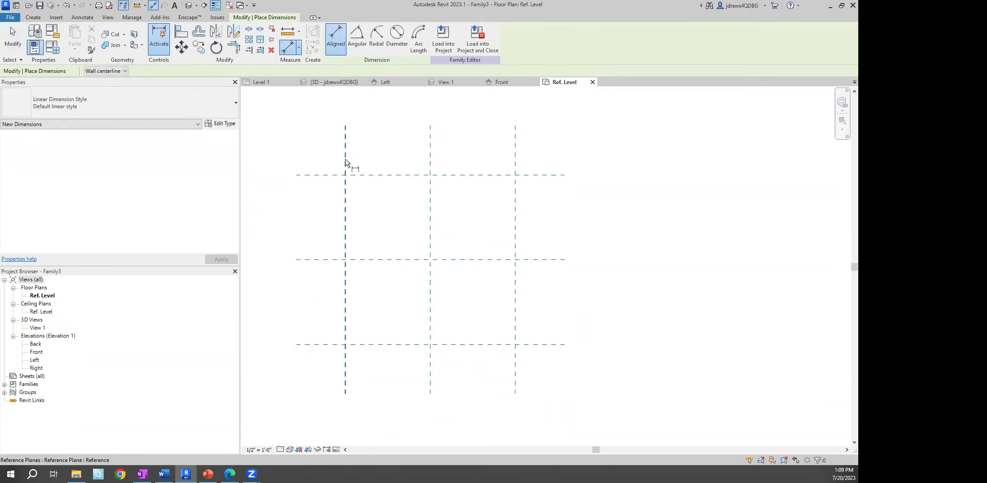
click(346, 160)
click(430, 159)
click(515, 160)
click(509, 161)
click(327, 178)
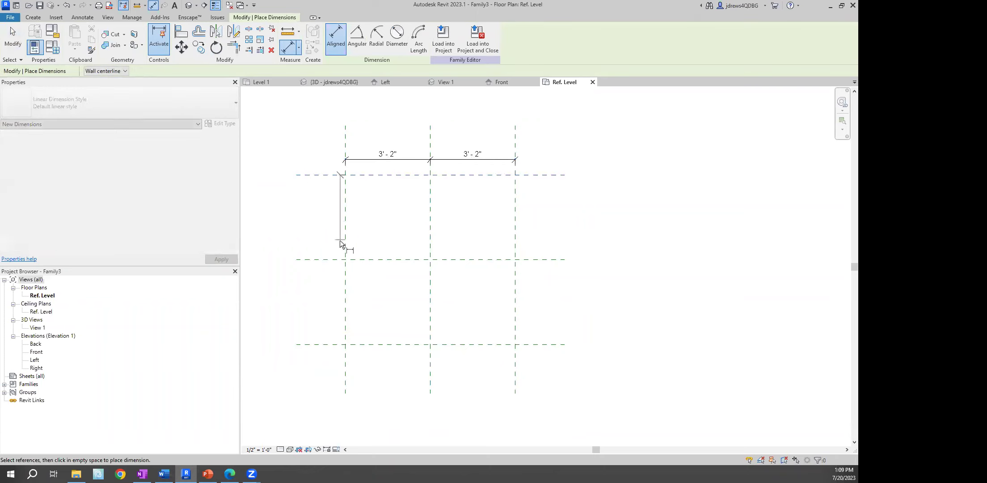
click(332, 260)
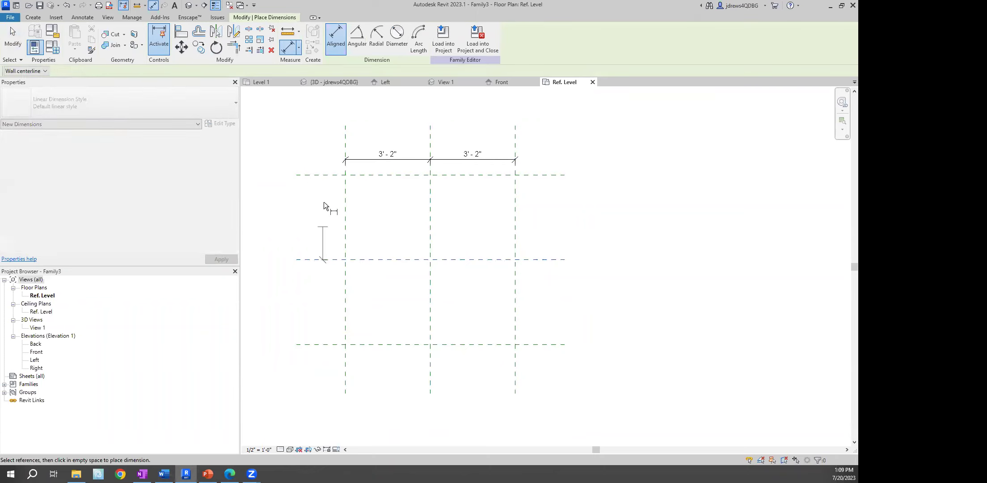
click(325, 344)
click(316, 198)
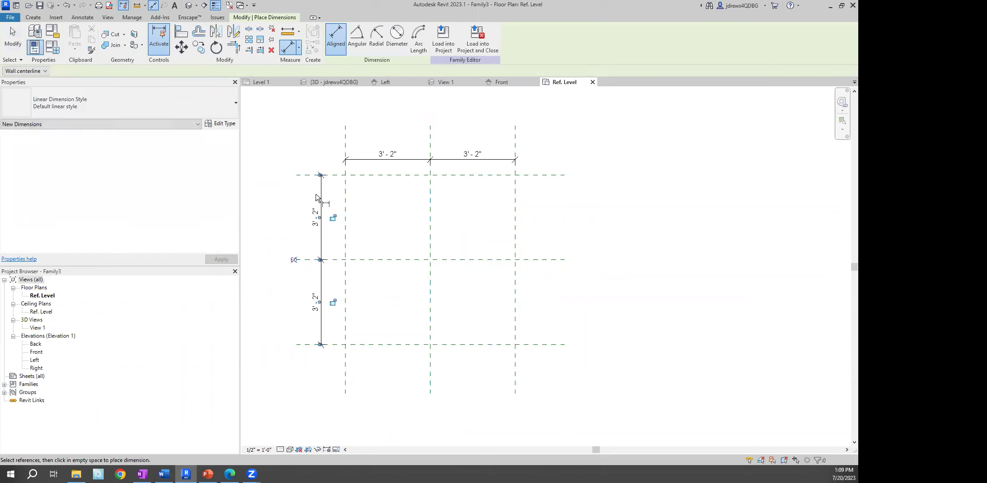
key(Escape)
Toggle EQ on both dimension strings to equalize the spacings
click(321, 197)
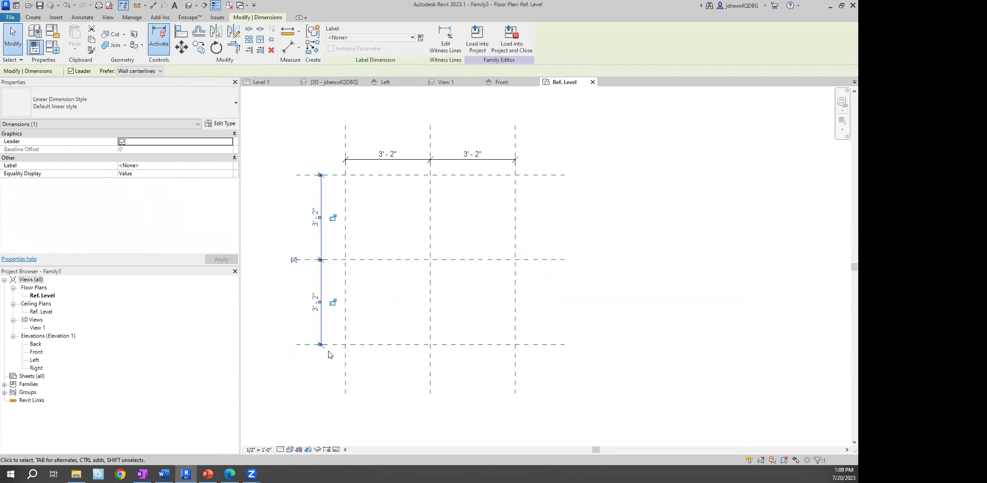
click(295, 261)
click(393, 159)
click(428, 137)
click(400, 128)
Add overall 6'-4" width and depth dimensions across the outer planes
key(d)
key(i)
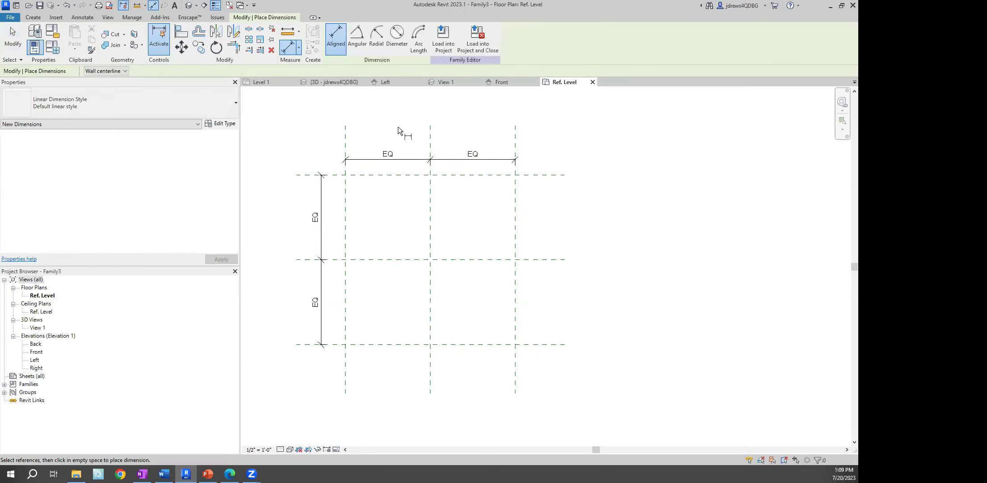
click(346, 137)
click(515, 143)
click(512, 139)
click(339, 175)
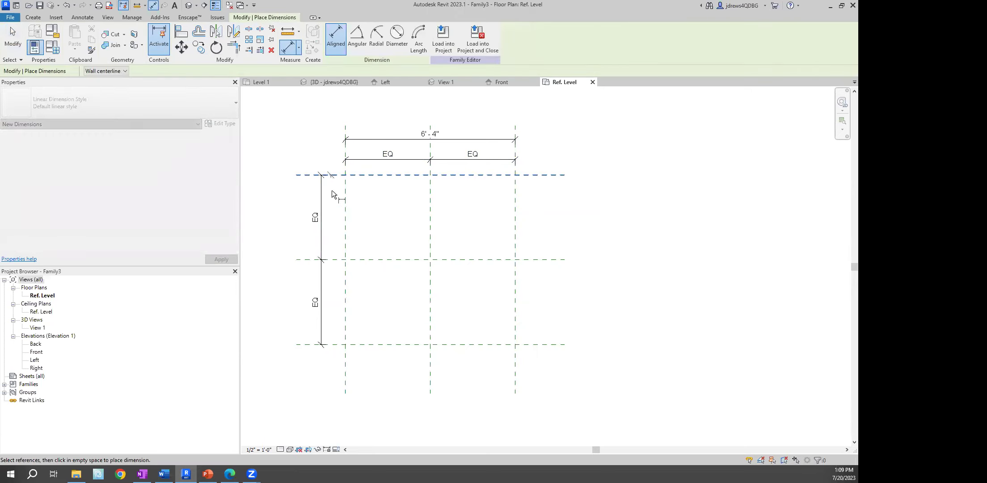
click(342, 345)
click(302, 293)
right_click(271, 139)
click(291, 153)
click(409, 140)
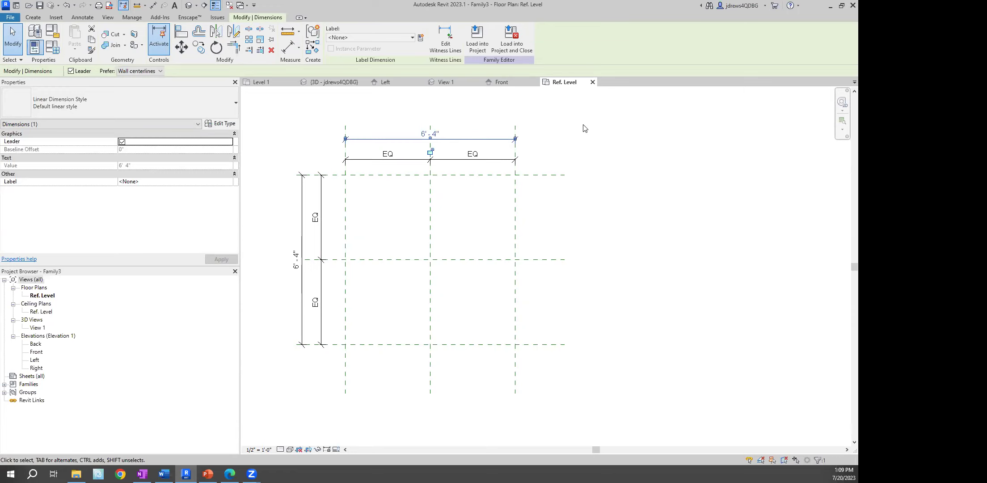
Label the top overall dimension with a new Width parameter
click(422, 44)
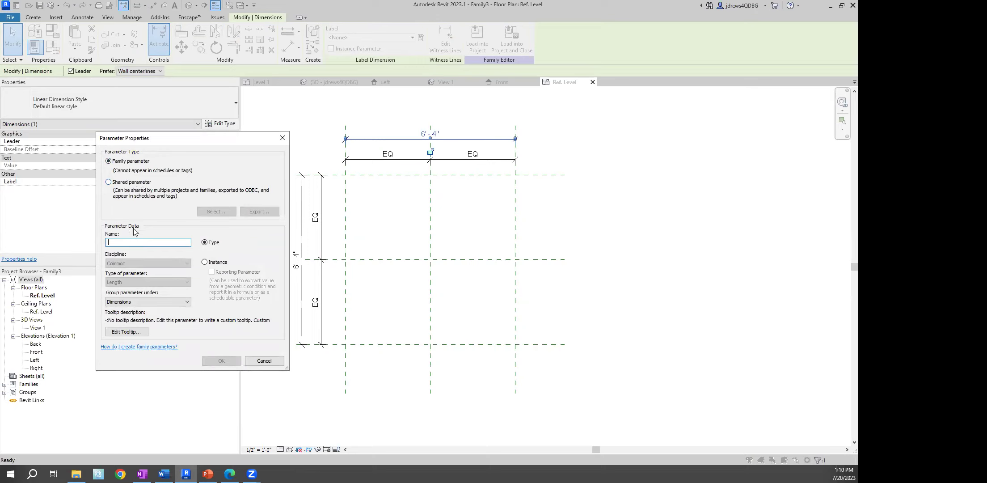
text(Width)
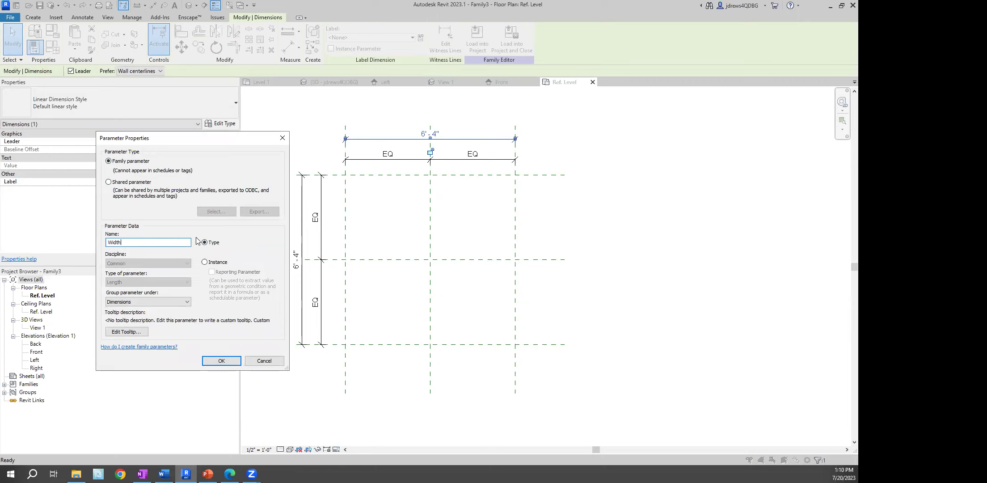
click(222, 361)
Label the side overall dimension with a new Length parameter
click(322, 222)
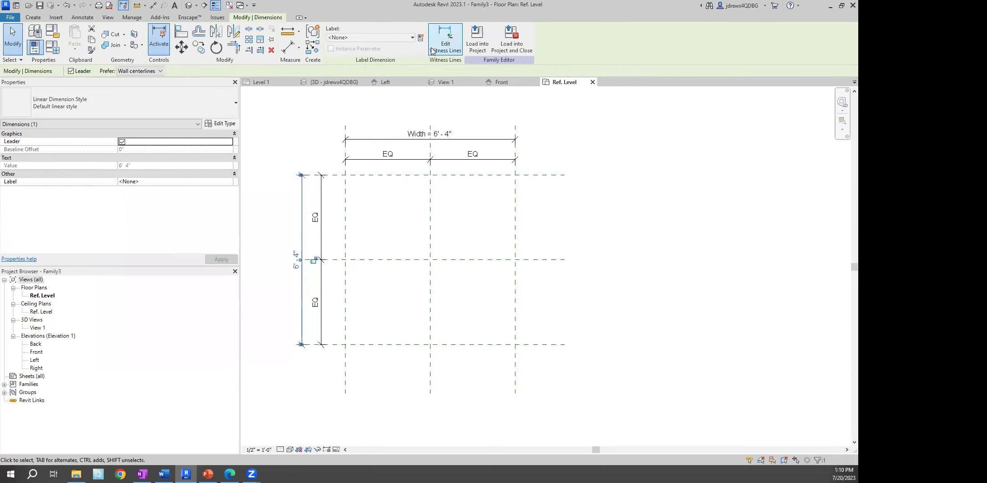
click(421, 38)
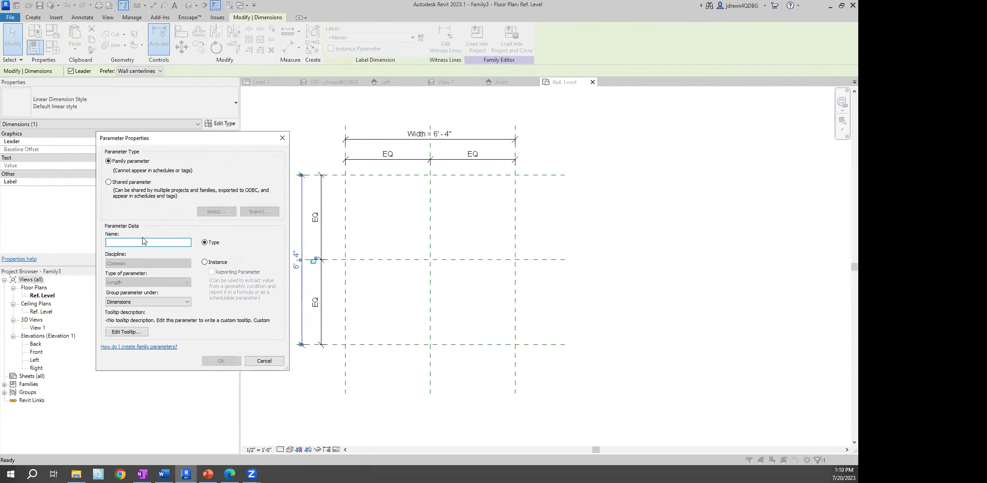
text(Length)
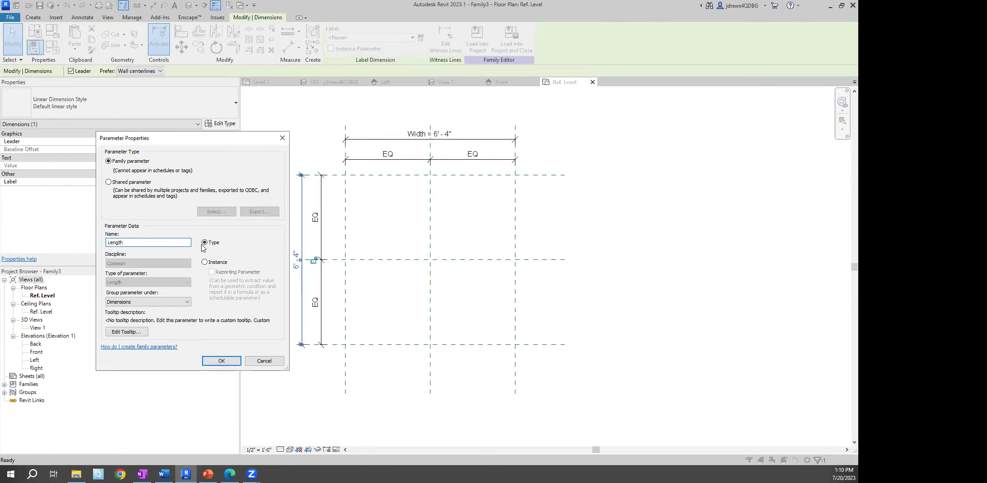
click(221, 361)
click(303, 134)
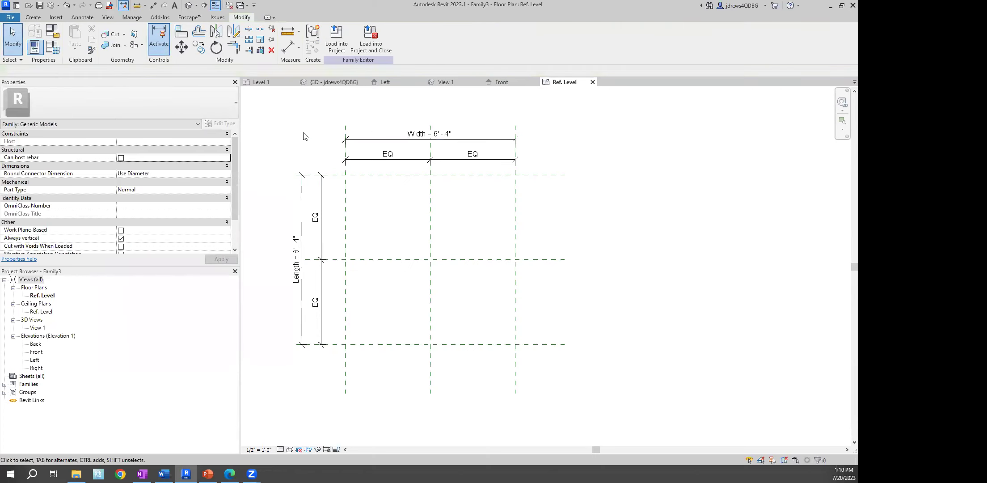
In the Front elevation, draw a horizontal reference plane above Ref. Level
double_click(36, 353)
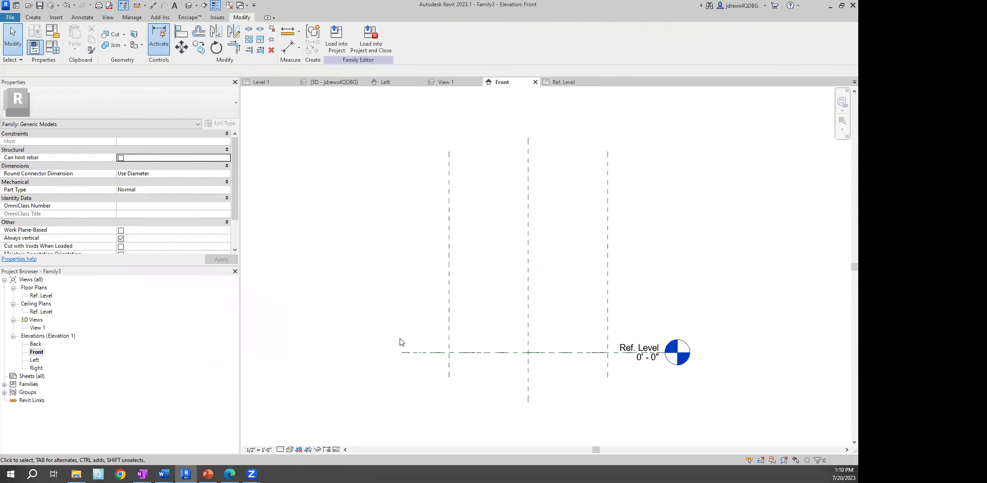
key(r)
key(p)
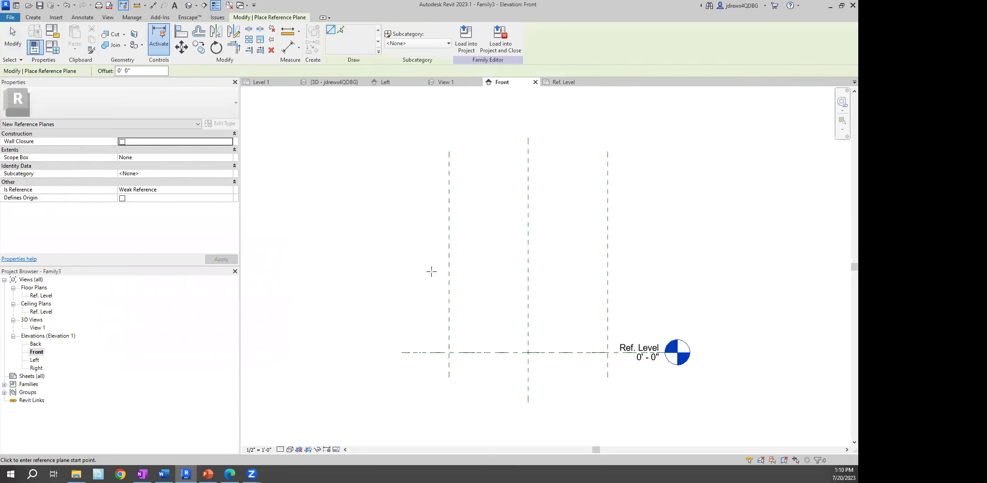
click(403, 271)
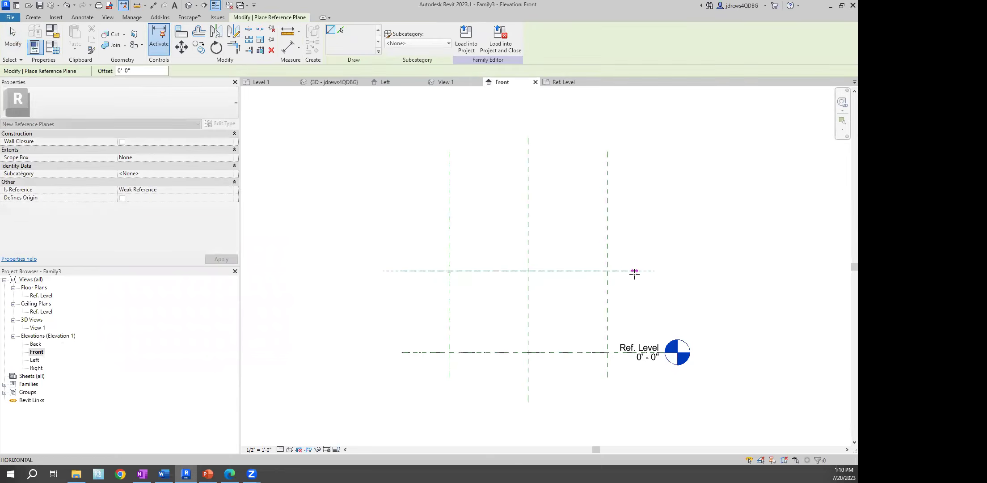
click(635, 271)
key(Escape)
key(Escape)
Dimension the new plane to Ref. Level at 3' - 3"
key(d)
key(i)
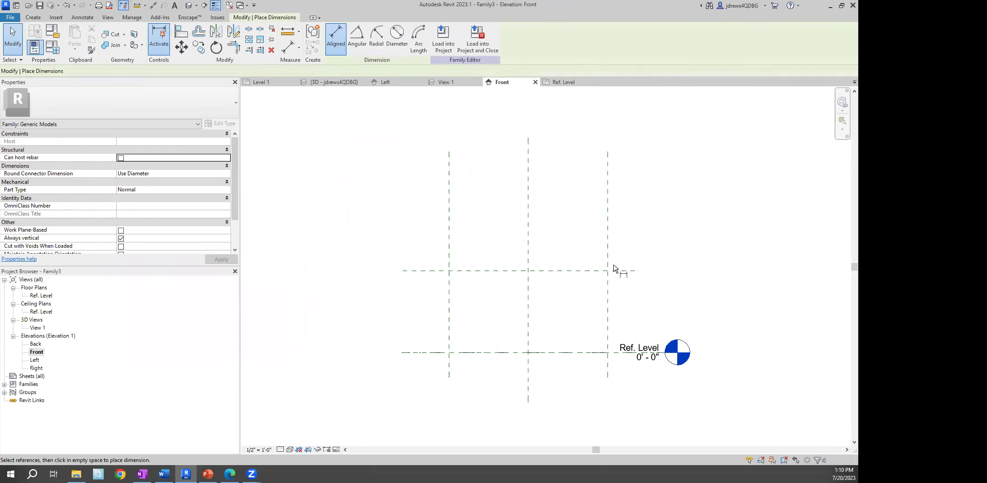
click(443, 271)
click(425, 352)
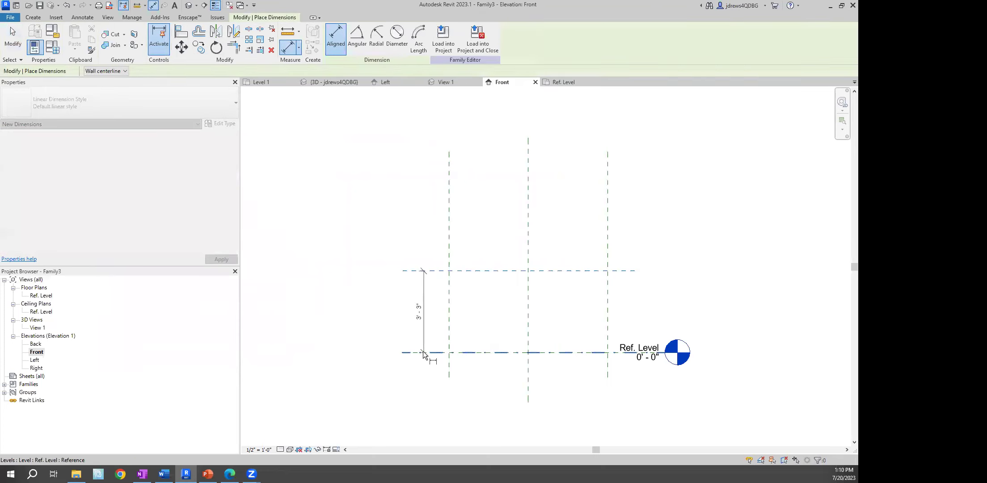
click(424, 329)
key(Escape)
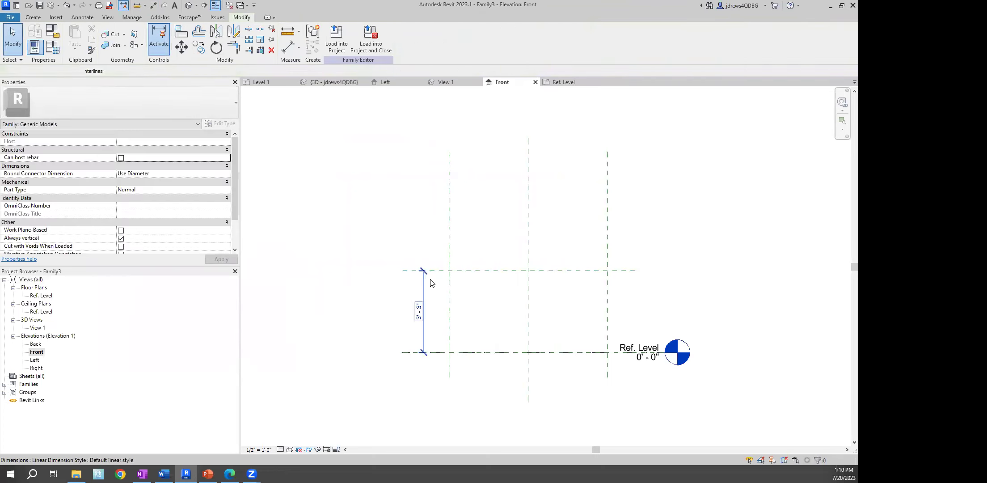
Cancel labelling the 3' - 3" dimension and open Family Types
click(422, 38)
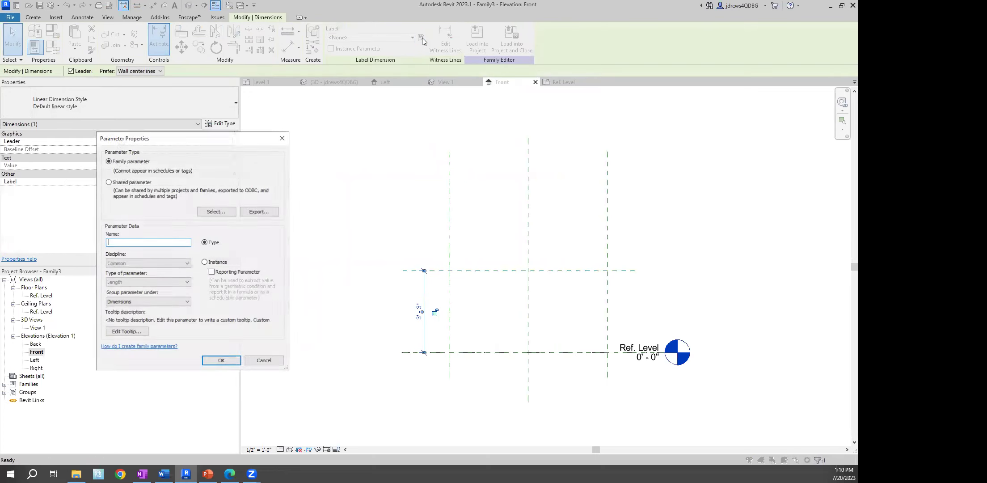
click(263, 360)
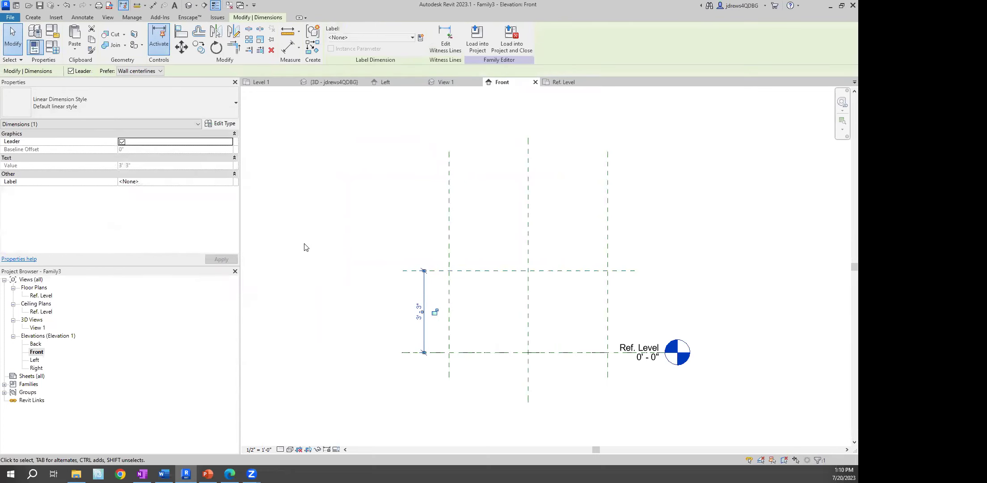
key(Escape)
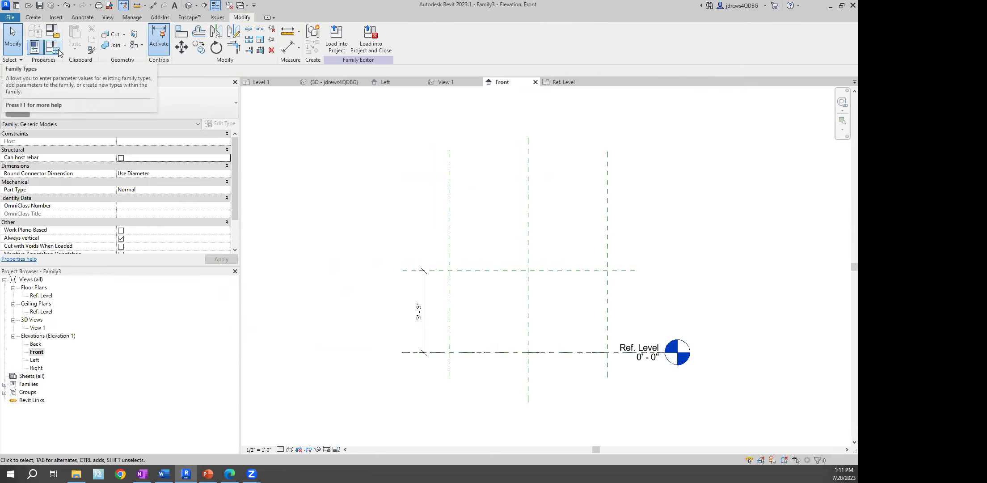
click(58, 49)
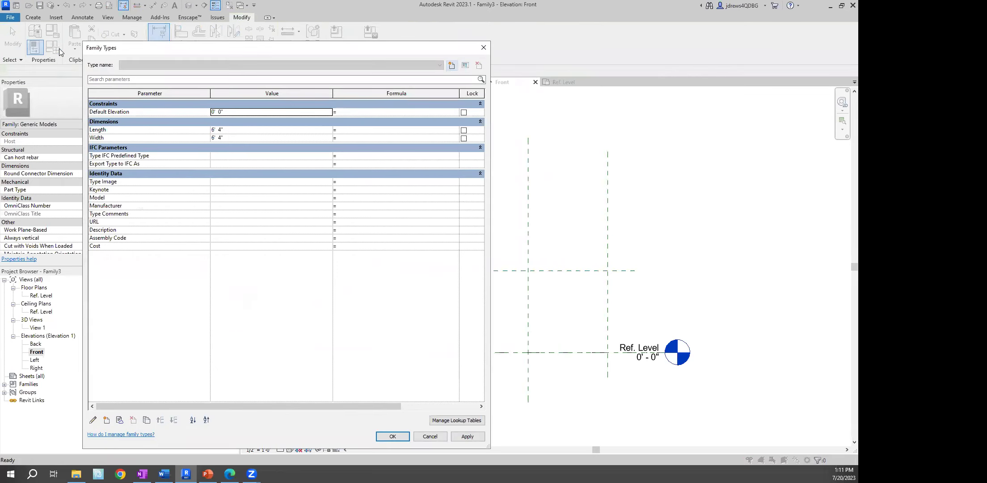
Add a Height parameter of type Length as an instance parameter
click(107, 420)
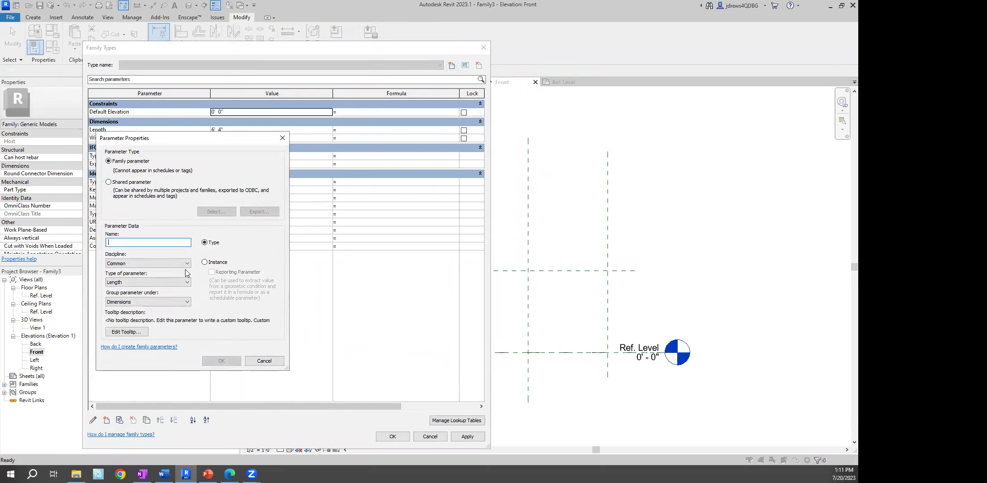
text(Height)
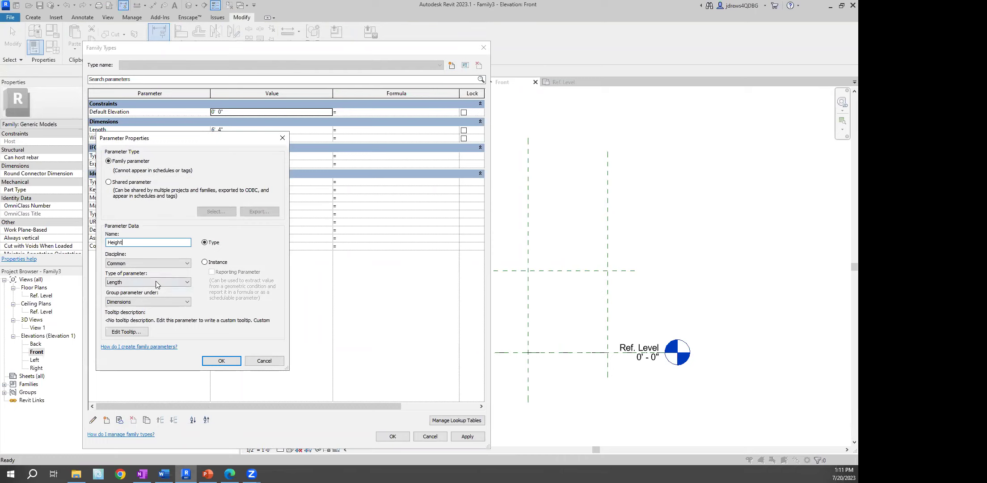
click(115, 282)
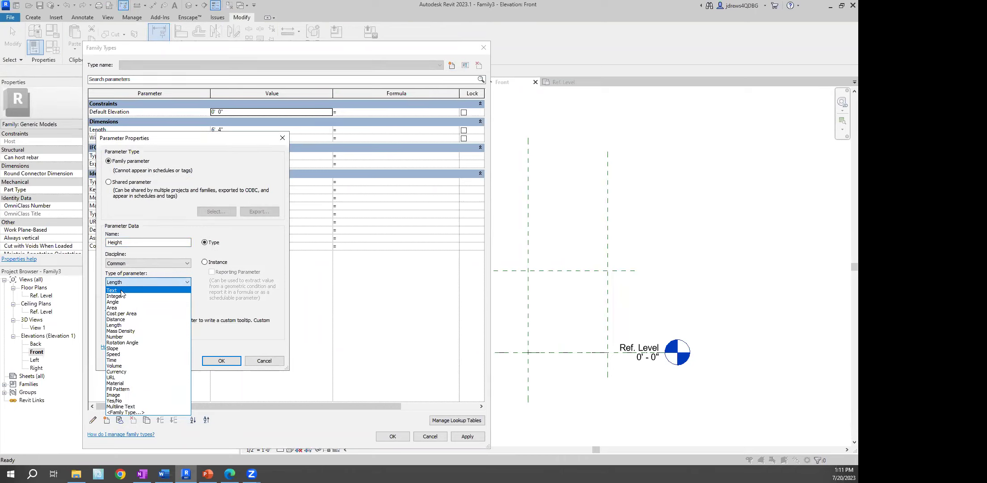
click(122, 325)
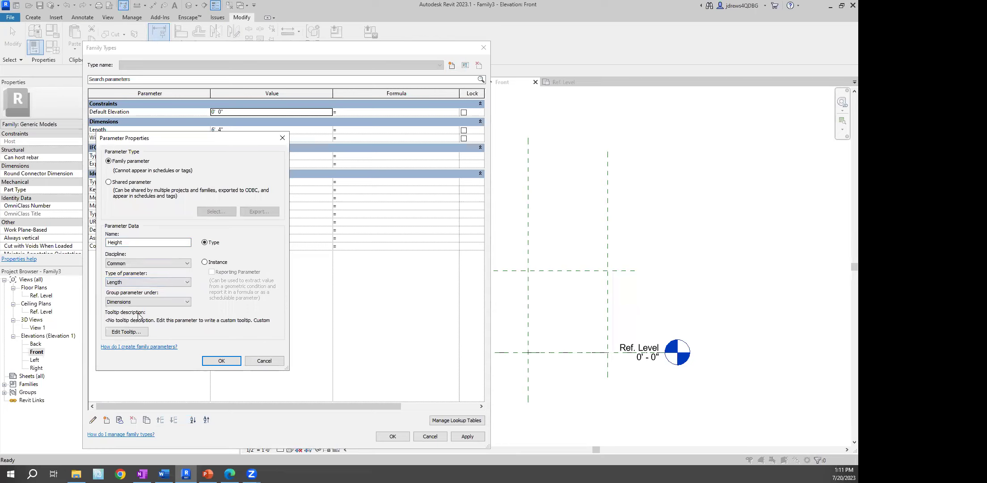
click(205, 263)
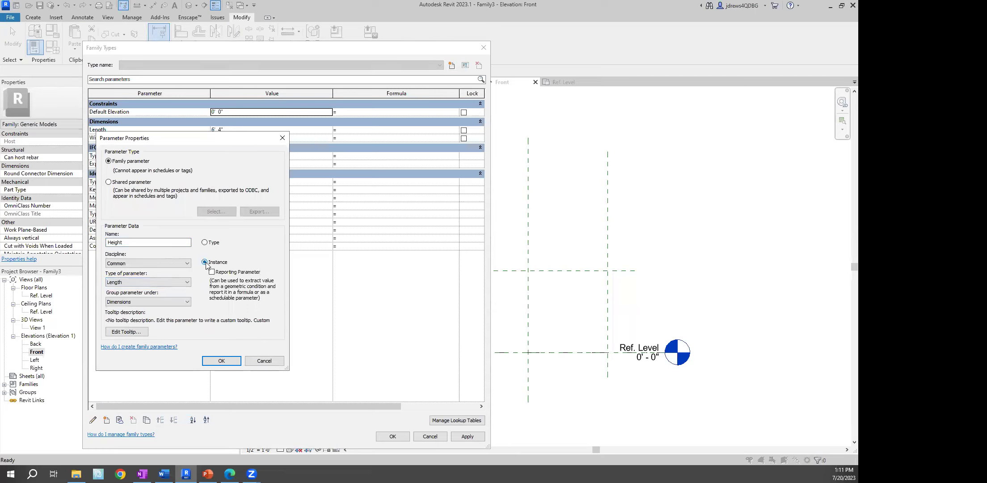
click(221, 360)
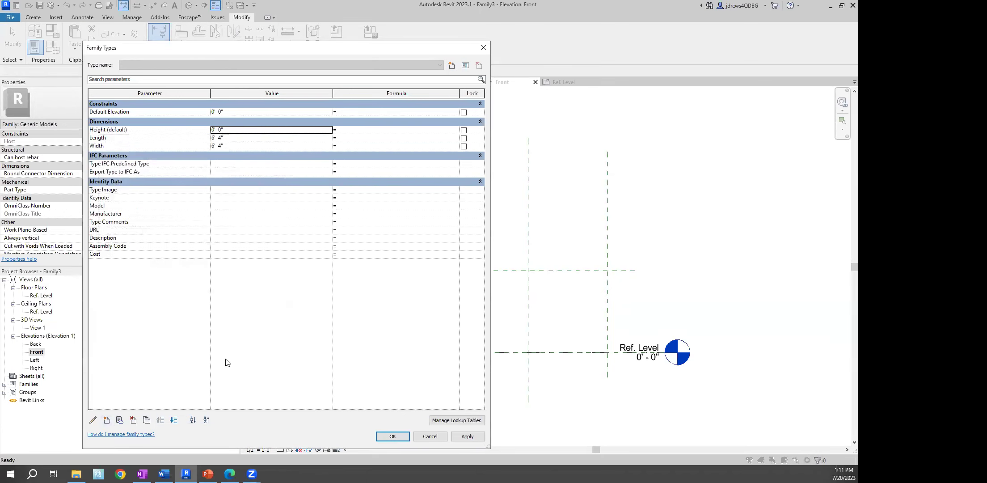
Close Family Types and return to the Ref. Level floor plan
click(392, 436)
double_click(44, 295)
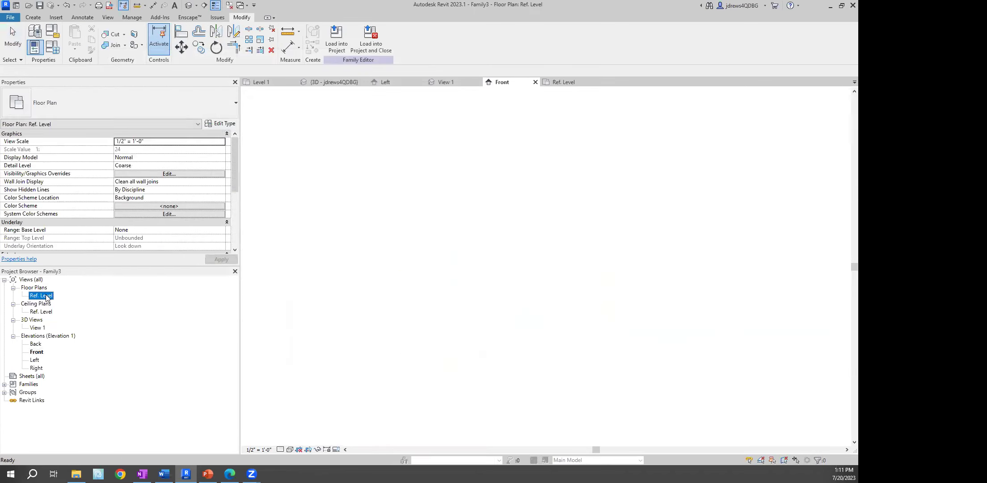
click(34, 19)
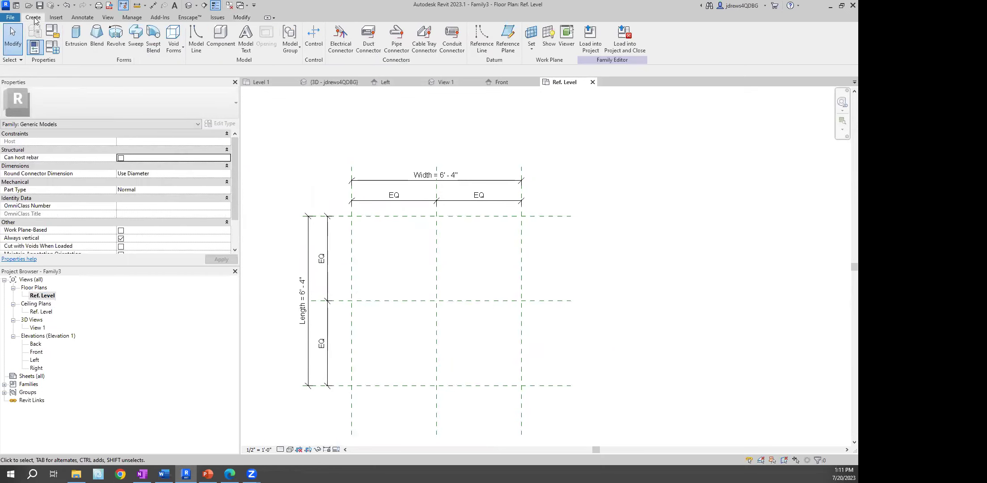
Start a solid extrusion and sketch a rectangle inside the reference-plane grid
click(77, 32)
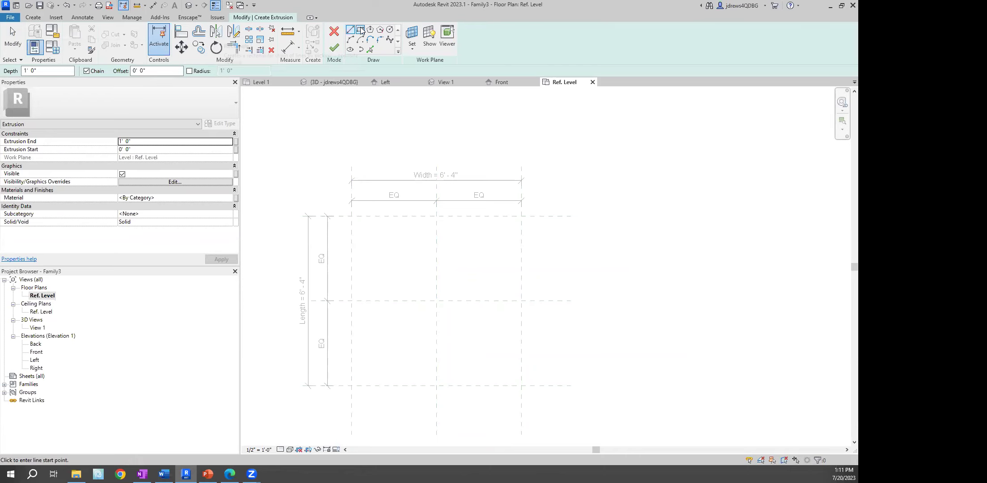
click(361, 30)
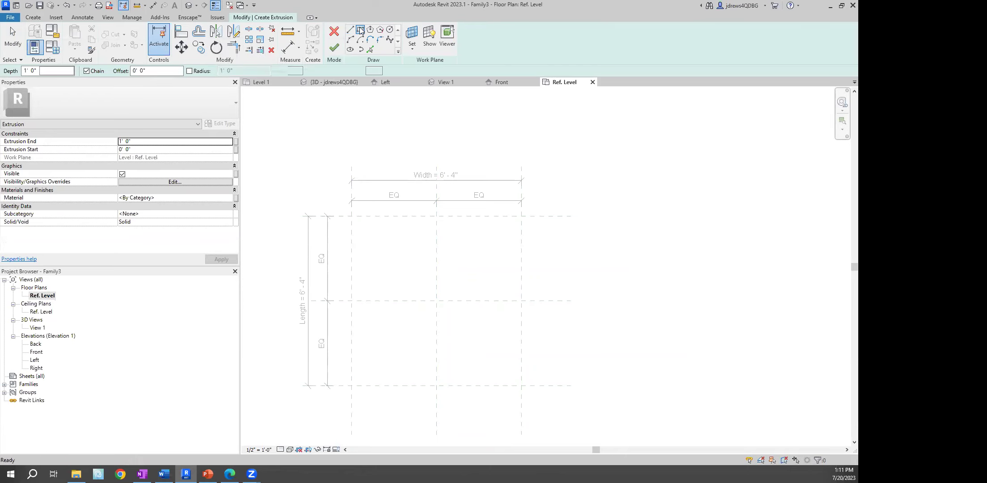
click(374, 241)
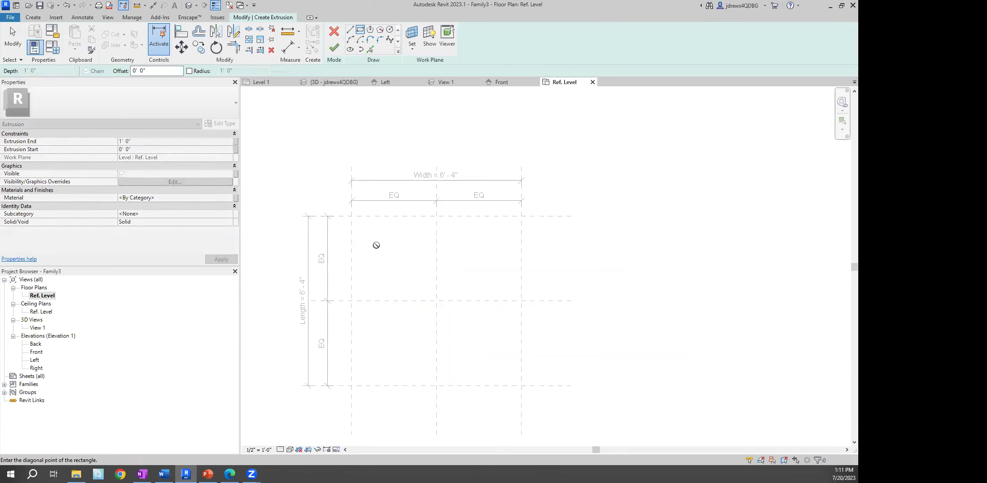
click(501, 366)
right_click(555, 266)
right_click(576, 286)
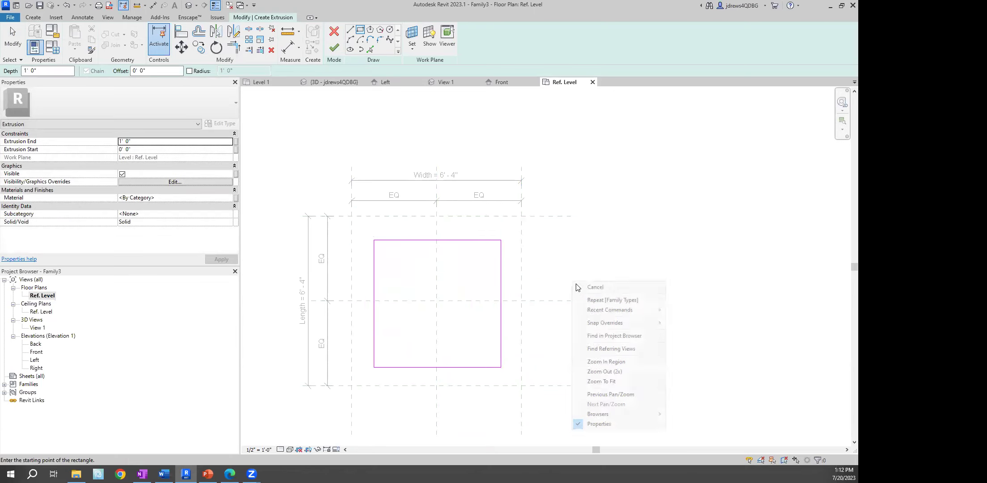
click(581, 287)
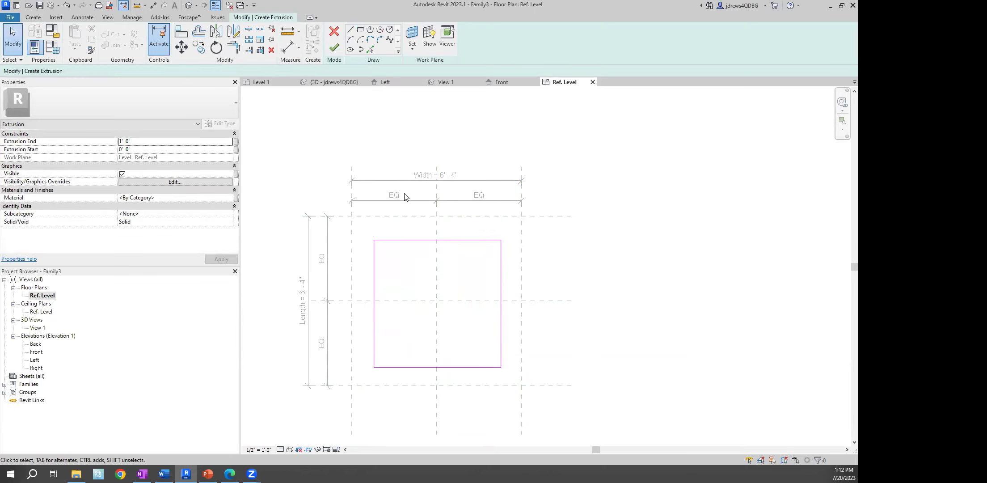
Align and lock the sketch's left edge, then align its bottom edge to reference planes
click(181, 33)
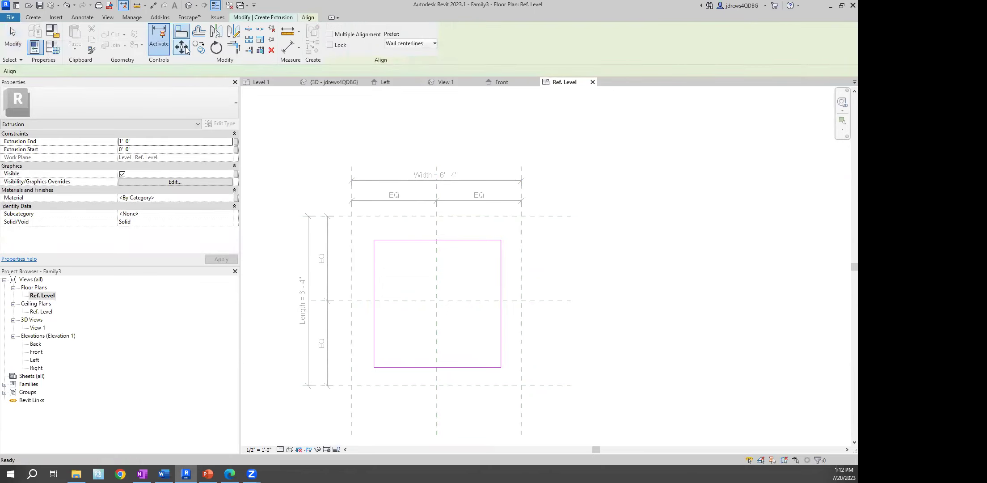
click(351, 242)
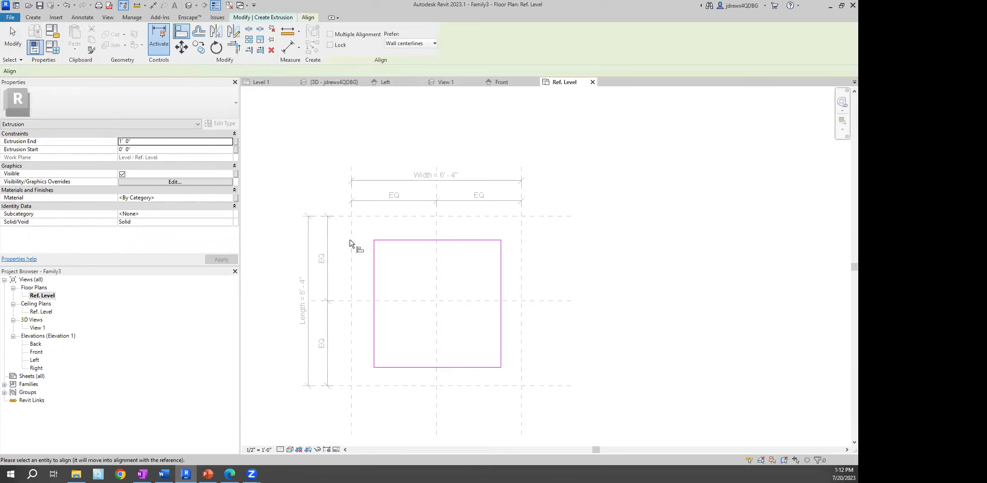
click(373, 267)
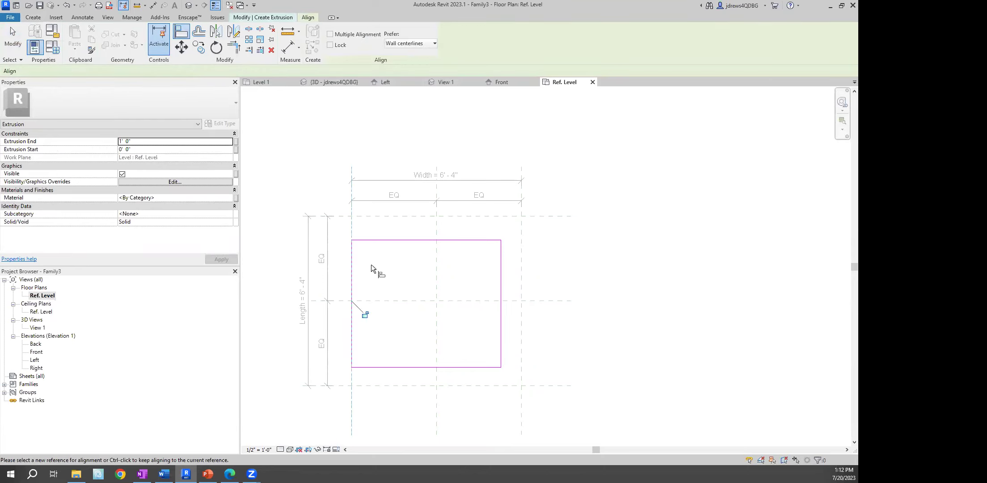
click(364, 316)
click(379, 386)
click(402, 370)
Align the right and top edges to their planes and finish the extrusion
click(501, 342)
click(503, 216)
click(499, 239)
right_click(333, 132)
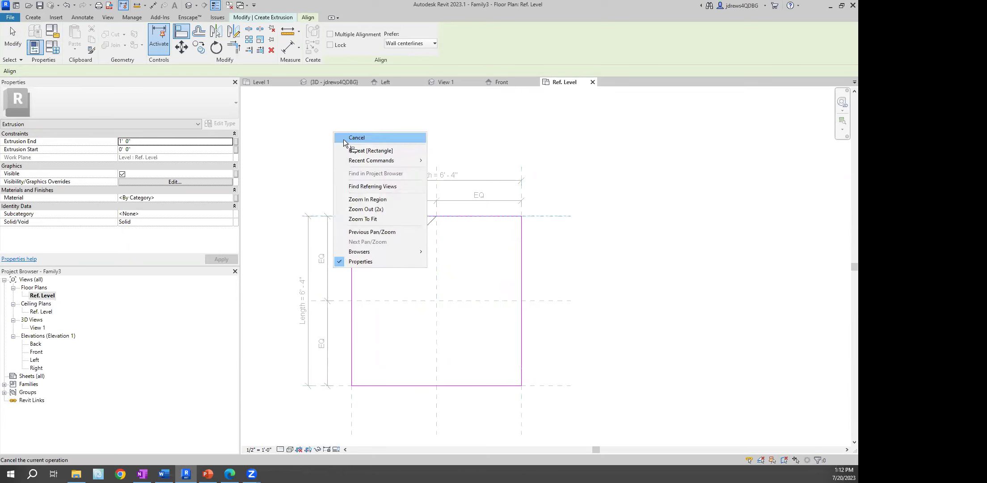
click(356, 138)
click(337, 48)
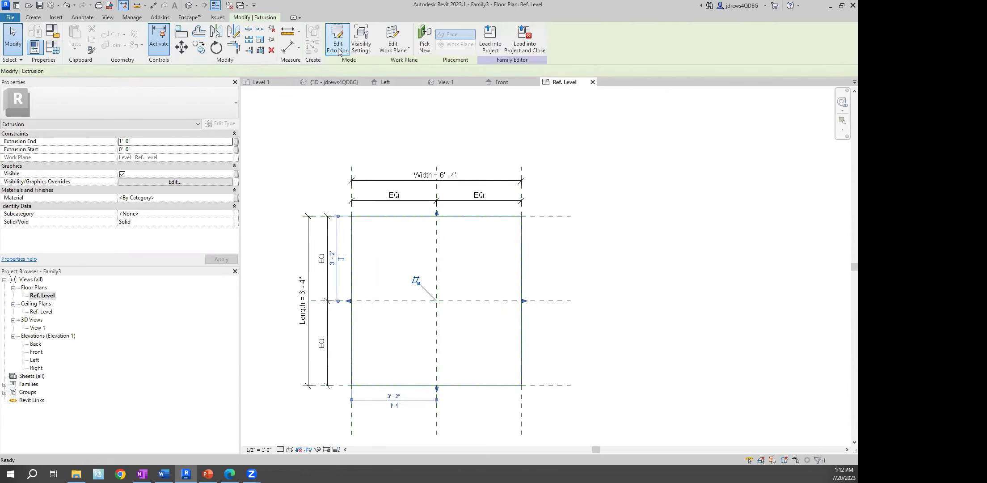
click(338, 181)
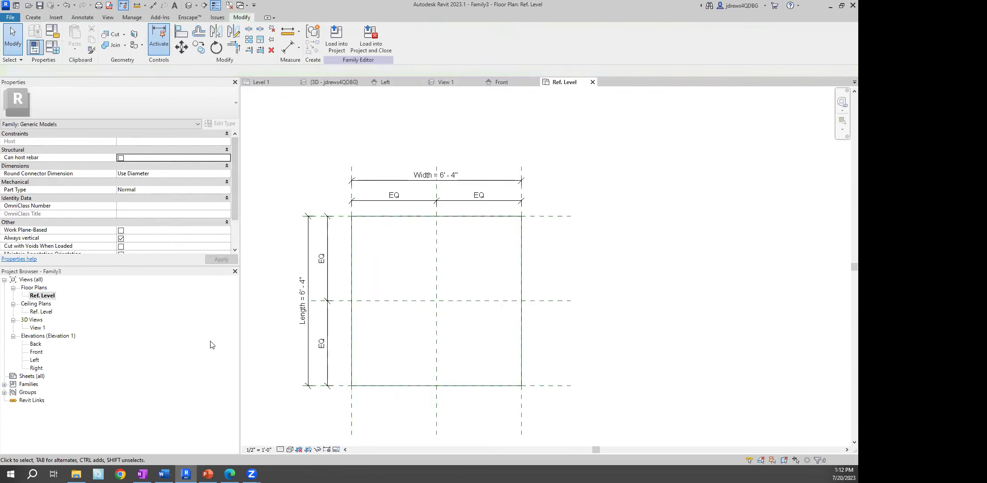
In Front elevation, align the box top to the 3' 3" plane, then view it in 3D
double_click(37, 352)
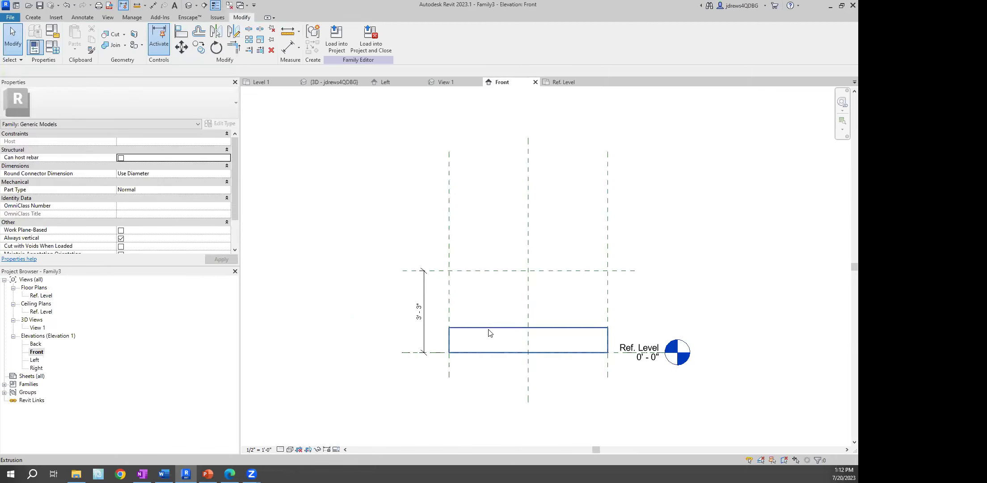
key(a)
key(l)
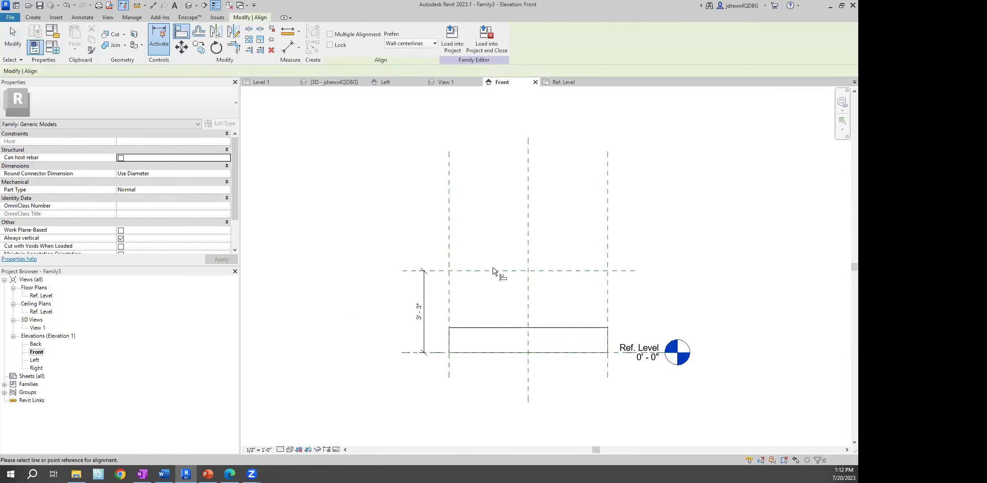
click(506, 327)
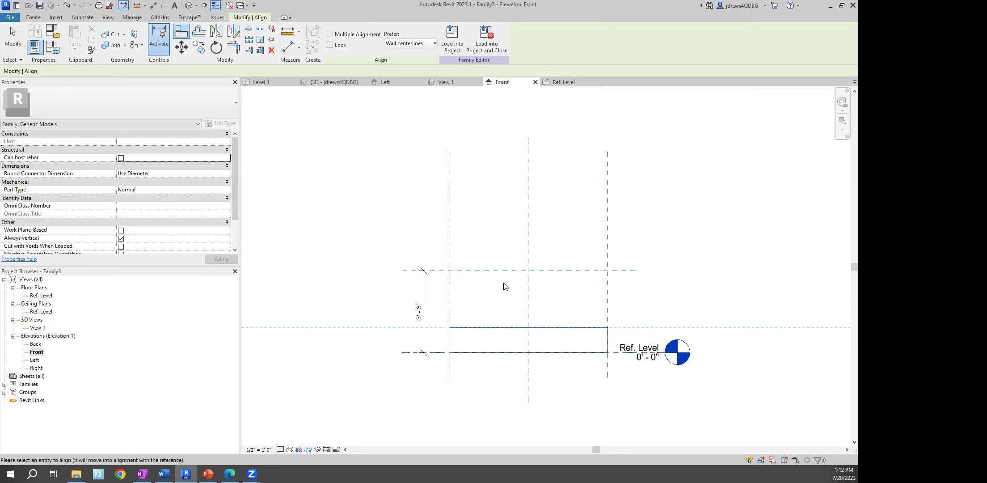
click(504, 271)
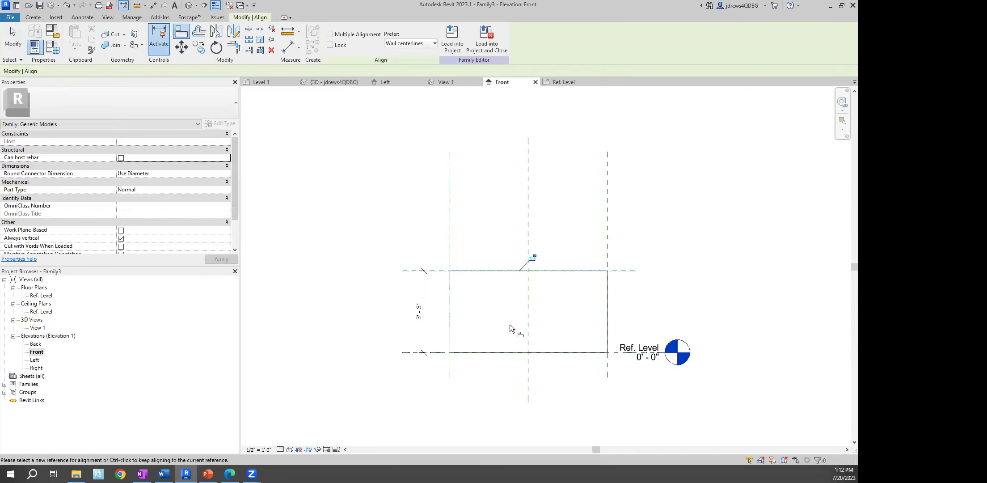
right_click(501, 228)
click(503, 230)
right_click(504, 226)
click(513, 230)
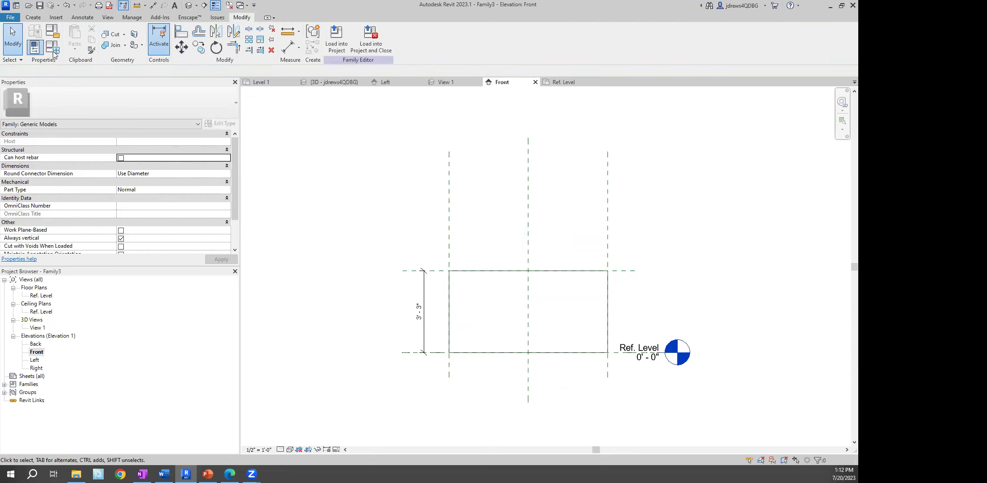
click(188, 5)
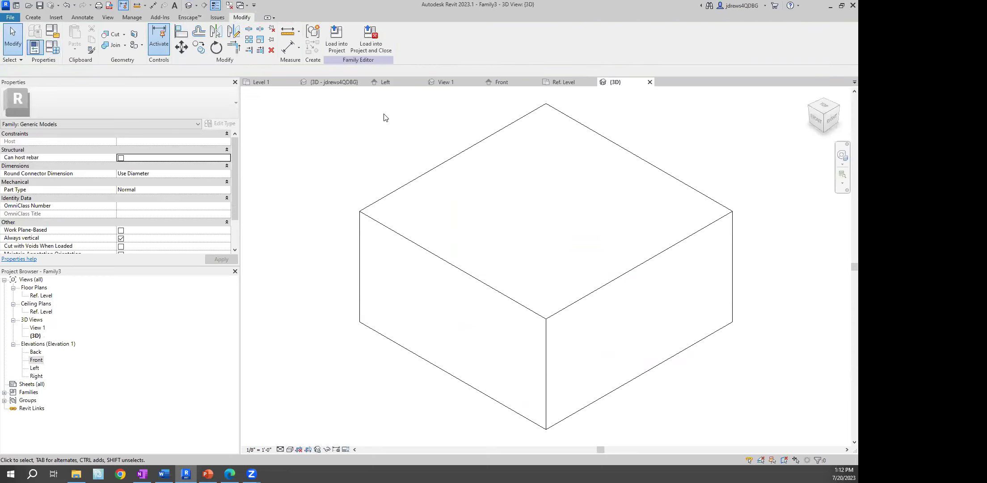
Set the Length and Width parameters to 4' 0" in Family Types
click(54, 47)
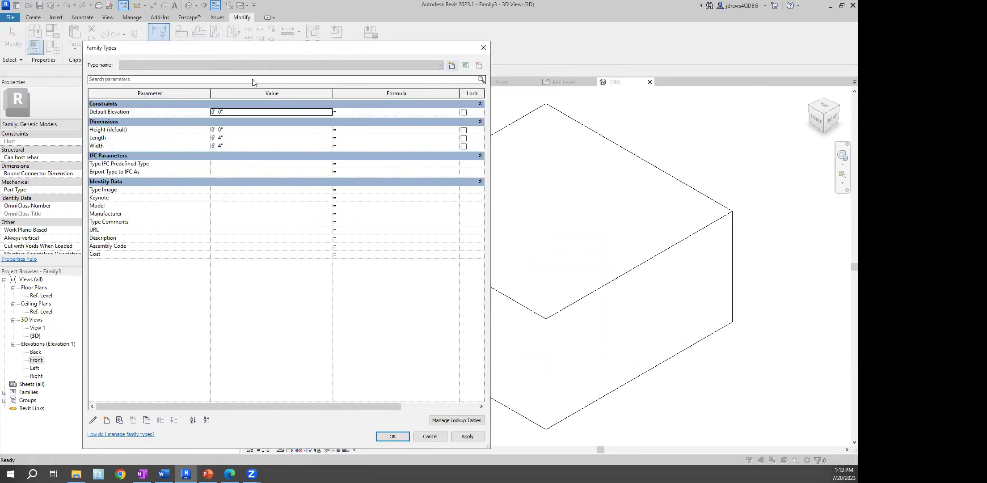
click(259, 137)
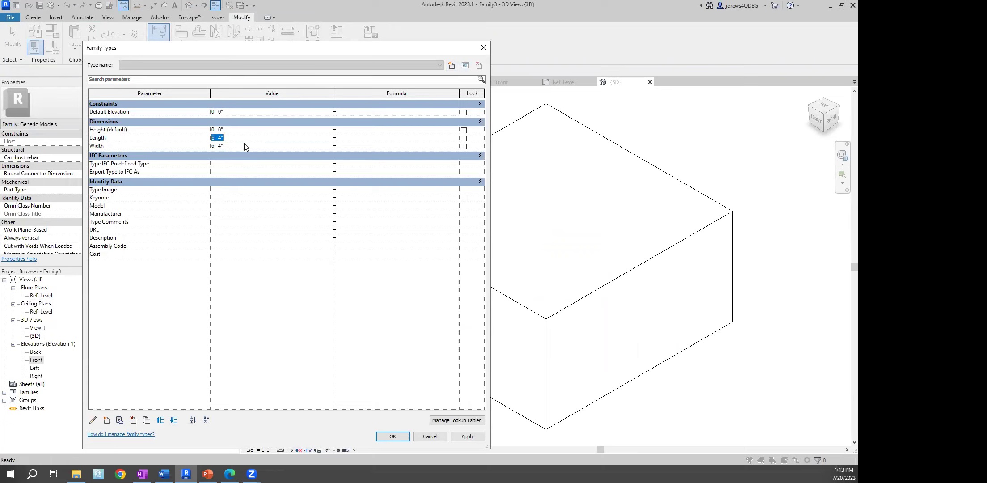
text(4)
click(229, 146)
text(4)
click(392, 437)
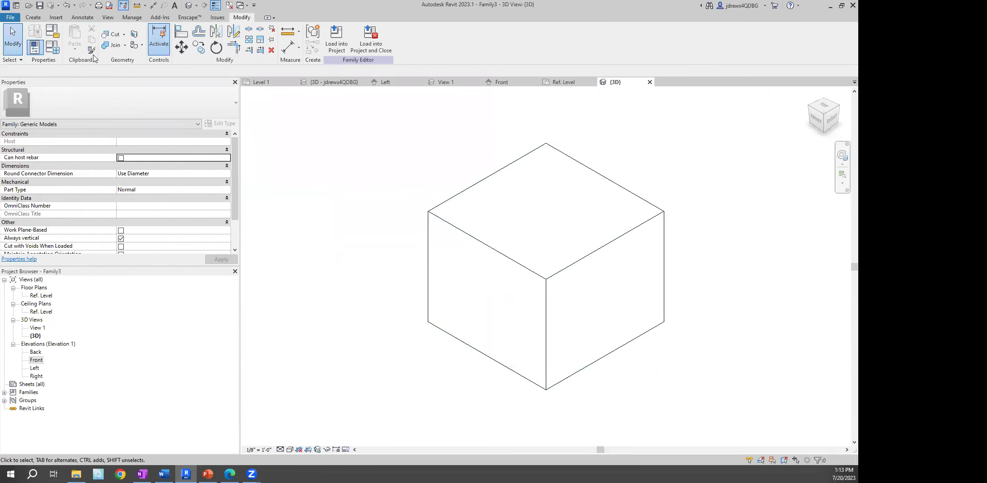
Recheck Family Types without changes and return to the Front elevation
click(57, 49)
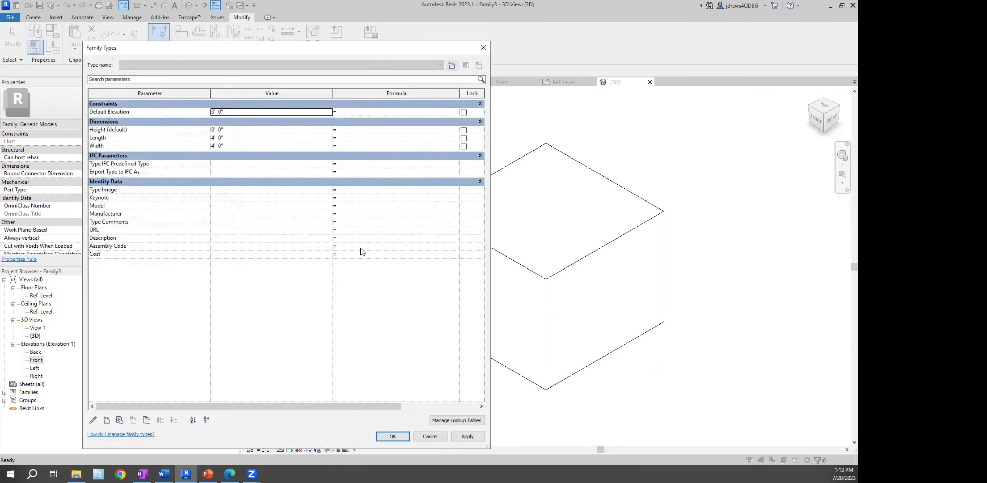
click(393, 436)
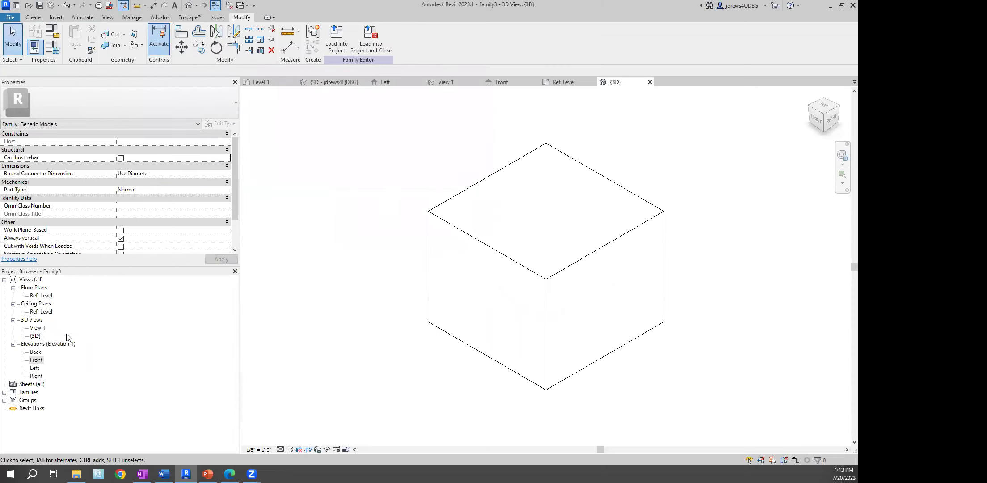
double_click(33, 362)
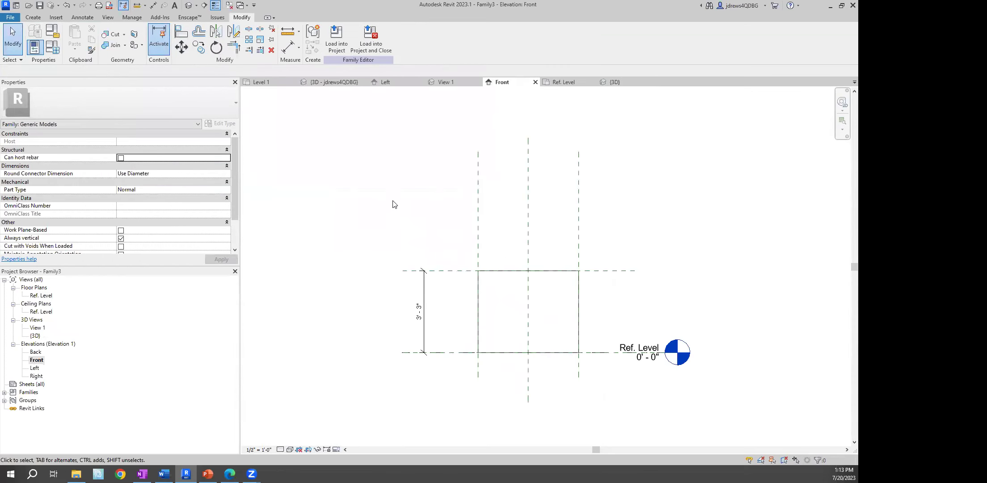
Label the box's vertical 3' 3" dimension with the Height parameter
scroll(402, 203, up, 3)
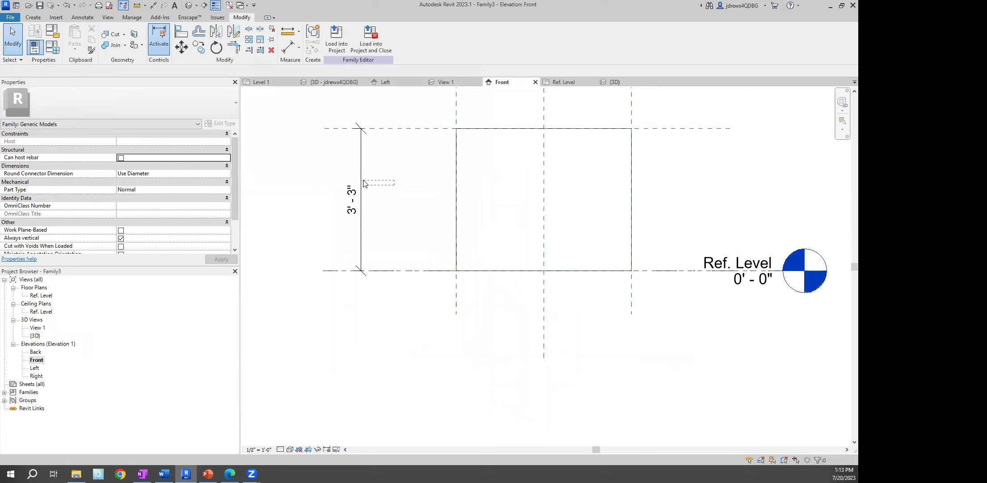
click(345, 184)
click(403, 37)
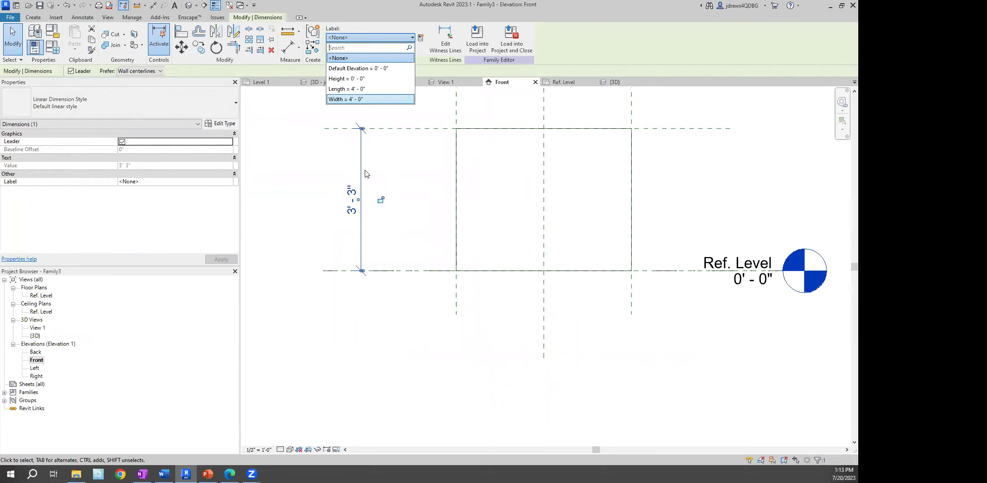
click(354, 79)
click(312, 167)
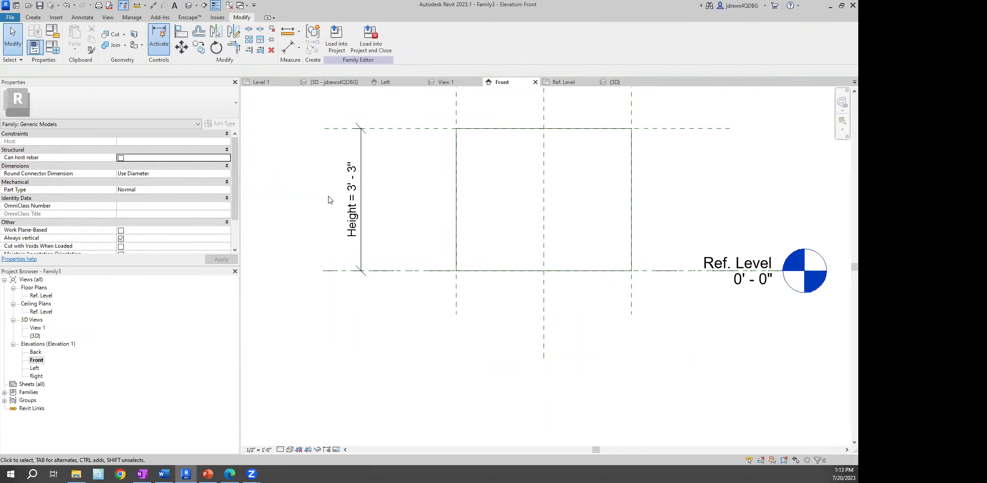
Set Height (default) to 4' 0" in Family Types, making the box a 4' cube
middle_drag(383, 181, 368, 254)
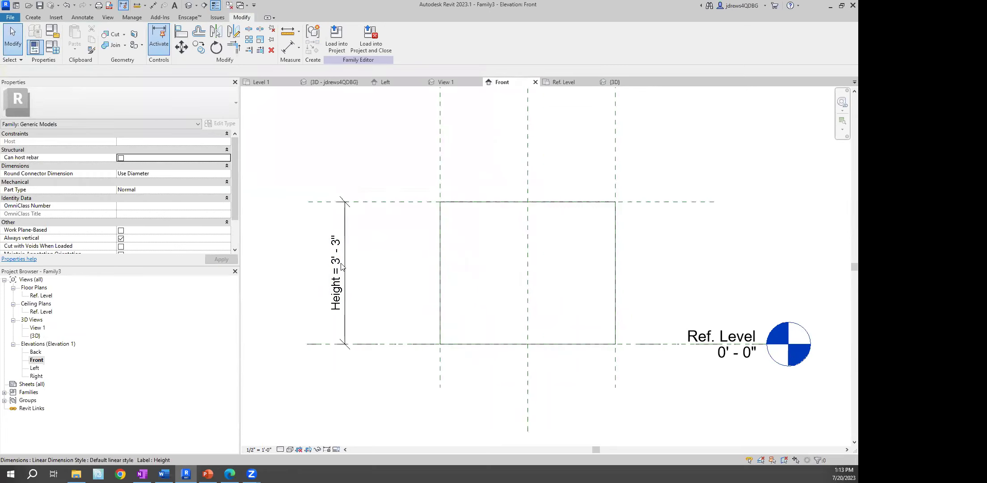
click(53, 47)
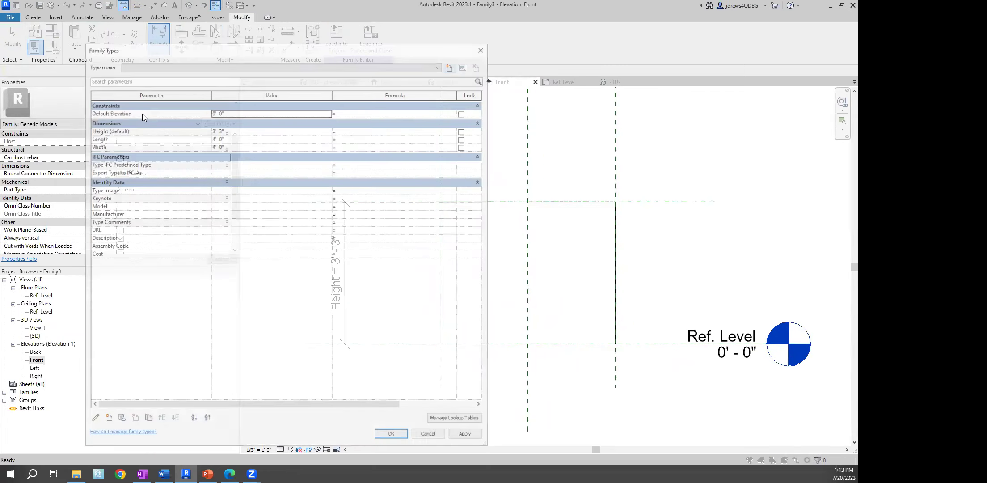
click(240, 130)
text(4)
key(Tab)
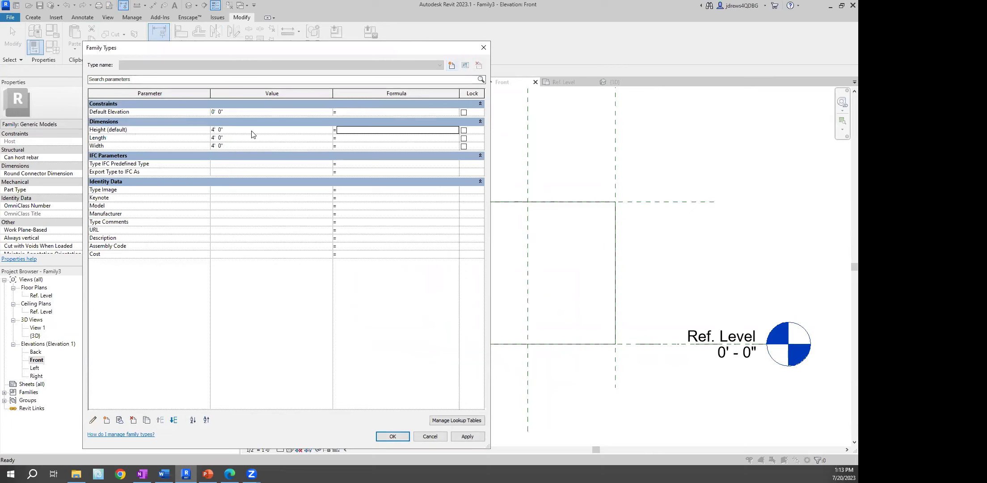
click(392, 436)
scroll(372, 230, down, 1)
middle_drag(373, 230, 384, 286)
right_click(331, 157)
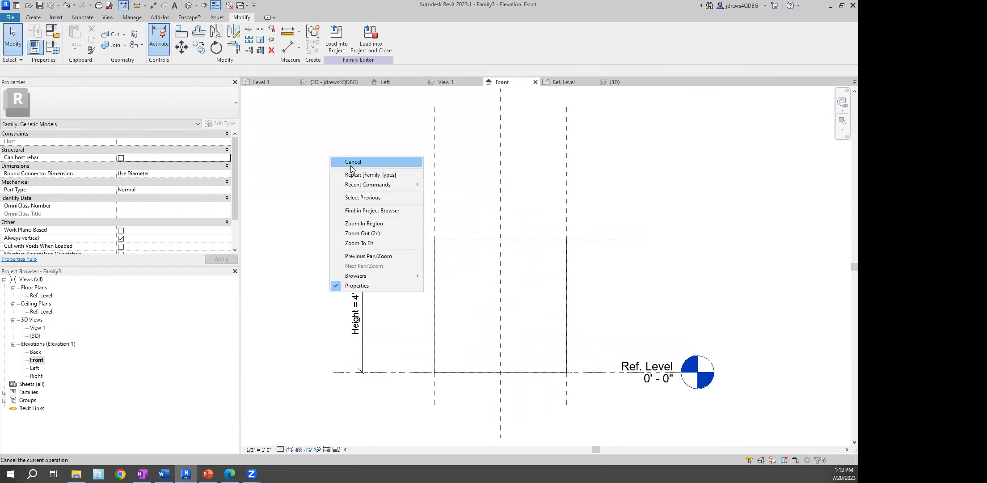
click(351, 168)
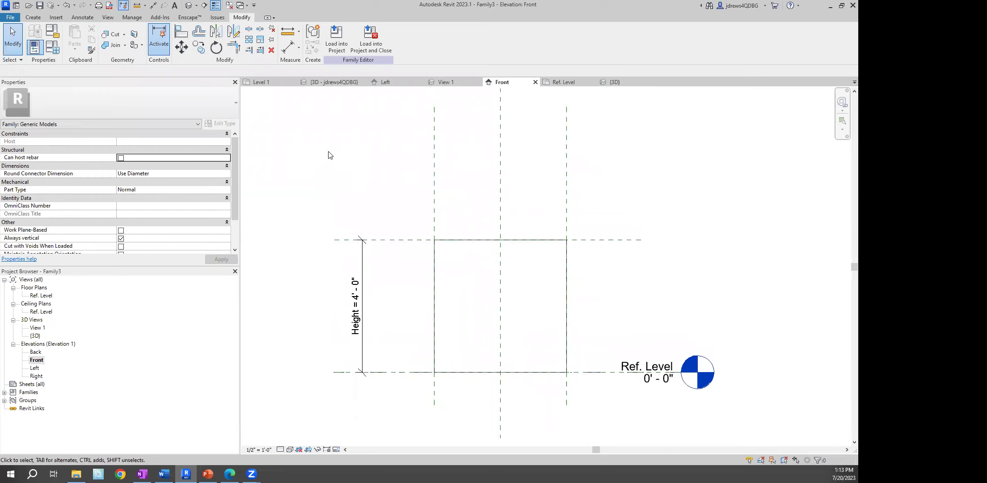
Load Family3 into the project and place five boxes in a row on Level 1
click(341, 46)
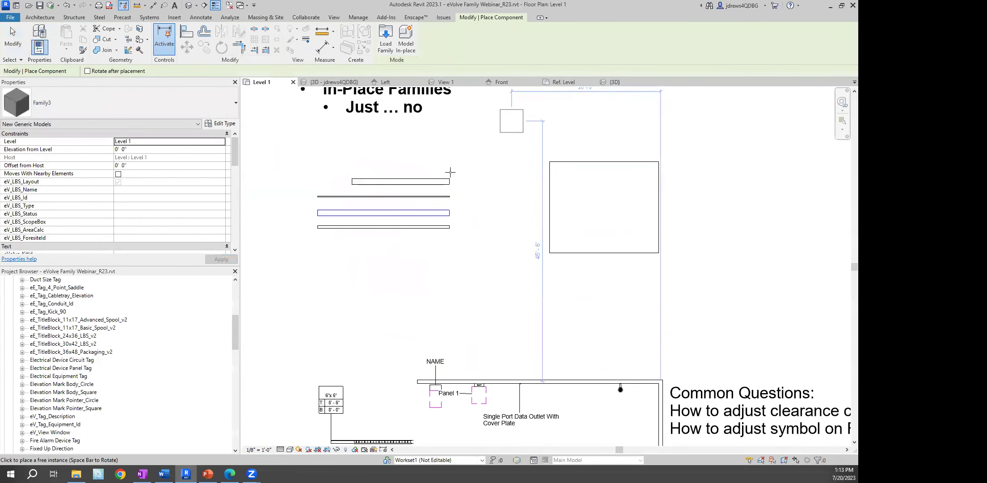
middle_drag(385, 278, 401, 247)
scroll(367, 249, up, 3)
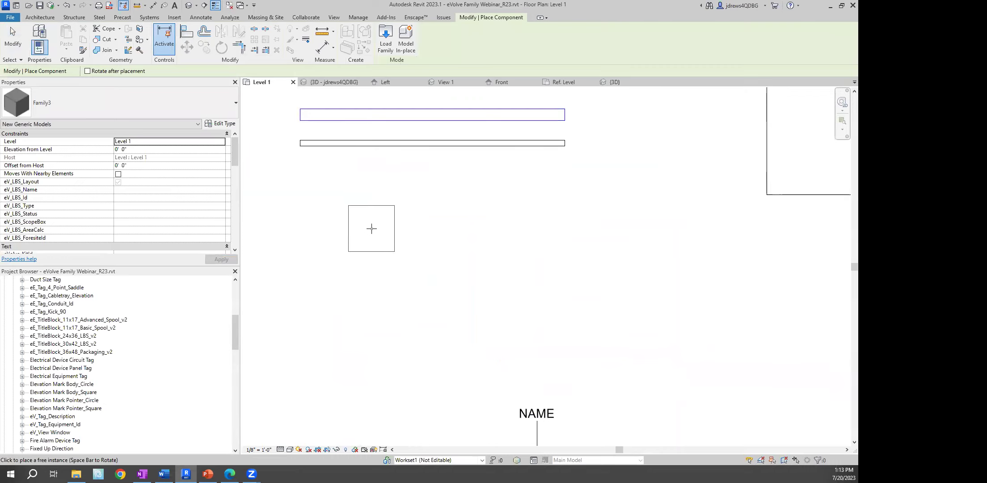
click(319, 217)
click(394, 218)
click(466, 218)
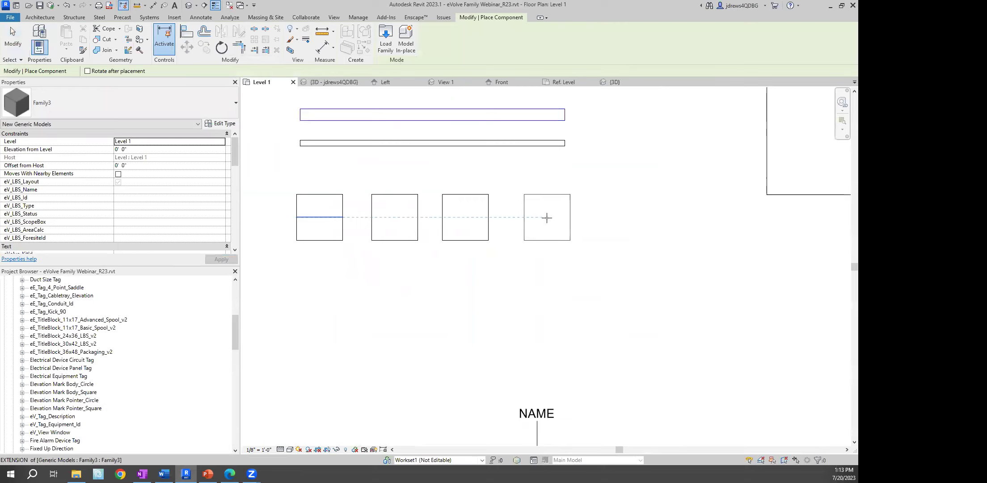
click(538, 217)
click(609, 218)
key(Escape)
key(Escape)
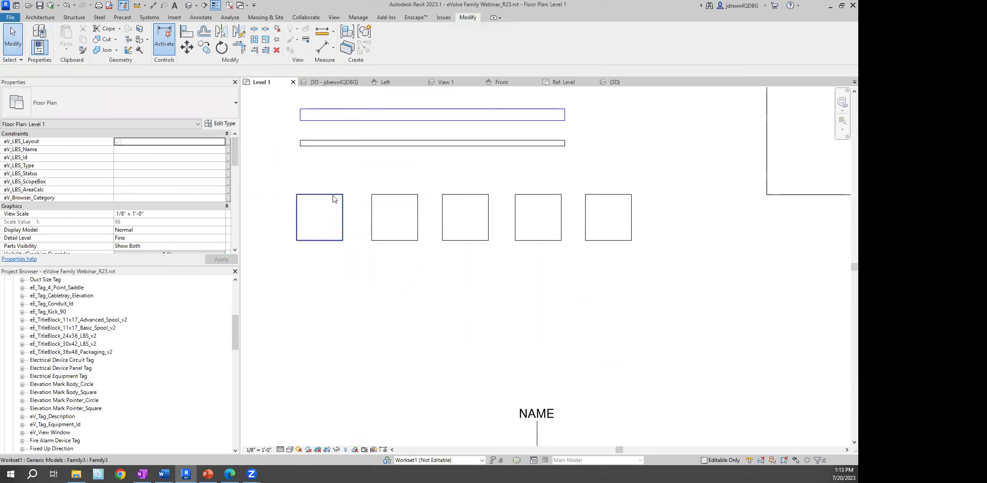
Select the first box and bring up its type properties
click(332, 194)
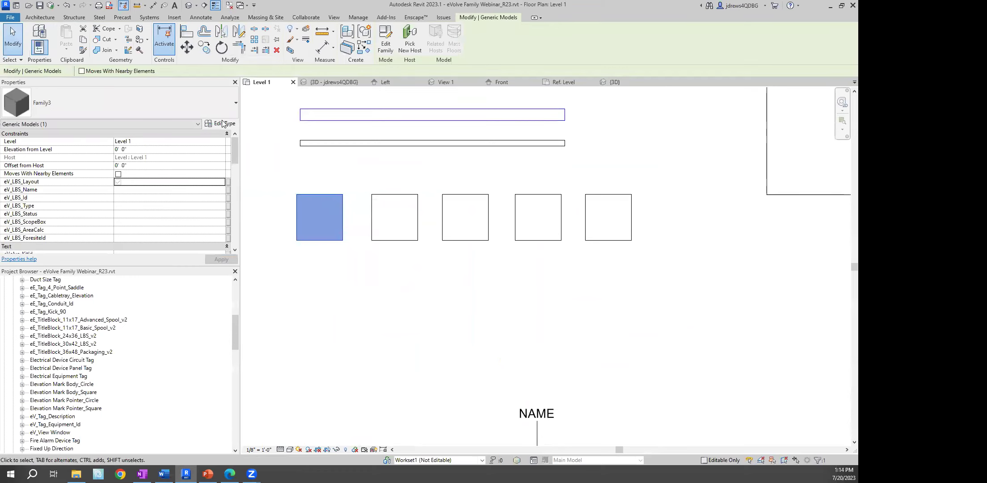
scroll(231, 151, down, 5)
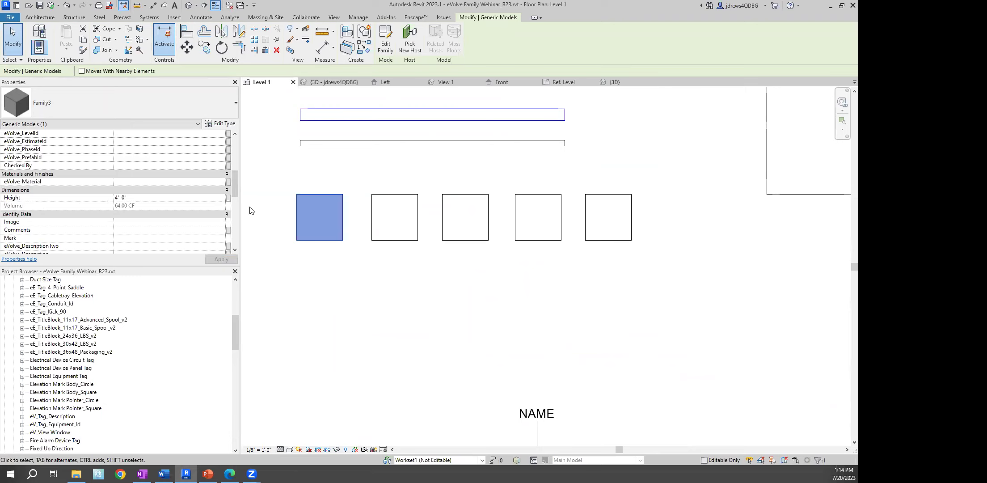
drag(235, 183, 234, 147)
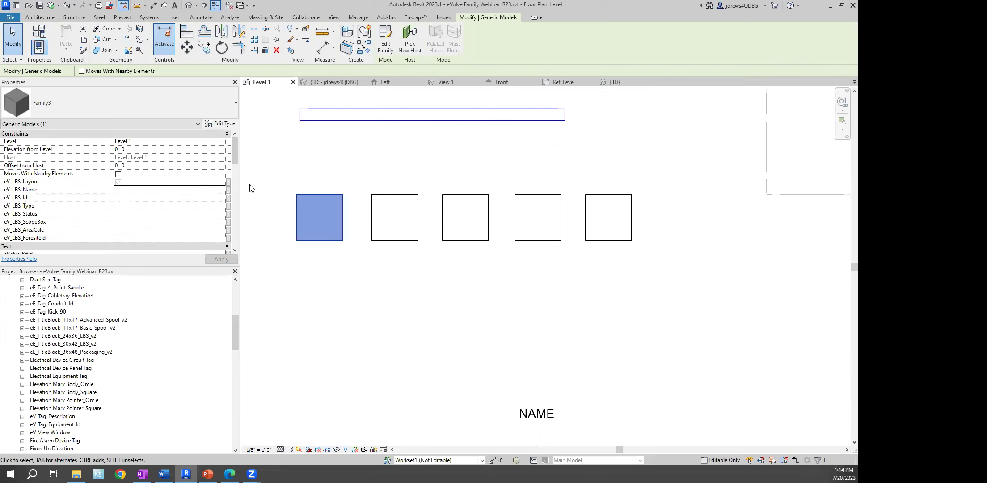
click(218, 124)
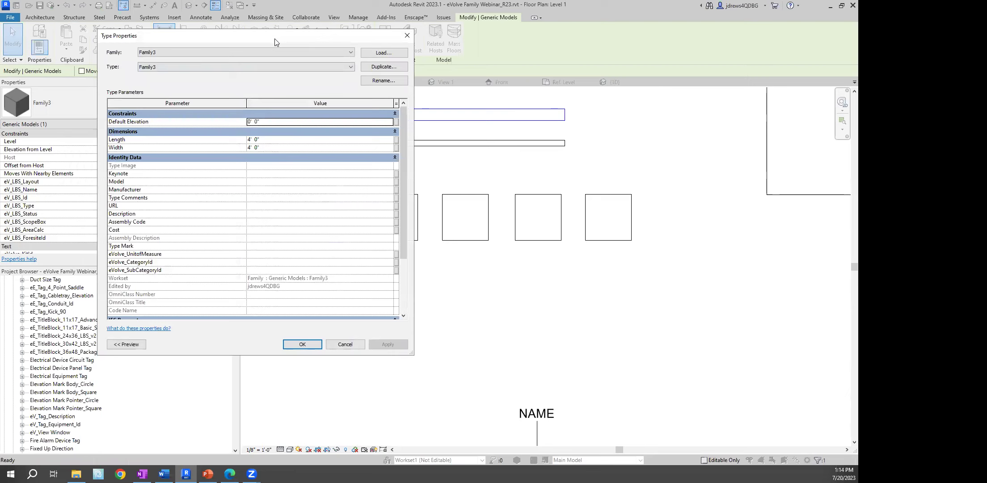
Change the Family3 type's Length to 3' 0" and apply it to the boxes
drag(275, 41, 172, 69)
click(164, 166)
text(33)
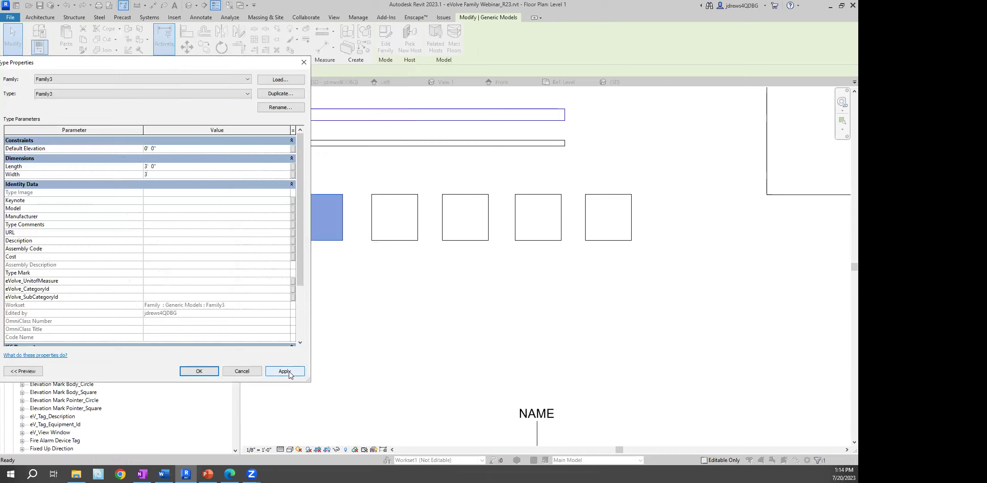
click(286, 371)
click(199, 371)
Check the boxes in the 3D view, then close it to return to Level 1
click(335, 82)
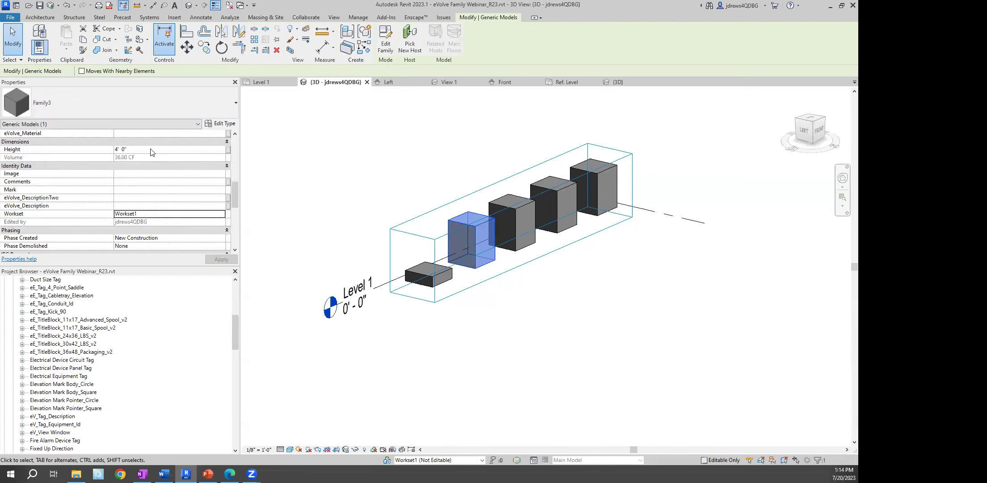
click(516, 211)
click(326, 155)
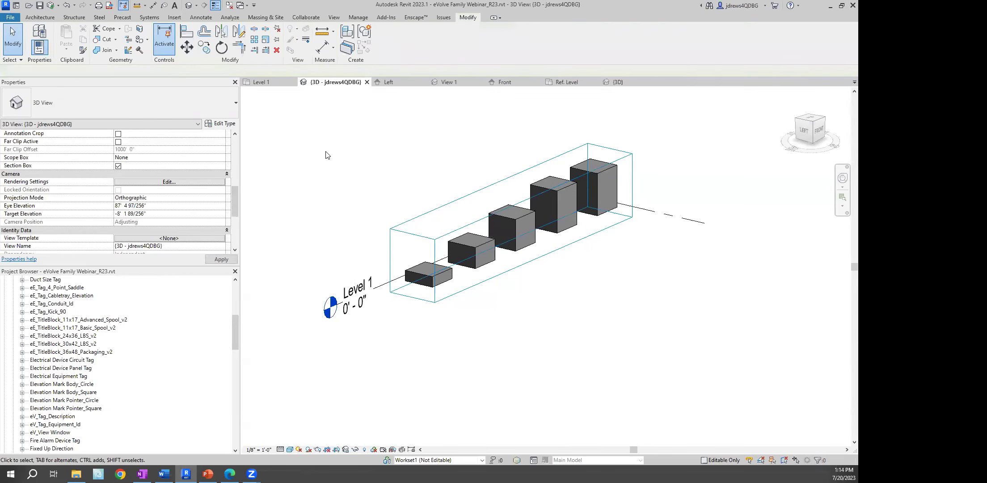
middle_drag(508, 149, 499, 150)
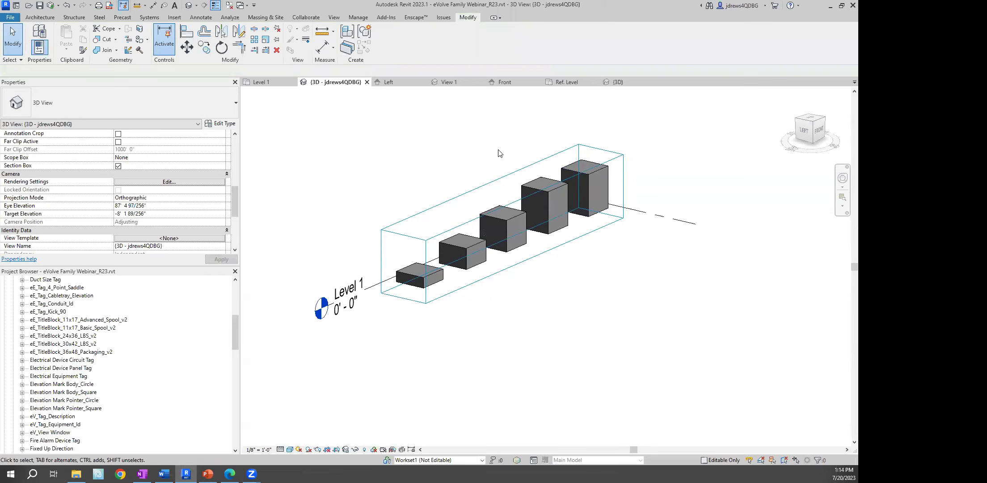
click(367, 82)
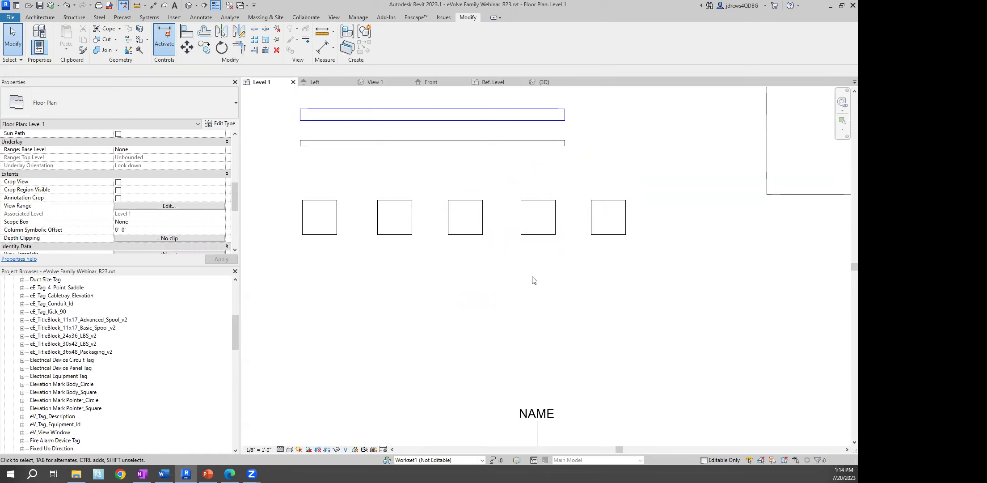
Give the first box a new type named 2'x2' with Length and Width 2'
click(324, 200)
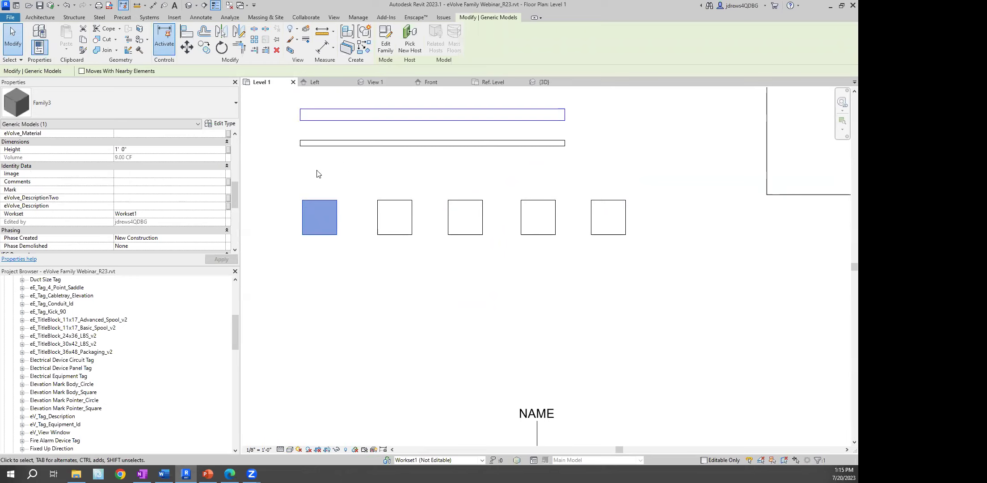
scroll(210, 192, up, 6)
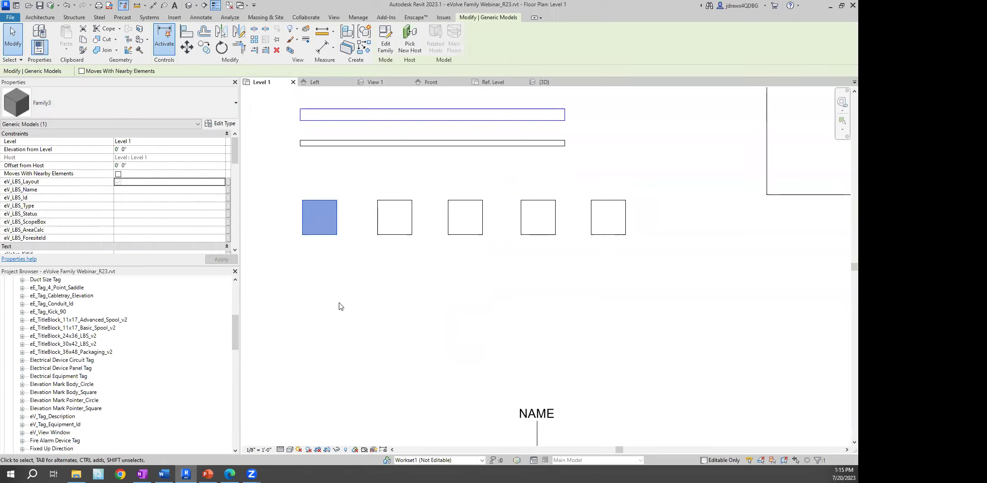
click(225, 124)
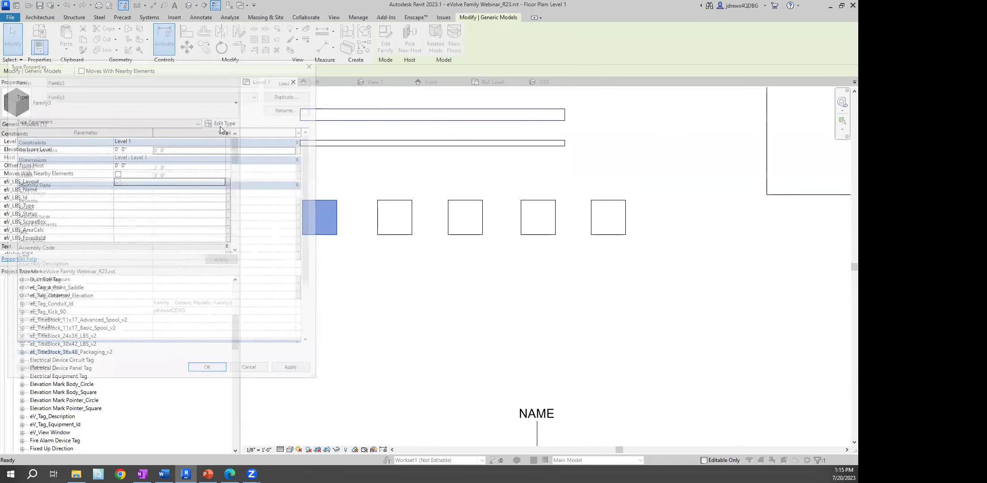
drag(187, 68, 232, 67)
click(336, 93)
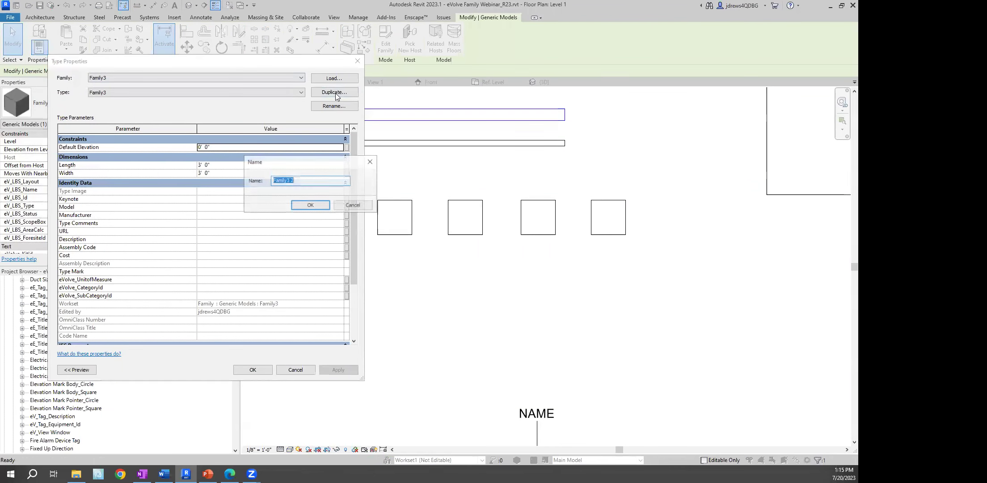
text(2'x2)
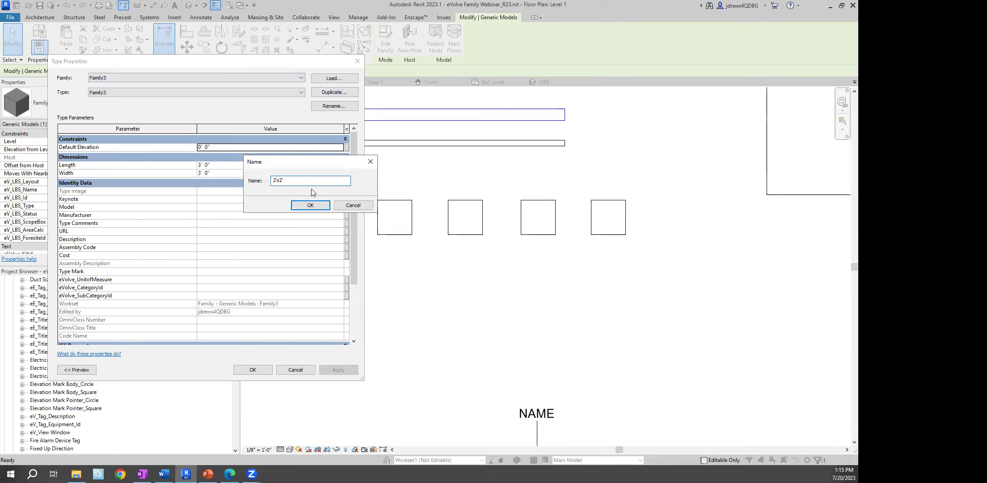
click(310, 205)
click(233, 165)
text(2)
key(Tab)
text(2)
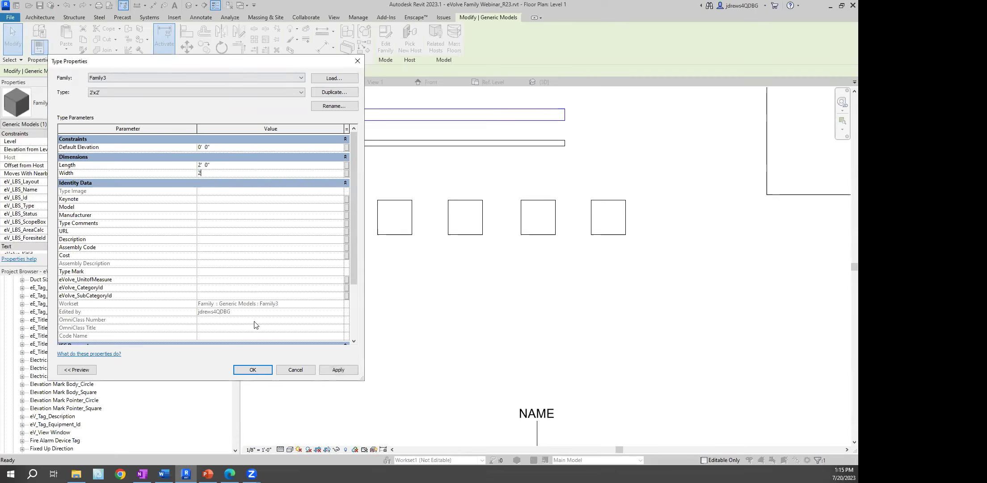
click(252, 369)
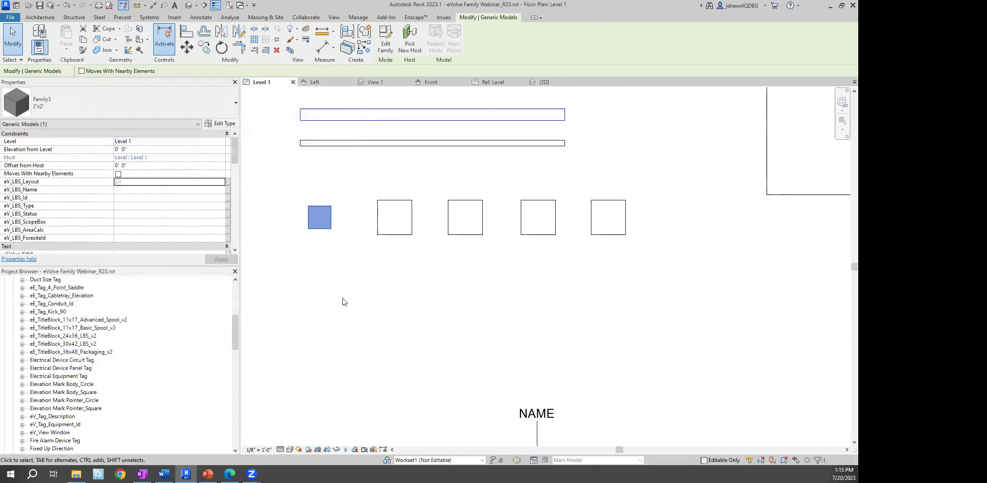
click(342, 298)
Copy the square below the row and give the copy a new 2'x4' type with Width 4'
click(324, 207)
drag(320, 218, 320, 275)
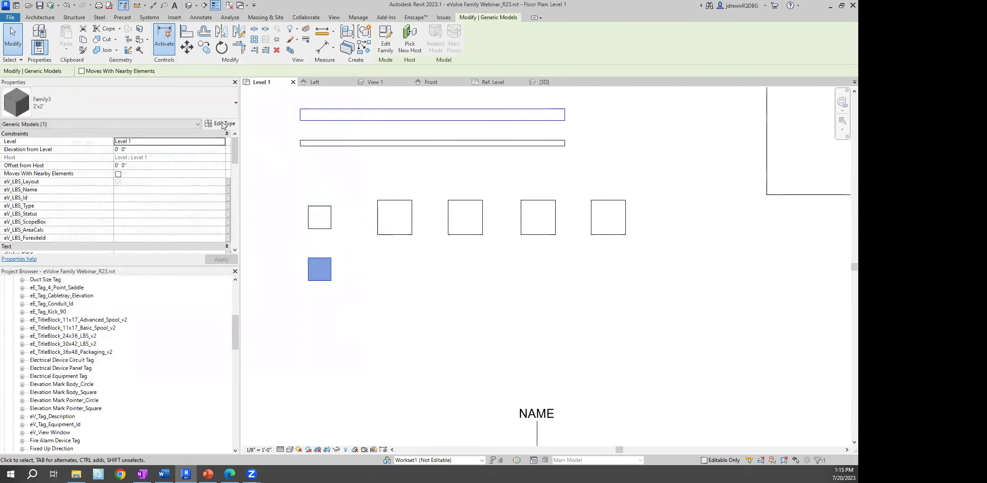
click(223, 124)
click(344, 92)
click(317, 181)
key(BackSpace)
key(BackSpace)
key(BackSpace)
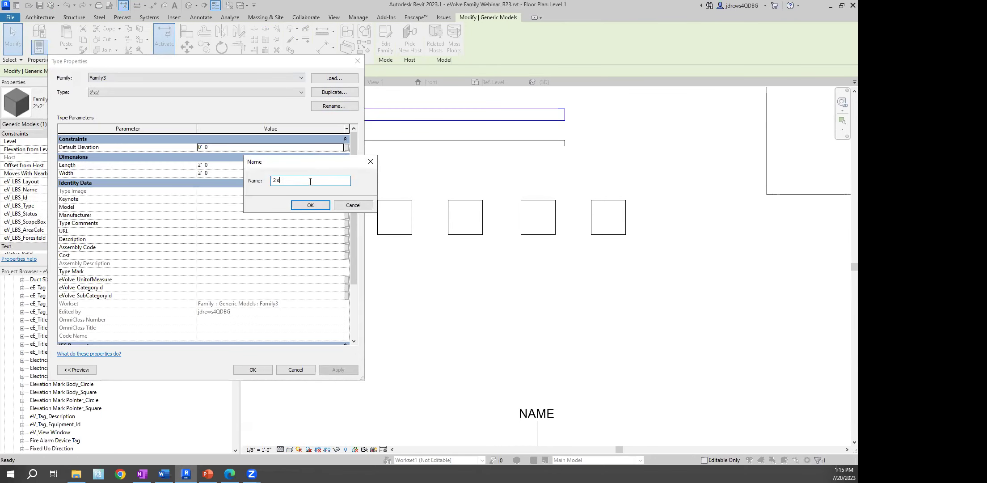
text(4')
key(Return)
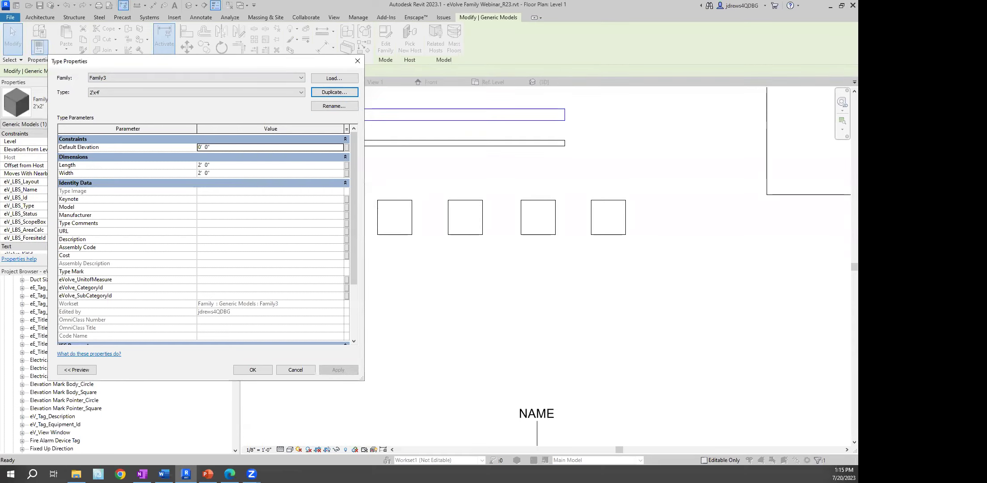
click(297, 173)
text(4)
click(252, 369)
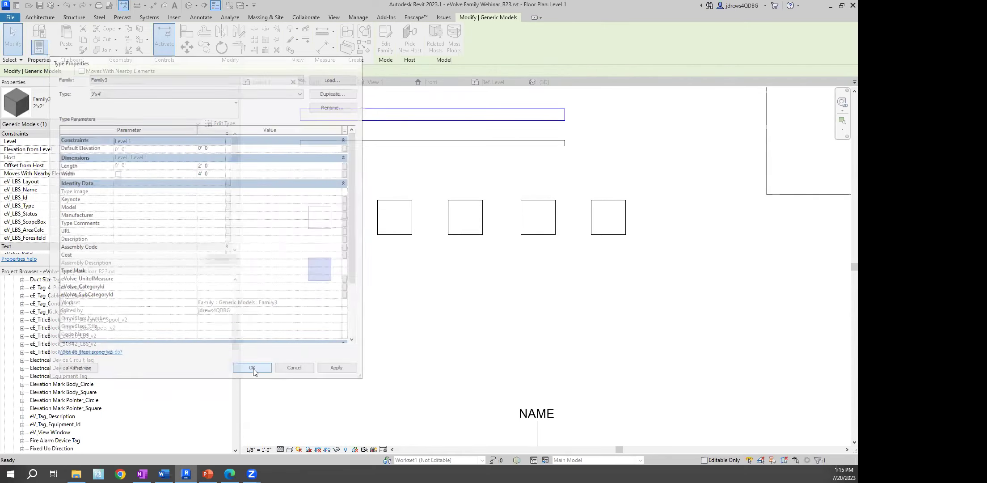
click(319, 255)
scroll(411, 187, up, 3)
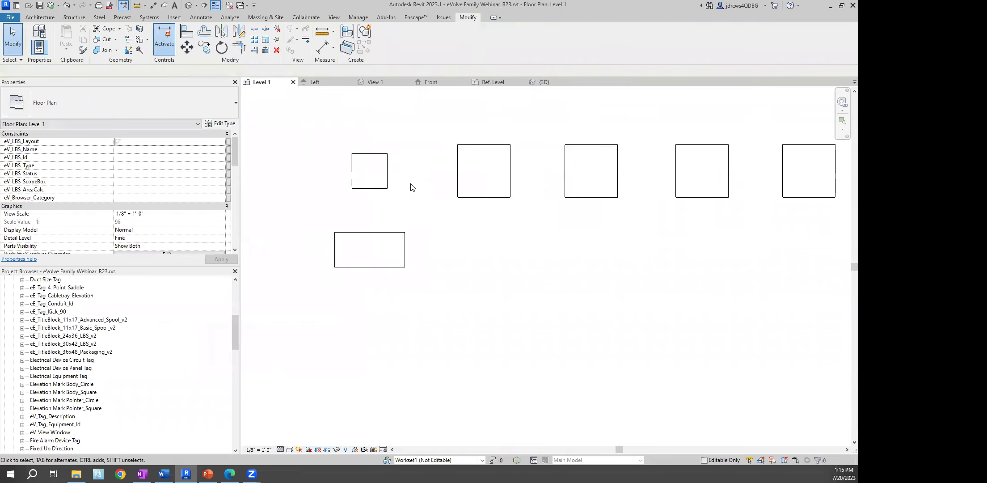
click(375, 192)
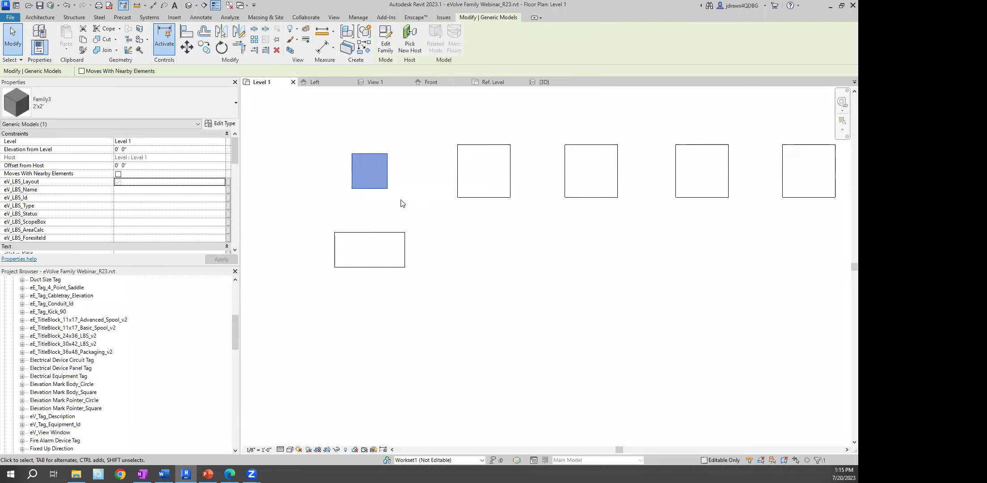
mouse_move(359, 149)
middle_down()
mouse_move(389, 152)
mouse_move(370, 136)
middle_up()
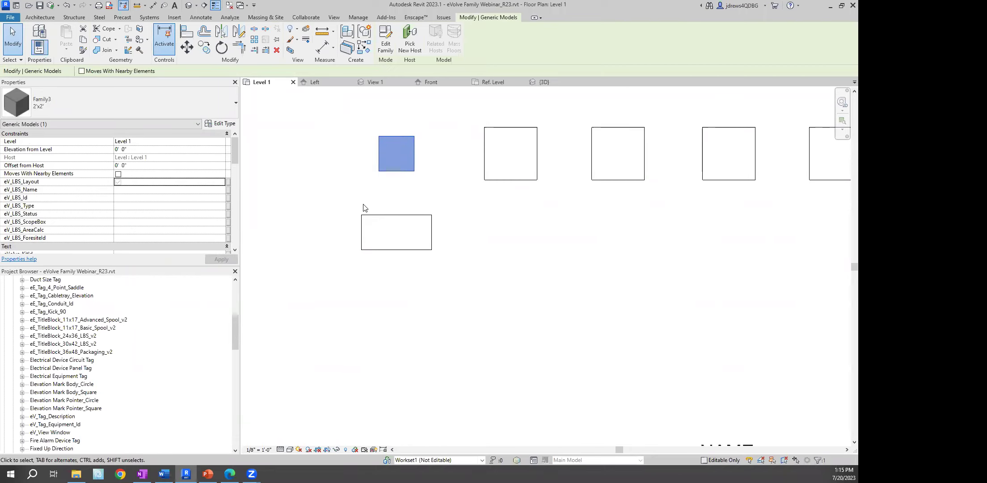
click(340, 179)
middle_drag(412, 120, 410, 150)
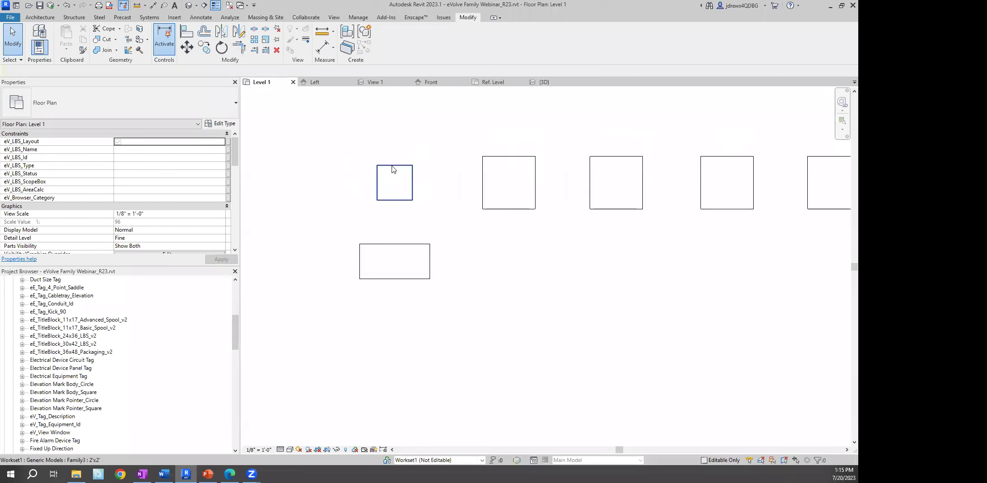
click(376, 176)
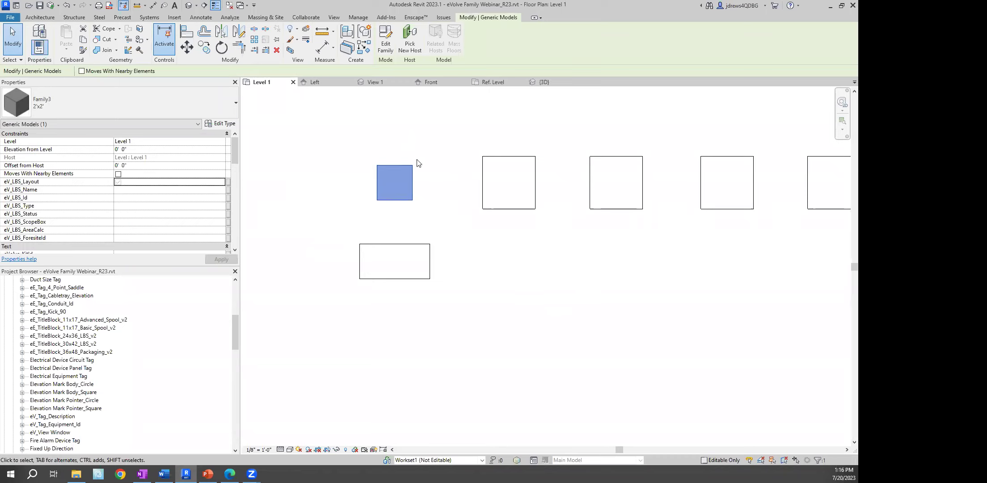
scroll(462, 184, down, 1)
middle_drag(439, 188, 361, 248)
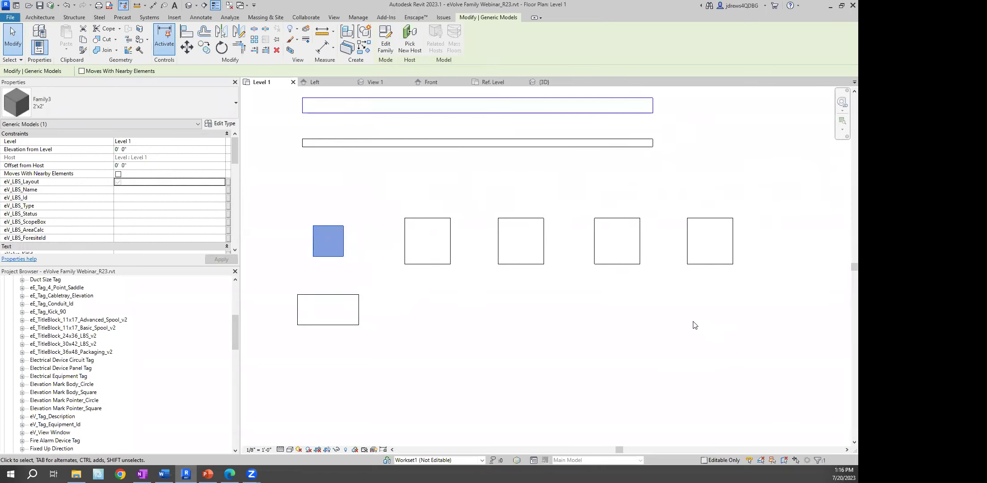
click(342, 199)
click(330, 225)
Open Family3 in the Family Editor and bring up its Family Types dialog
click(385, 45)
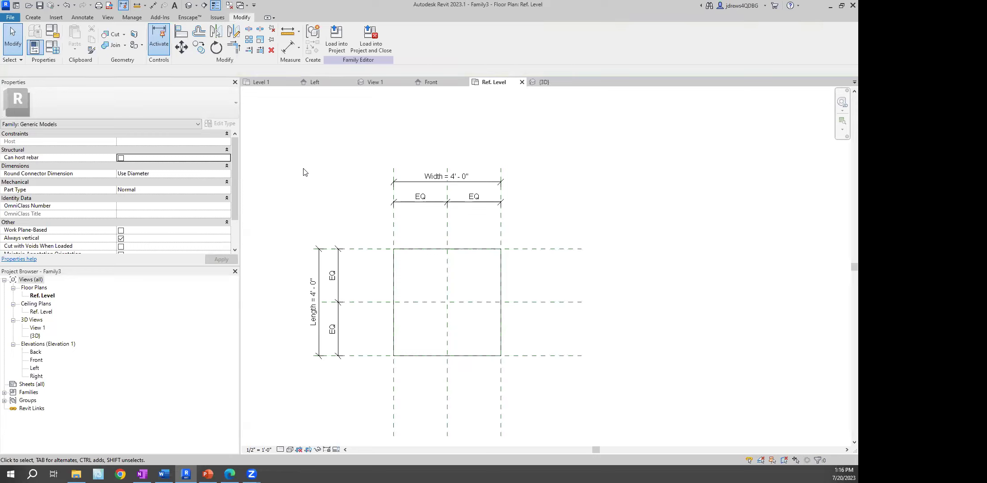
click(34, 18)
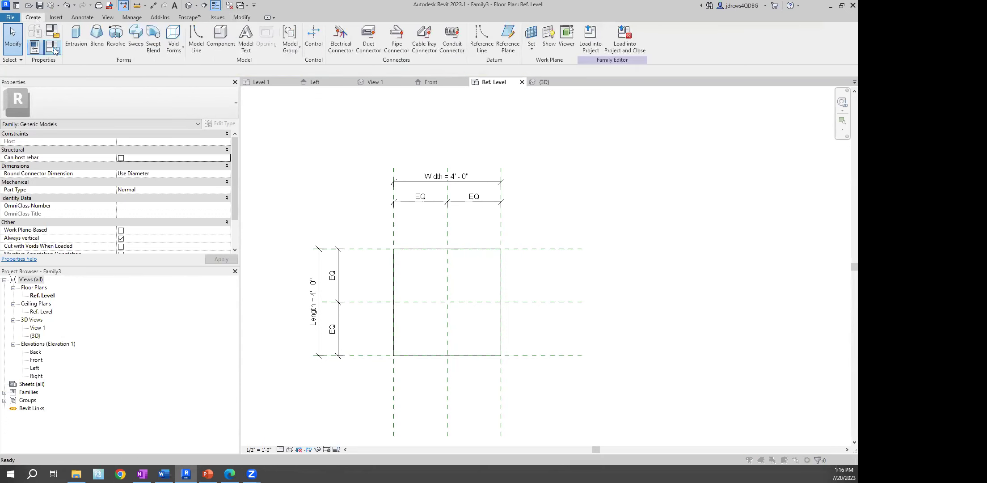
click(35, 46)
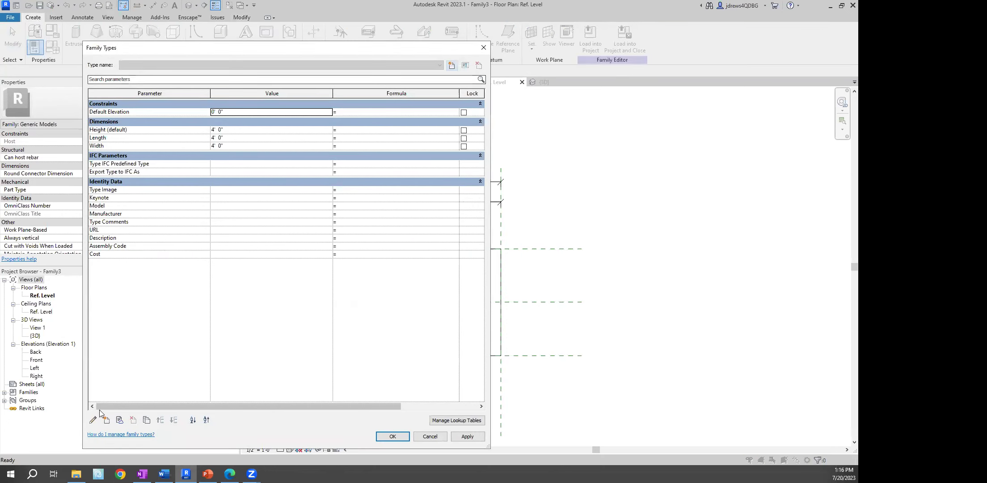
Start adding a new shared family parameter, then cancel it
click(108, 422)
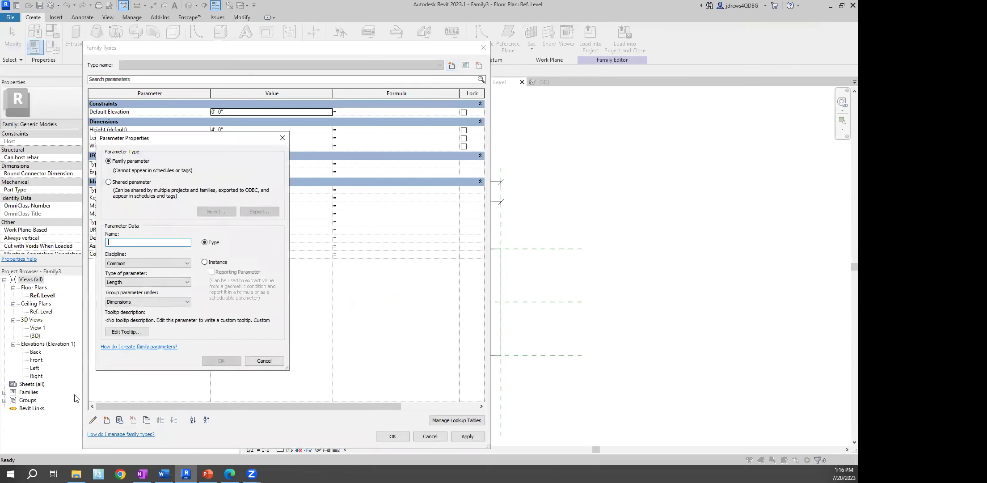
click(113, 182)
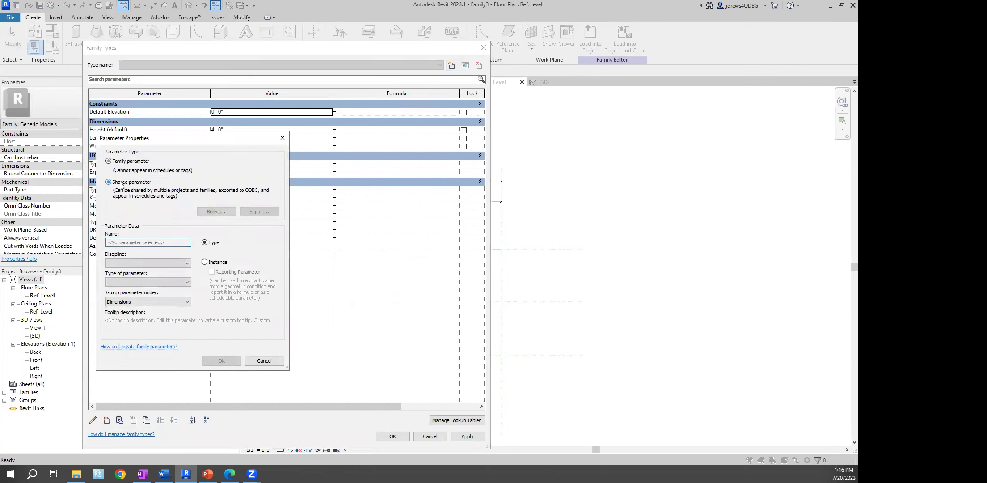
click(269, 361)
Switch the Height (default) parameter to shared and bring up the shared parameter selection
click(128, 131)
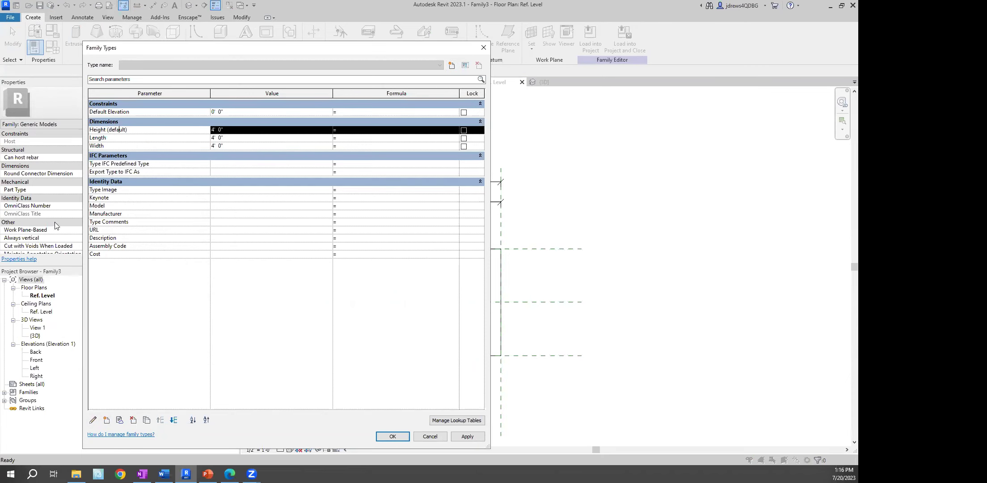
click(93, 419)
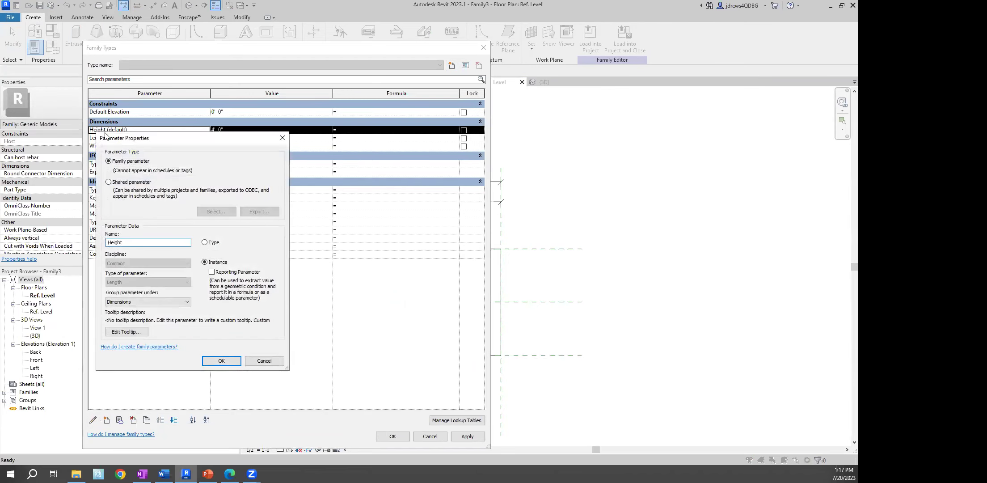
click(108, 182)
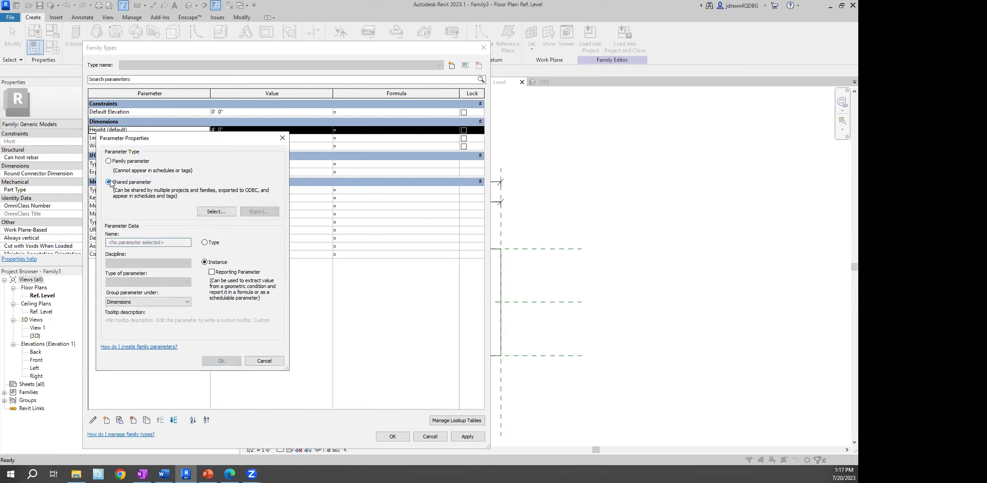
click(217, 212)
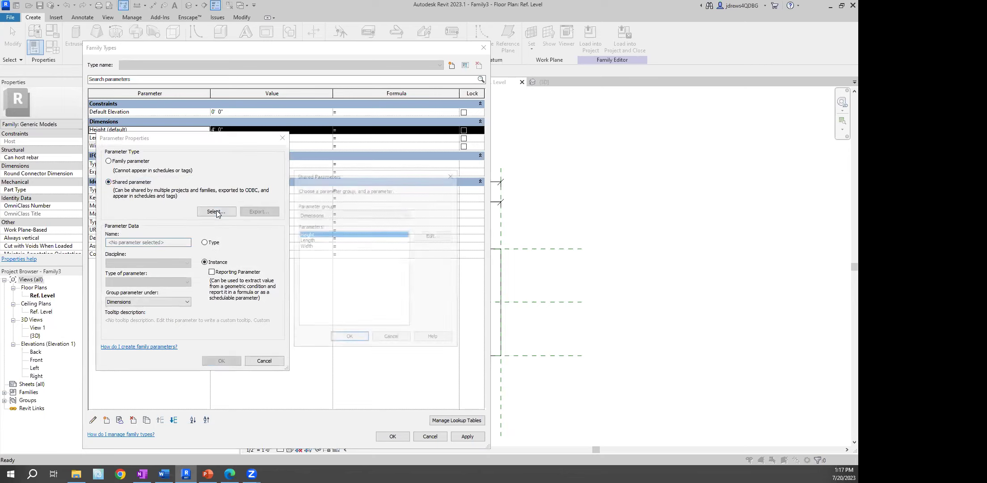
click(358, 215)
click(357, 214)
Create and attach a new shared parameter file named Evolve Web.txt
click(434, 235)
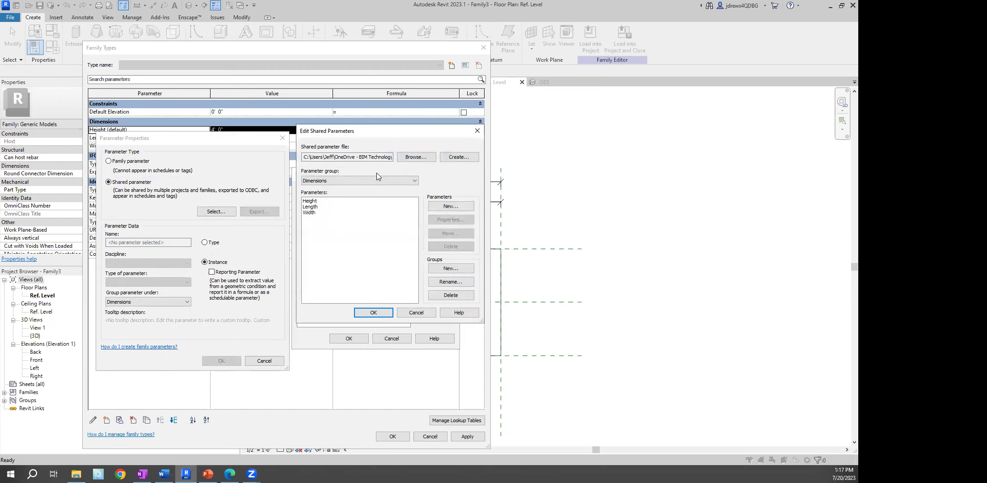
click(350, 183)
click(436, 185)
click(459, 157)
click(205, 312)
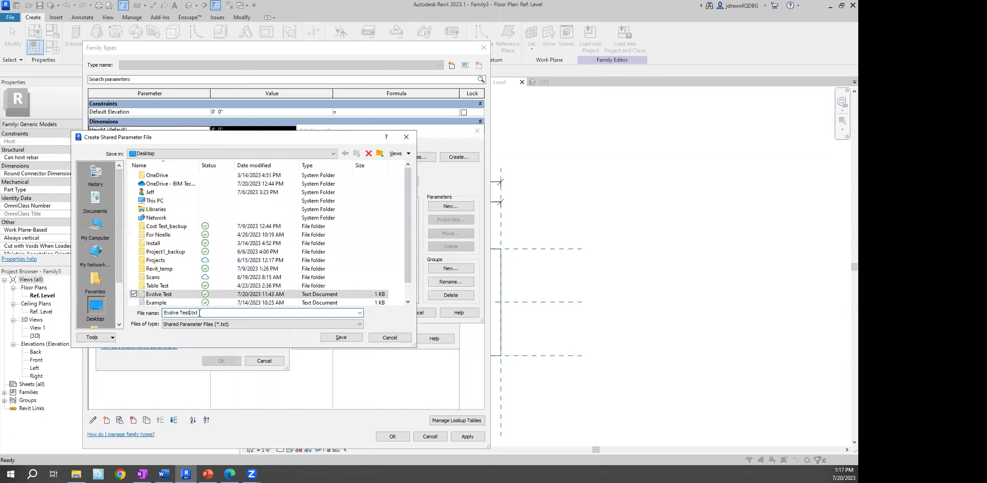
key(Left)
key(Left)
key(Left)
key(Left)
key(BackSpace)
key(BackSpace)
key(BackSpace)
key(BackSpace)
text(Web)
key(Return)
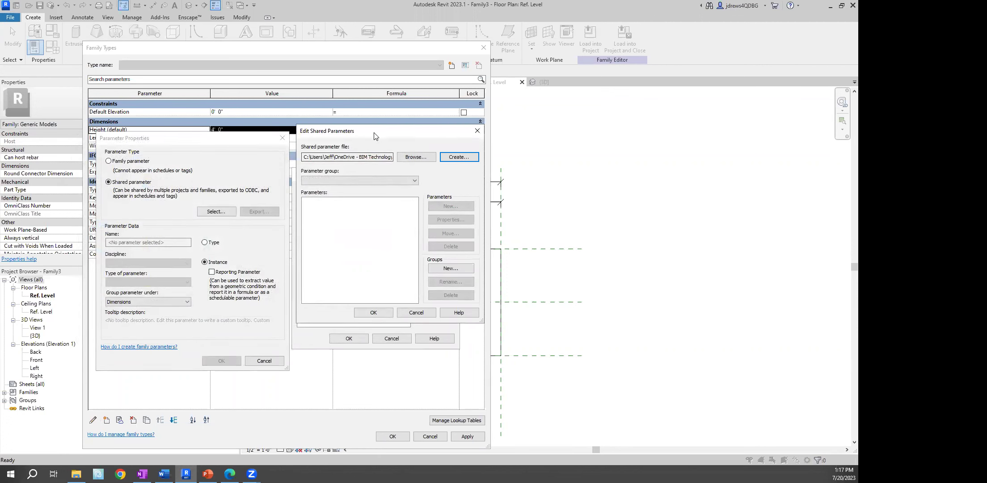
drag(375, 136, 369, 143)
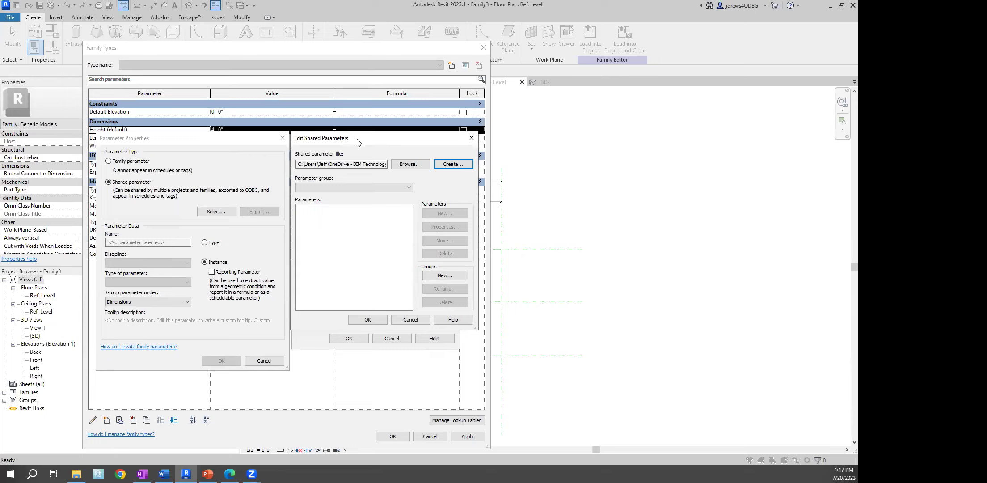
drag(360, 141, 316, 142)
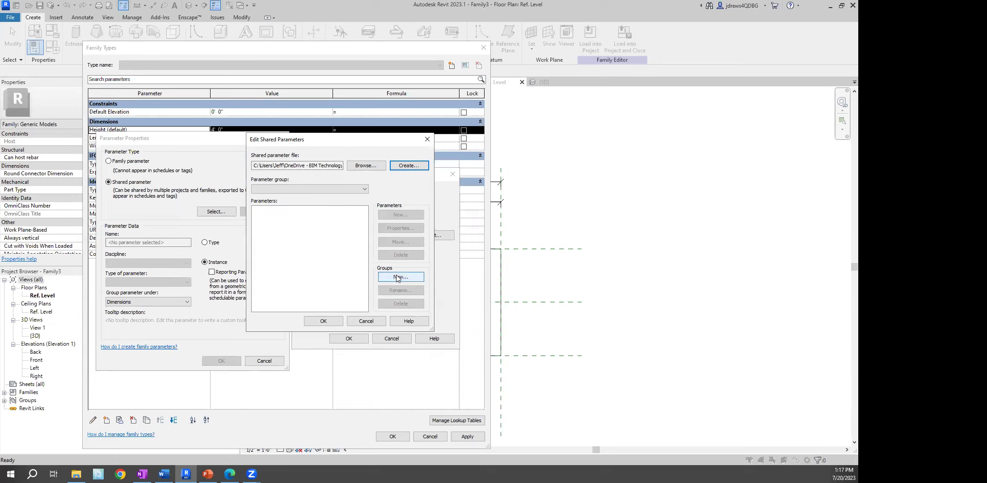
click(361, 189)
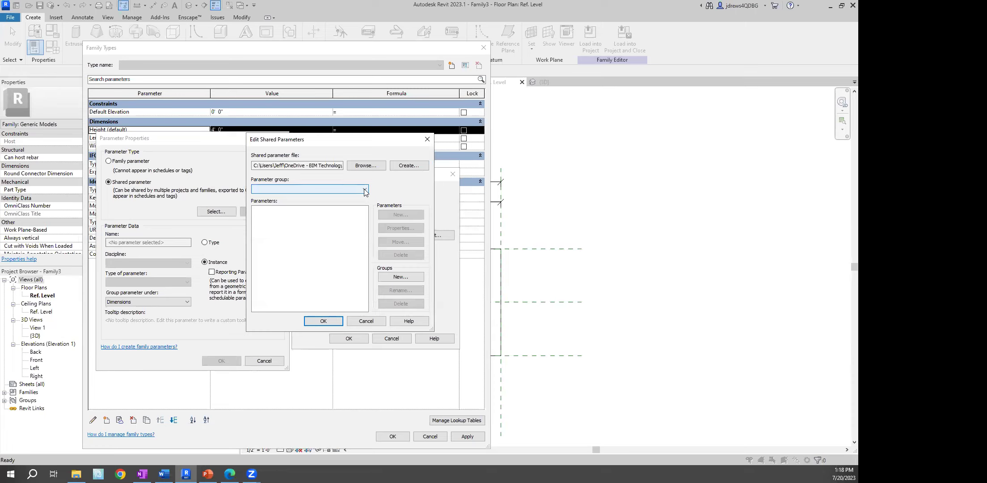
click(365, 190)
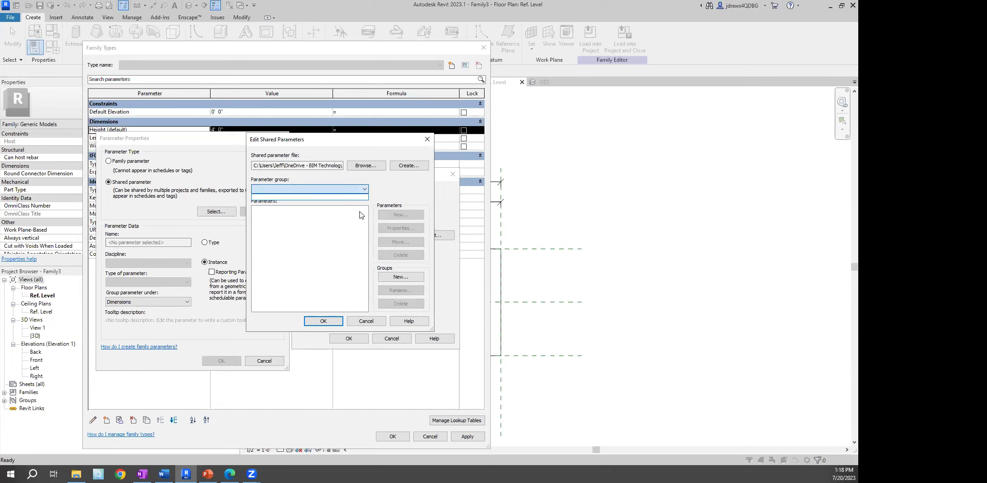
Create the Dimensions parameter group and add the Ev_Width shared parameter
click(403, 277)
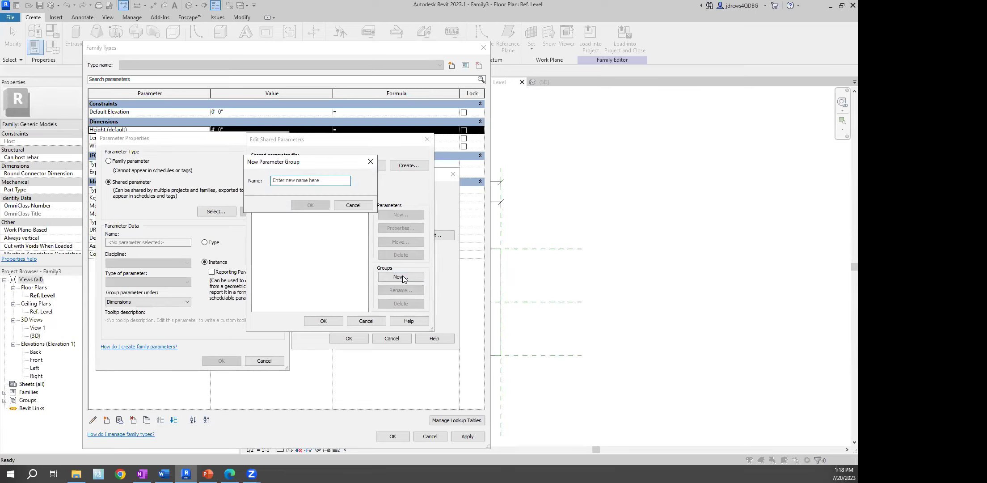
text(Dimensions)
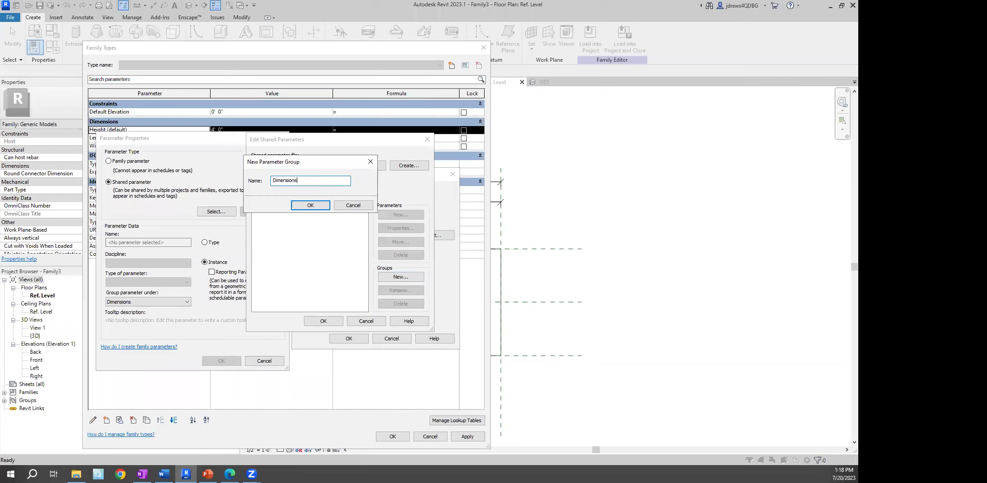
click(329, 205)
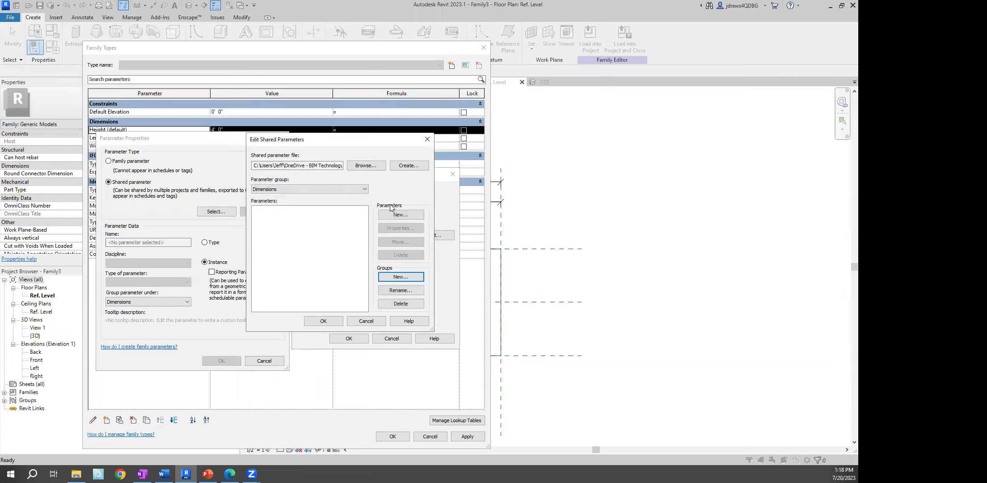
click(401, 214)
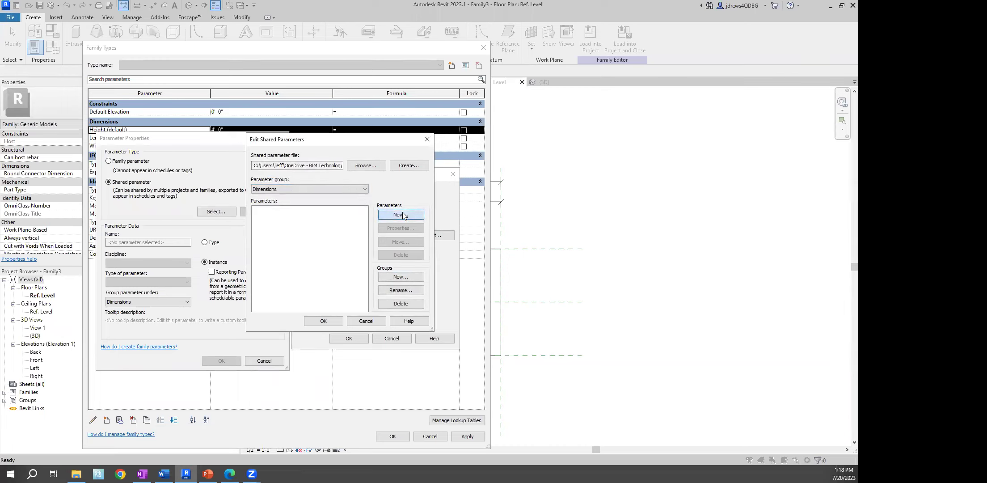
drag(416, 186, 345, 175)
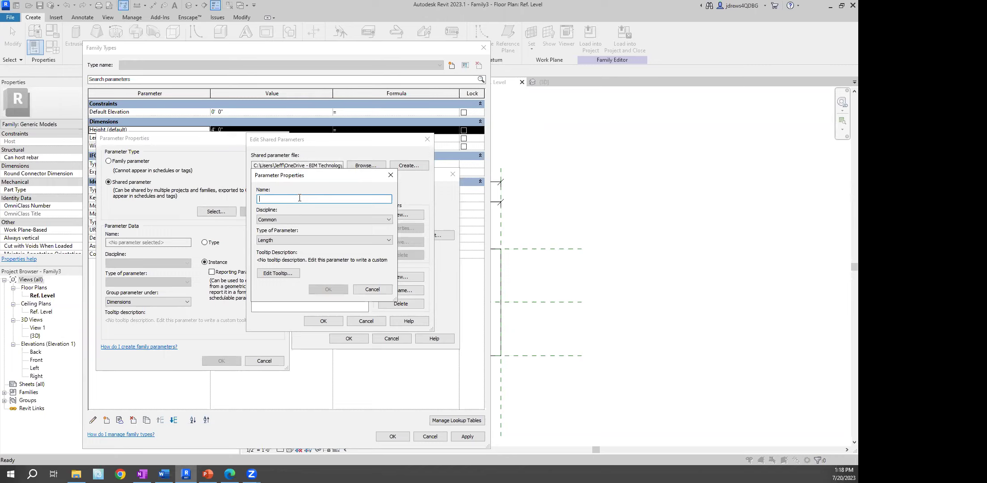
text(Ev_Width)
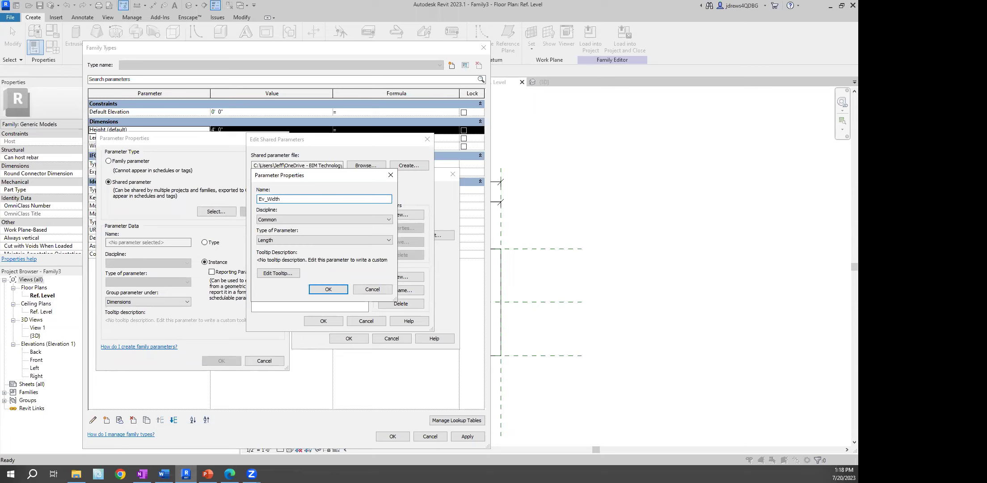
click(328, 289)
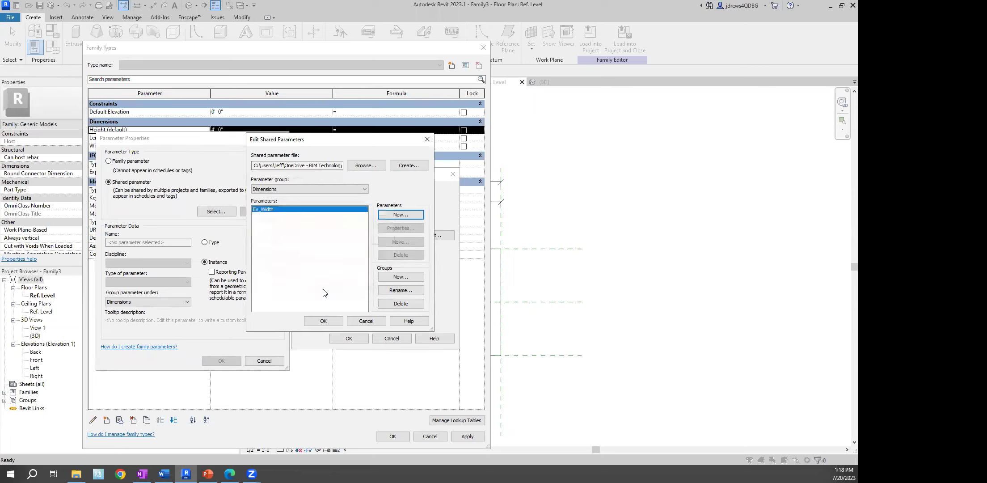
Add the Ev_Length and Ev_Height shared parameters to the Dimensions group
click(415, 215)
text(E)
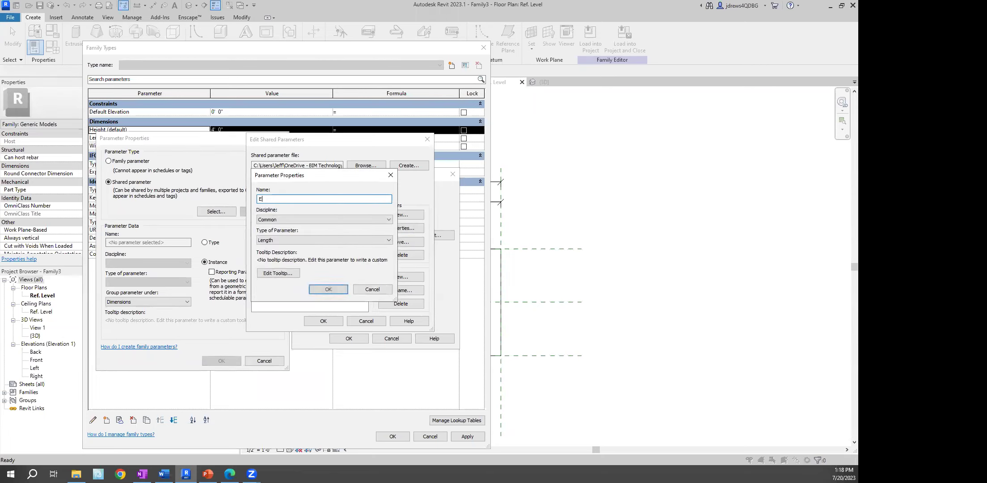
text(v_Length)
click(323, 288)
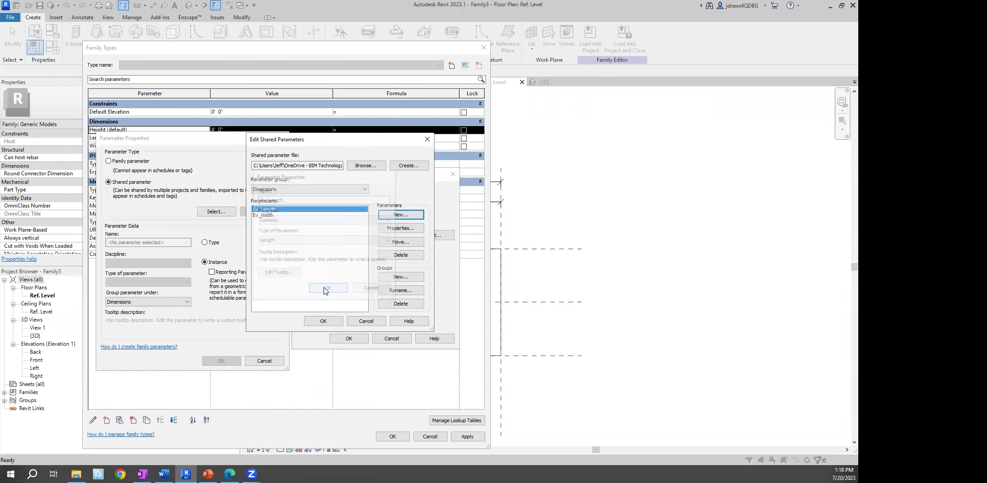
click(410, 215)
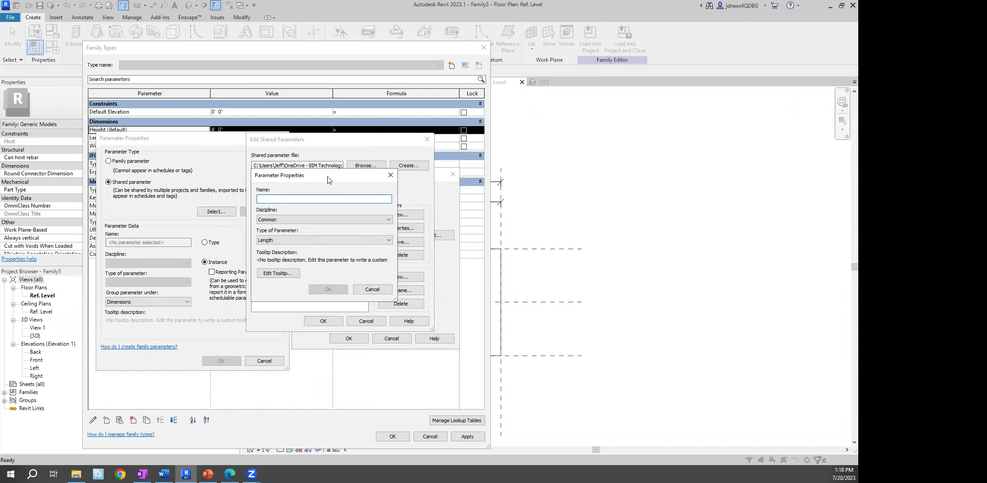
drag(327, 179, 370, 202)
text(Ev_H)
text(ieght)
key(BackSpace)
key(BackSpace)
key(BackSpace)
key(BackSpace)
key(BackSpace)
text(eight)
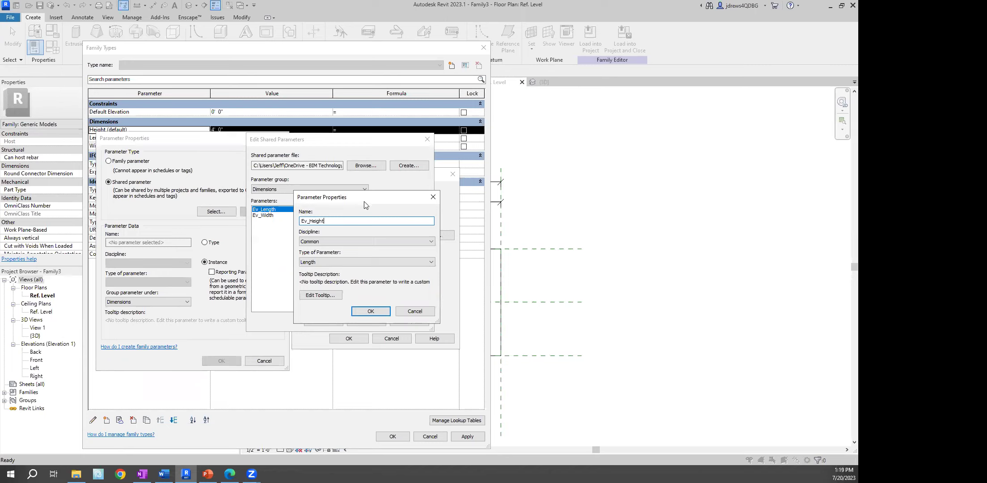
drag(365, 202, 329, 231)
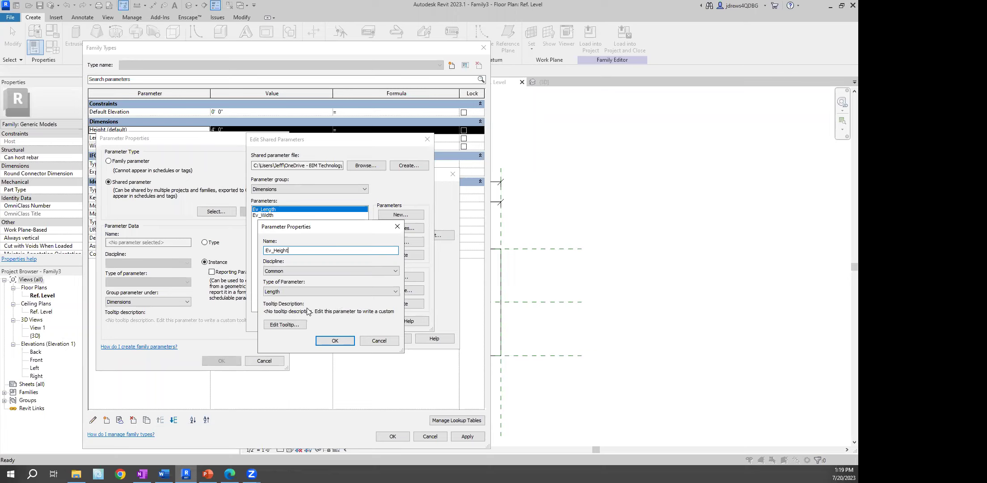
Give Ev_Height a tooltip inviting questions by email to the support address, and finish
click(282, 326)
key(ctrl+a)
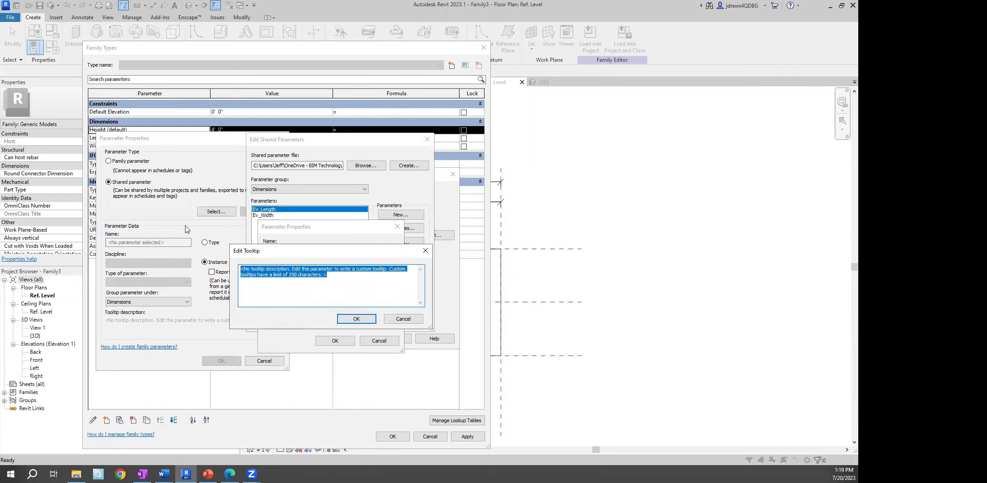
key(Delete)
text(If you have any questio)
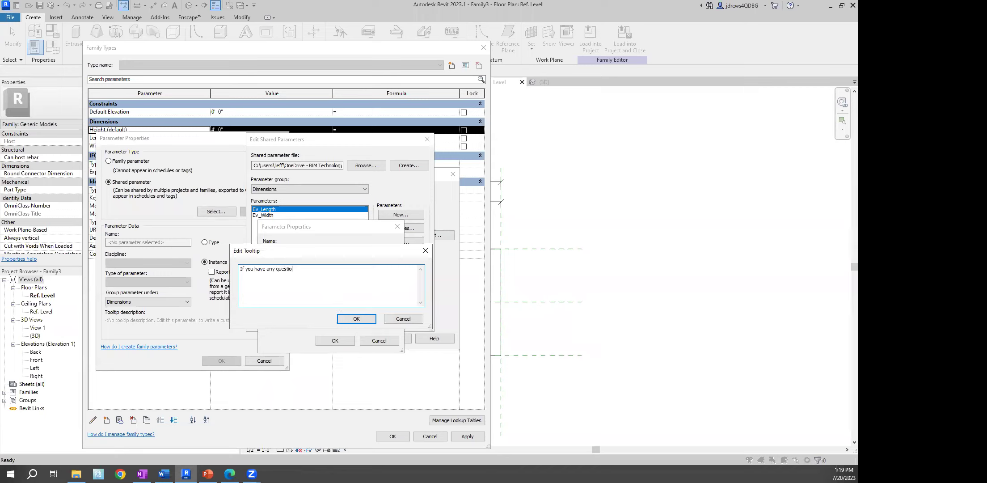
click(370, 319)
click(342, 342)
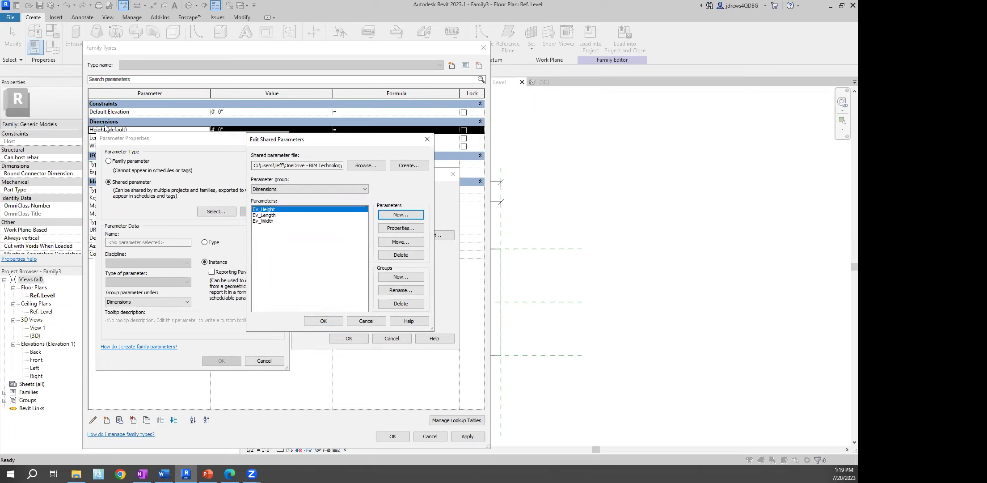
click(323, 320)
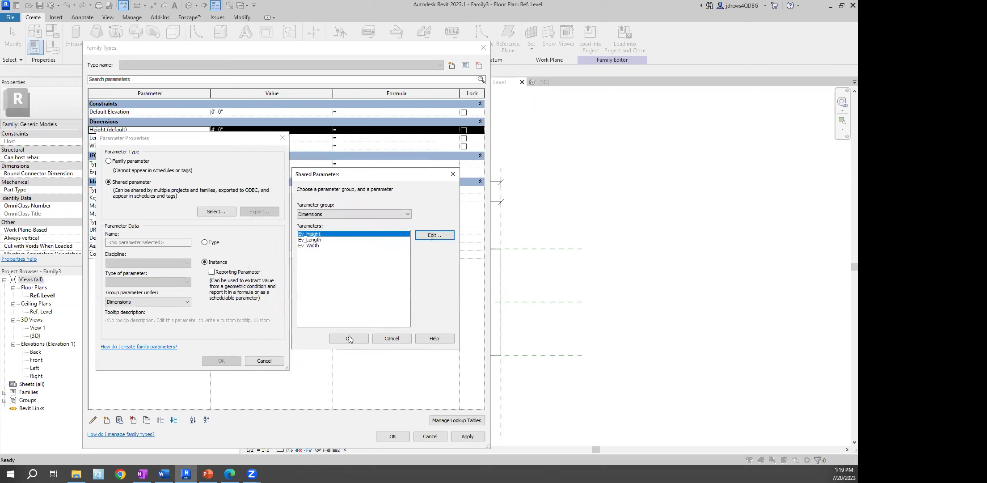
Replace Height with shared Ev_Height and Length with shared Ev_Length
click(349, 338)
click(228, 361)
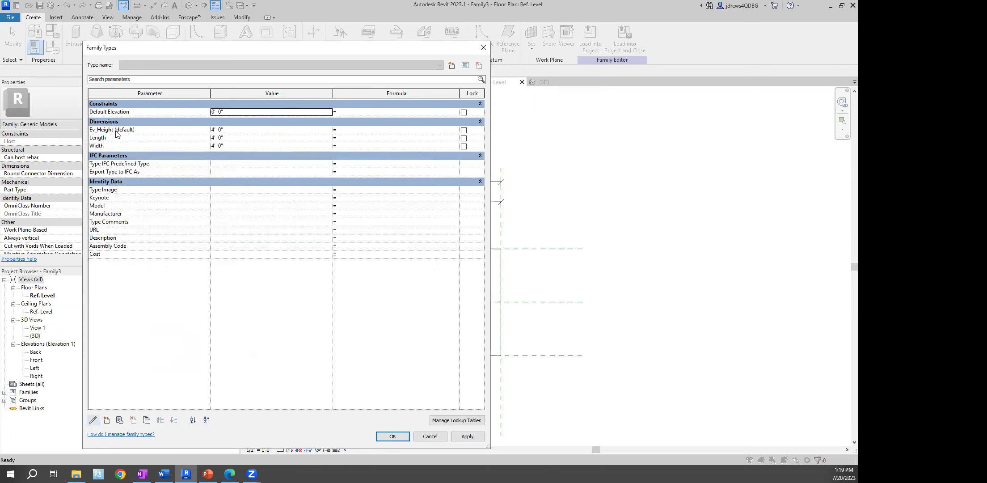
click(101, 139)
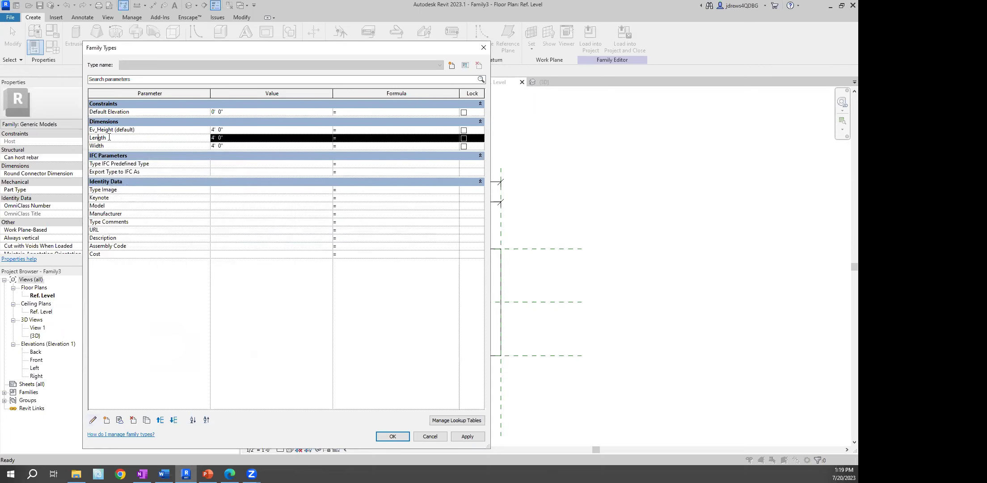
click(94, 420)
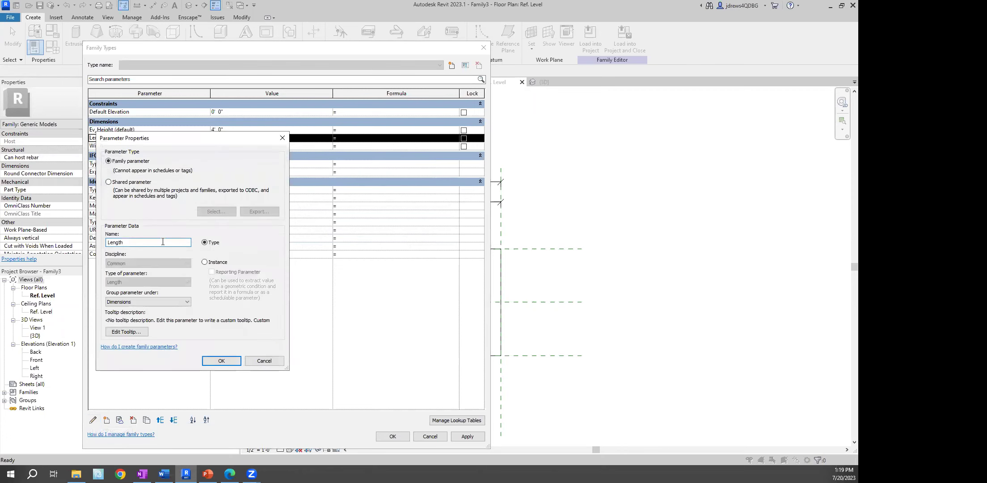
click(108, 182)
click(217, 212)
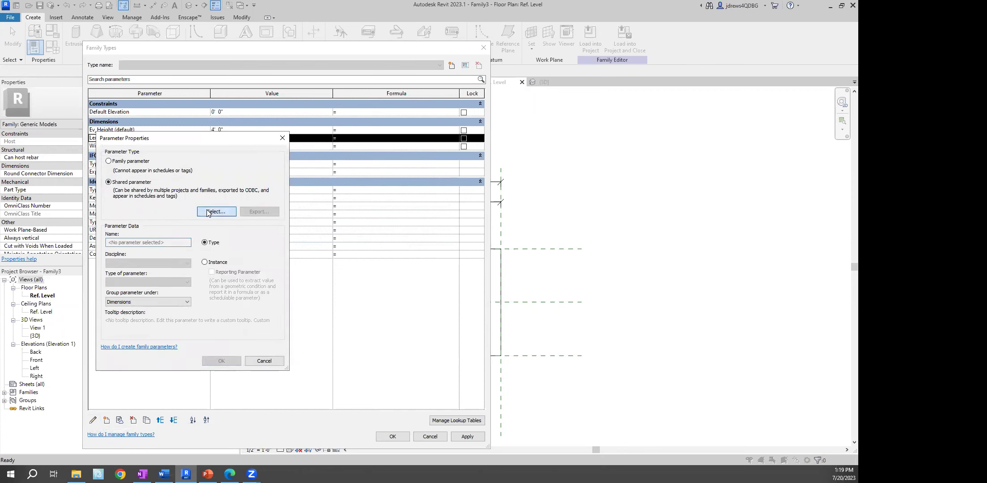
click(311, 240)
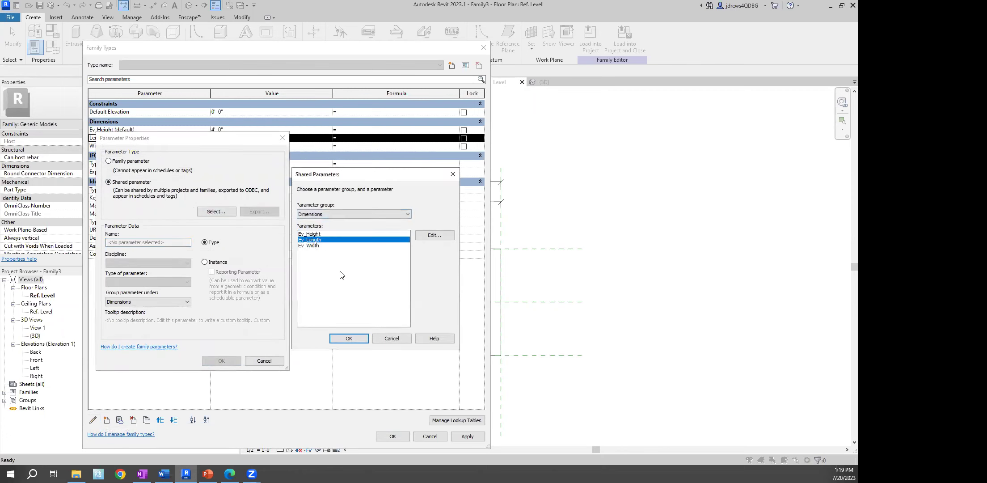
click(349, 338)
click(233, 357)
Replace Width with shared Ev_Width and close Family Types keeping the changes
click(108, 147)
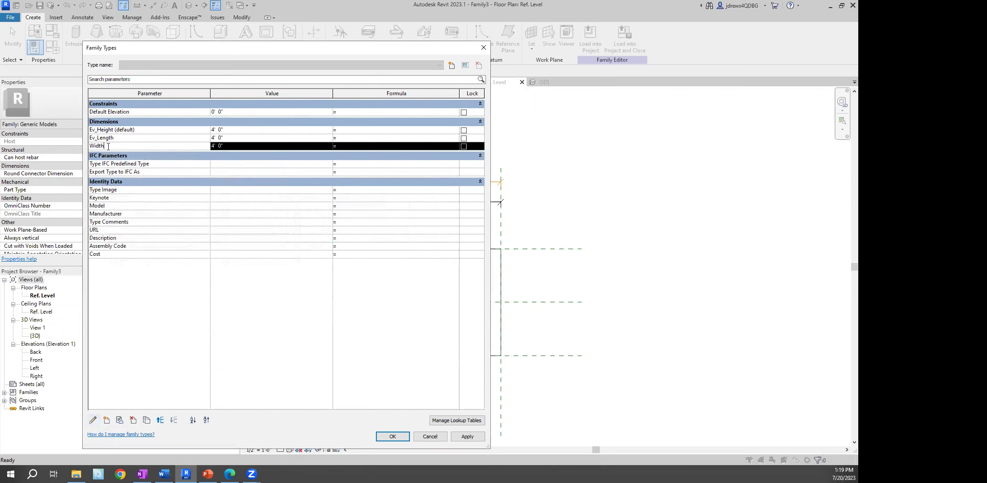
click(93, 420)
click(117, 182)
click(216, 211)
click(309, 245)
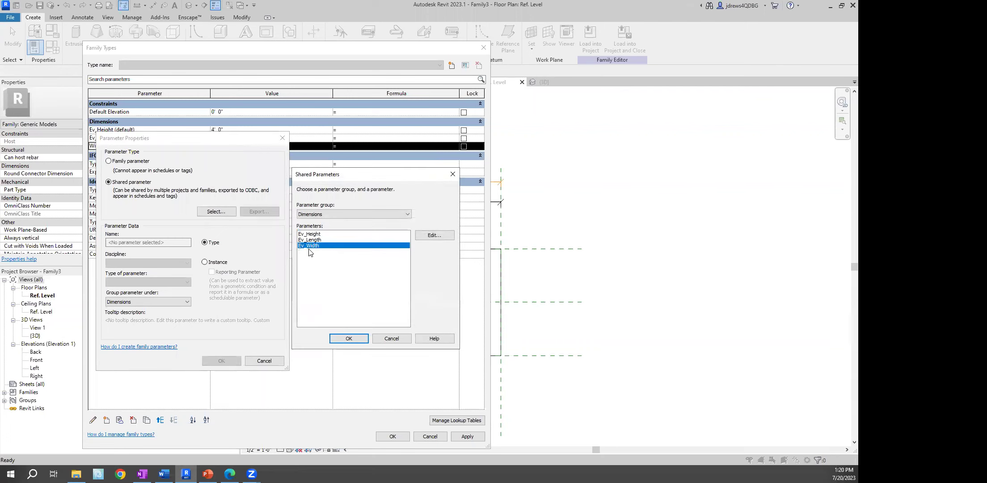
click(348, 338)
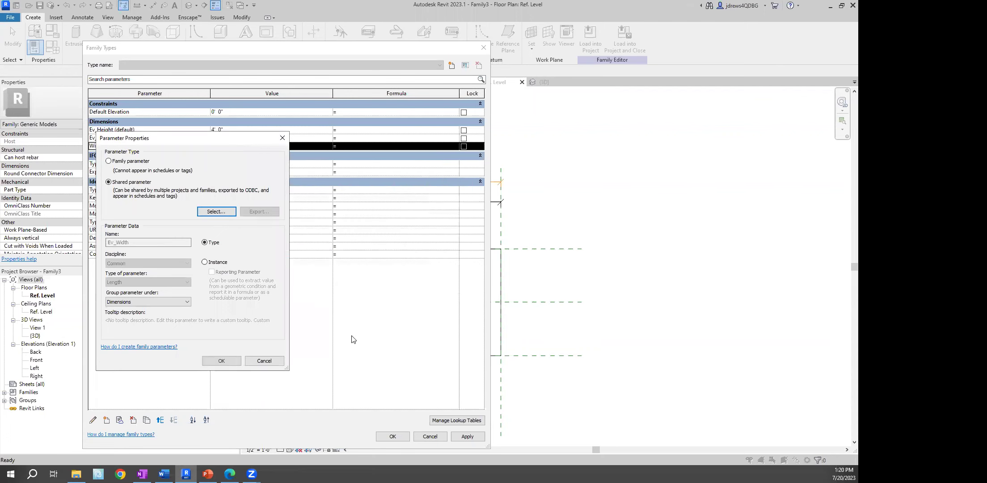
click(213, 361)
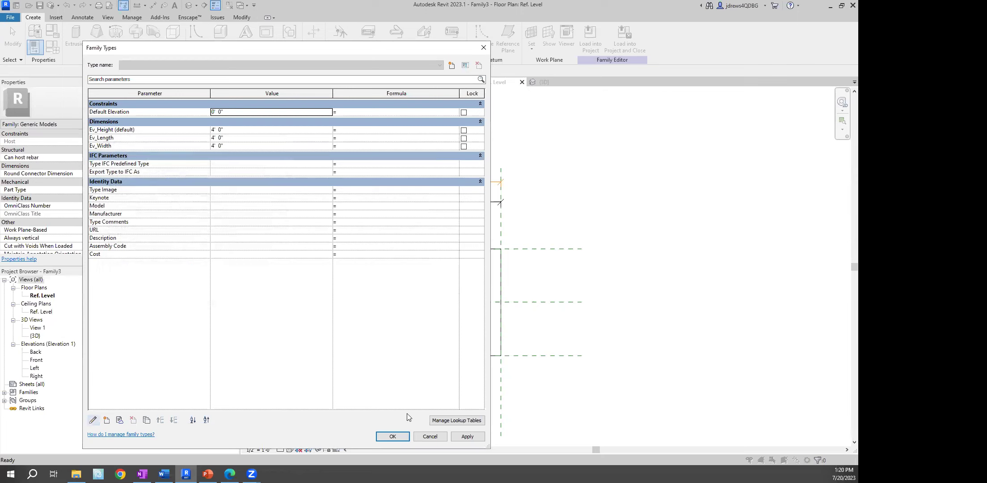
click(400, 436)
right_click(301, 181)
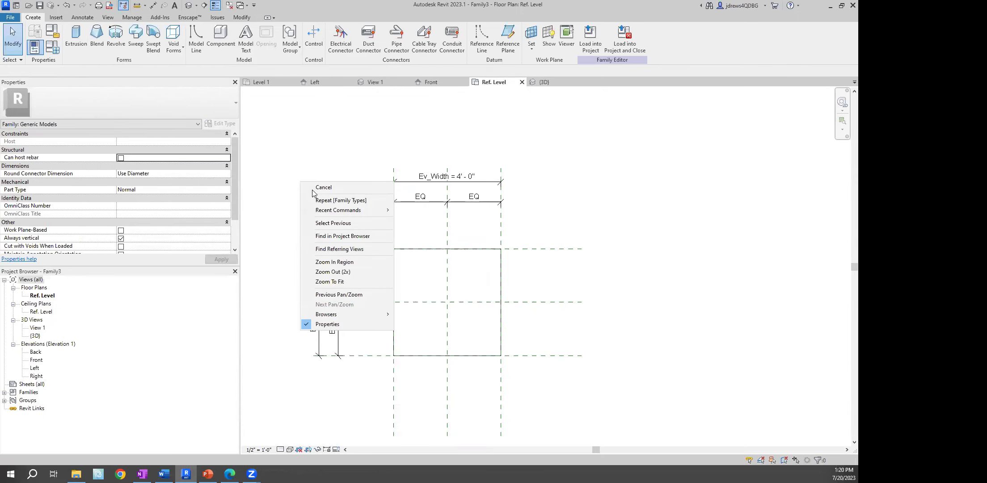
Reload Family3 into the project, overwriting the existing version
click(324, 187)
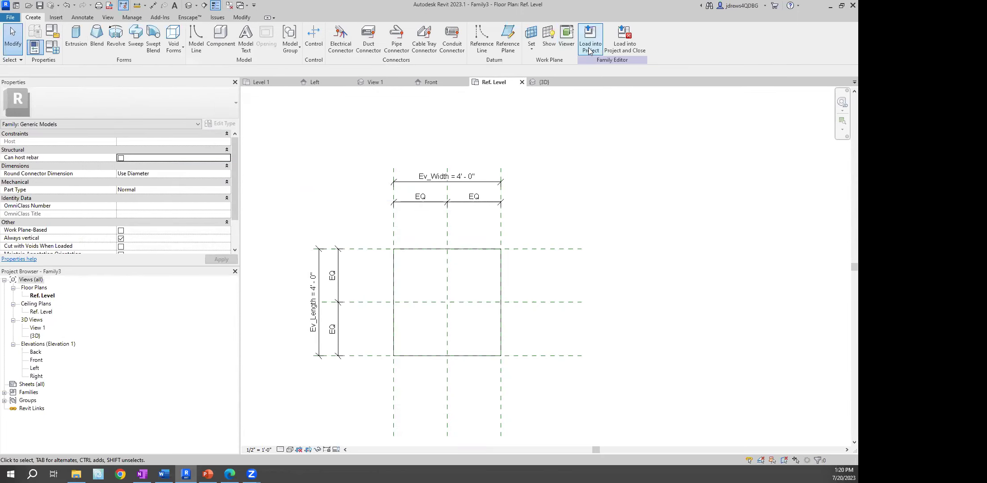
click(590, 51)
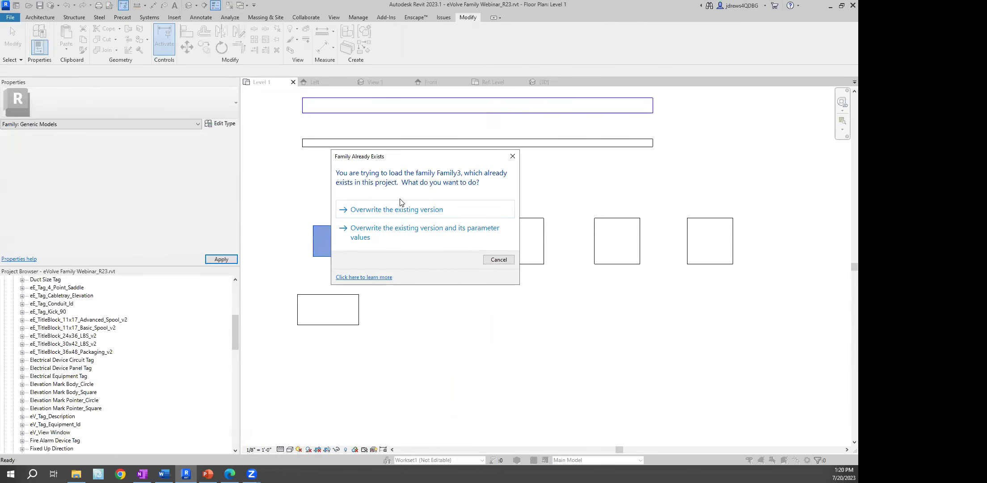
click(416, 210)
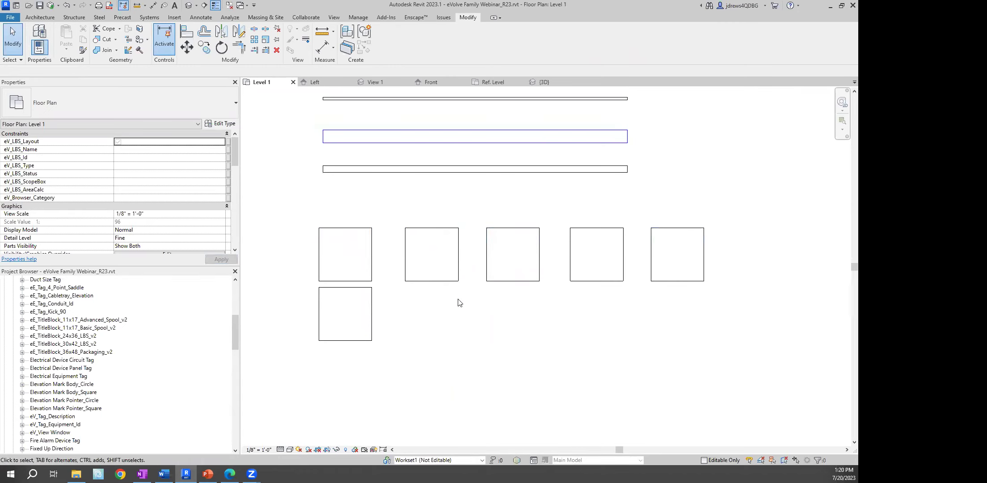
Select the first box and check its available Family3 types
click(361, 230)
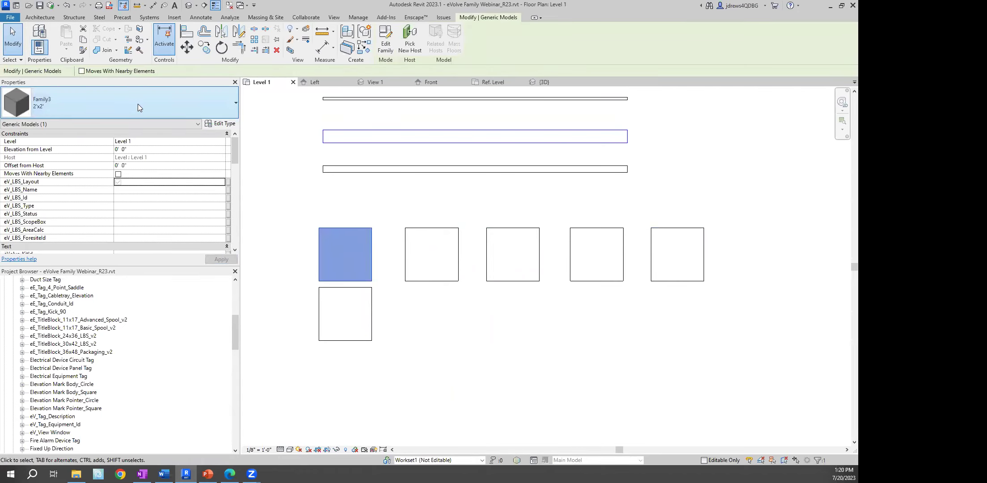
click(138, 103)
scroll(78, 132, up, 1)
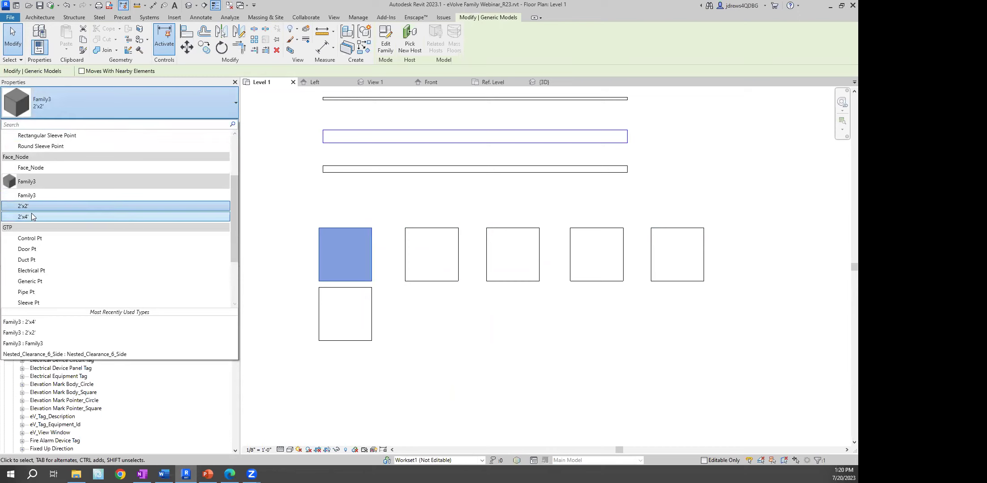
click(302, 205)
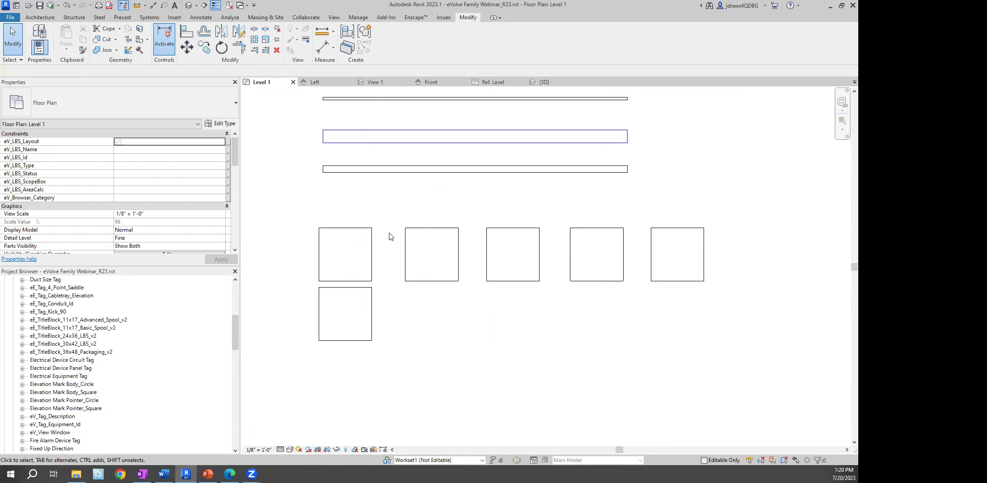
Set the 2'x2' box type's Ev_Length and Ev_Width both to 2
click(354, 228)
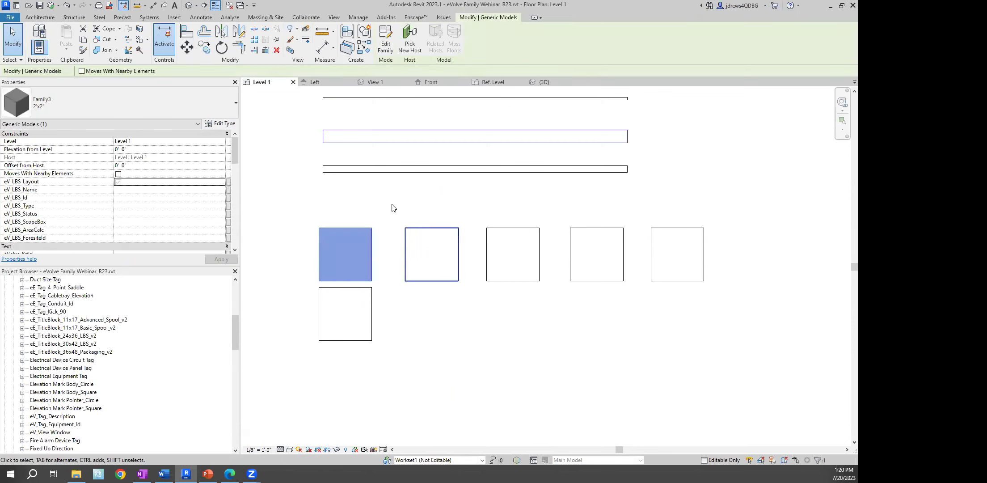
click(226, 124)
click(241, 165)
text(2)
key(Tab)
text(2)
click(252, 369)
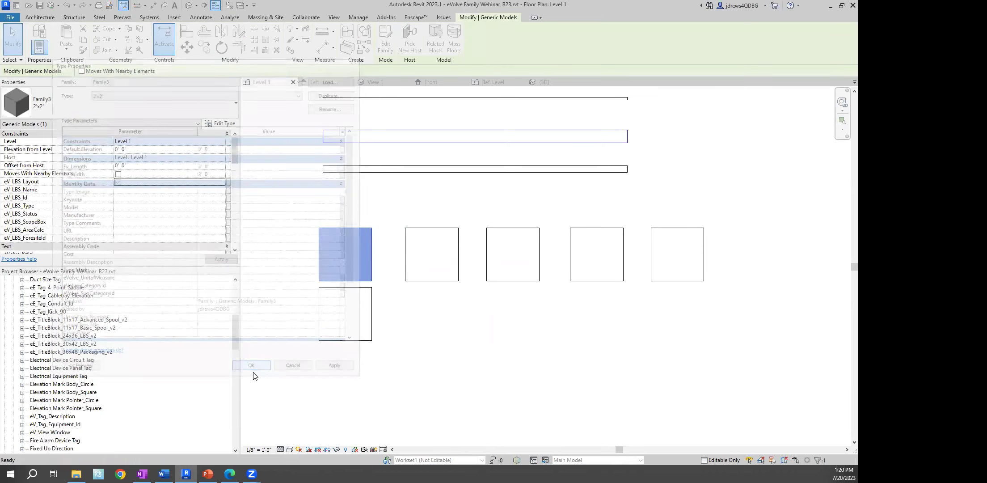
click(396, 293)
Shorten the 2'x4' box type's Ev_Length to 2
click(353, 287)
click(225, 125)
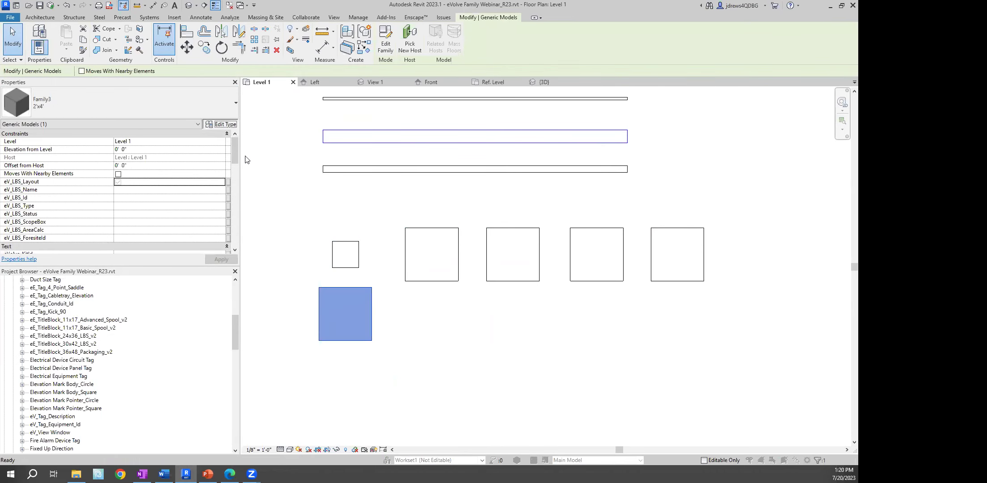
click(236, 164)
text(2)
click(254, 370)
click(423, 365)
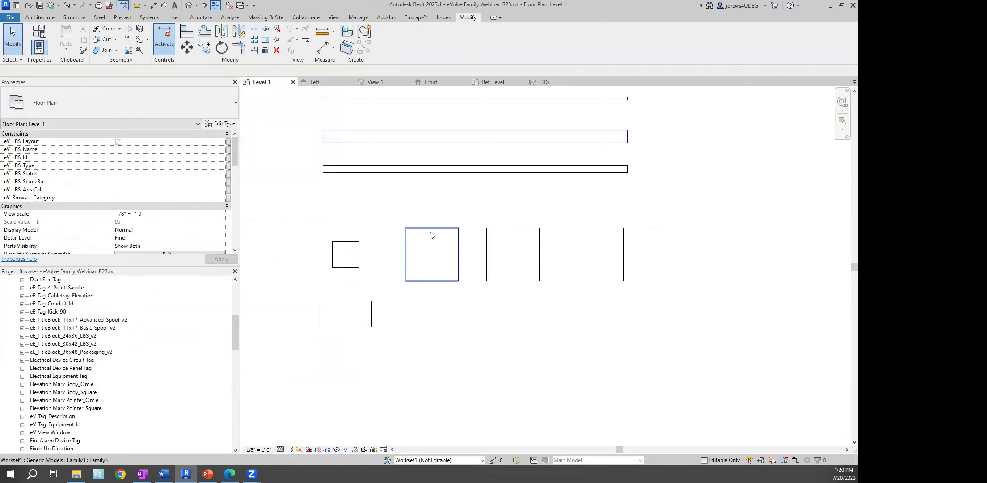
click(357, 247)
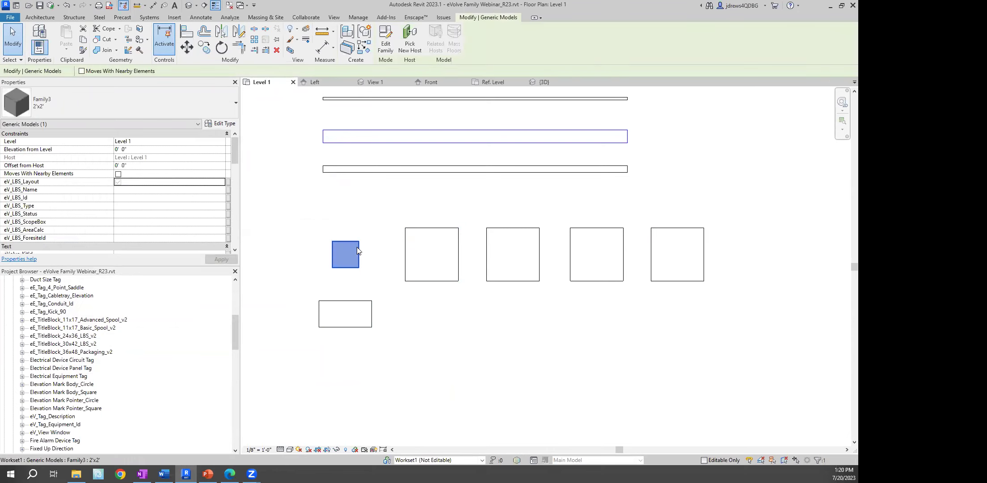
click(391, 205)
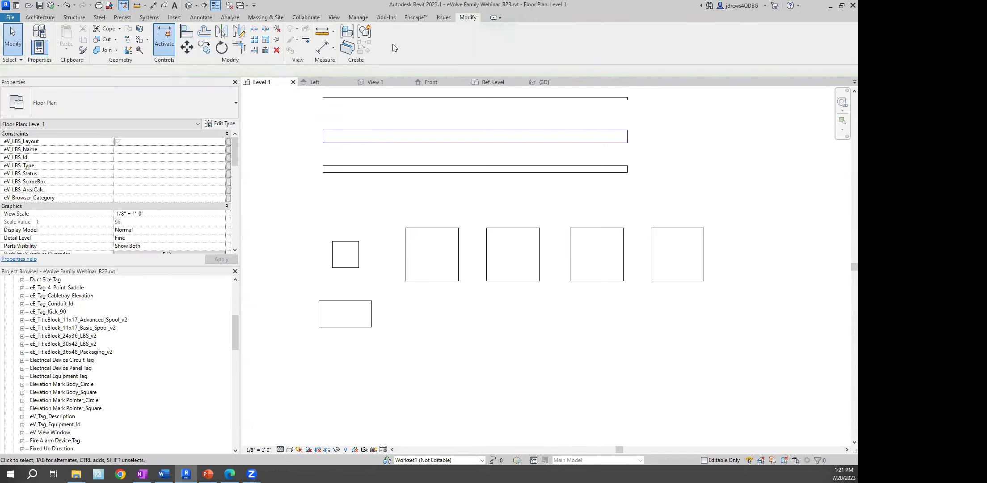
click(340, 18)
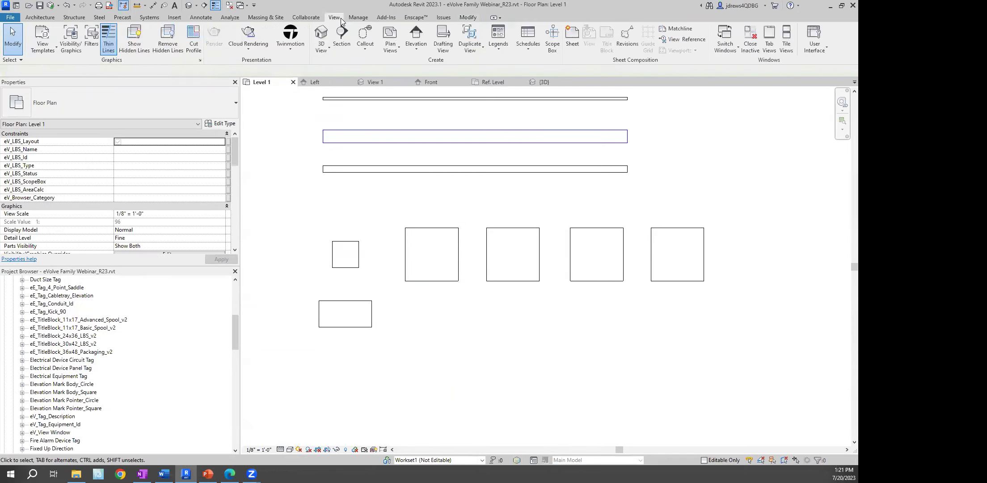
Start a new schedule for the Generic Models category
click(527, 51)
click(505, 66)
click(374, 259)
key(g)
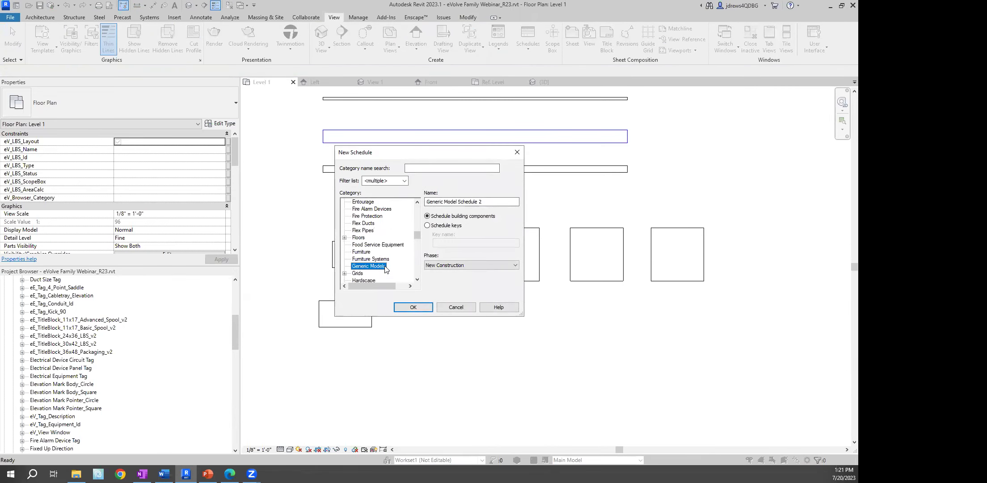
click(413, 307)
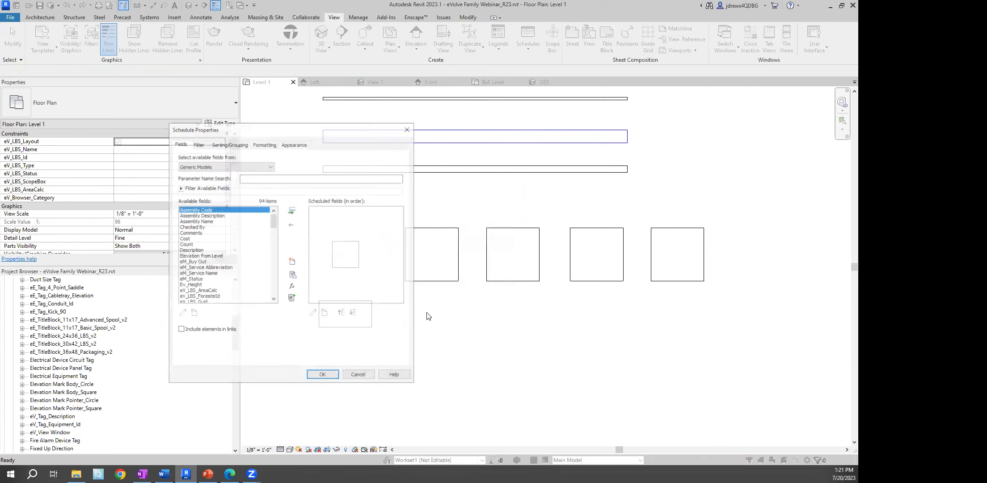
Add the Ev_Length, Ev_Width and Ev_Height fields to the schedule
scroll(212, 278, down, 1)
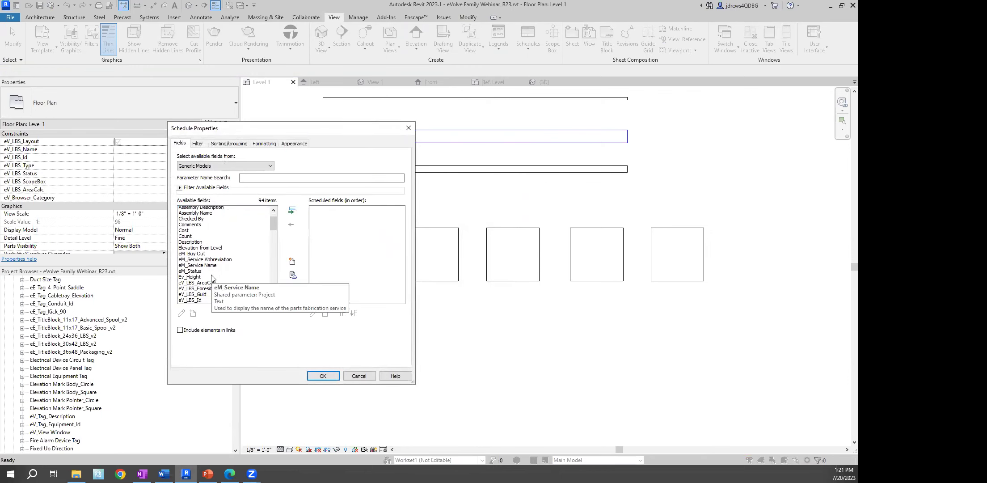
drag(271, 225, 273, 235)
click(208, 263)
scroll(237, 256, down, 1)
scroll(237, 256, down, 1)
click(199, 286)
scroll(251, 258, down, 1)
scroll(253, 256, down, 1)
scroll(252, 256, up, 4)
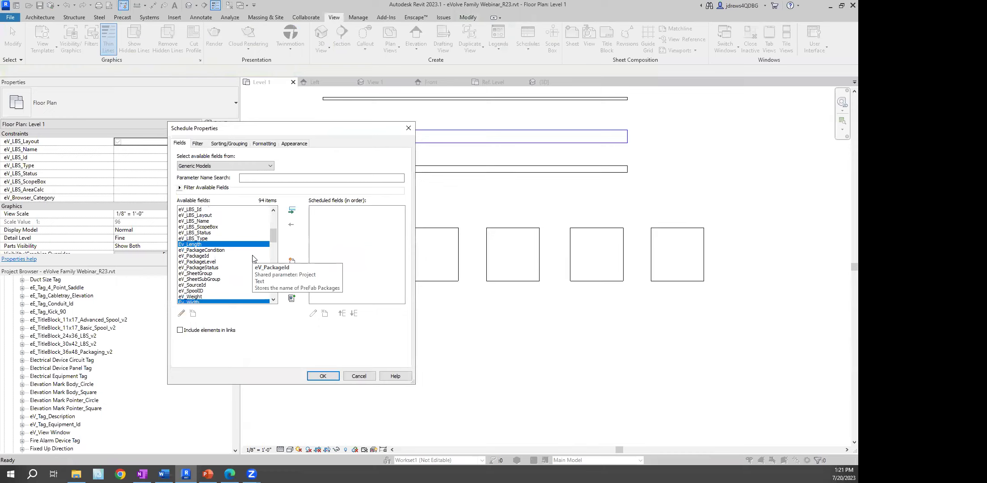
scroll(250, 257, up, 3)
ctrl+click(188, 238)
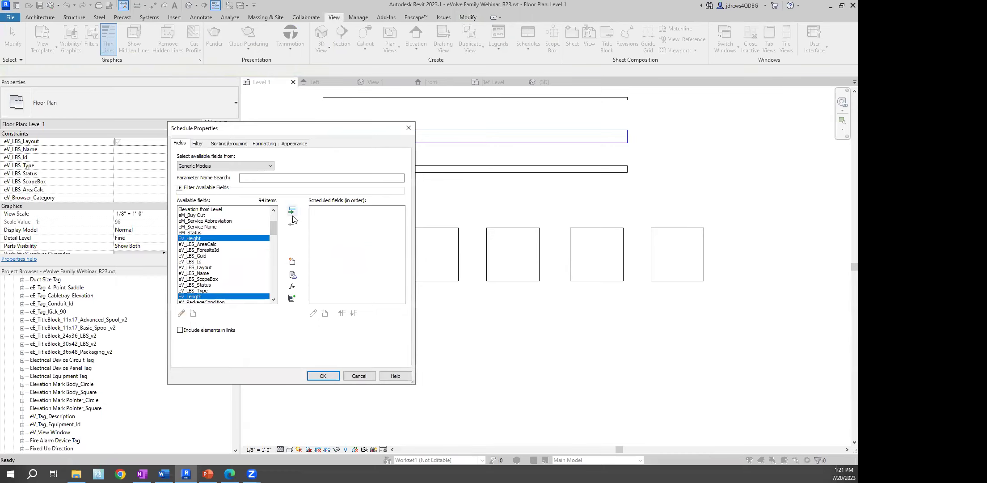
click(291, 210)
click(330, 222)
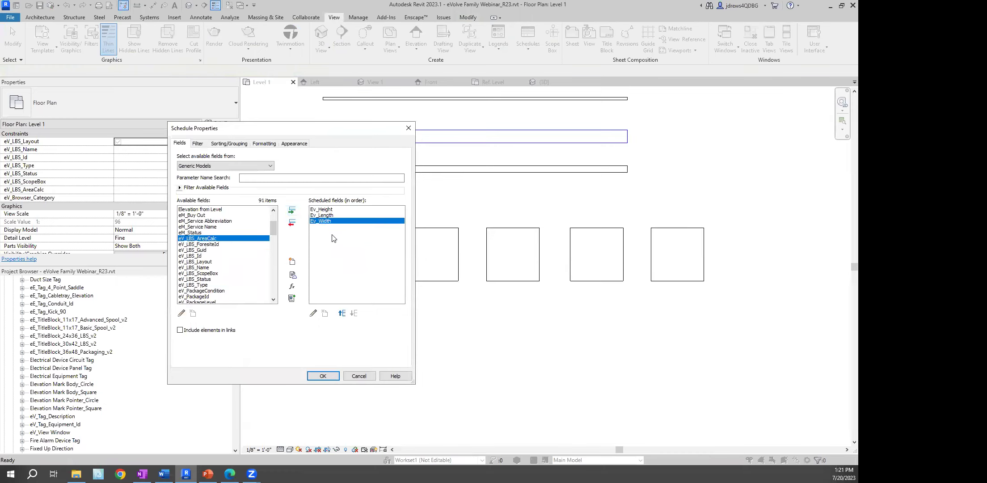
drag(274, 231, 274, 224)
Add Count at the top of the field order, plus Family and Type
click(185, 244)
click(292, 211)
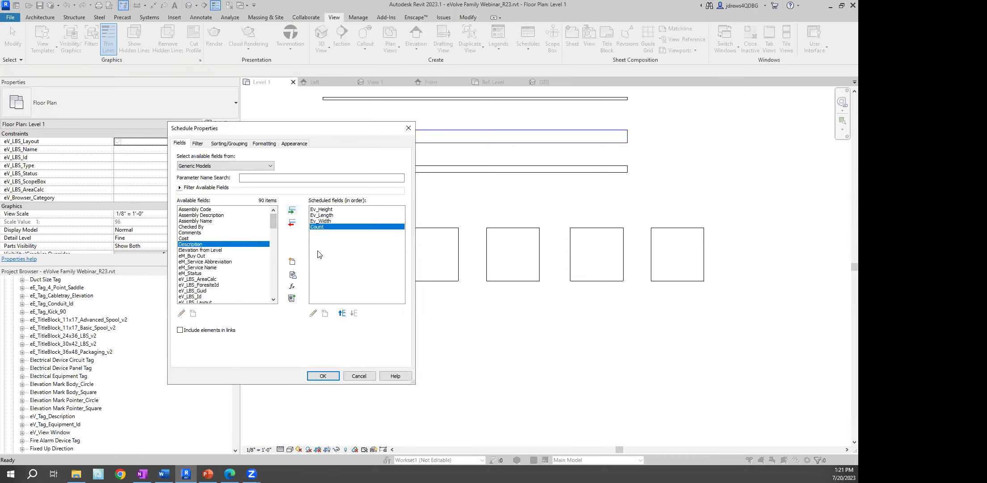
click(342, 312)
click(342, 313)
click(342, 313)
click(198, 263)
scroll(201, 264, down, 15)
click(214, 267)
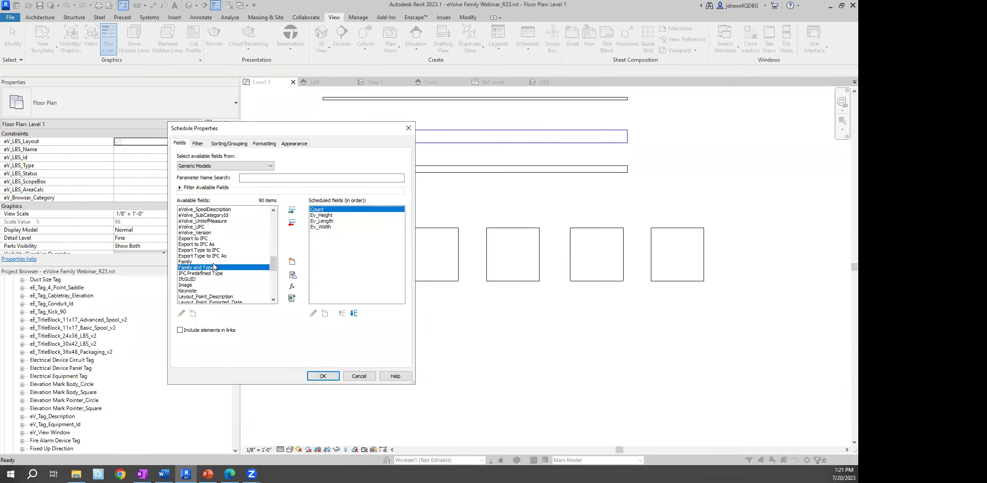
click(292, 211)
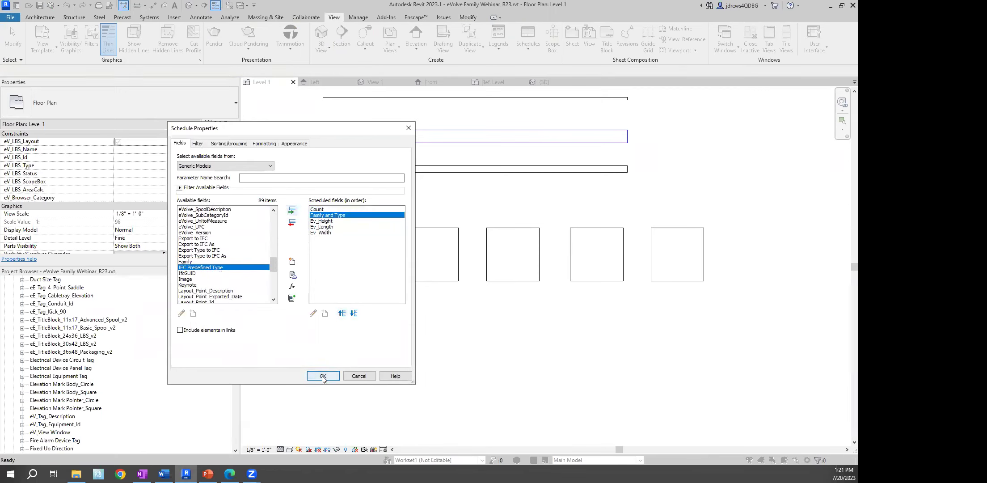
Sort the schedule by Family and Type and confirm it
click(230, 144)
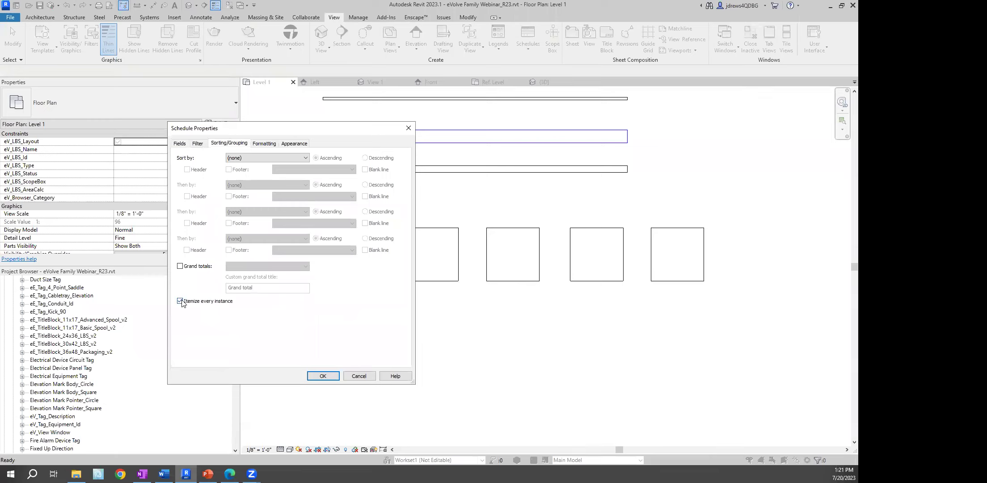
click(267, 158)
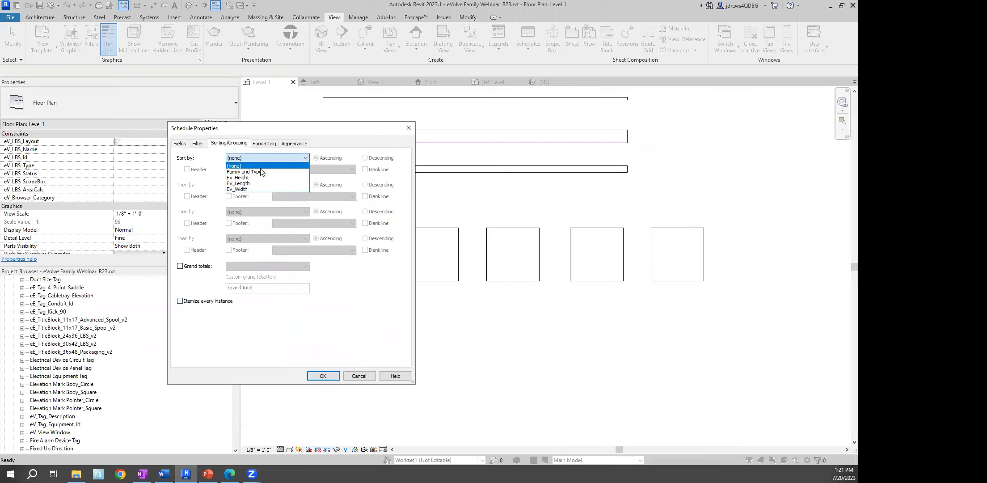
click(245, 172)
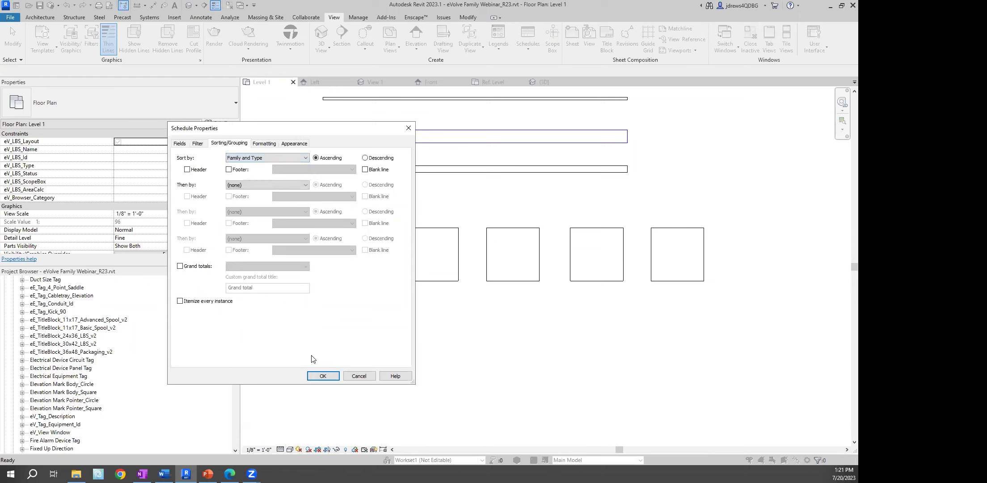
click(320, 374)
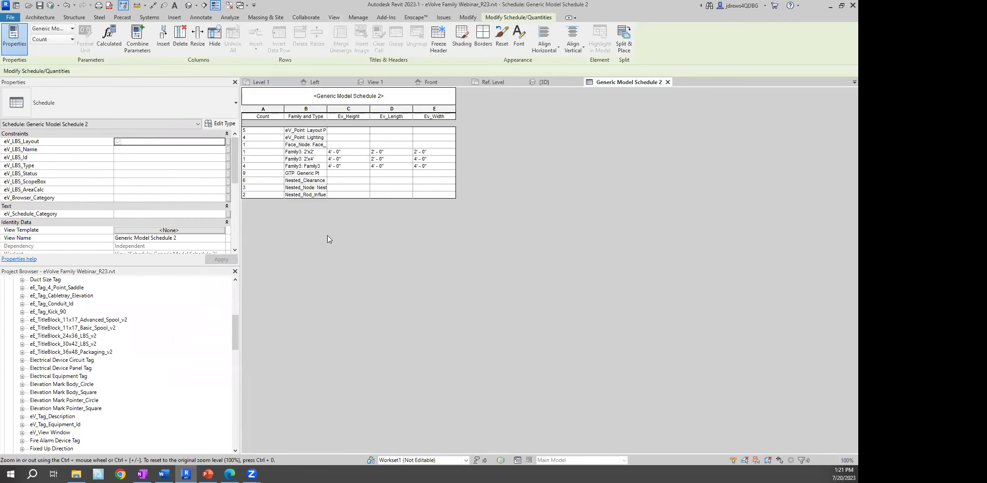
Widen the Family and Type column, then switch back to Floor Plan: Level 1
drag(326, 116, 348, 156)
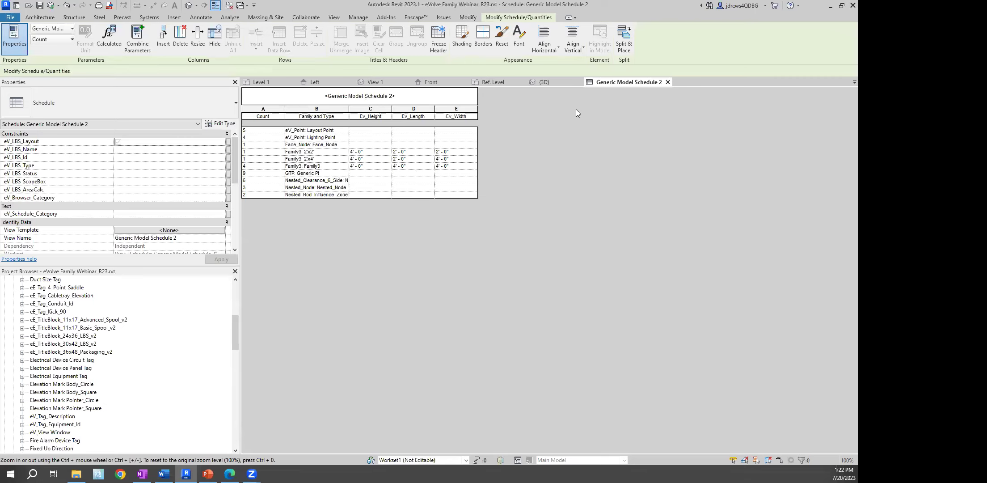
click(241, 6)
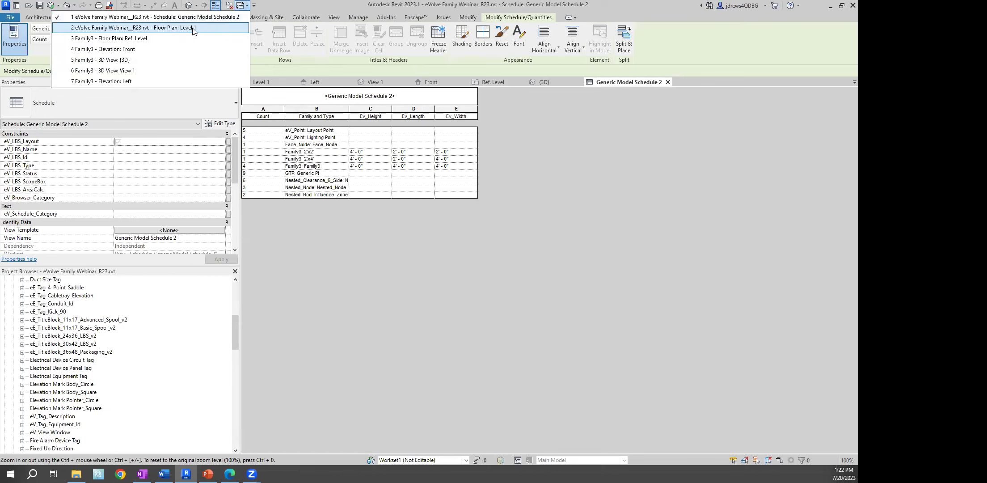
click(141, 28)
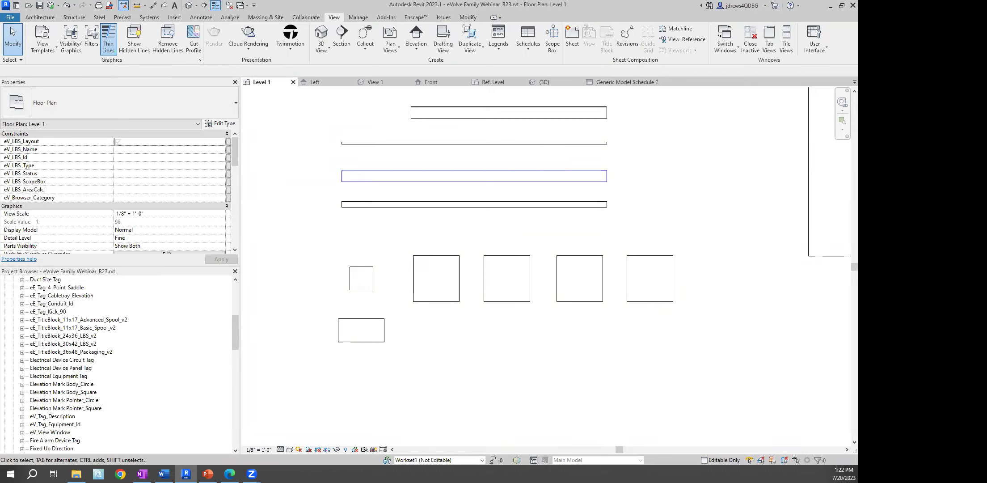
Pan the Level 1 plan view up and to the right
right_click(281, 158)
right_click(292, 161)
click(300, 167)
scroll(460, 185, down, 1)
scroll(640, 260, up, 3)
middle_drag(445, 267, 515, 247)
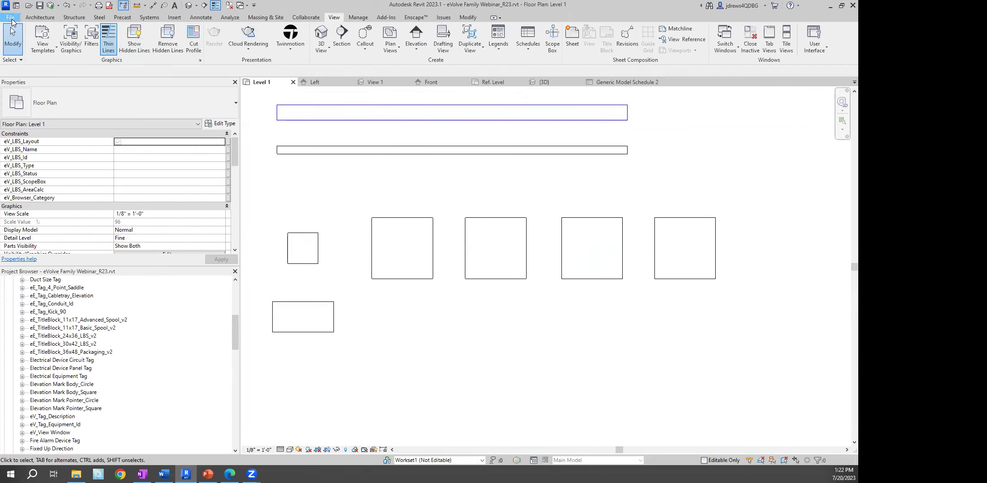
Create a new family from English-Imperial Annotations 'Generic Tag' template and zoom in on its note
click(10, 18)
key(Escape)
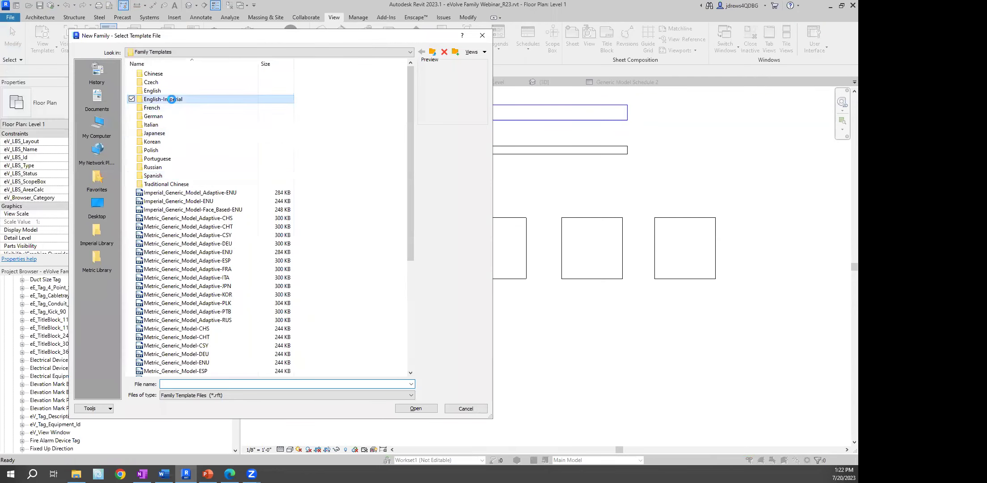
double_click(172, 99)
click(188, 125)
double_click(168, 75)
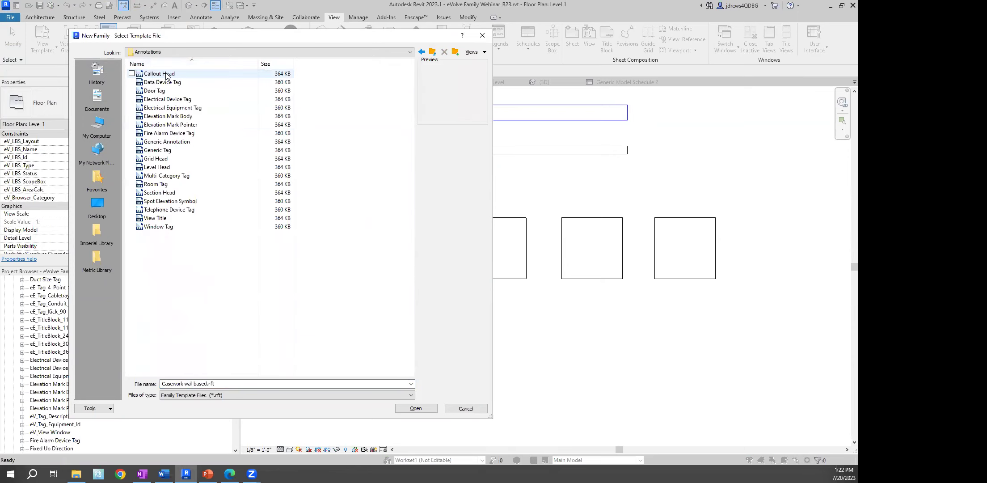
click(161, 150)
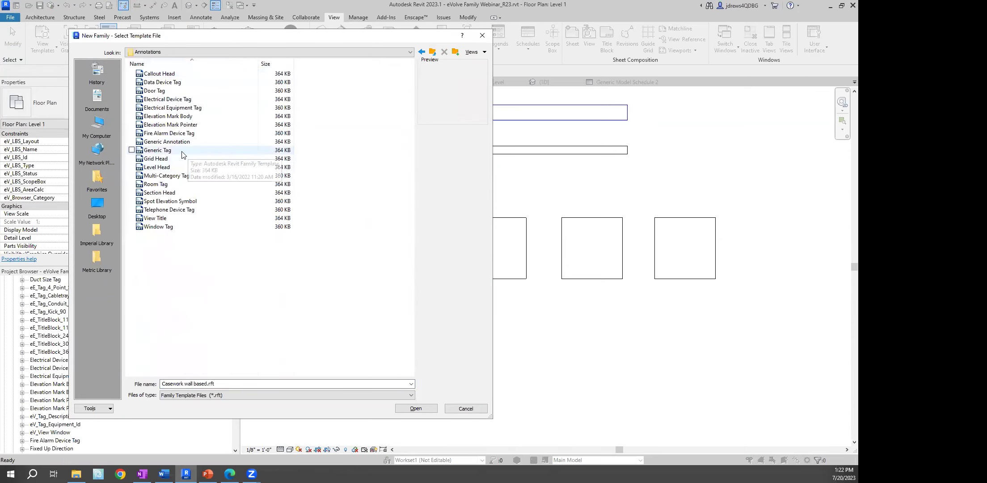
click(412, 408)
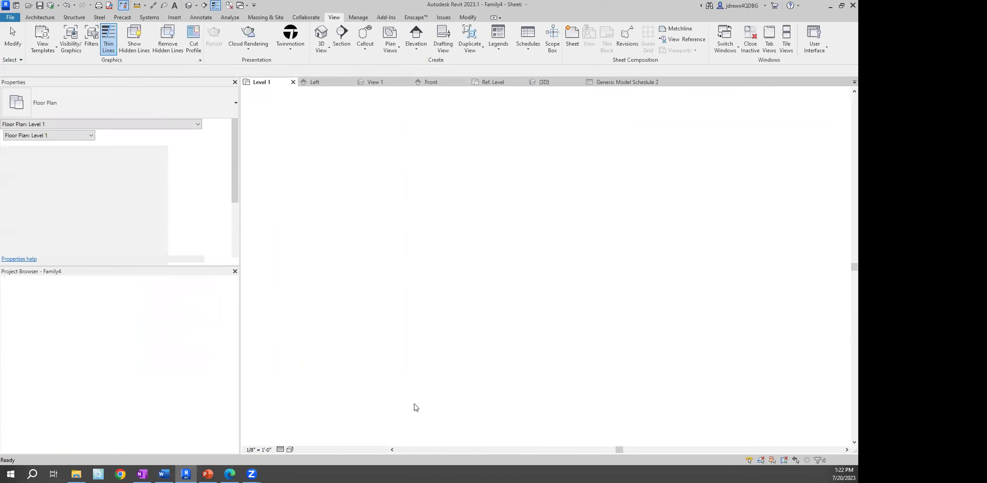
scroll(613, 248, up, 4)
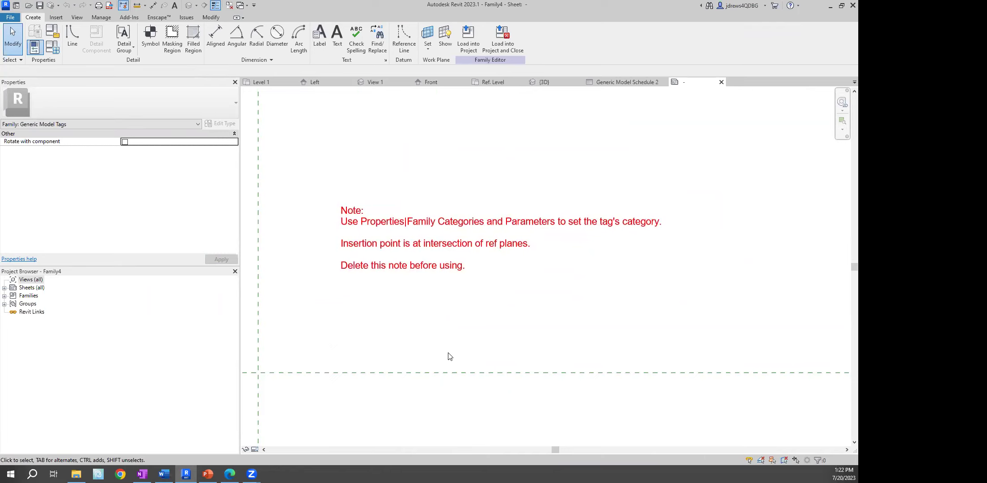
Review Family Category and Parameters without changes, then delete the template's red instruction note
click(34, 31)
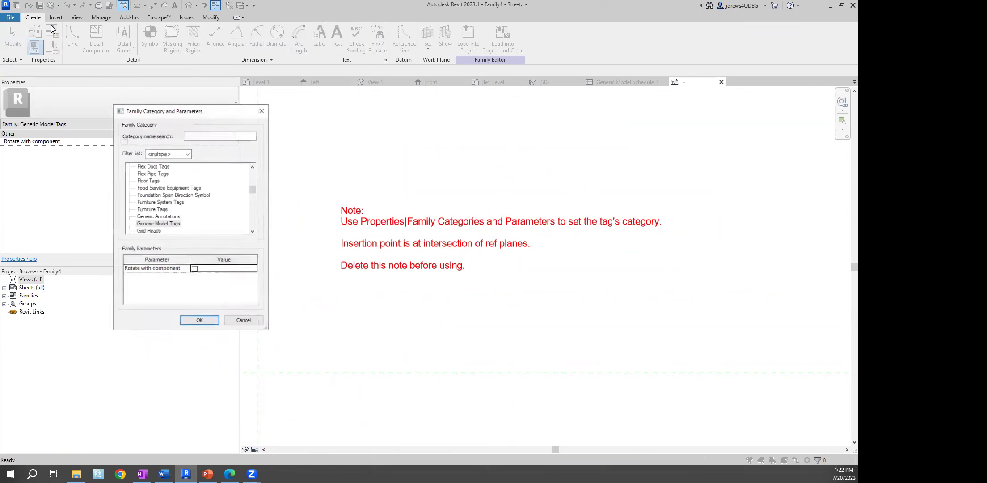
scroll(240, 199, down, 7)
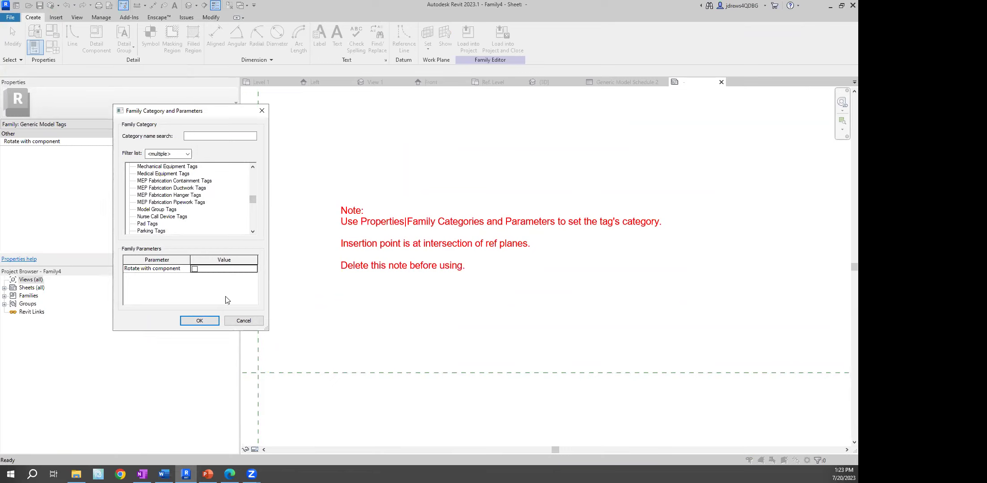
click(242, 321)
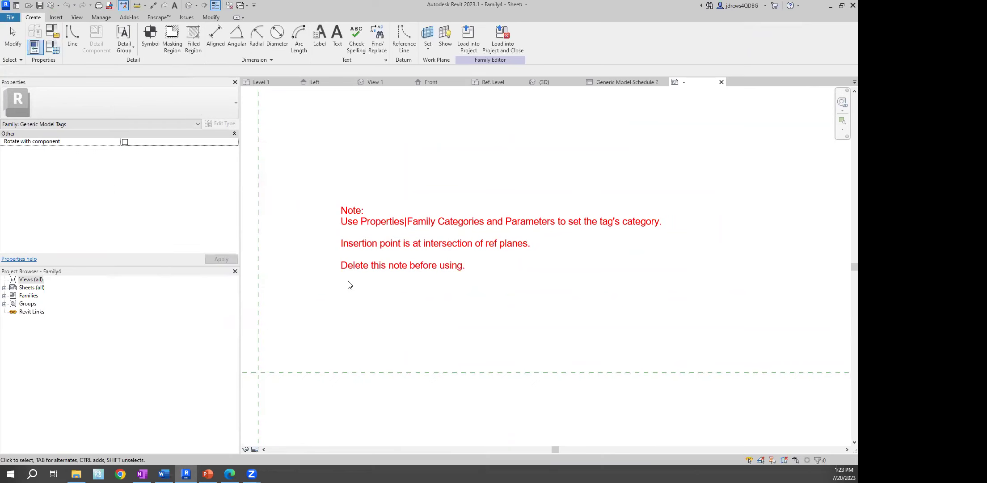
click(360, 270)
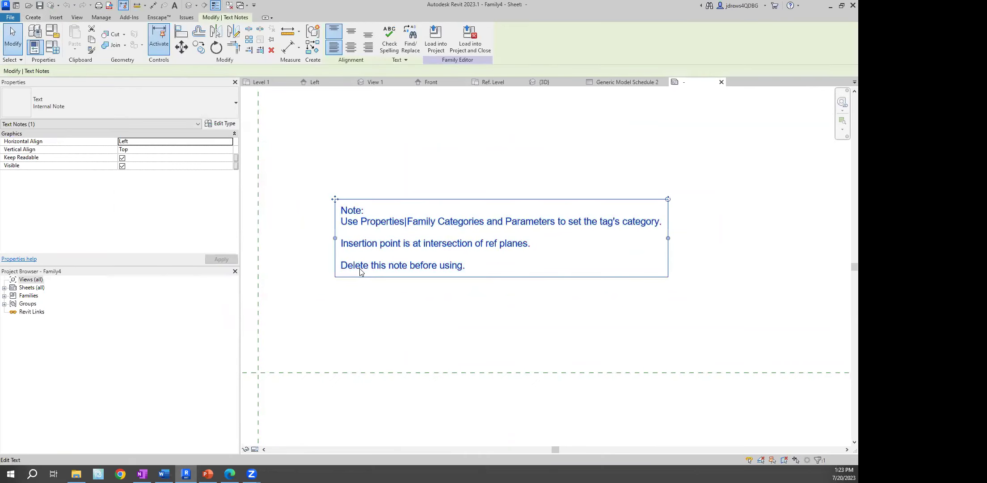
key(Delete)
middle_drag(361, 272, 410, 189)
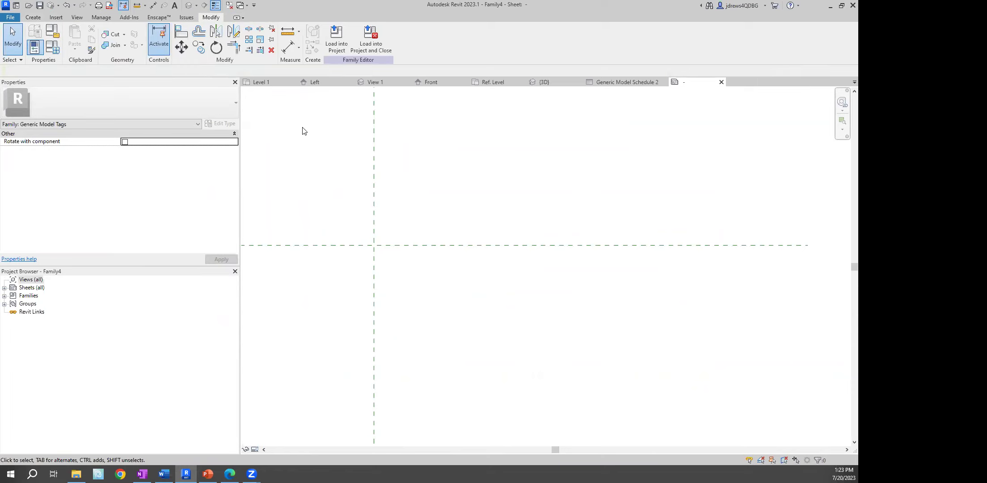
click(33, 18)
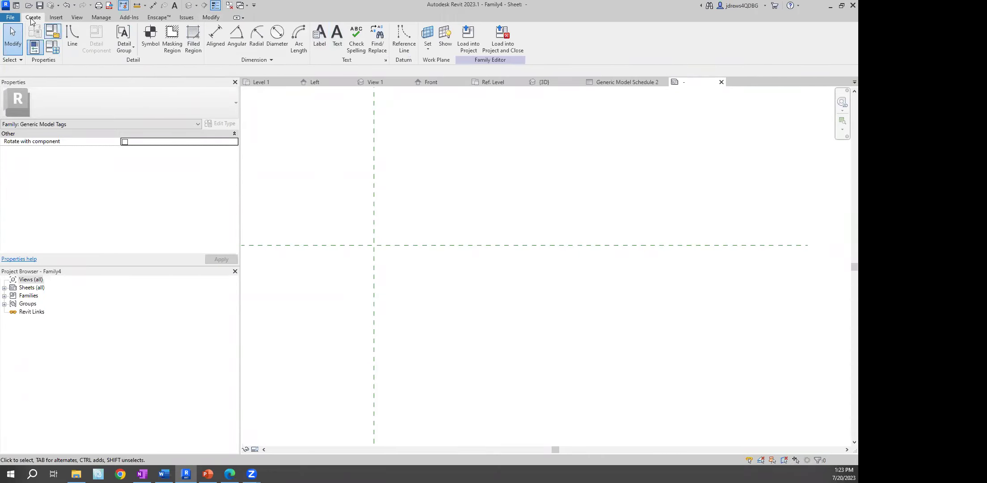
Place a label at the reference-plane intersection and add the shared Ev_Height parameter to it
click(324, 40)
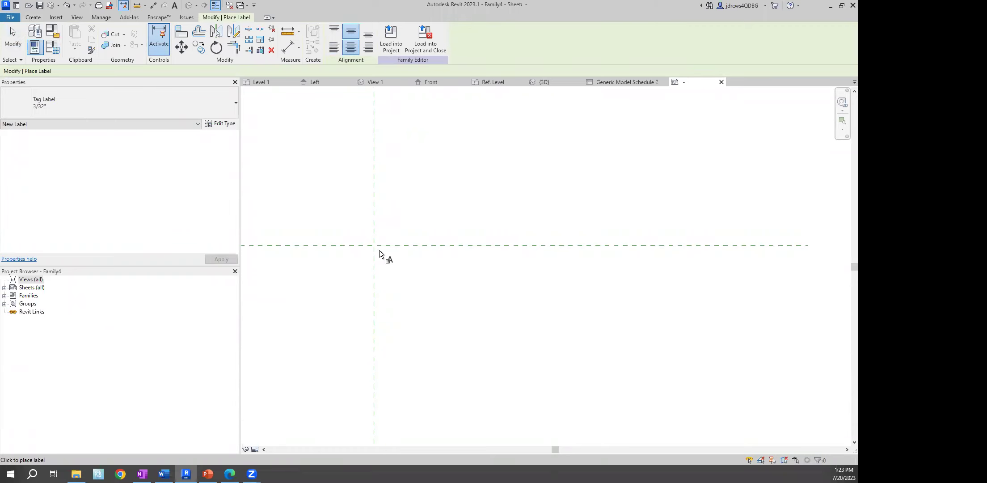
click(379, 253)
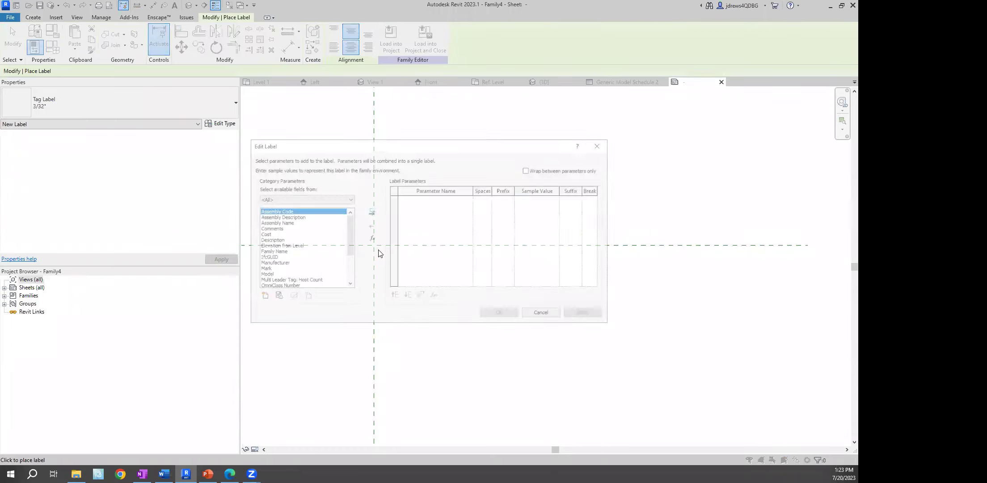
mouse_move(349, 230)
mouse_down()
mouse_move(349, 255)
mouse_move(344, 218)
mouse_up()
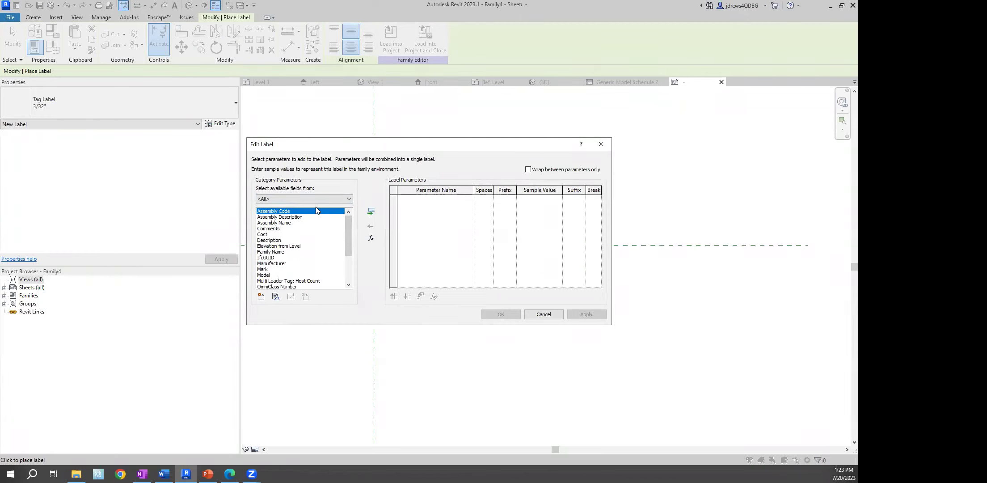
click(261, 296)
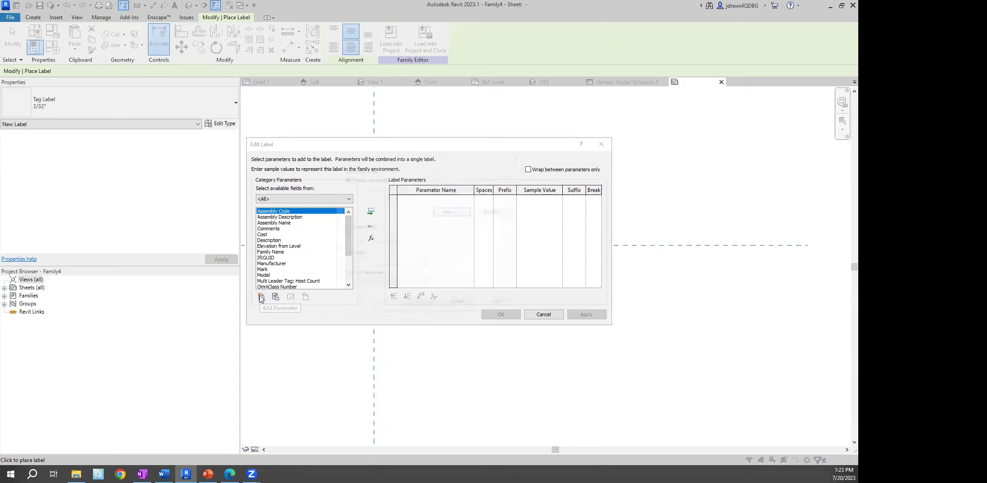
click(447, 211)
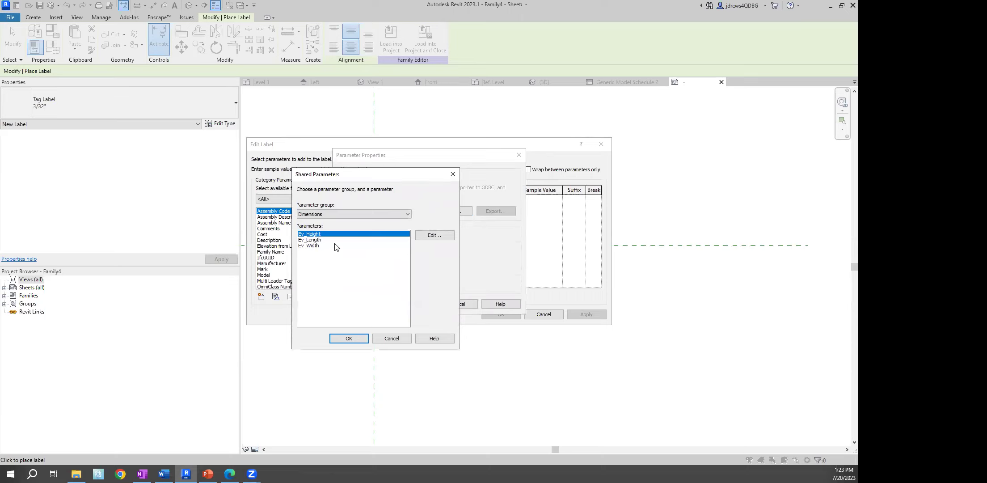
click(349, 340)
click(414, 304)
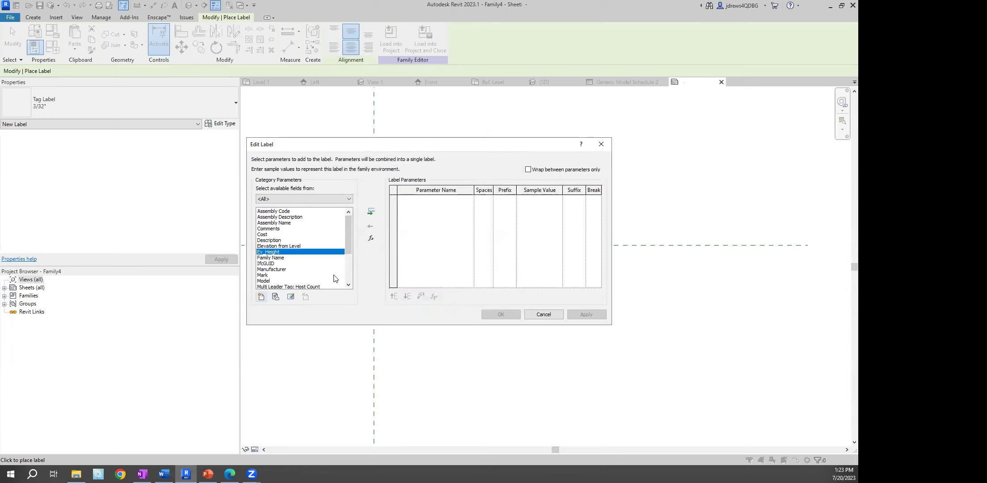
click(371, 211)
Add the shared Ev_Length and Ev_Width parameters to the label
click(261, 296)
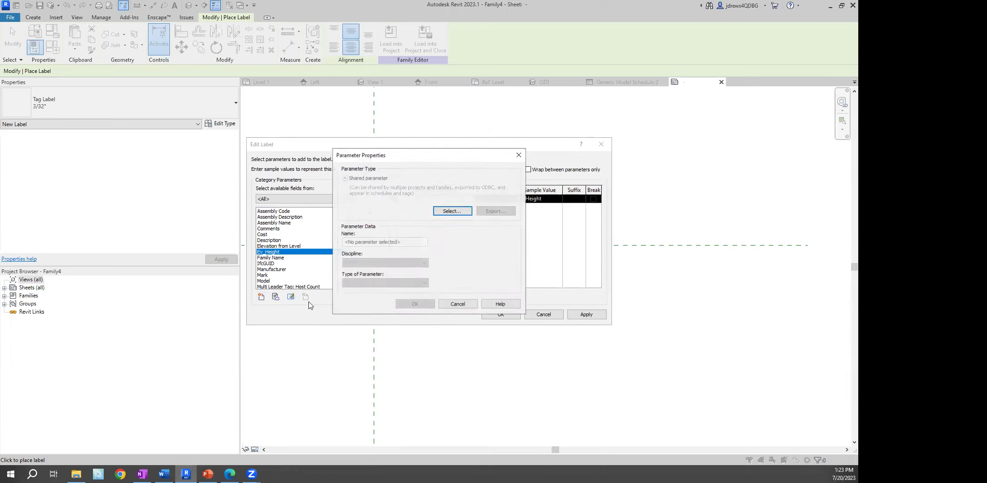
click(436, 211)
click(313, 240)
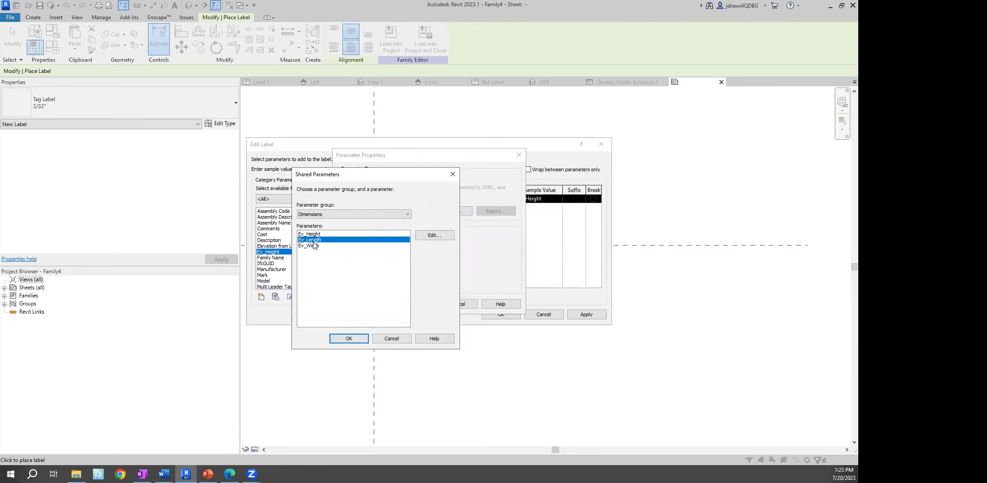
click(349, 338)
click(414, 304)
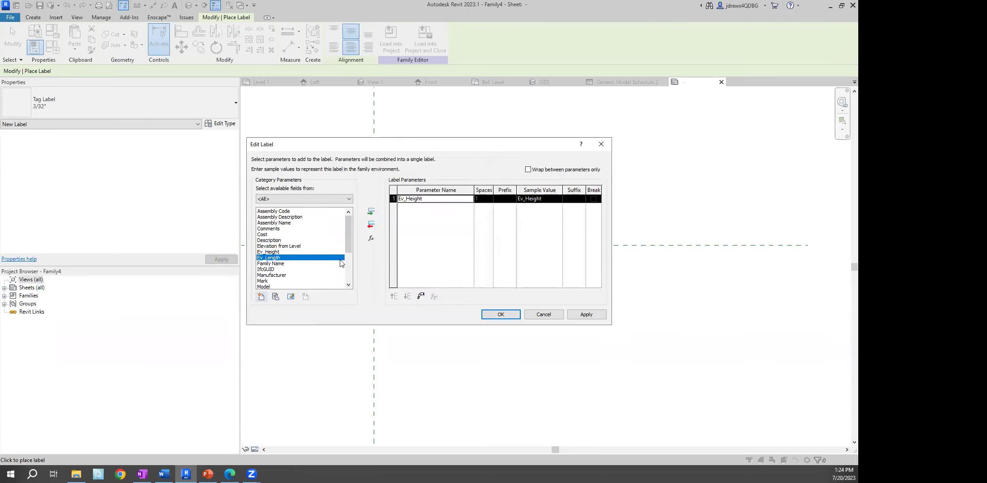
click(371, 211)
click(261, 296)
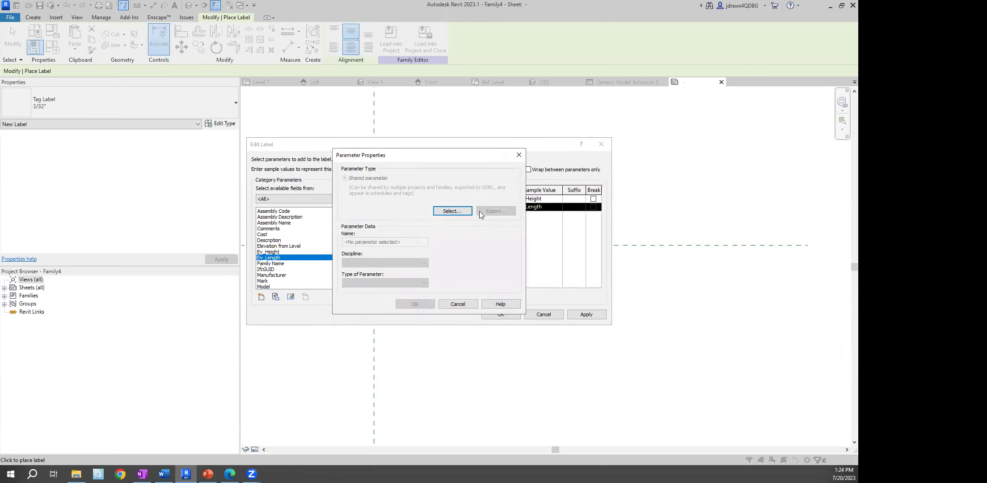
click(465, 212)
click(313, 246)
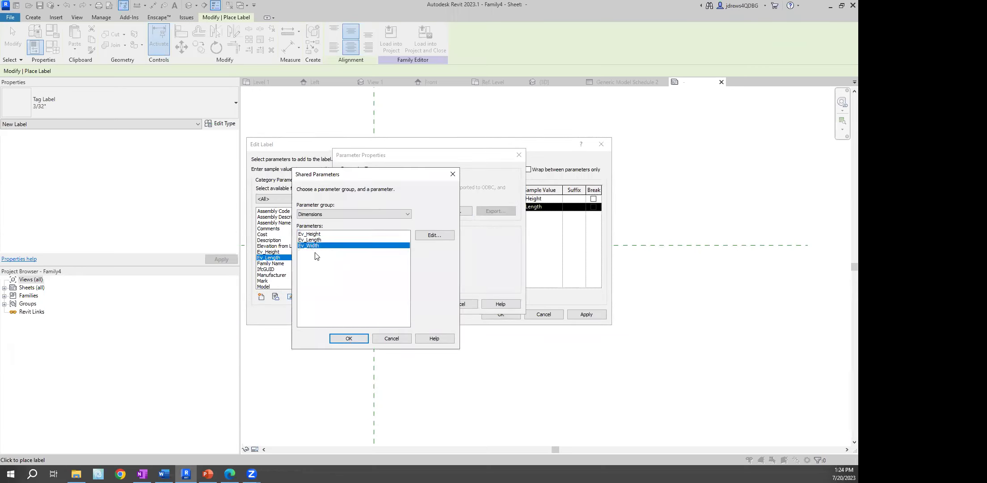
click(348, 339)
click(414, 304)
click(371, 212)
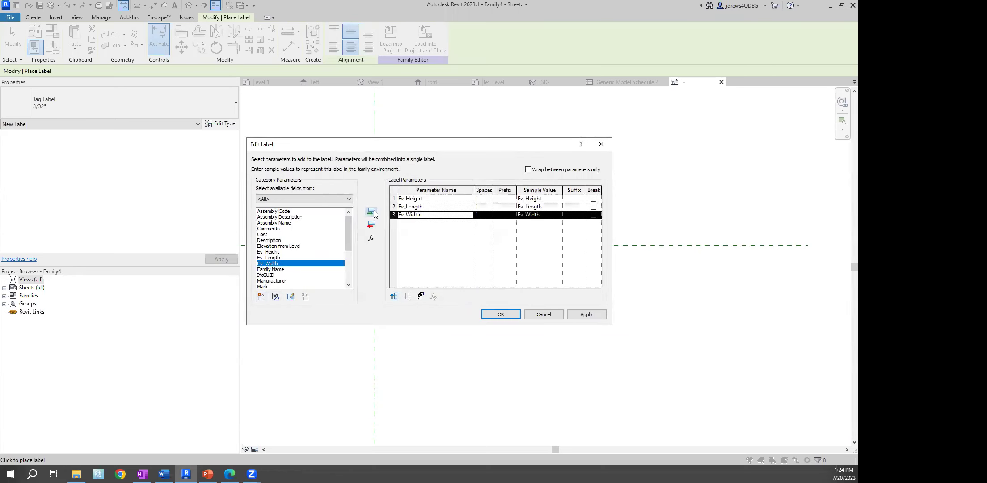
Break the label after Ev_Height and Ev_Length so each value sits on its own line
click(593, 198)
click(593, 207)
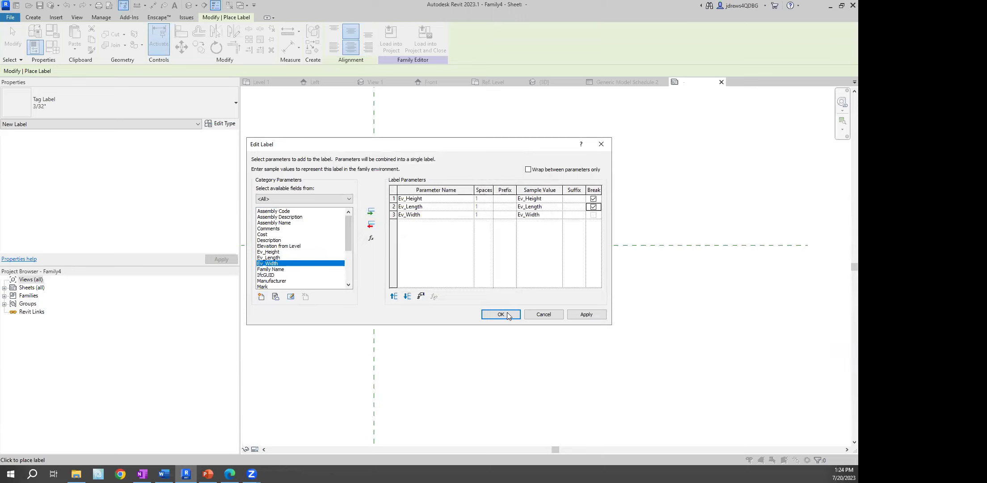
click(500, 314)
right_click(404, 213)
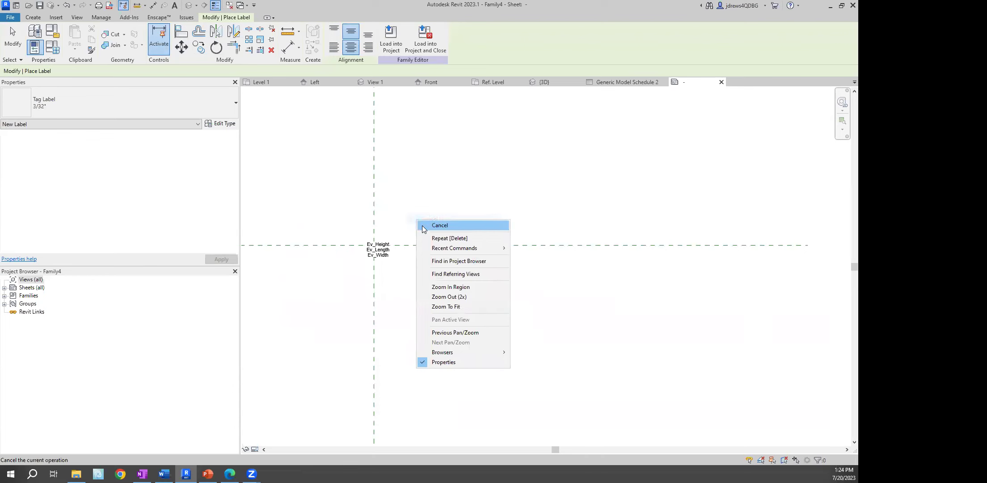
Add Type Name to the label as its first line, followed by a line break
click(423, 224)
scroll(361, 246, up, 4)
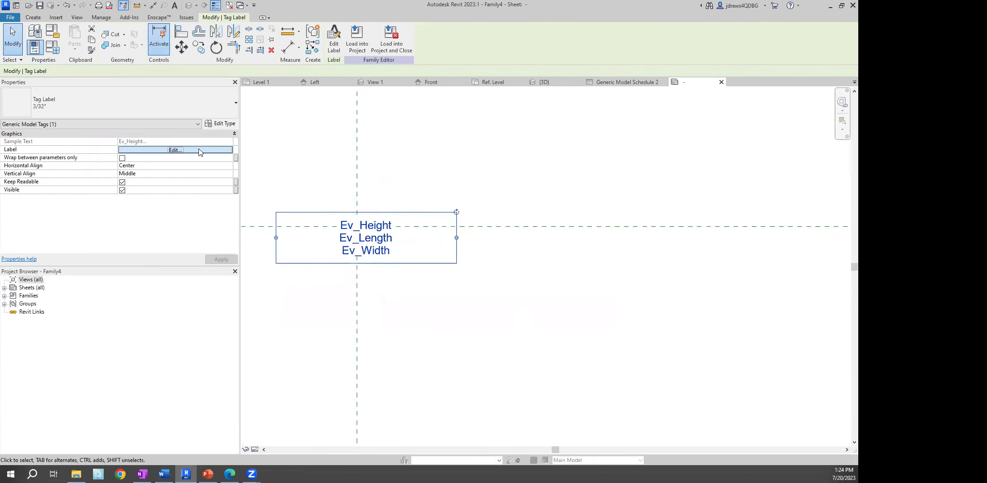
click(201, 150)
drag(343, 226, 343, 256)
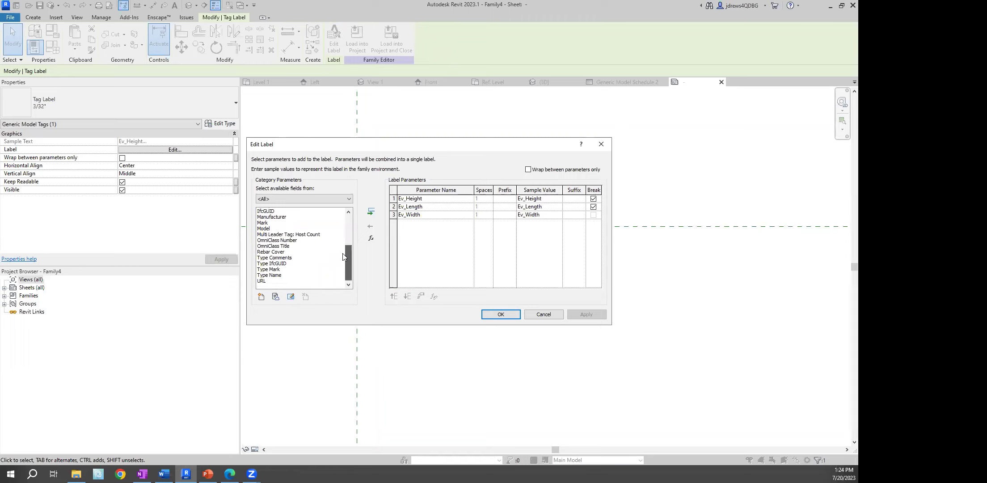
click(273, 275)
click(372, 211)
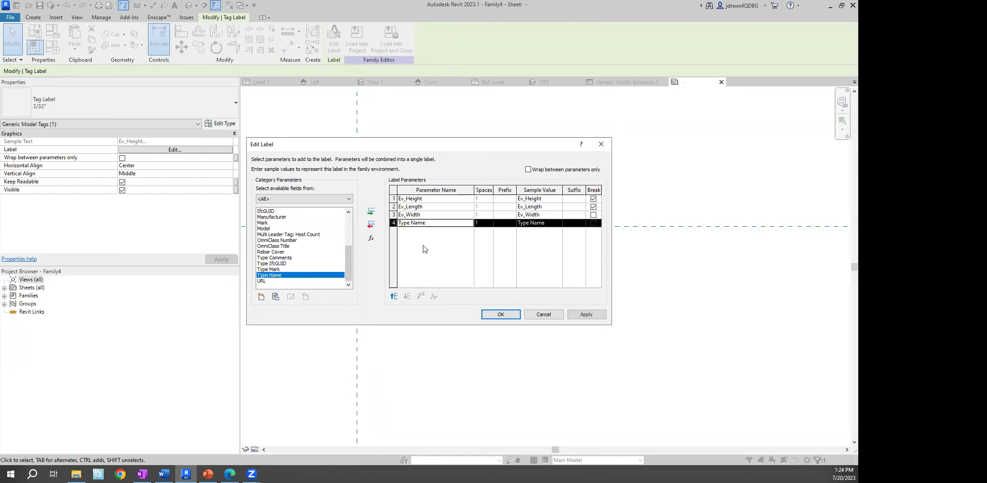
click(393, 297)
click(393, 296)
click(392, 297)
click(594, 199)
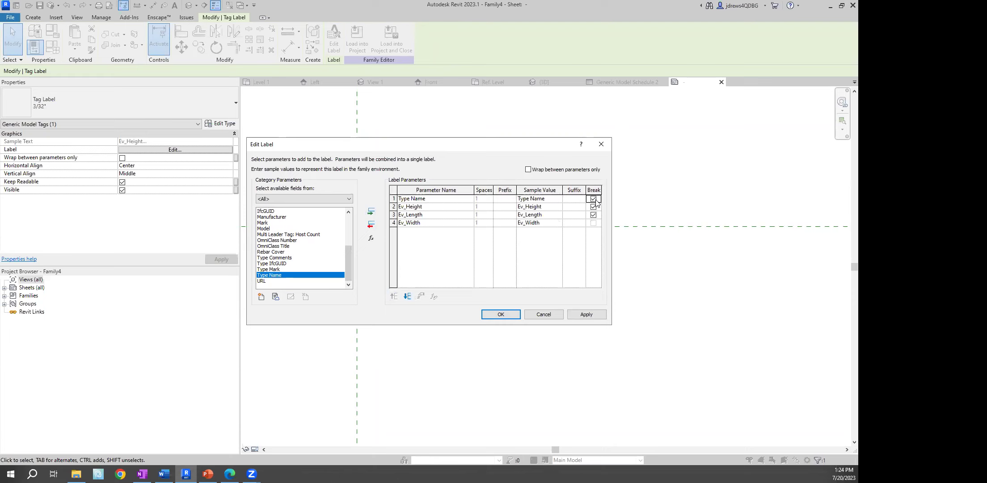
click(501, 314)
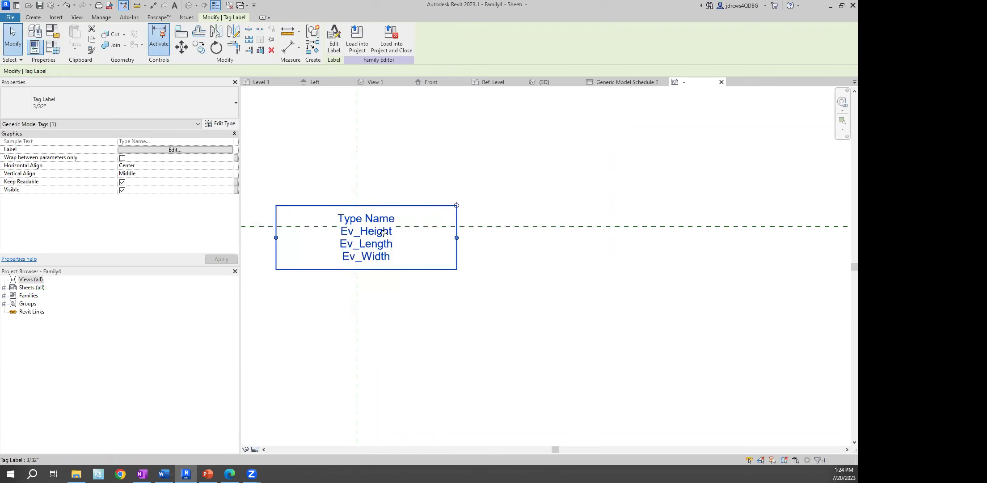
Nudge the label down and left to sit just below the horizontal reference plane
key(Down)
key(Down)
key(Down)
key(Down)
key(Down)
key(Down)
key(Down)
key(Down)
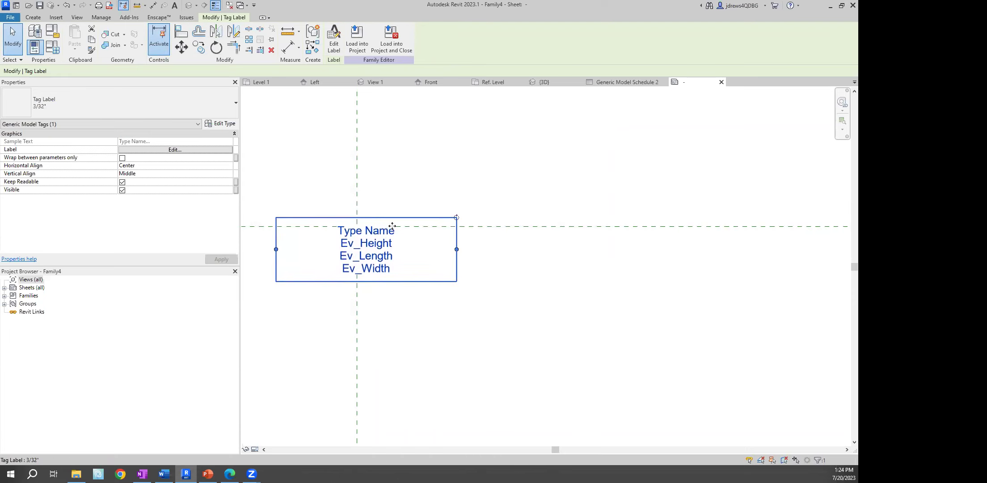
key(Down)
key(Left)
key(Left)
key(Left)
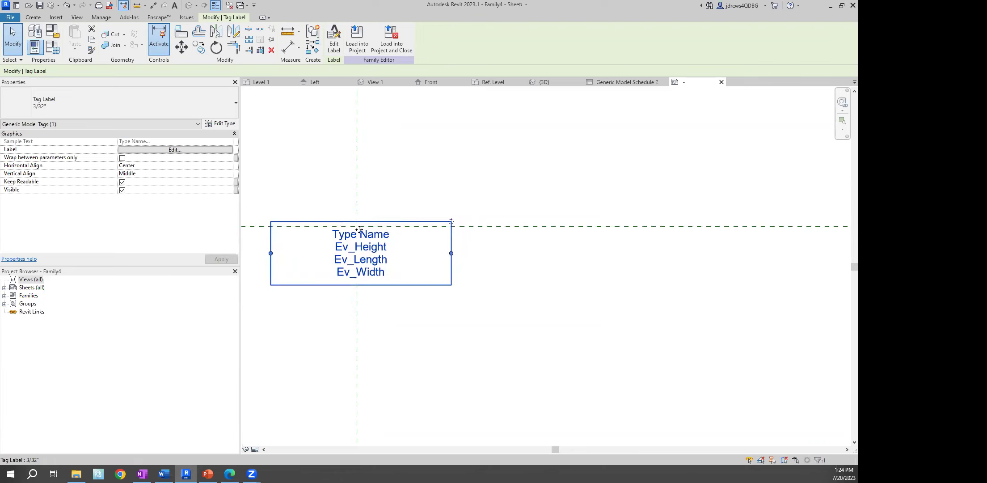
key(Escape)
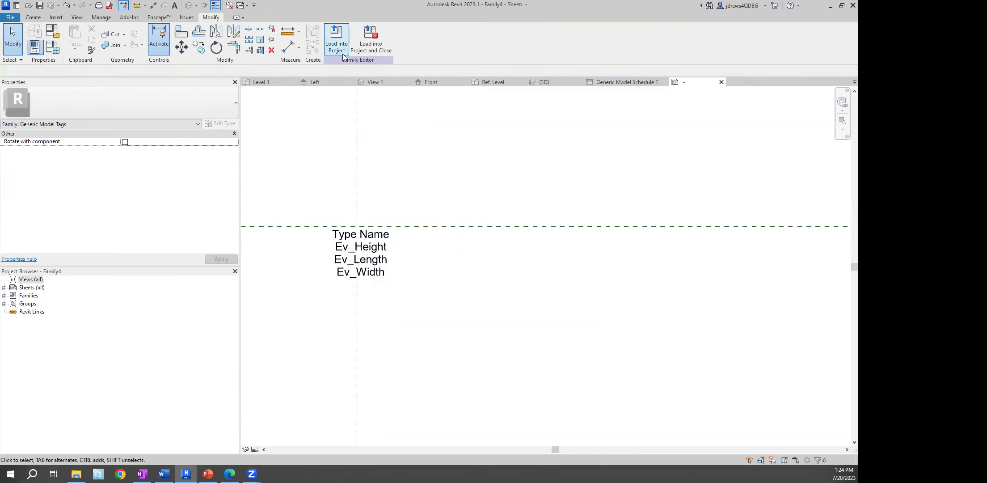
Load the Family4 tag into the project and tag the four Family3 boxes
click(337, 45)
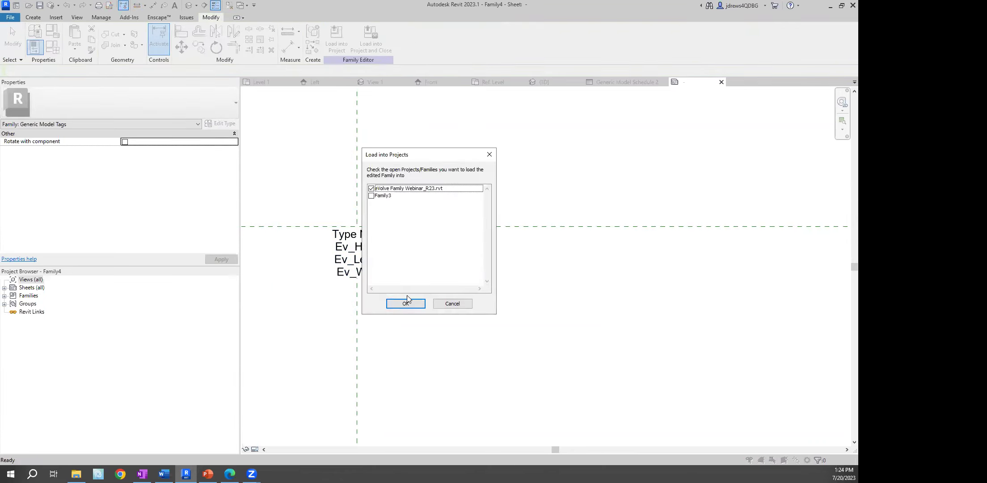
click(406, 302)
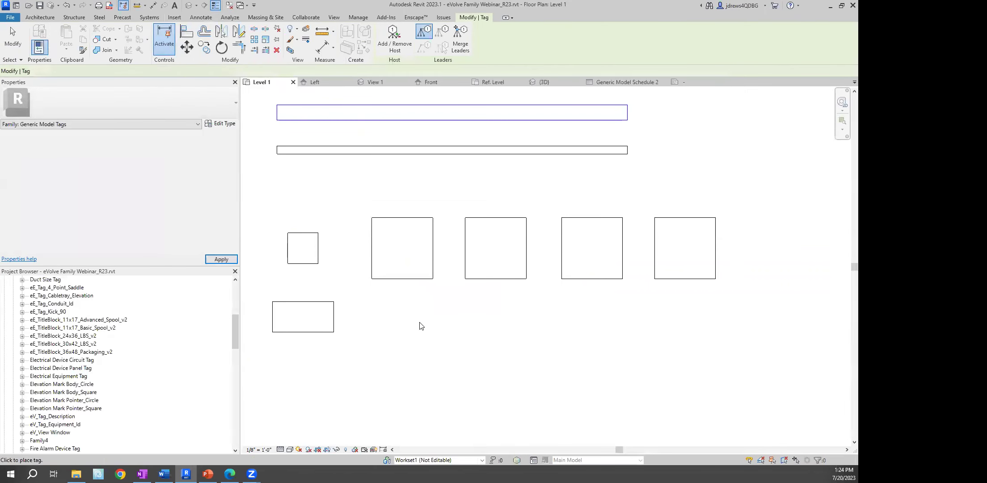
click(404, 281)
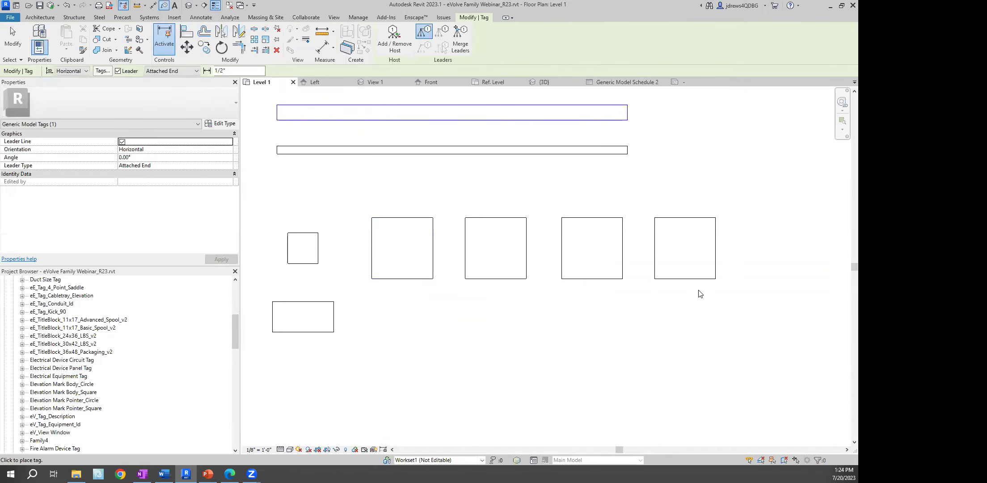
click(690, 281)
click(593, 281)
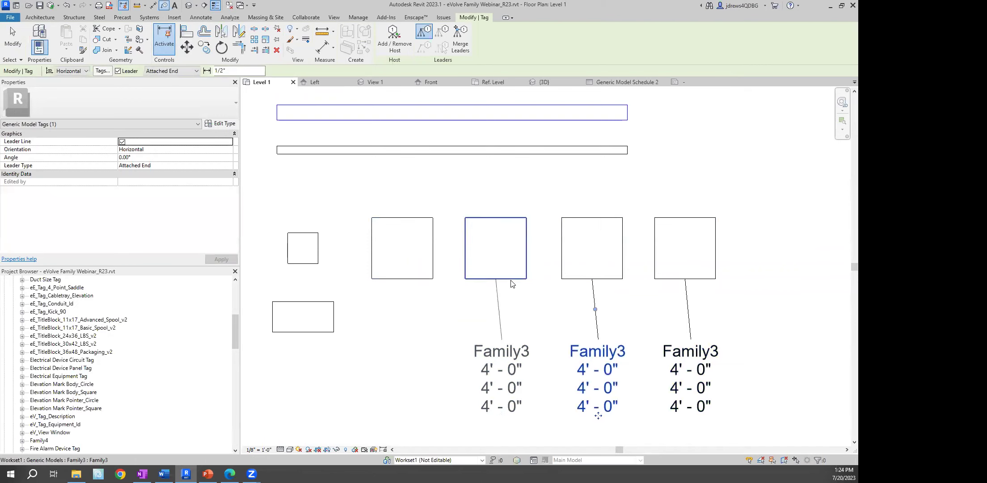
click(510, 280)
click(418, 279)
Tag the 2'x4' and 2'x2' boxes, then stop tagging
middle_drag(308, 331, 411, 304)
click(411, 303)
click(395, 222)
right_click(332, 180)
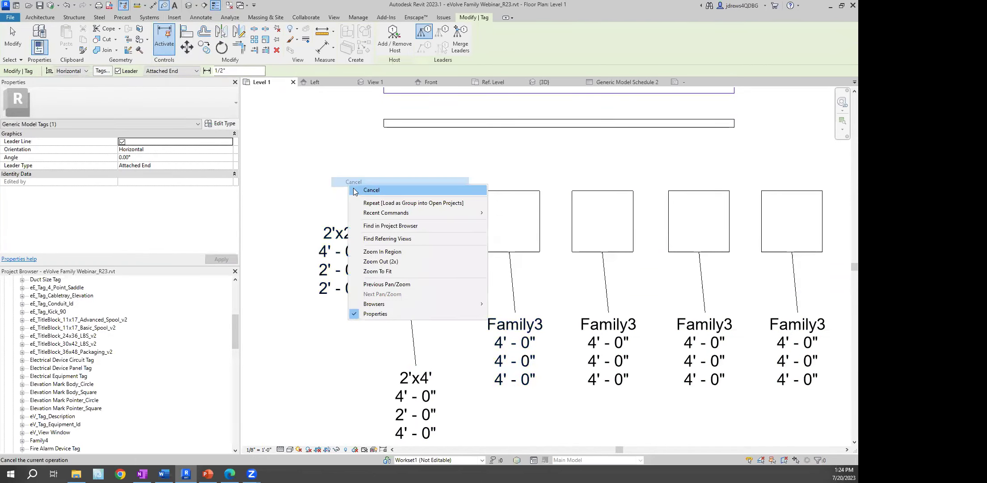
click(353, 187)
scroll(443, 202, down, 1)
middle_drag(422, 238, 430, 166)
click(430, 165)
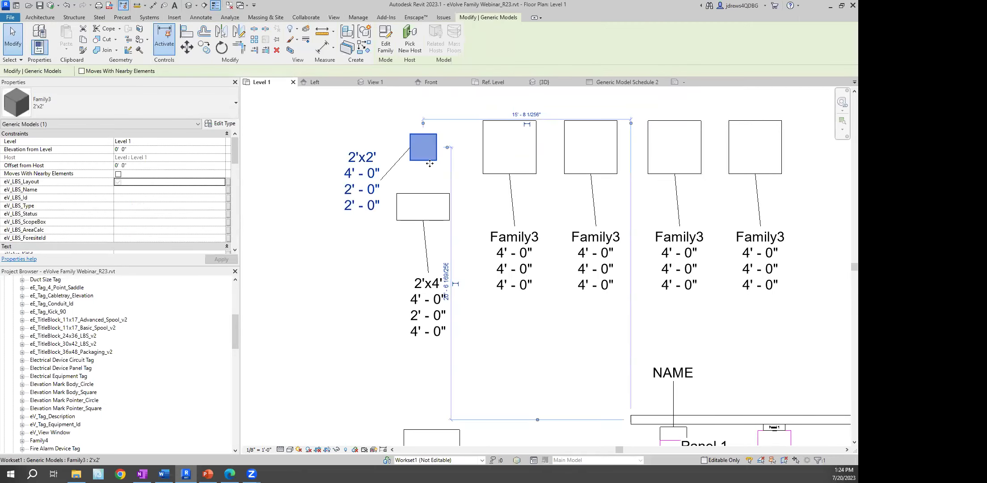
Set Ev_Height to 3' on the 2'x2' box and 2' on the 2'x4' box
scroll(122, 208, down, 5)
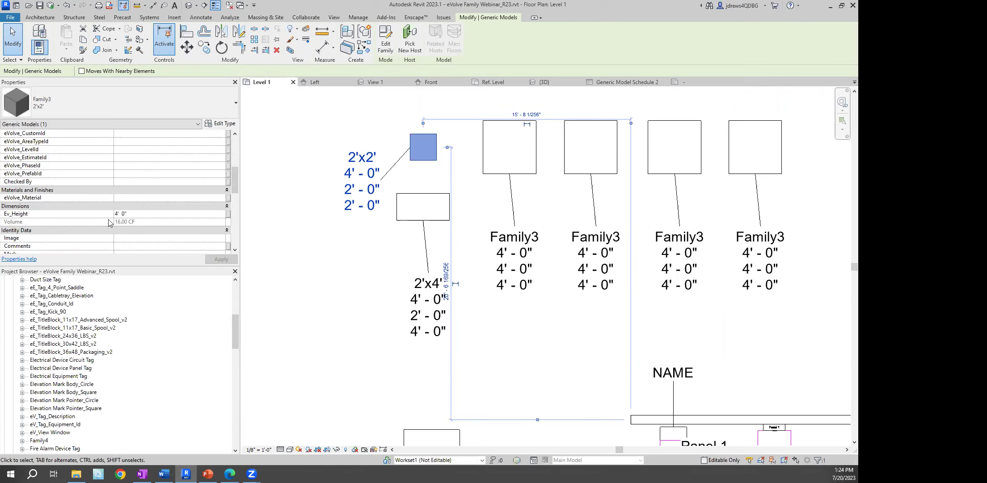
double_click(145, 216)
text(3)
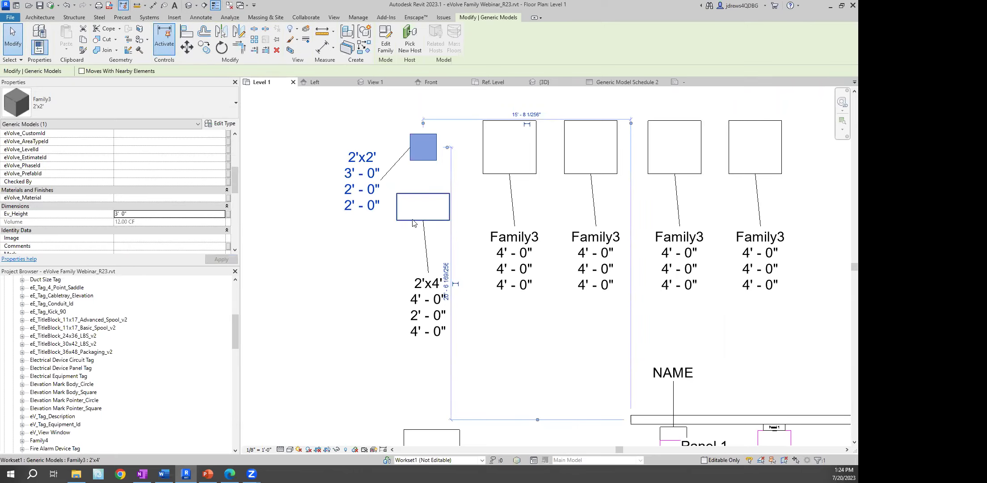
click(406, 220)
double_click(153, 214)
text(2)
click(476, 203)
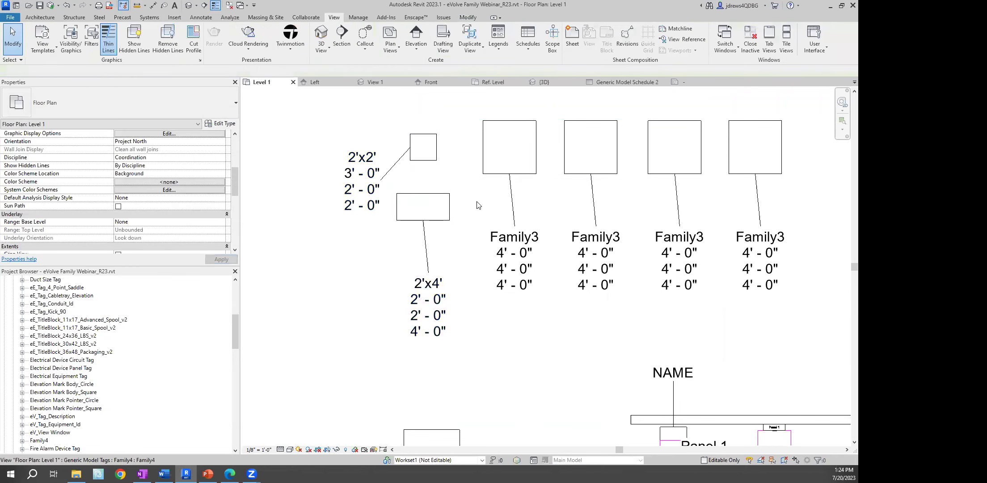
Set the Family3 type's Ev_Length and Ev_Width both to 1'
click(508, 173)
click(220, 123)
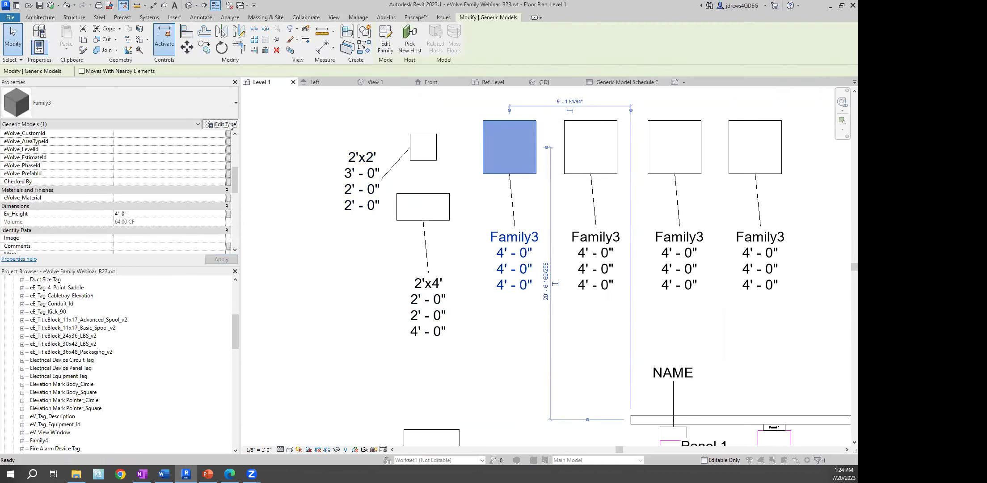
click(229, 165)
text(1)
click(229, 172)
text(1)
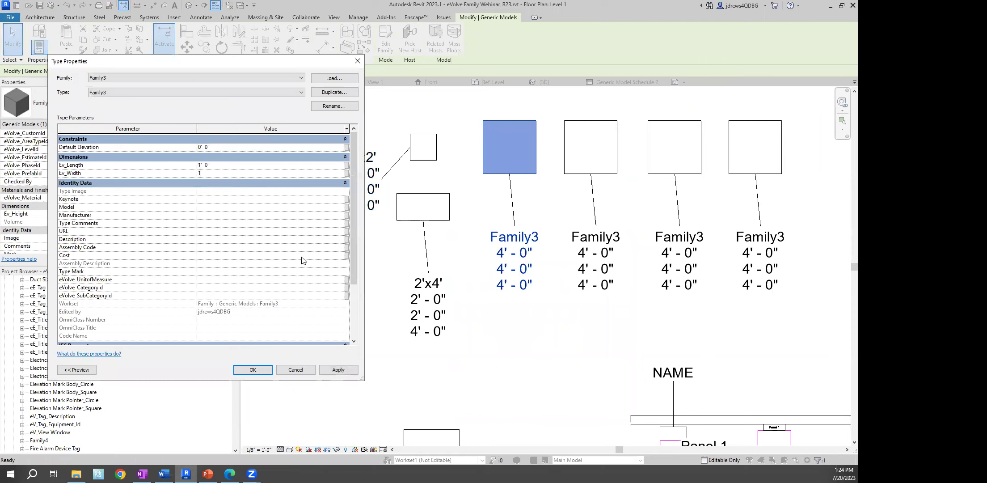
click(333, 372)
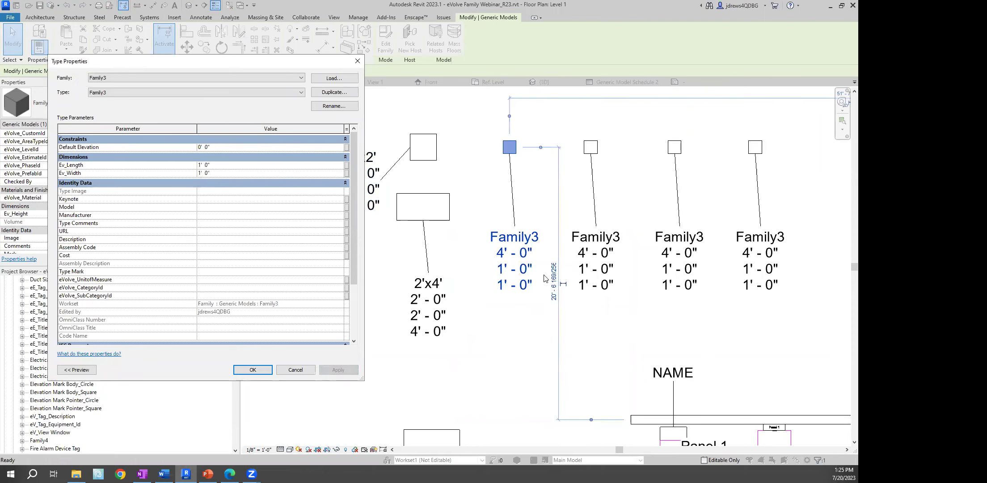
click(253, 370)
Clear the selection and review the resized boxes in the Level 1 plan
right_click(295, 271)
click(306, 42)
right_click(301, 117)
click(314, 124)
scroll(418, 193, down, 1)
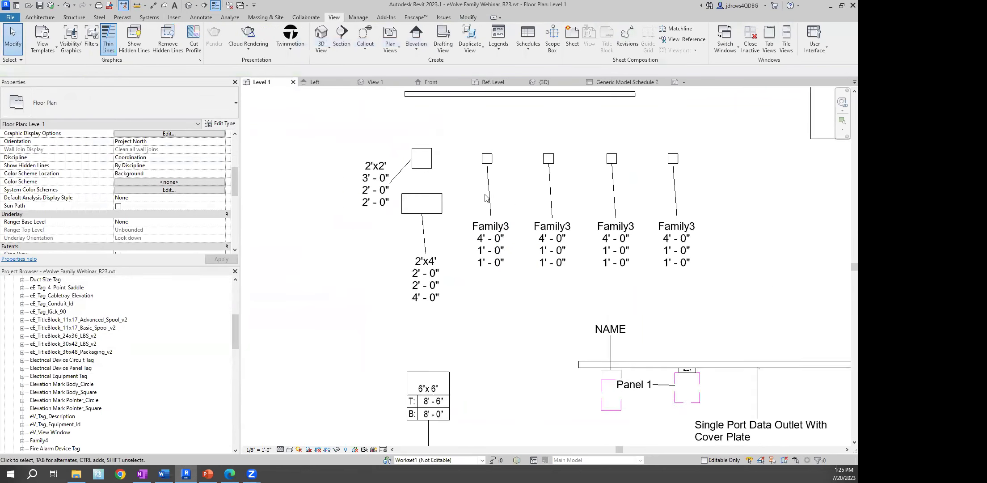
scroll(485, 197, down, 1)
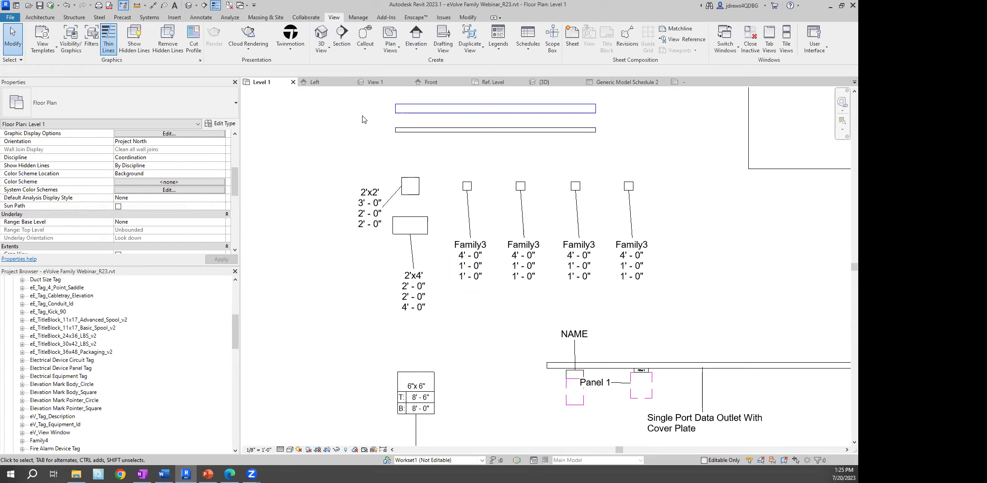
click(416, 188)
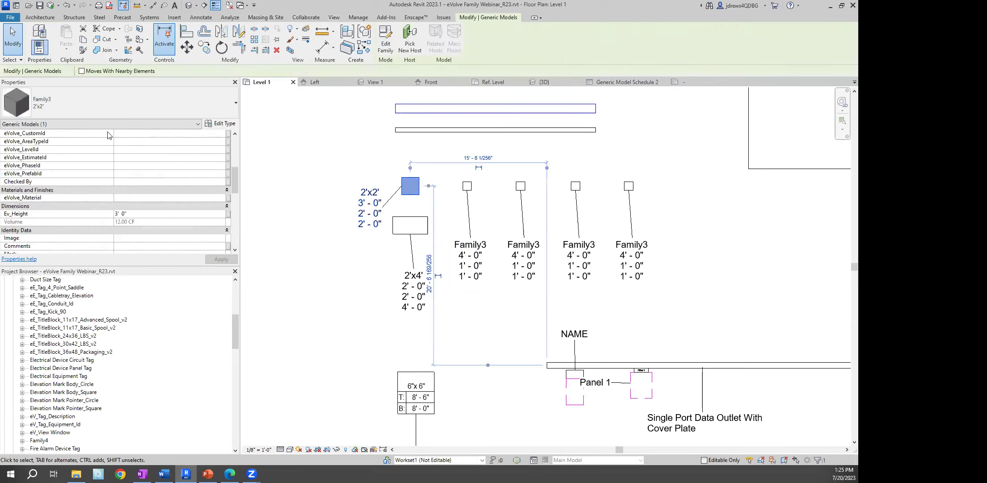
click(369, 130)
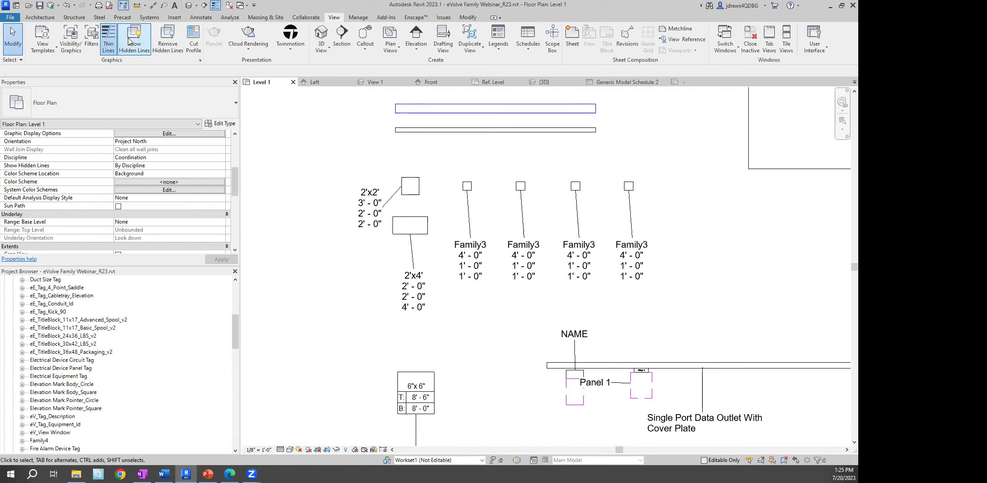
click(358, 17)
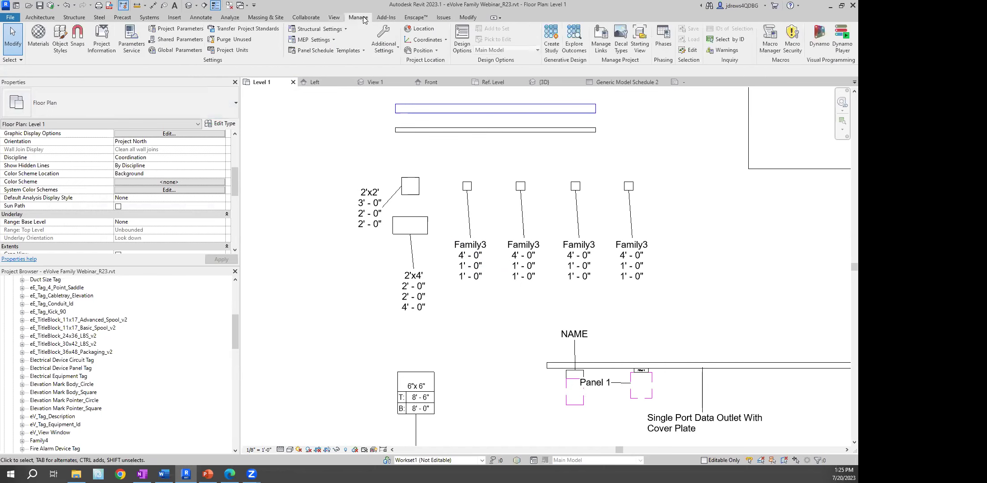
Create the project parameter BIMTM_QC'd BY as Text, assigned to the Generic Models category
click(188, 31)
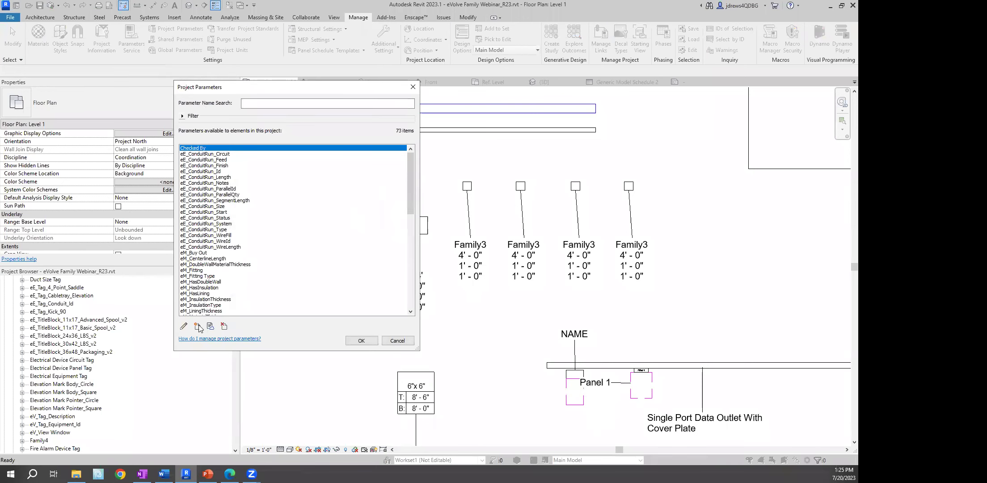
click(197, 327)
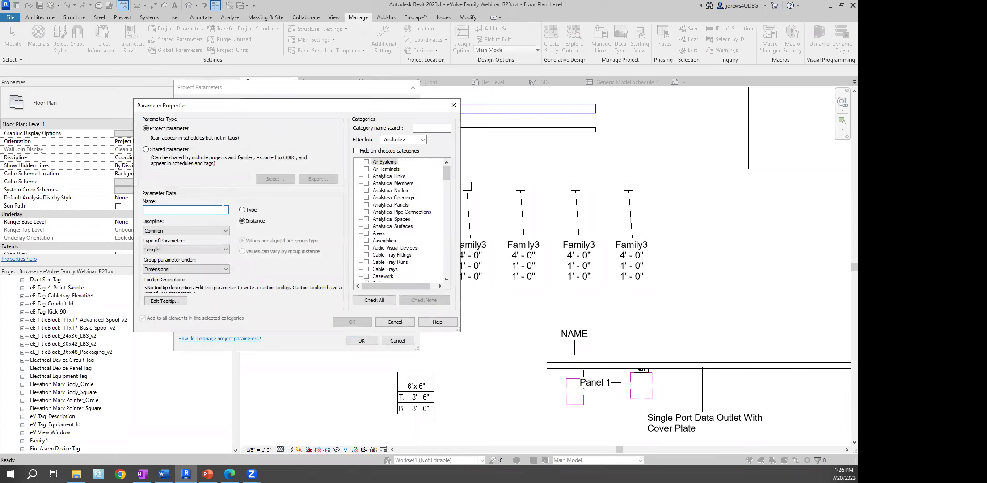
text(Bl)
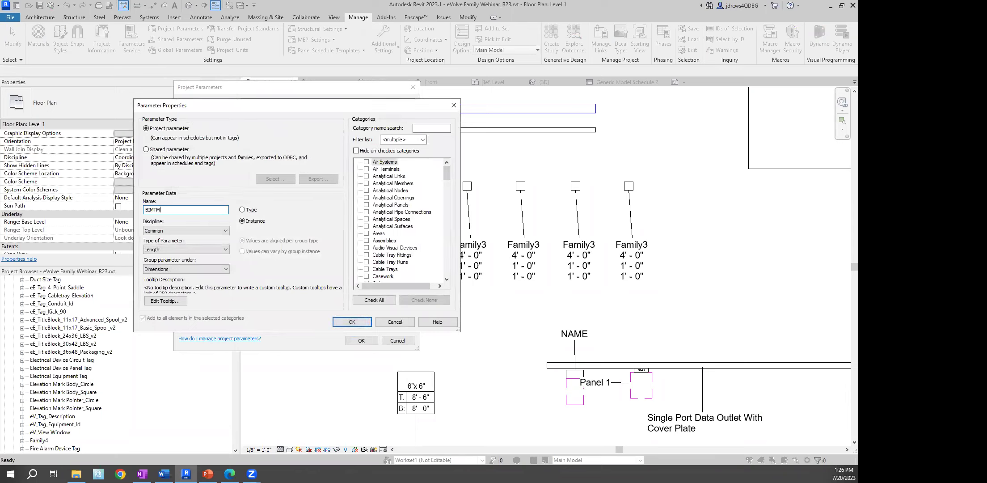
text(MTM_QC'dB)
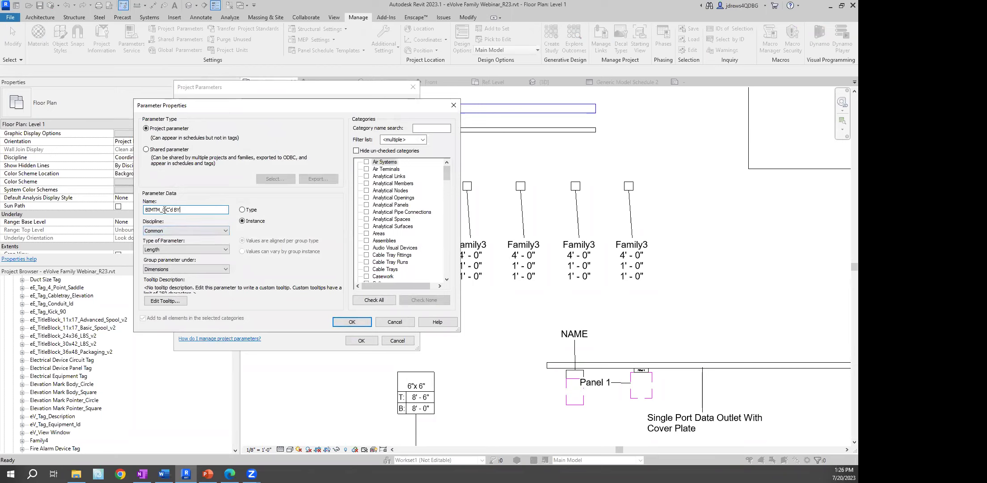
click(164, 249)
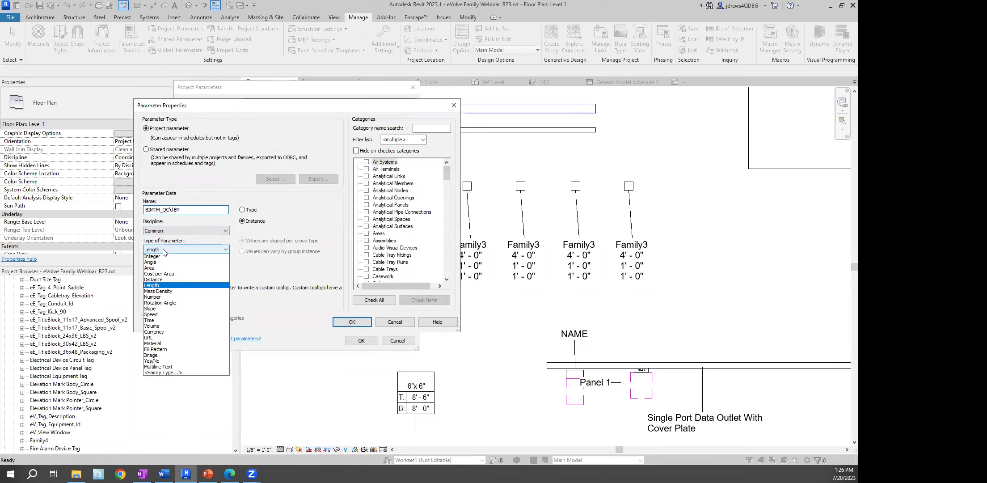
click(165, 257)
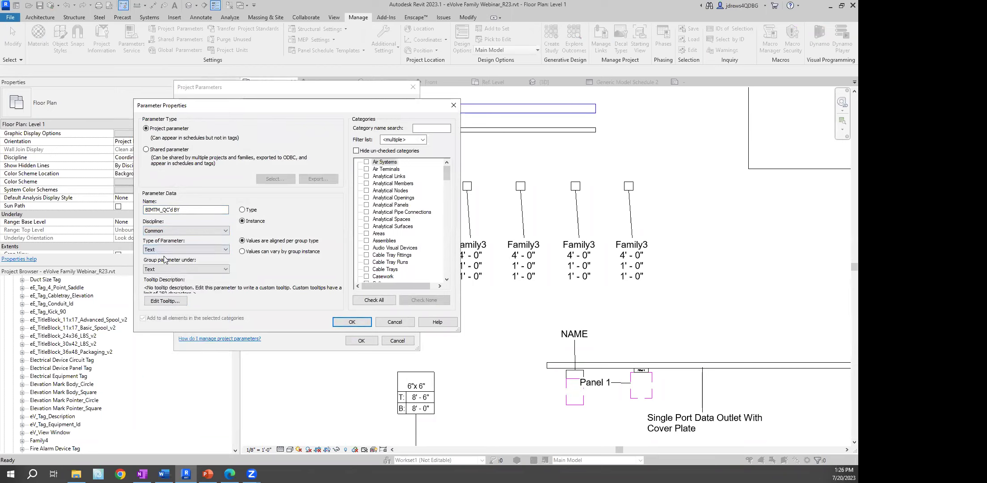
click(378, 247)
key(g)
click(367, 269)
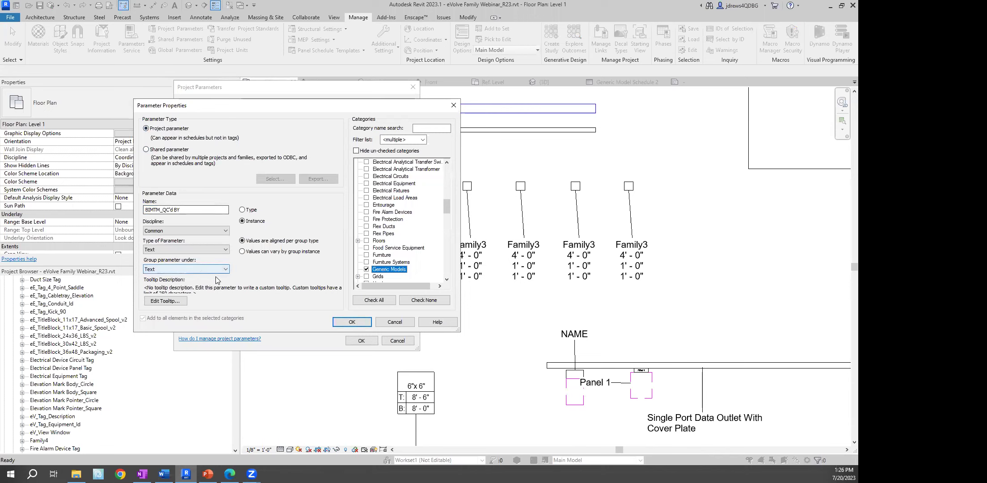
click(352, 322)
click(366, 341)
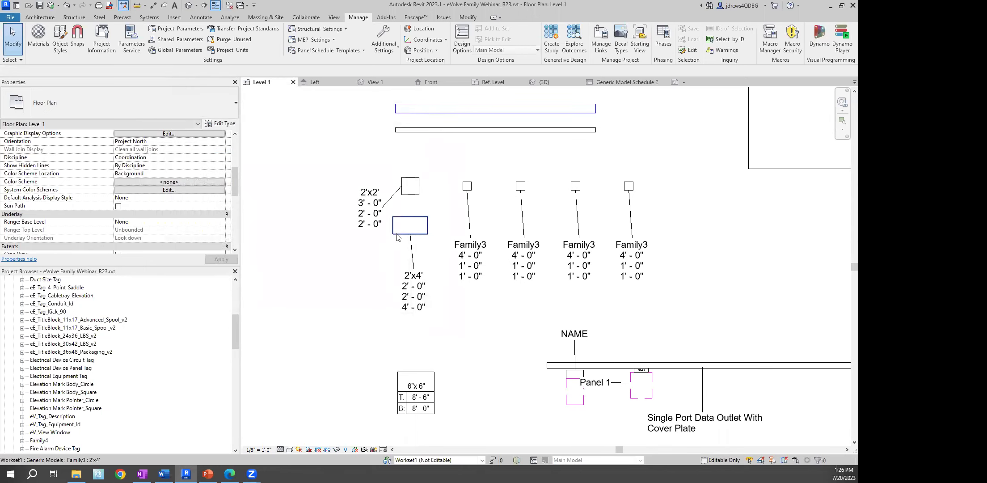
Enter the reviewer's initials in the 2'x4' box's BIMTM_QC'd BY property, then deselect it
click(397, 234)
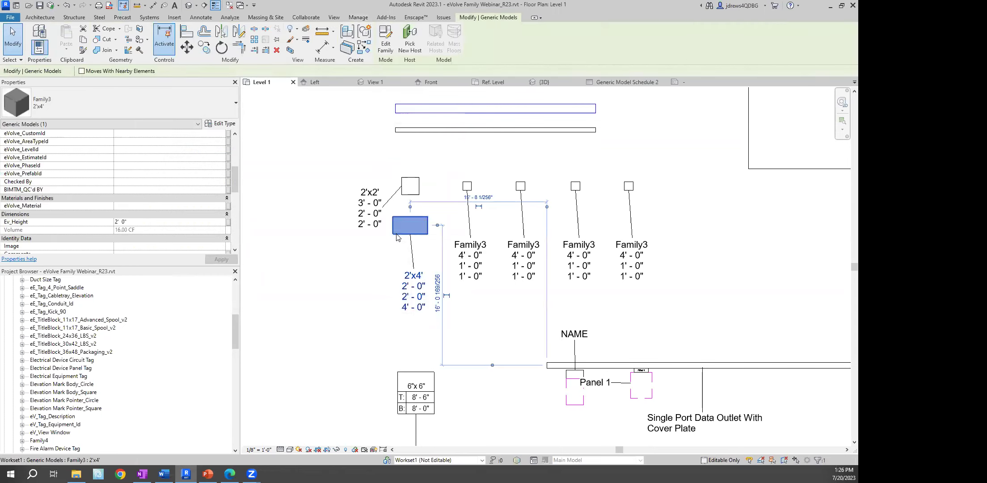
mouse_move(234, 183)
mouse_down()
mouse_move(234, 155)
mouse_move(236, 173)
mouse_up()
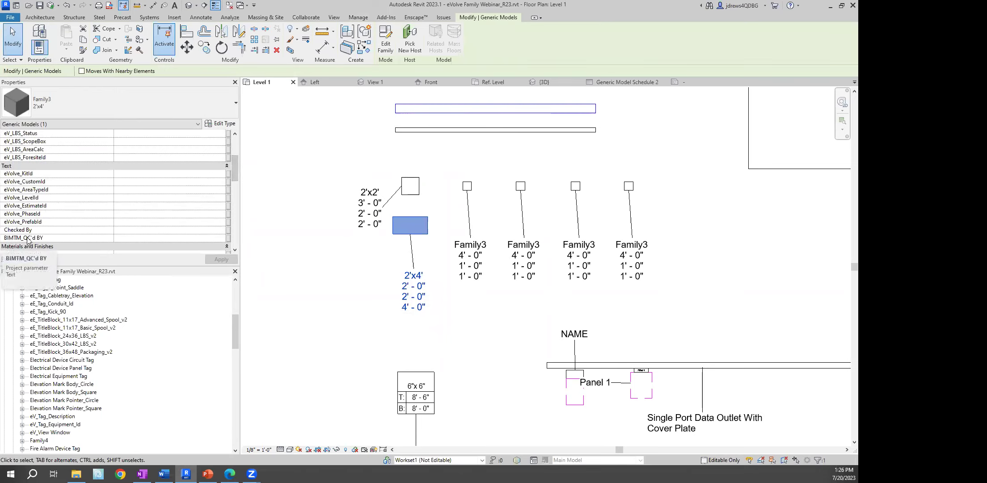
click(117, 237)
text(JD)
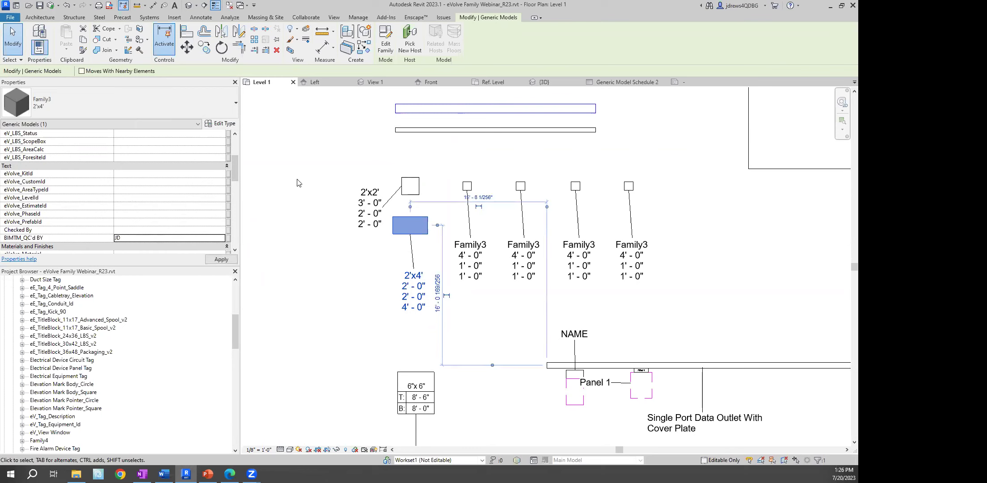
click(298, 183)
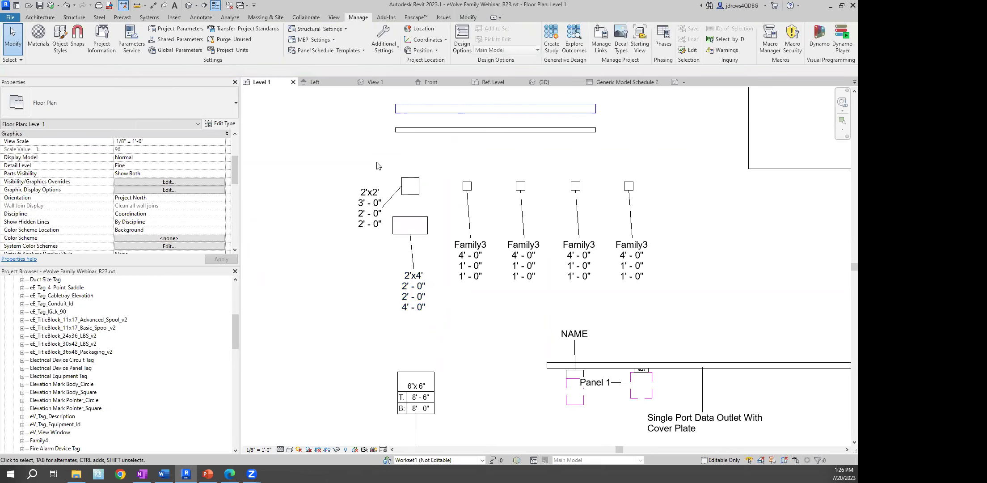
Remove the Checked filter from the view and create a new filter named QC Filter
key(v)
key(g)
click(480, 117)
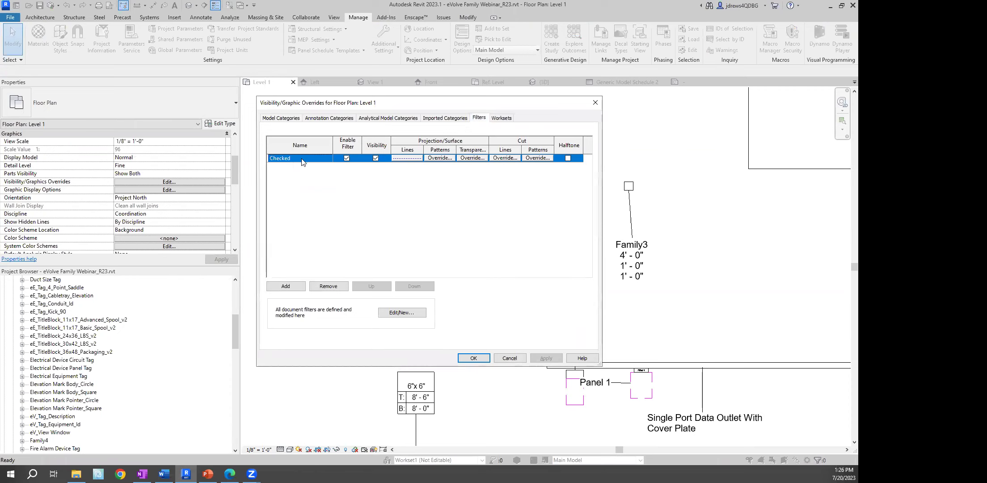
click(328, 287)
click(402, 312)
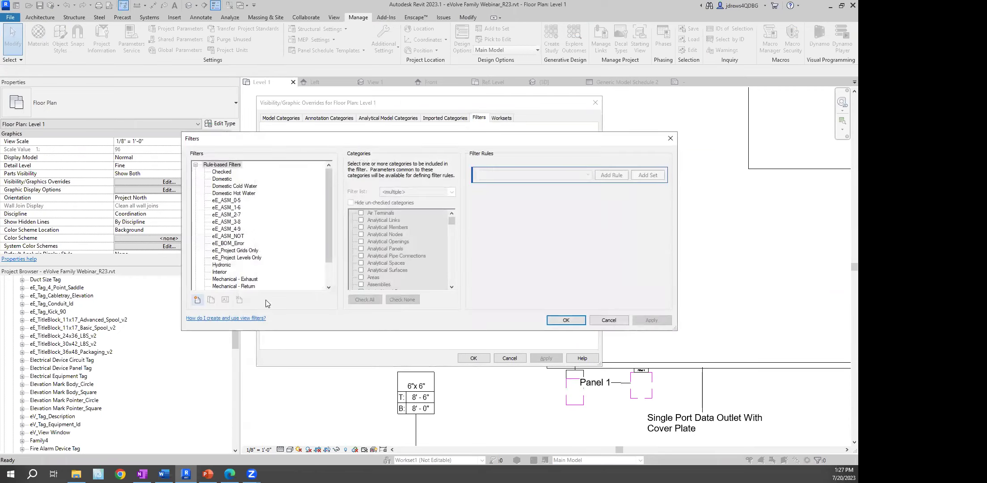
click(197, 300)
text(QC Filter)
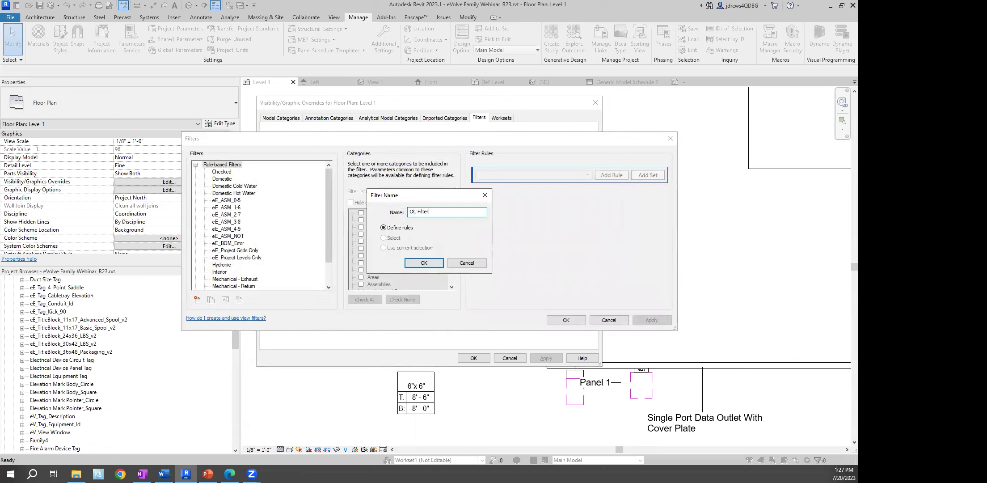
click(423, 263)
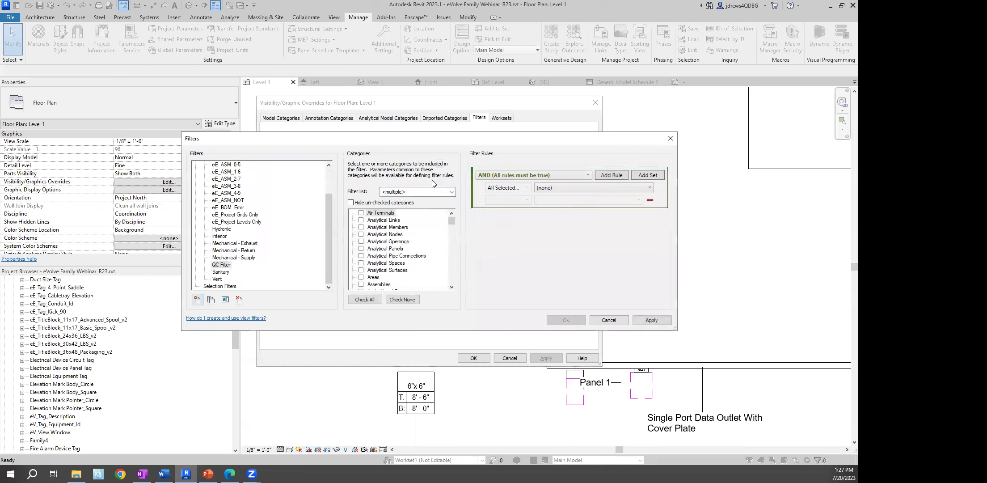
Apply QC Filter to Generic Models with the rule BIMTM_QC'd BY is greater than 0
drag(450, 142, 321, 138)
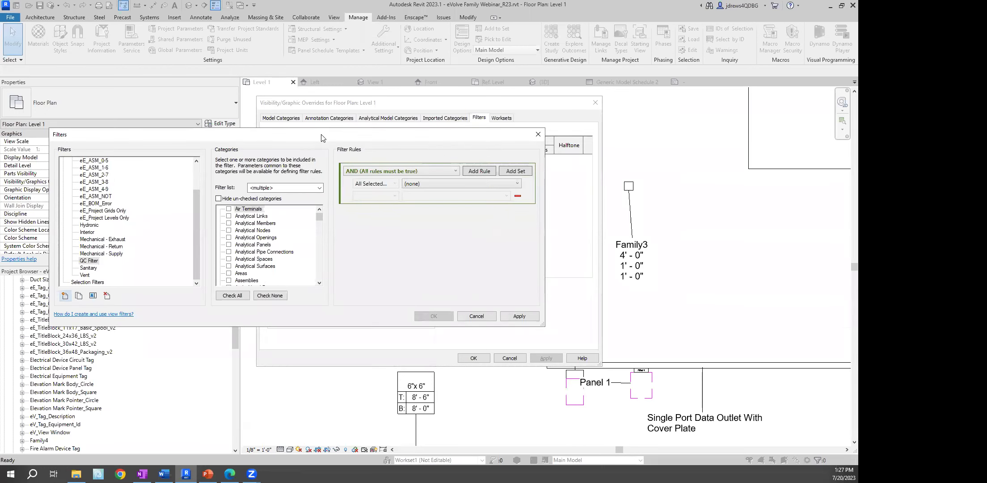
click(261, 246)
key(g)
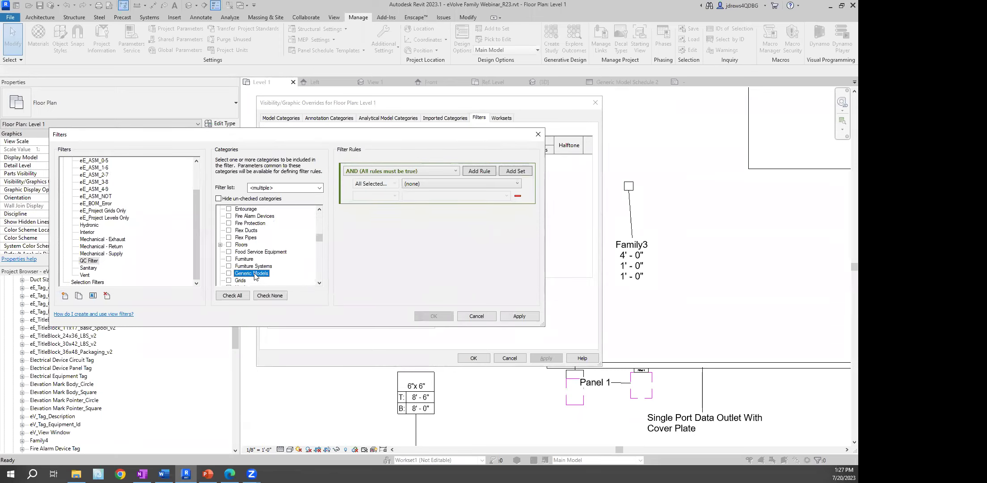
click(228, 273)
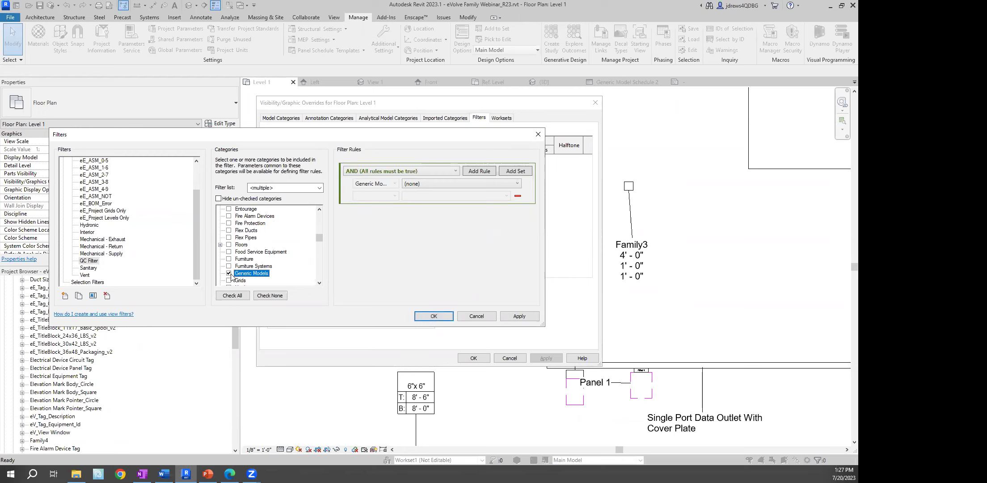
click(461, 184)
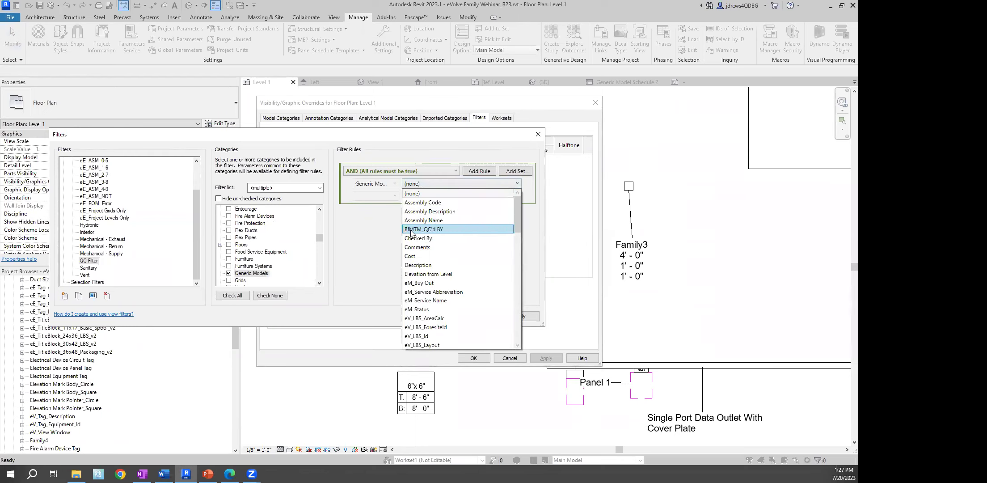
click(433, 229)
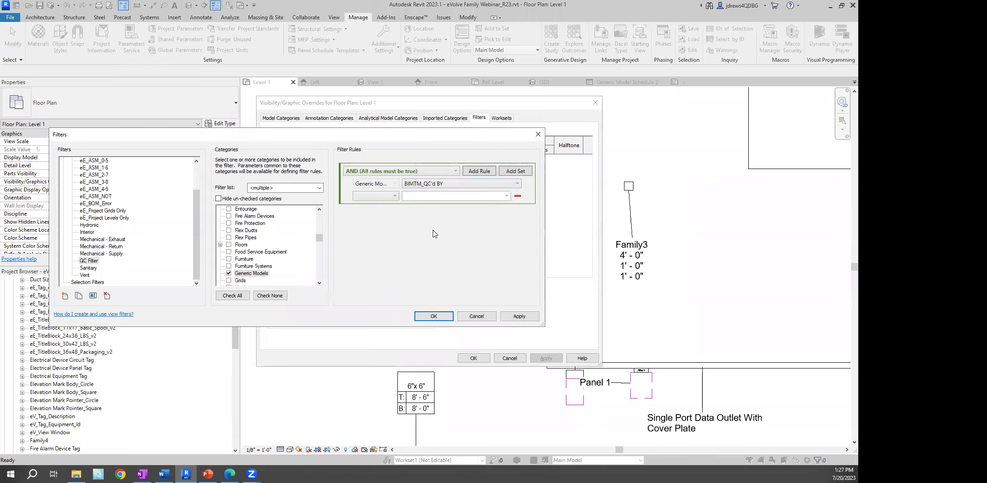
click(393, 197)
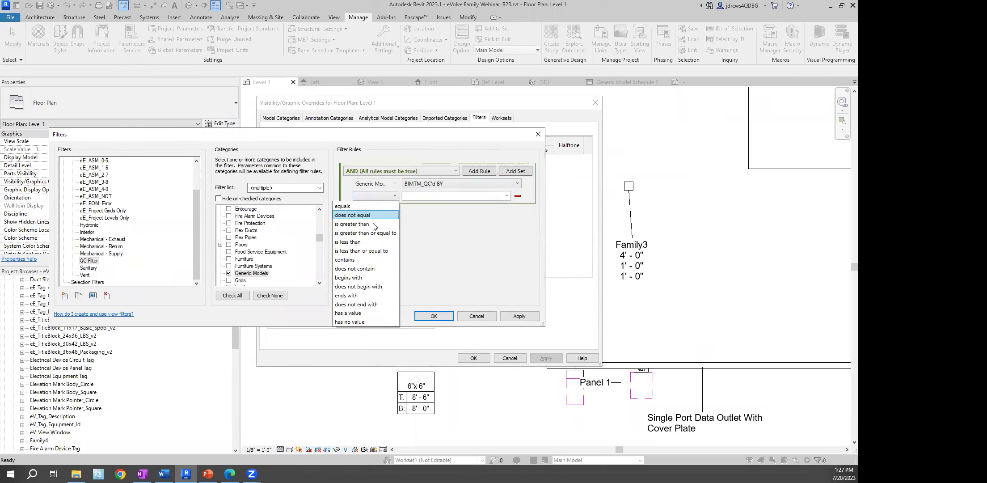
click(355, 224)
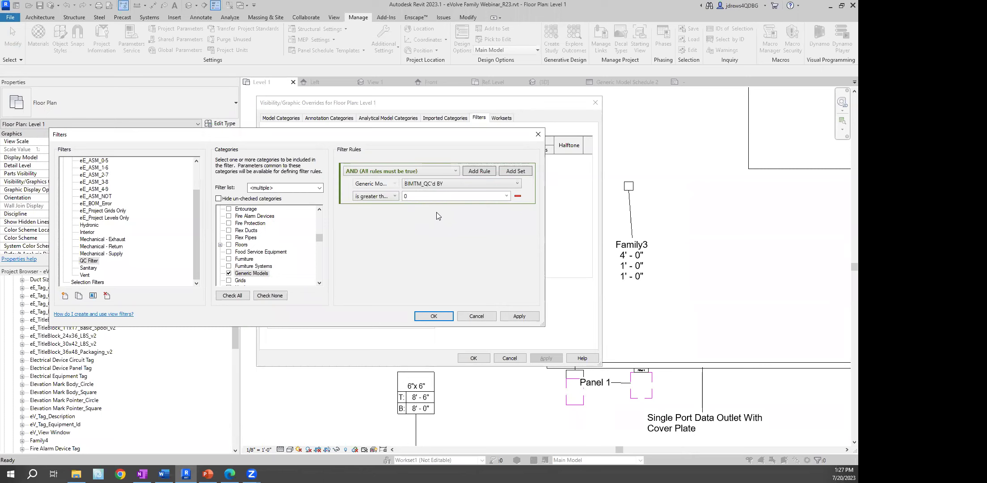
click(434, 316)
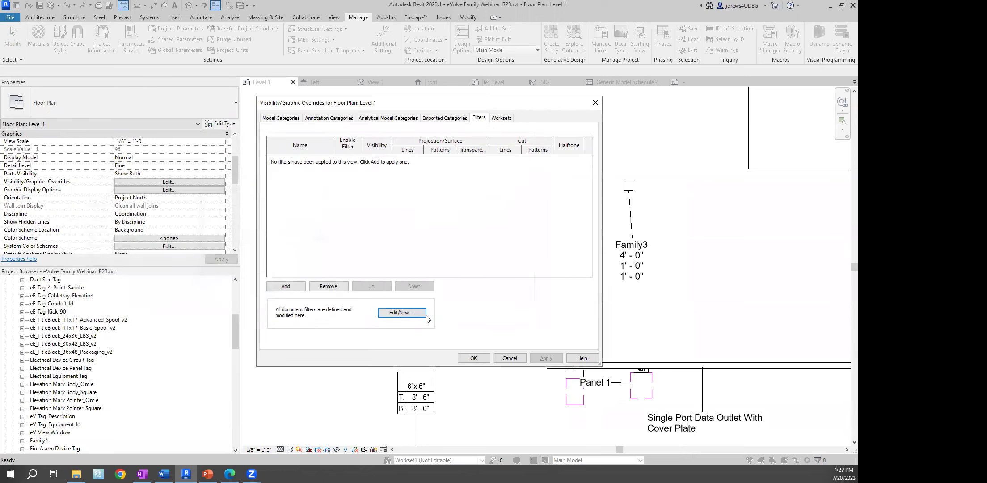
Add QC Filter to the Level 1 view's filter list
click(273, 287)
drag(450, 223, 450, 258)
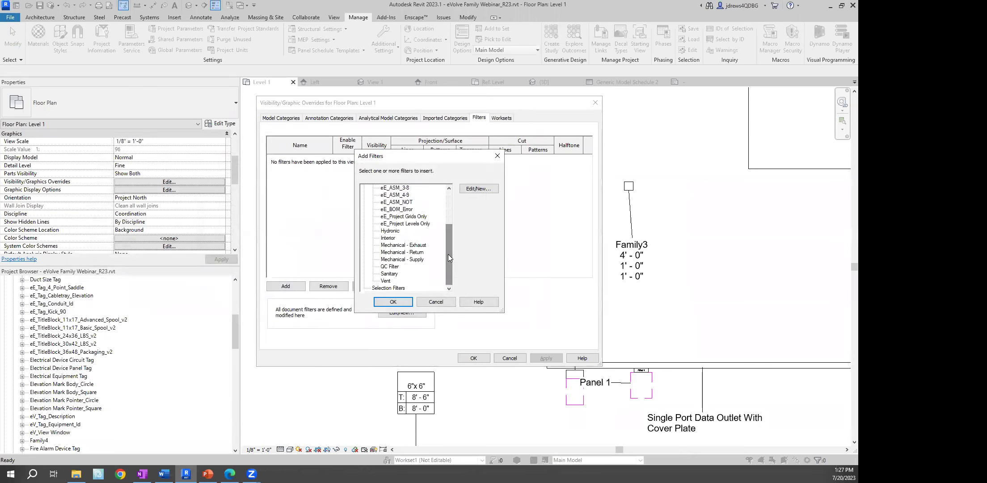
click(389, 266)
click(397, 303)
Override QC Filter projection lines with a red Dot pattern and apply it
click(407, 158)
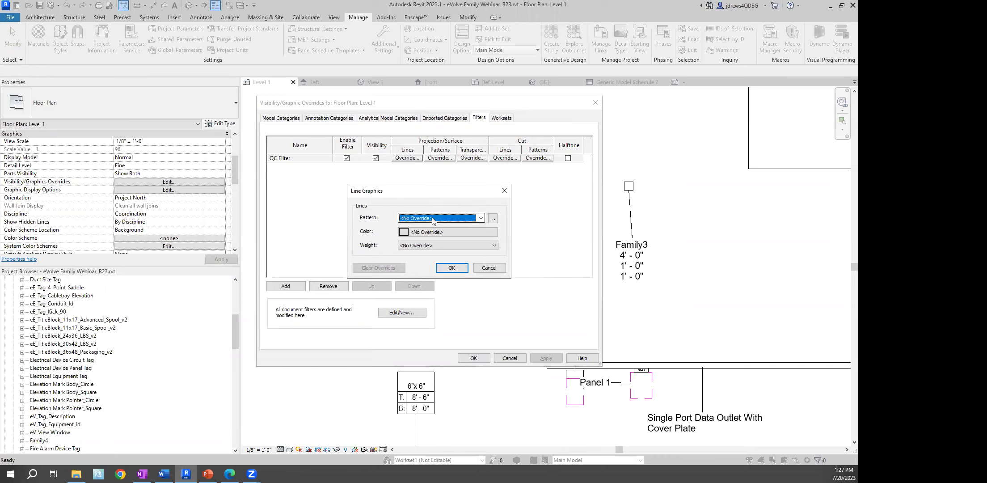
click(433, 219)
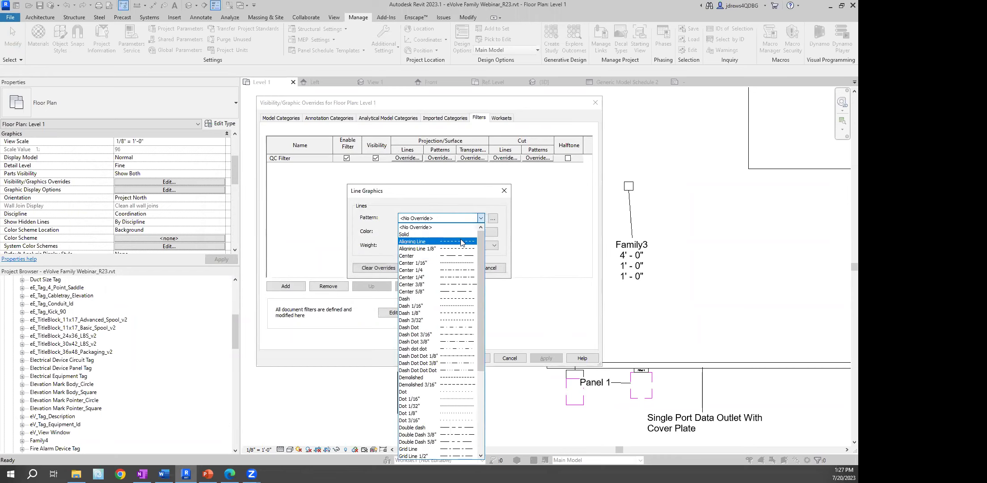
click(447, 391)
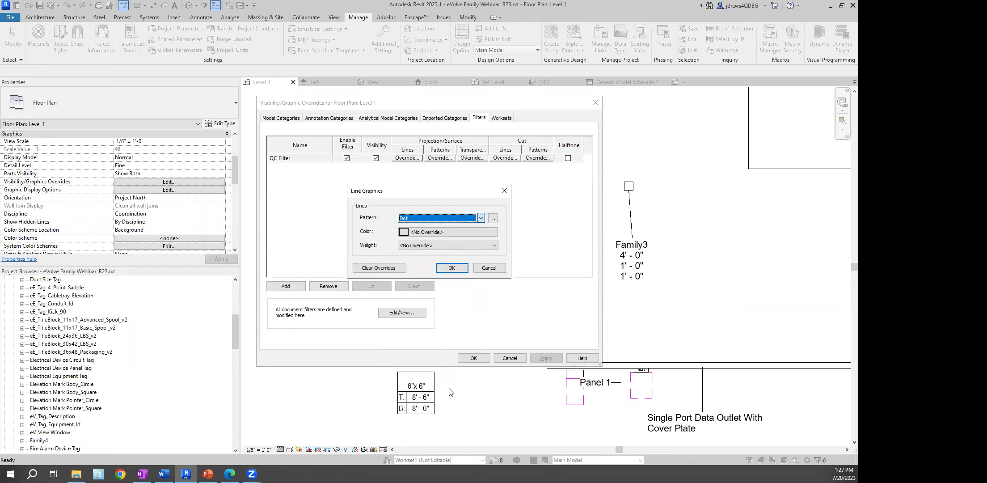
click(441, 233)
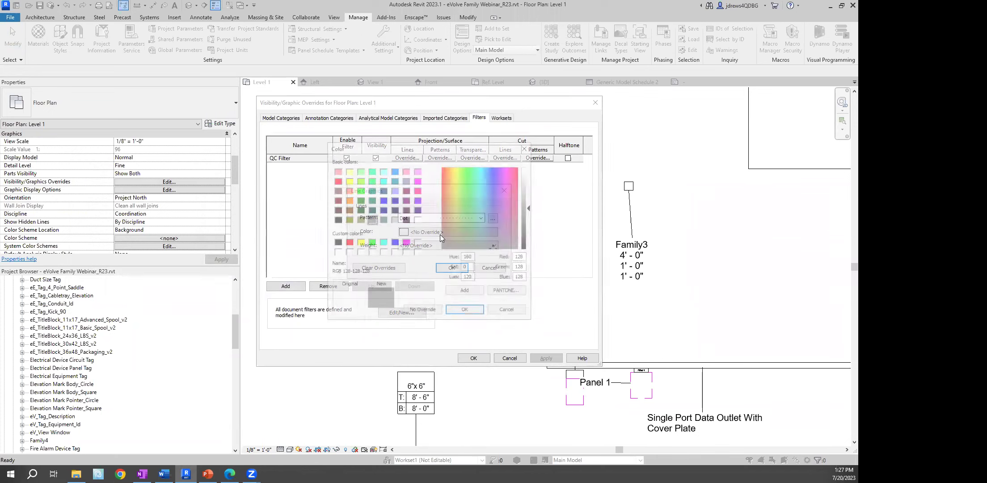
click(348, 242)
click(466, 311)
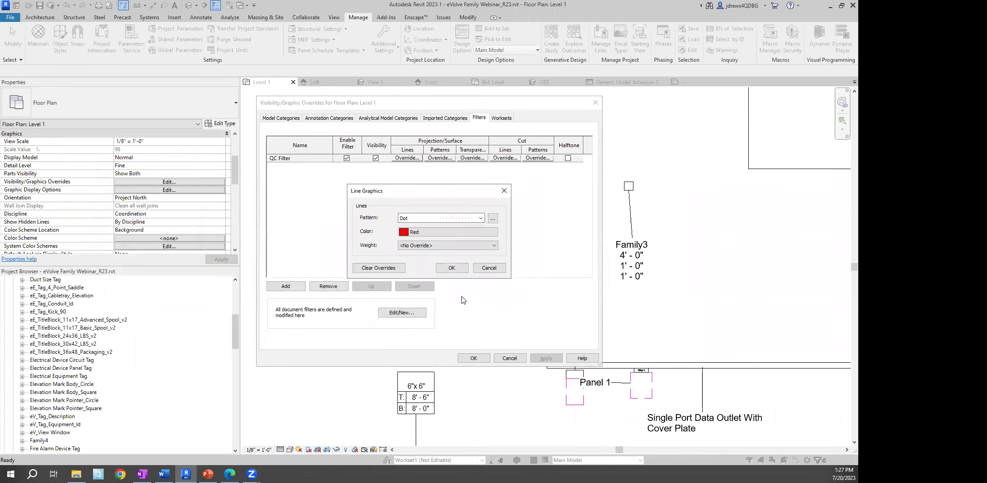
click(449, 263)
click(546, 358)
click(473, 358)
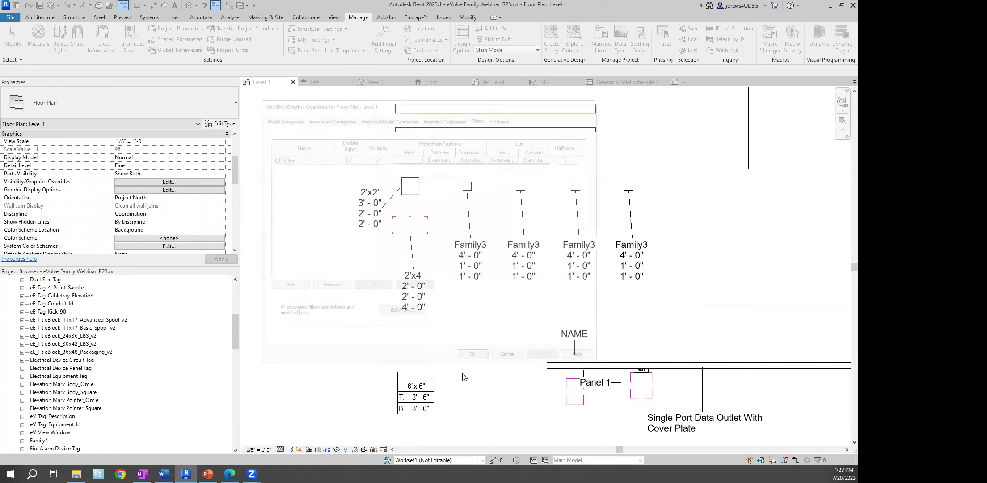
scroll(409, 223, up, 5)
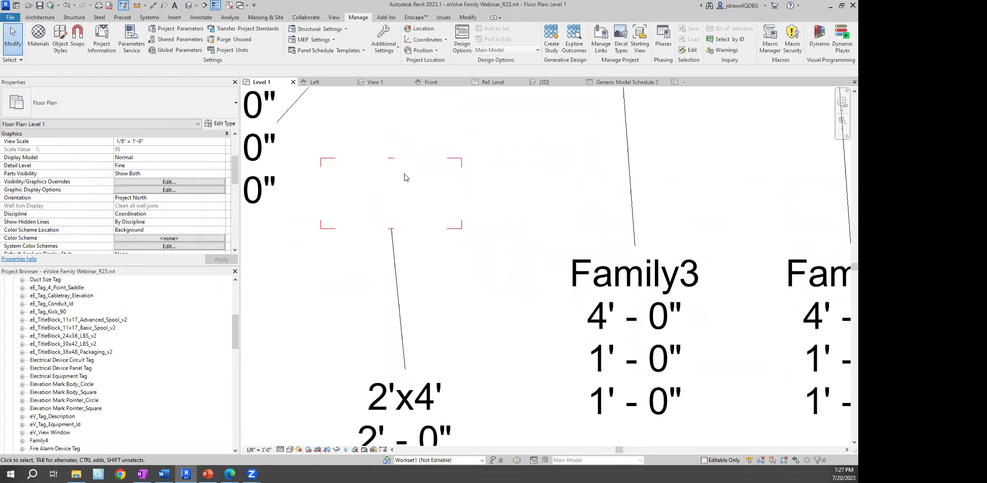
click(393, 165)
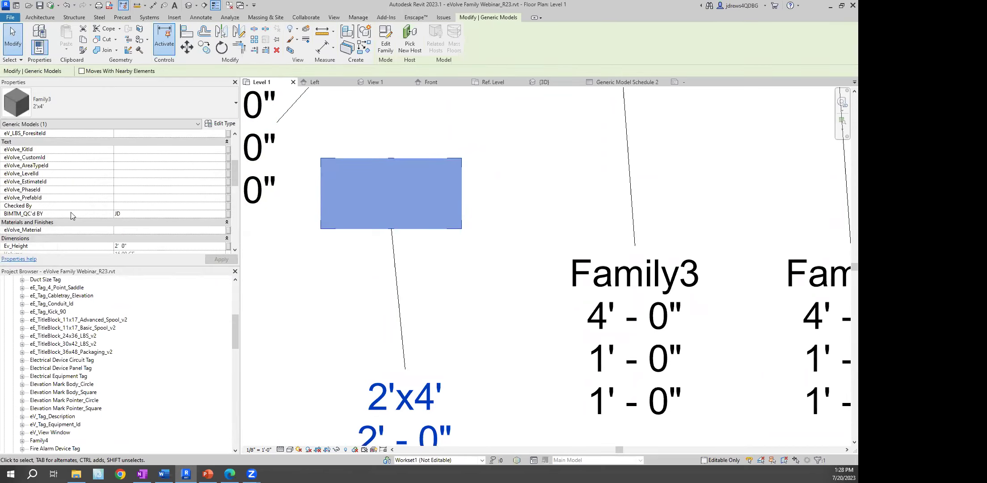
click(372, 297)
scroll(492, 259, down, 3)
middle_drag(558, 259, 460, 249)
scroll(530, 214, down, 5)
middle_drag(575, 240, 562, 222)
scroll(567, 219, down, 3)
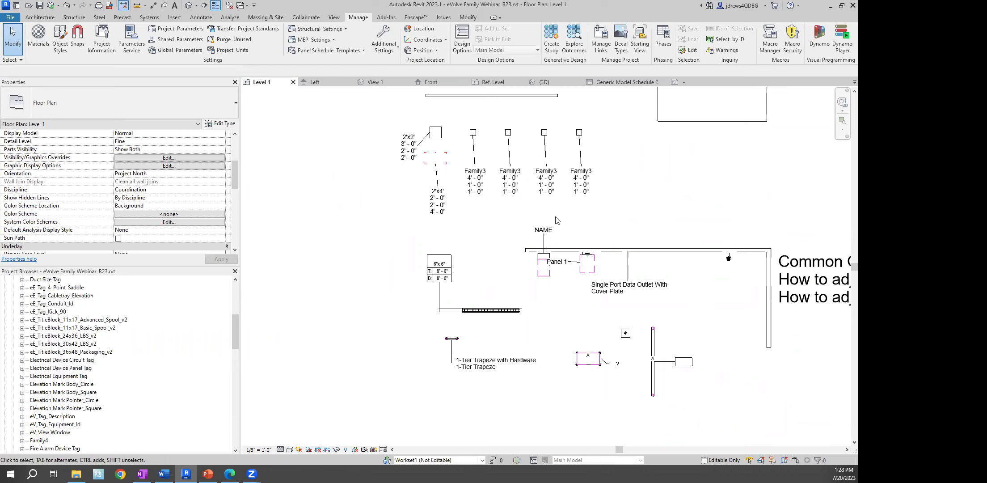
Read the Common Questions note, then zoom to Panel 1 and select the electrical equipment beside it
middle_drag(671, 207, 333, 182)
middle_drag(687, 357, 602, 335)
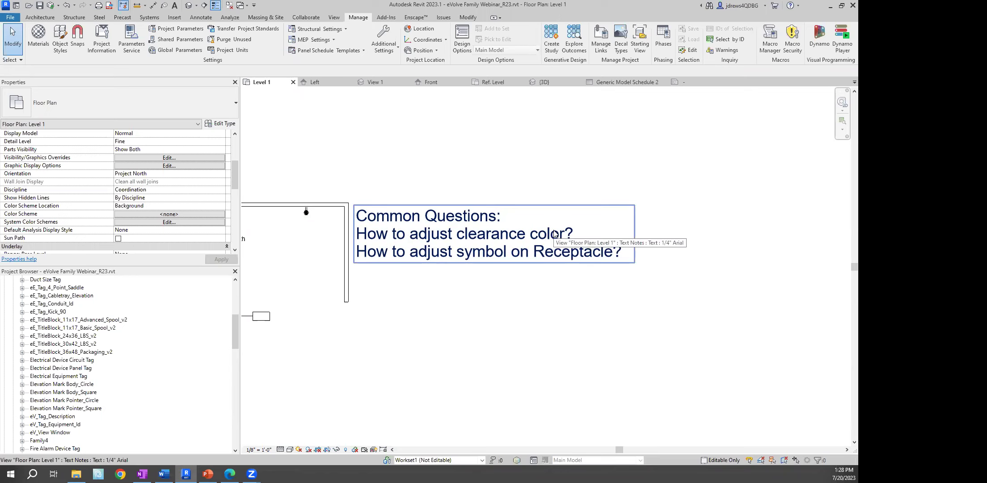
middle_drag(309, 184, 584, 179)
scroll(415, 203, up, 2)
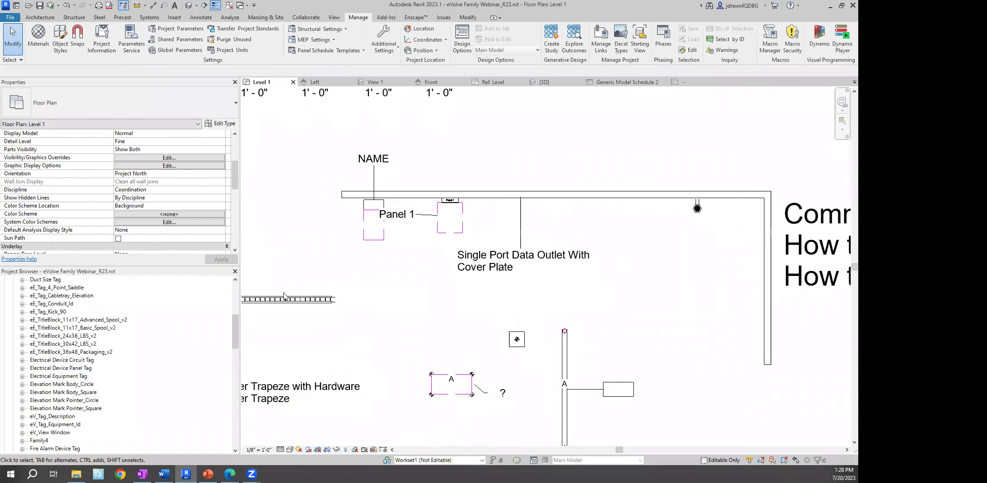
click(371, 243)
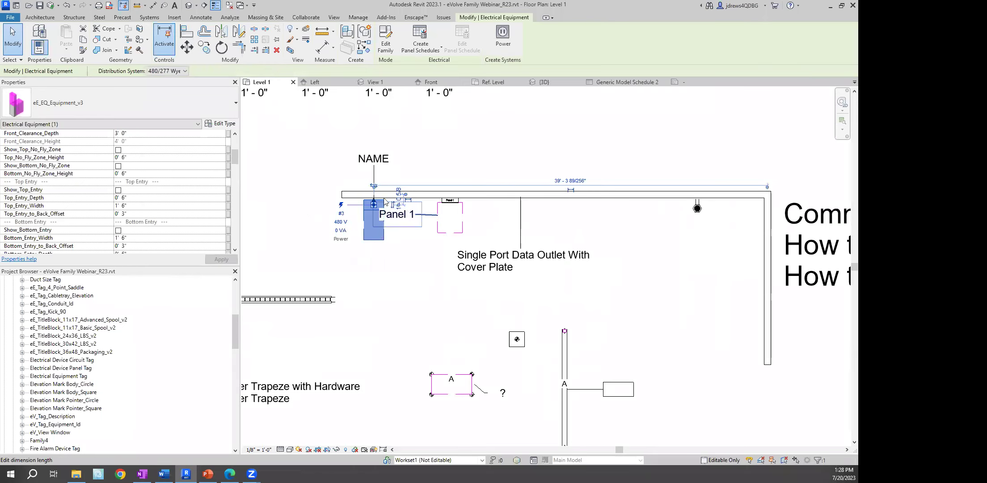
Edit eE_EQ_Equipment_v3, open its nested Nested_Clearance_6_Side family, and select the top extrusion
click(386, 45)
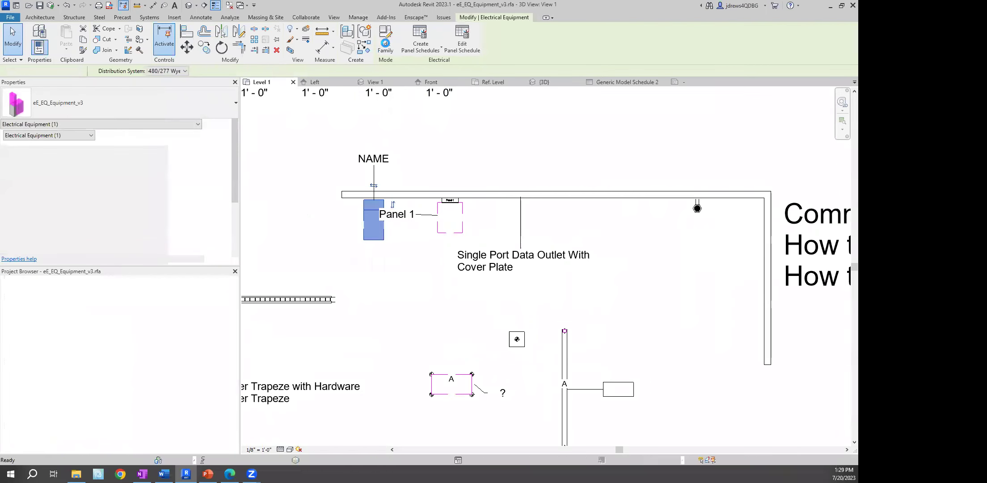
middle_drag(538, 144, 512, 143)
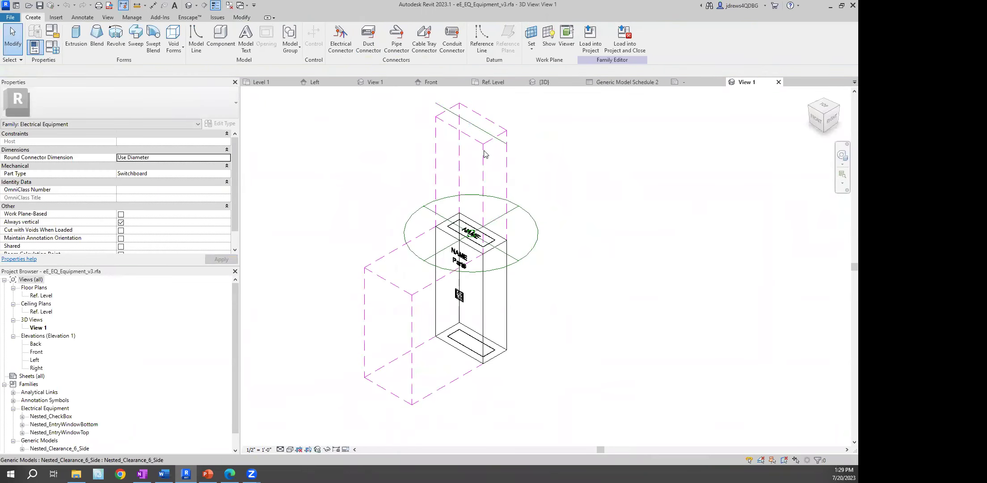
click(449, 261)
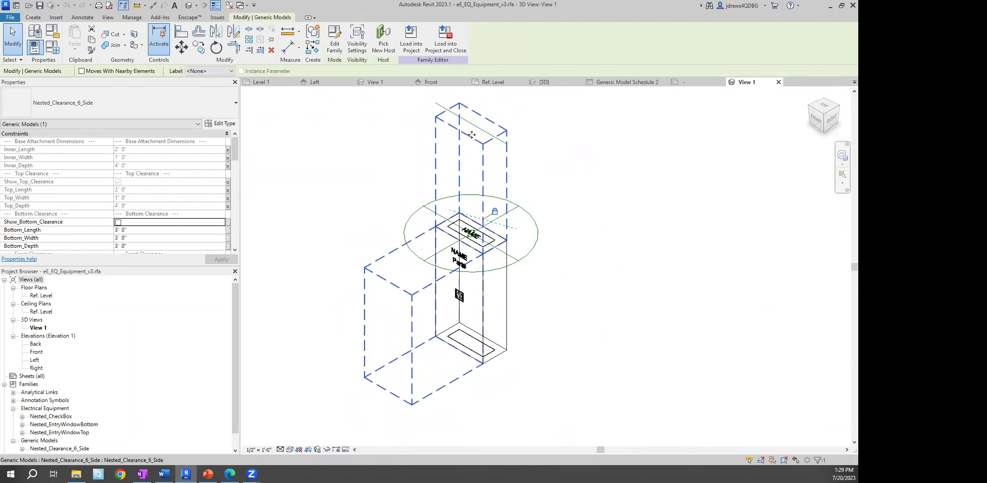
click(336, 51)
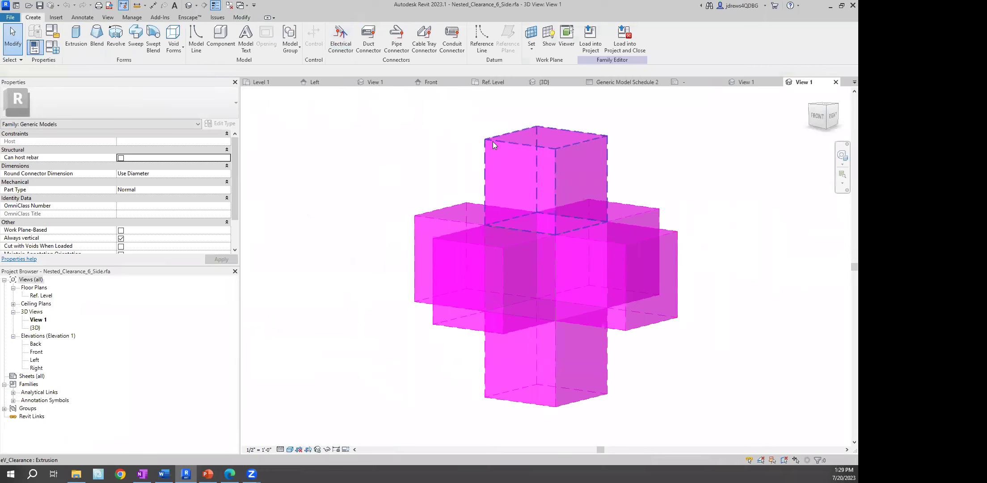
click(493, 141)
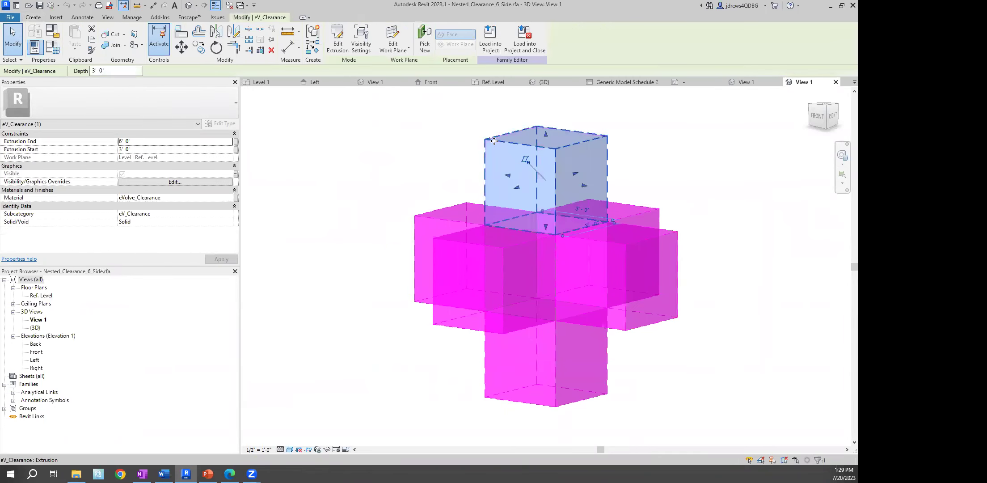
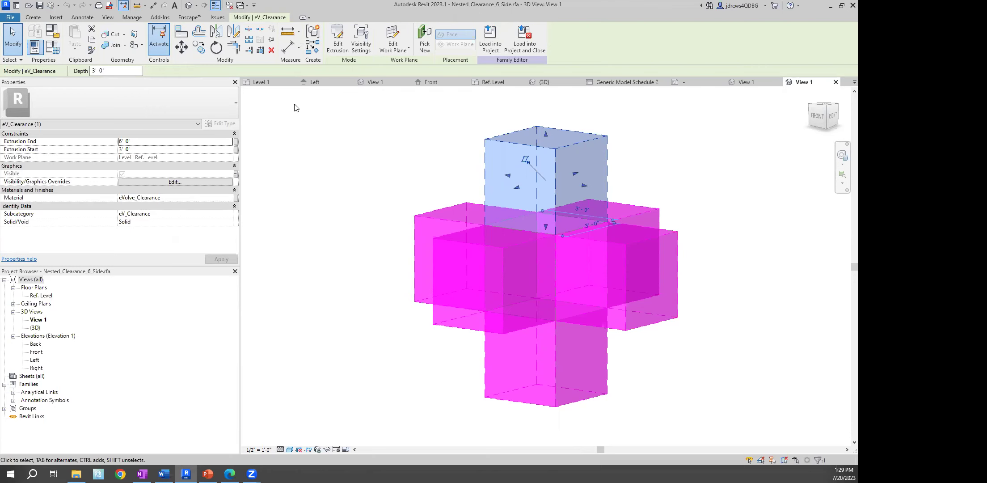
Switch to the Level 1 plan and zoom toward the equipment near the NAME tag
click(261, 81)
click(261, 82)
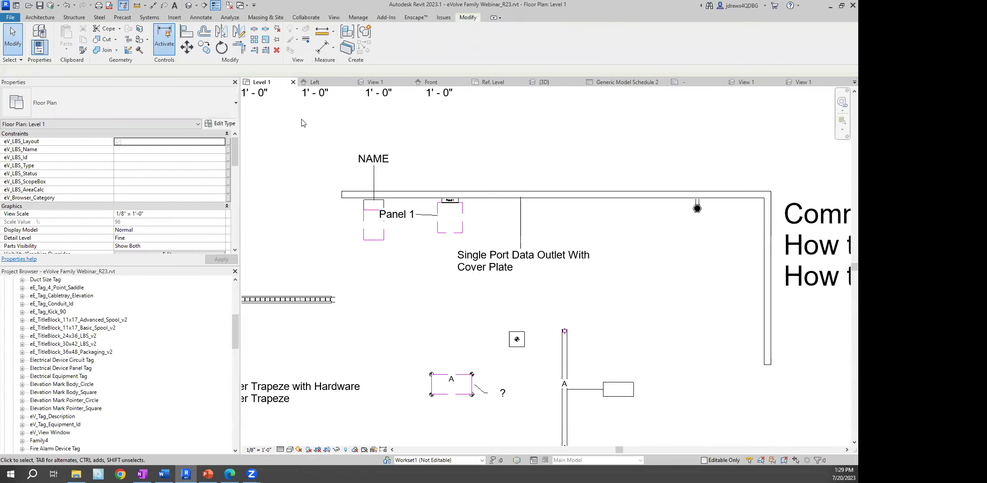
middle_drag(294, 118, 294, 128)
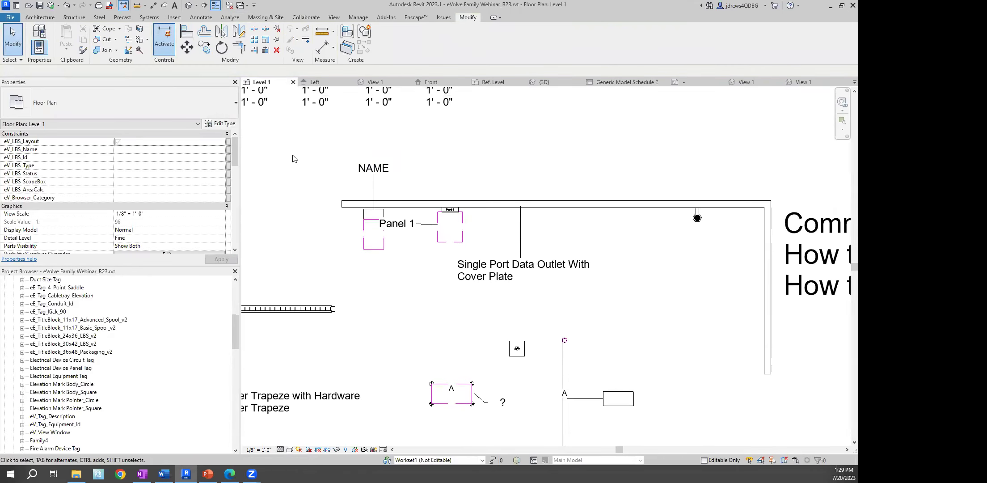
scroll(295, 160, up, 2)
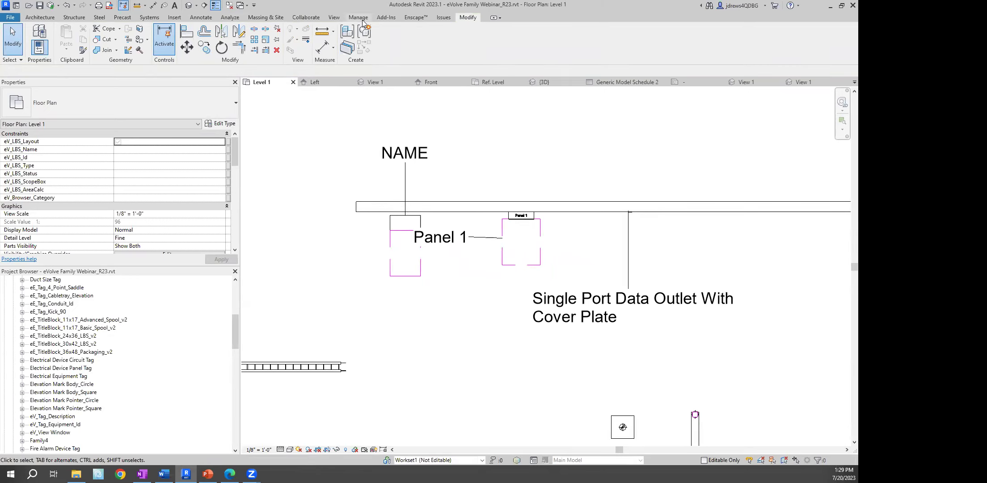
Select the panel equipment and create a BX section-boxed 3D view centred on it
click(396, 226)
key(b)
key(x)
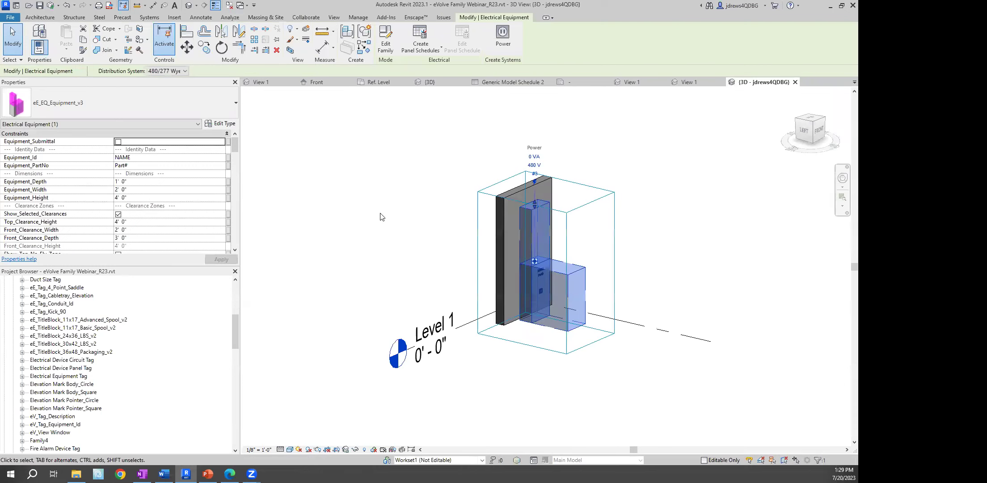
key(Escape)
scroll(582, 213, up, 3)
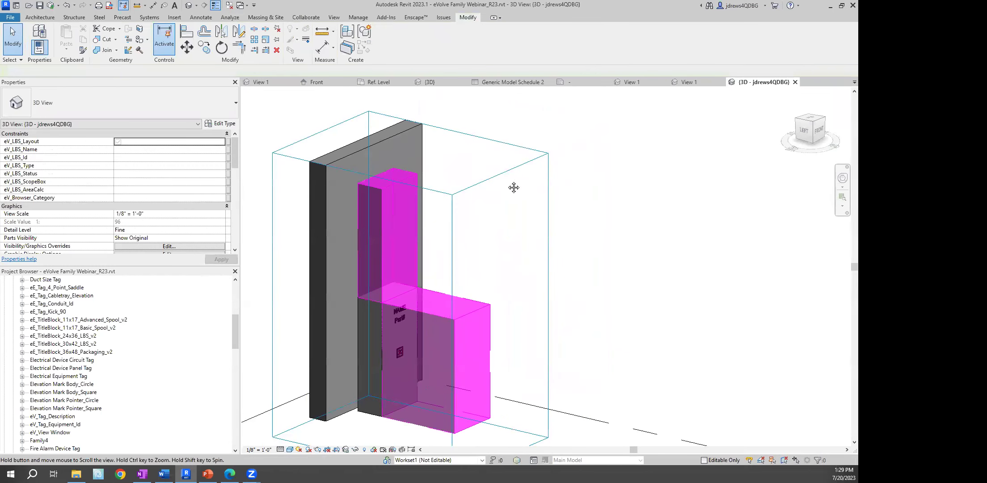
middle_drag(511, 186, 491, 166)
click(359, 18)
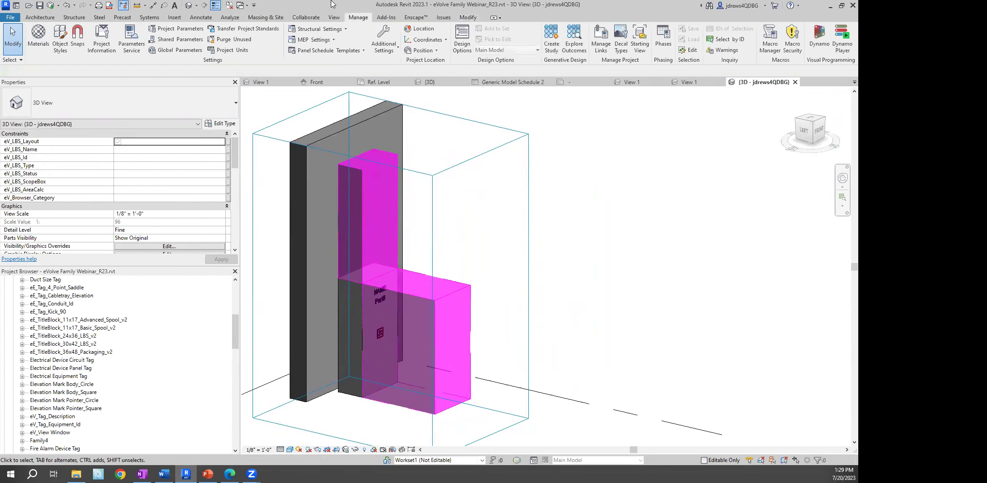
Change the eVolve_Clearance material colour to green (RGB 0 255 0) and apply it
click(38, 43)
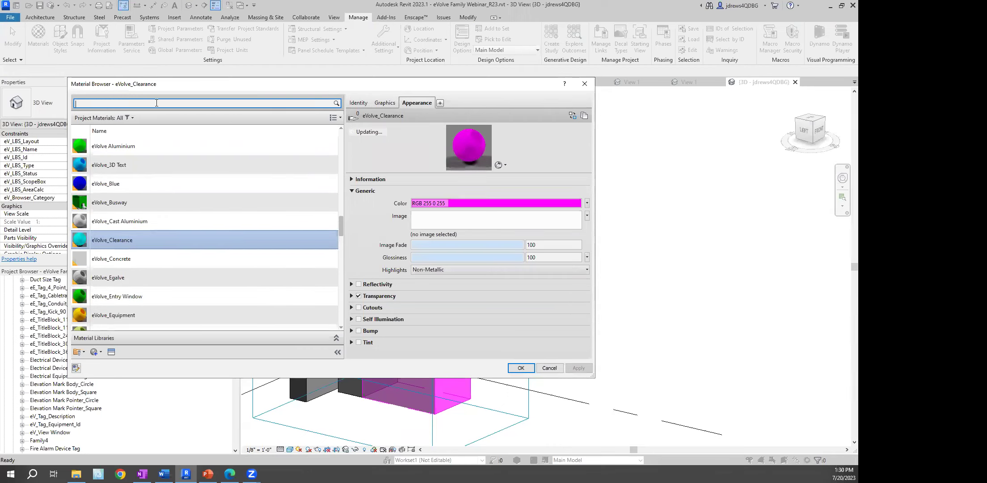
scroll(230, 219, up, 5)
scroll(249, 149, down, 5)
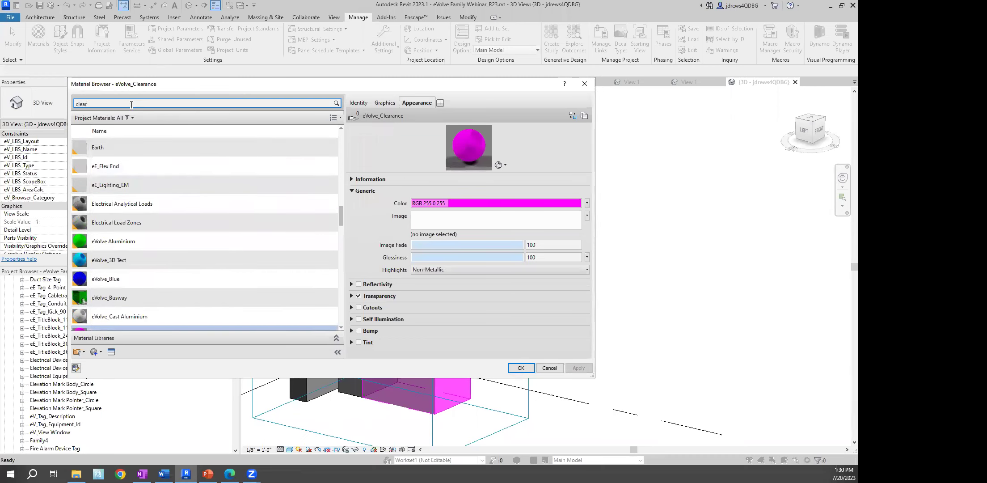
click(112, 177)
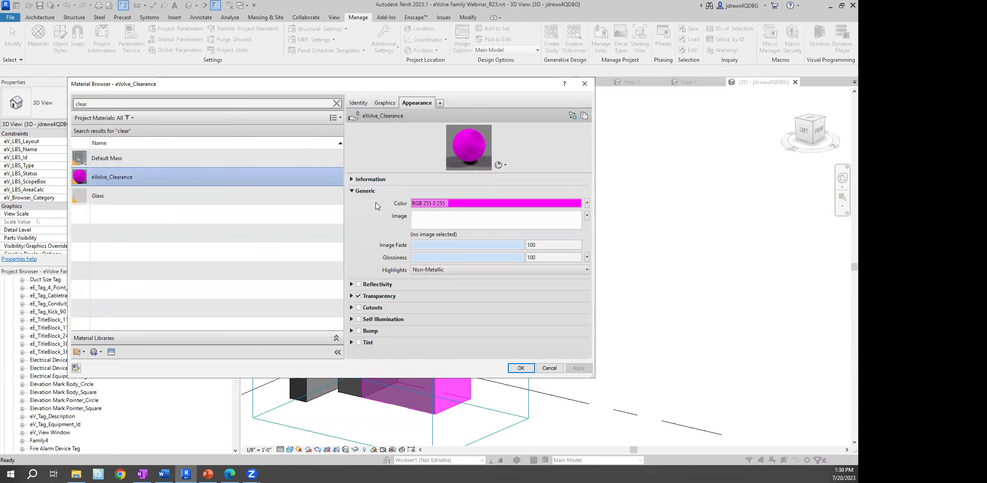
click(445, 206)
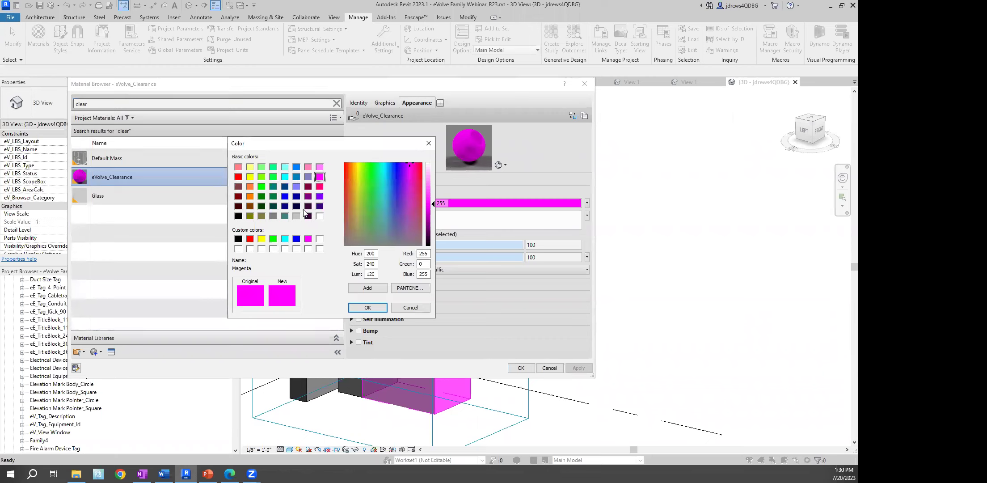
click(263, 188)
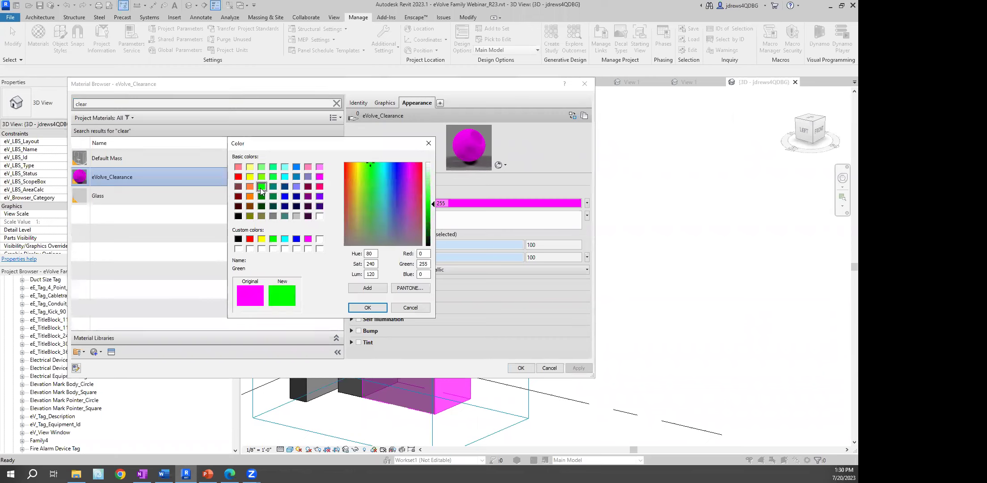
click(368, 307)
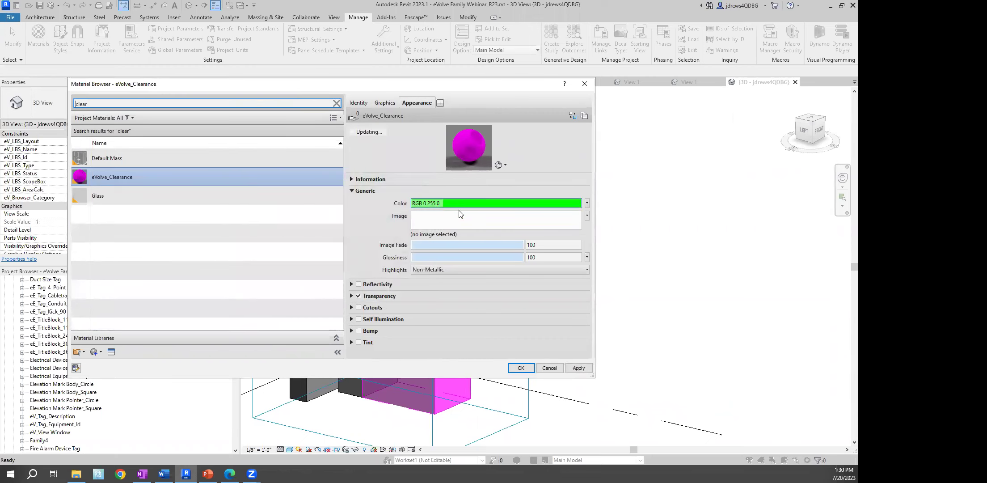
click(570, 370)
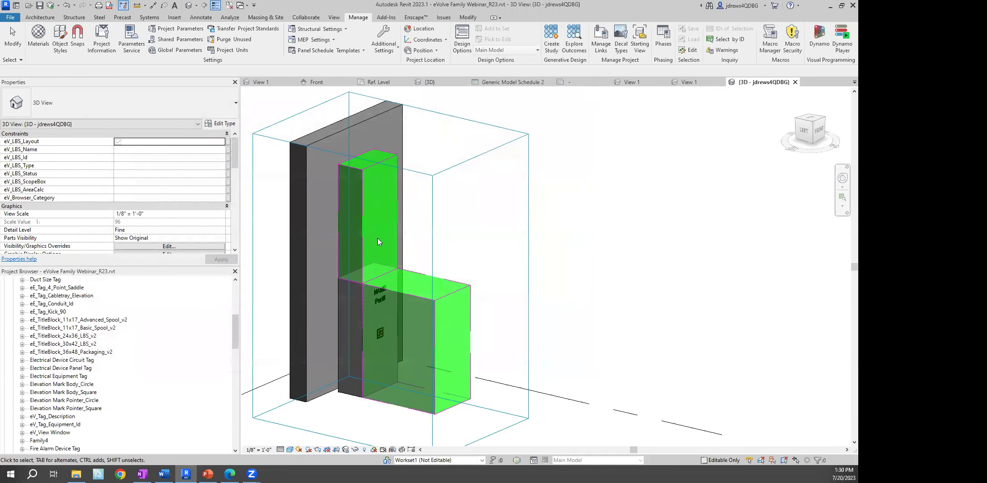
Orbit to view the green clearance boxes, then check Family3's Ref. Level, 3D and Front views
shift+middle_drag(507, 269, 442, 264)
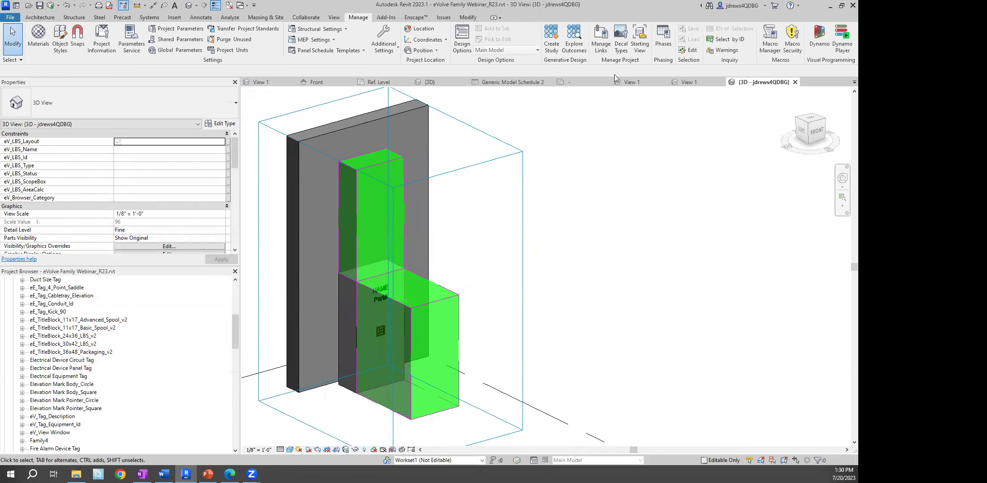
click(374, 83)
click(265, 82)
click(308, 82)
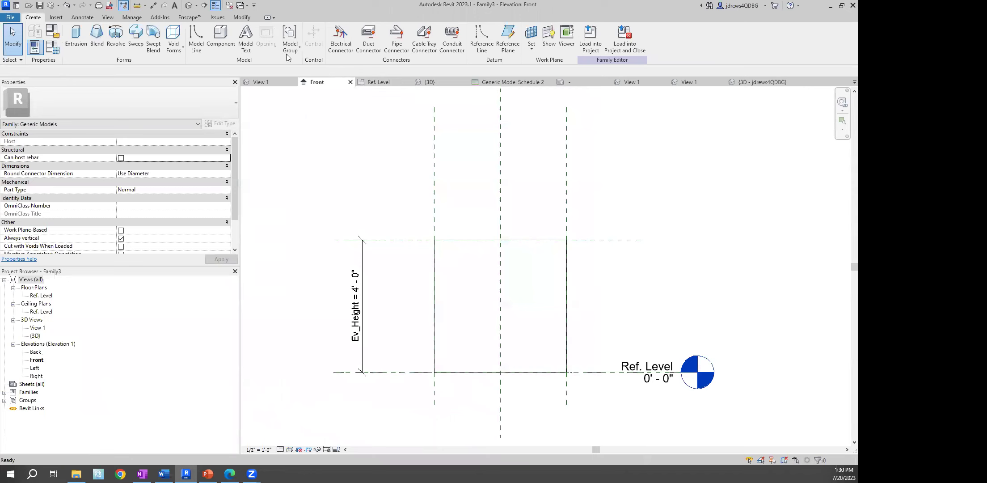
Return to the project's Level 1 plan, zoomed around the Panel 1 equipment
click(246, 8)
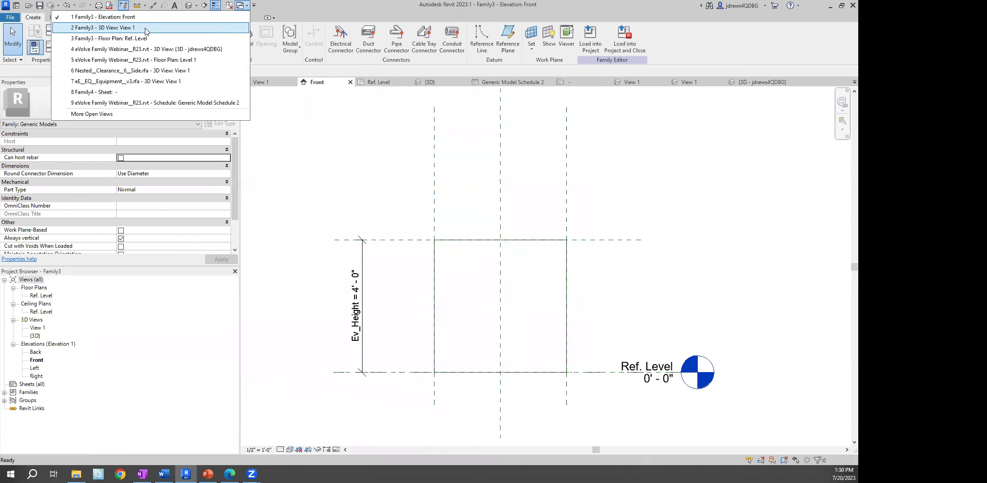
click(149, 59)
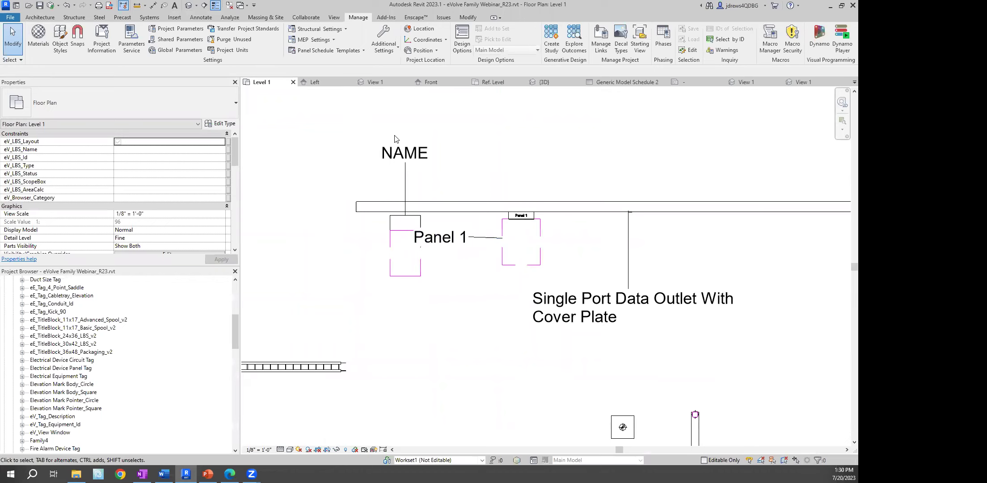
scroll(377, 242, up, 2)
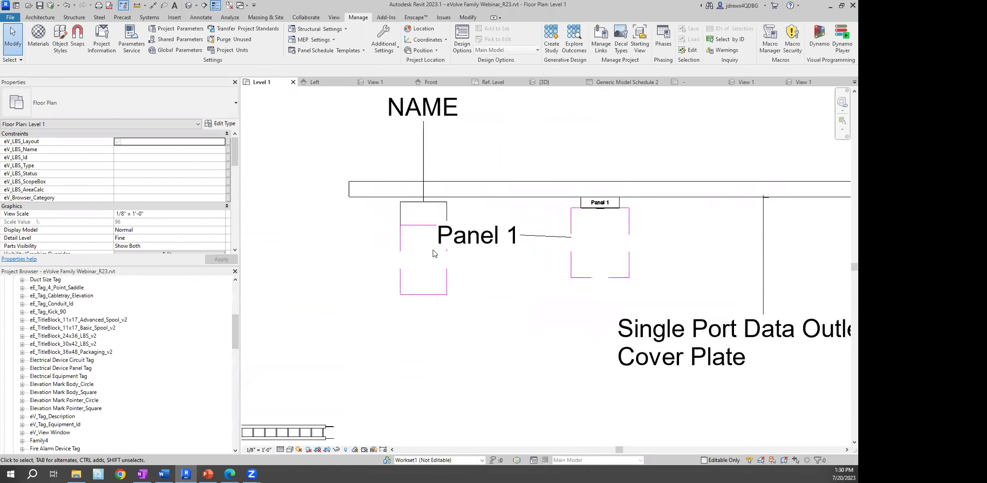
middle_drag(433, 253, 372, 243)
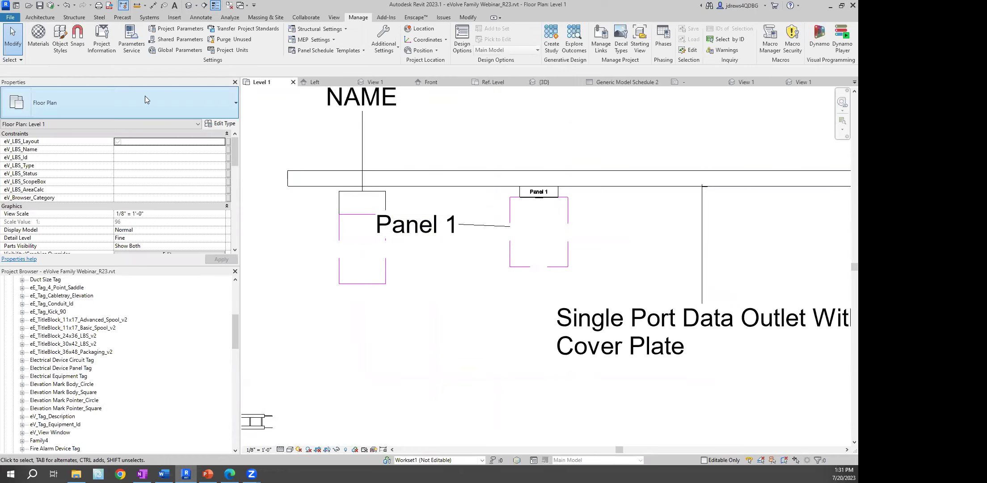
In Object Styles, set the Generic Models eV_Clearance subcategory line colour to Blue
click(59, 41)
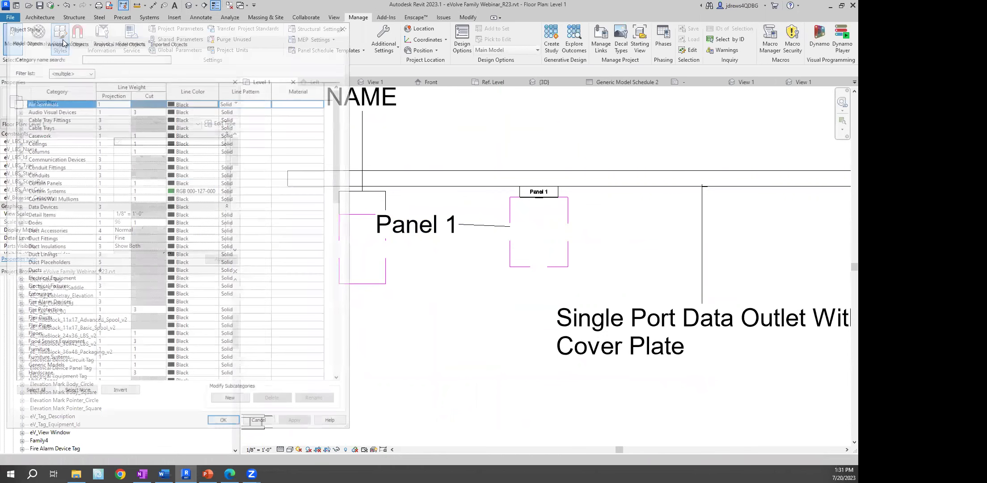
drag(350, 45, 401, 46)
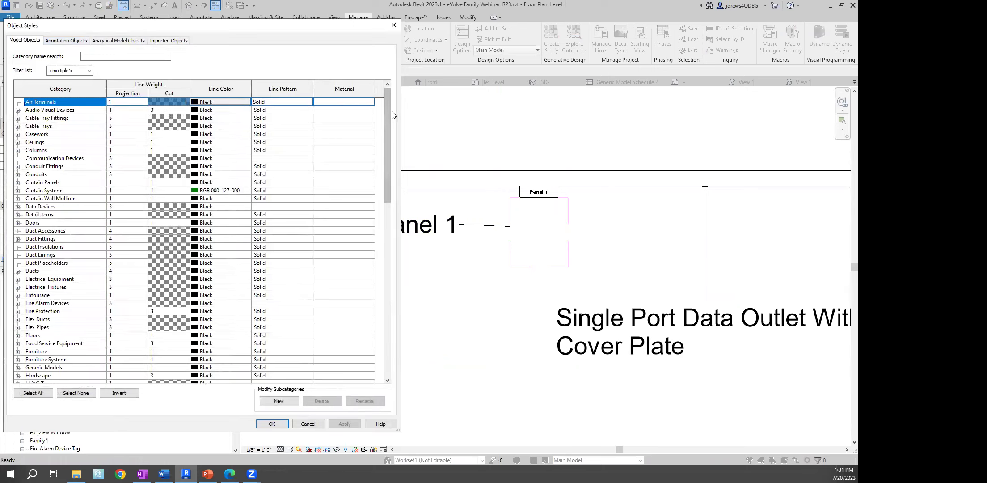
drag(387, 111, 339, 198)
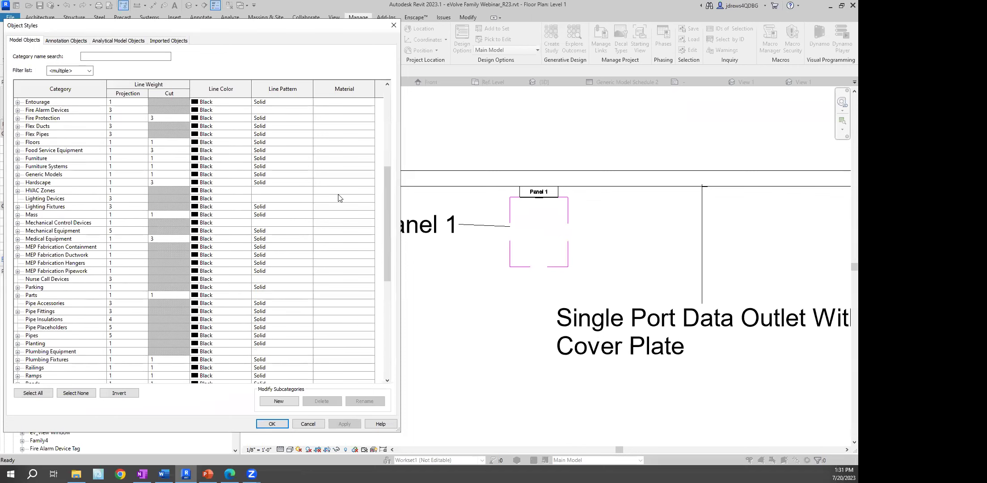
click(18, 175)
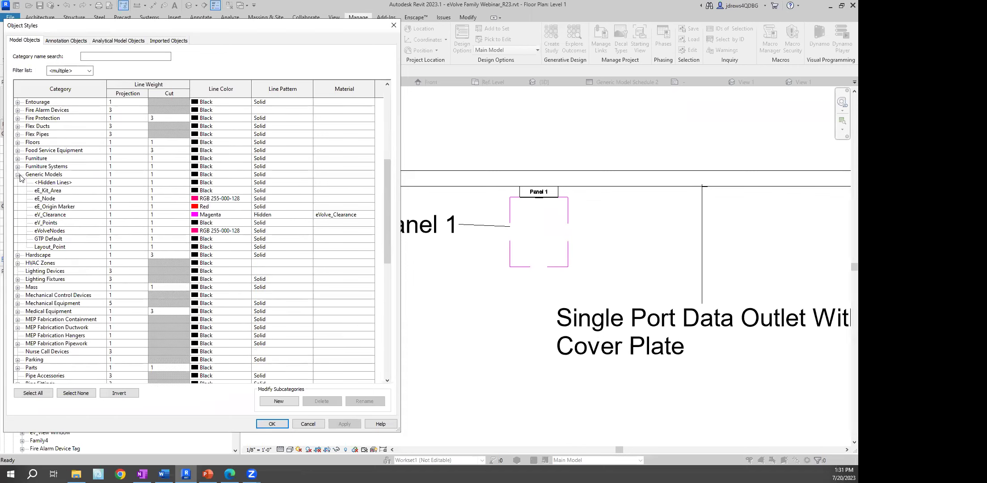
click(38, 216)
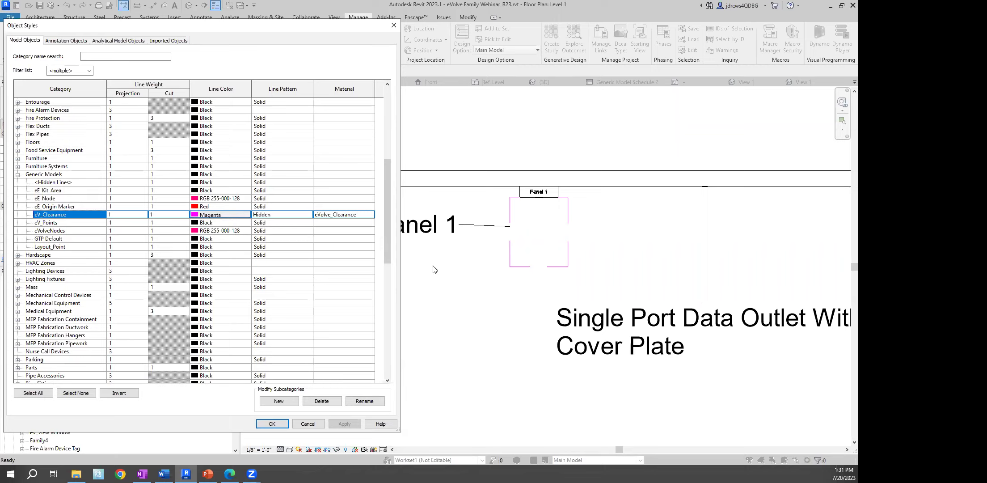
click(232, 216)
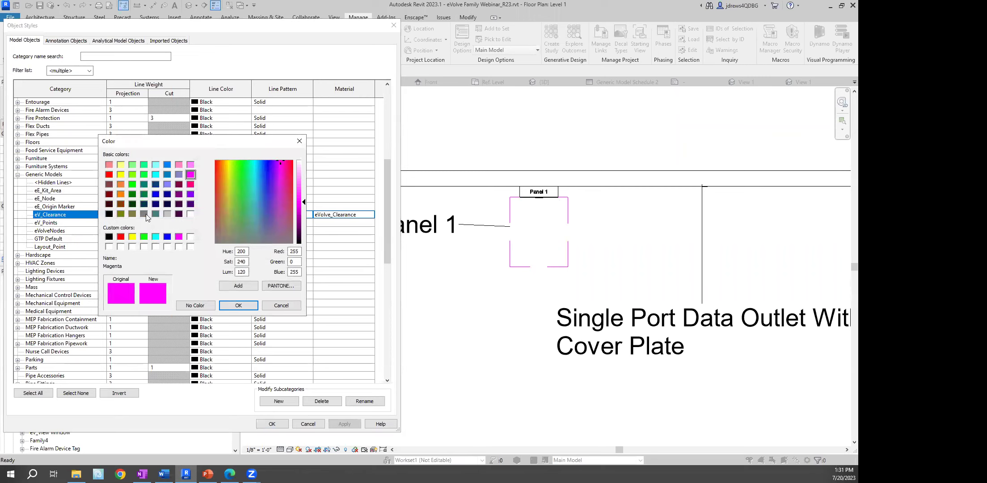
click(166, 236)
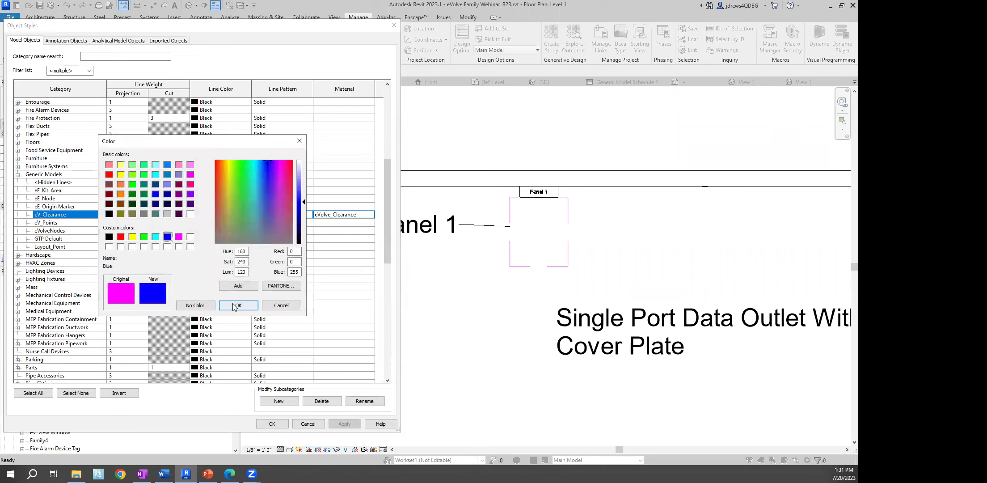
key(Return)
click(271, 424)
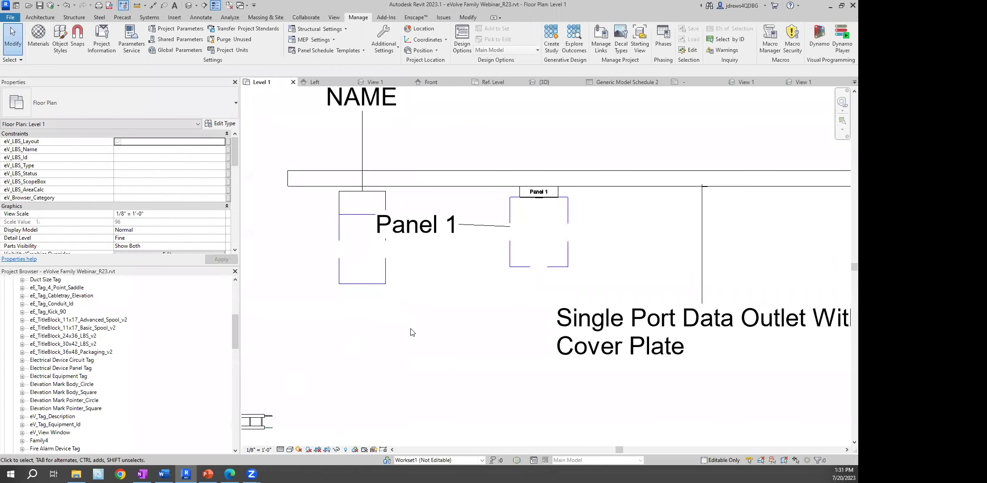
Select the left panel equipment and open a BX section-boxed 3D view of it
middle_drag(481, 277, 481, 273)
click(350, 186)
key(b)
key(x)
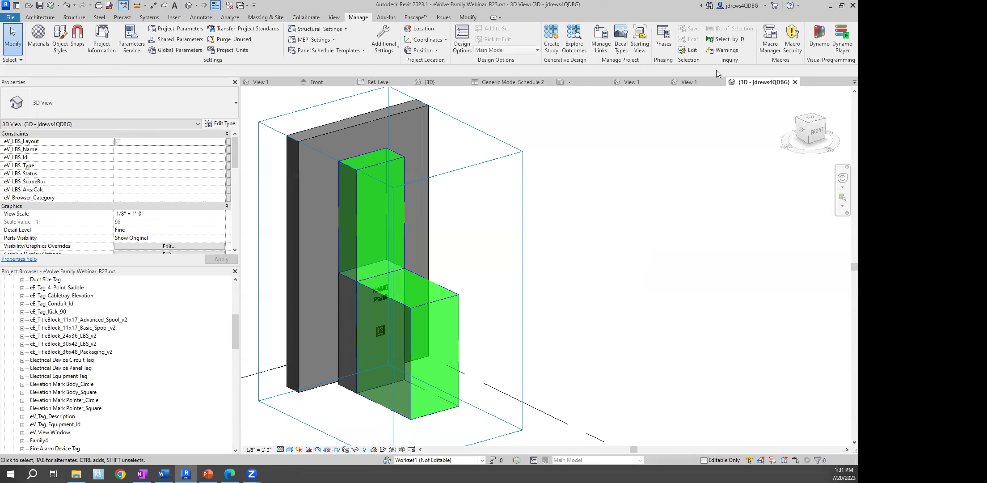
Close the 3D view and bring the receptacle above the Common Questions note into view
click(794, 82)
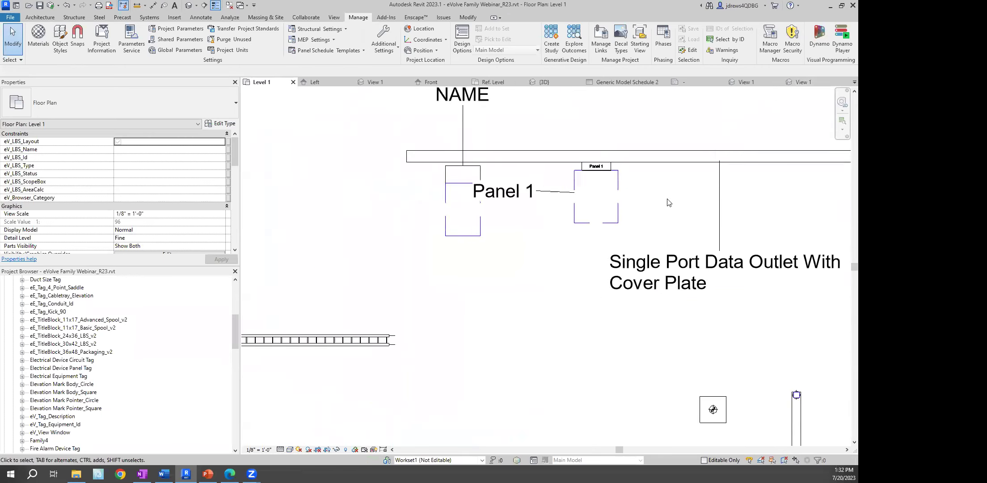
middle_drag(814, 209, 575, 177)
scroll(661, 172, down, 1)
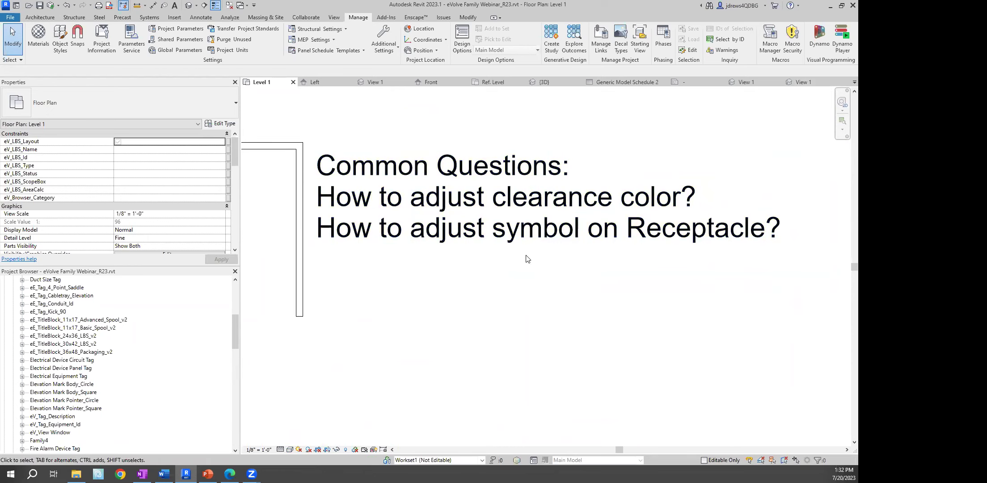
scroll(430, 236, up, 5)
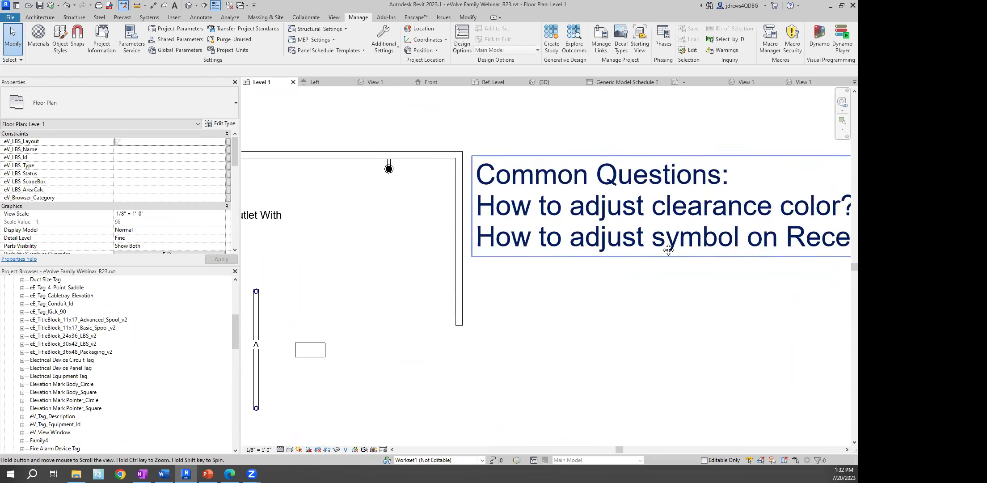
Open the receptacle's eE_ASM_In-Wall_Type_2 family on its Ref. Level plan
click(474, 140)
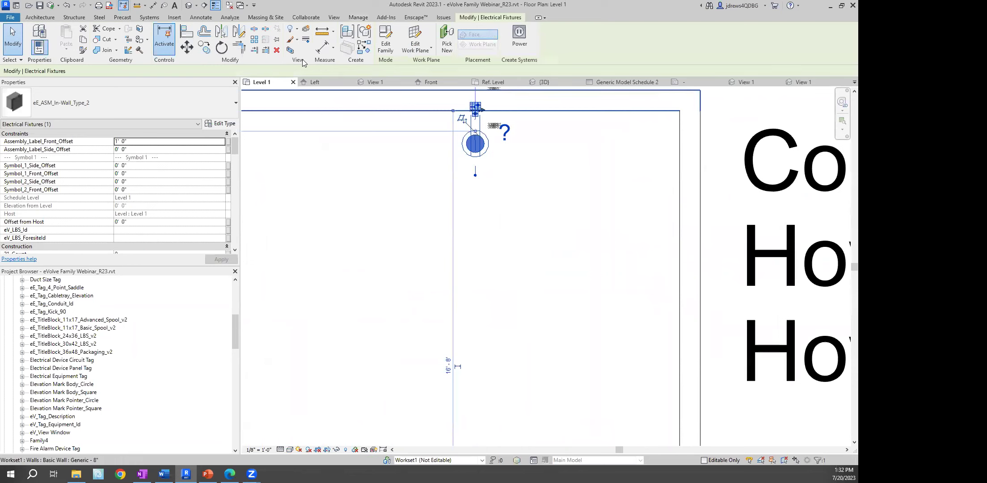
click(384, 53)
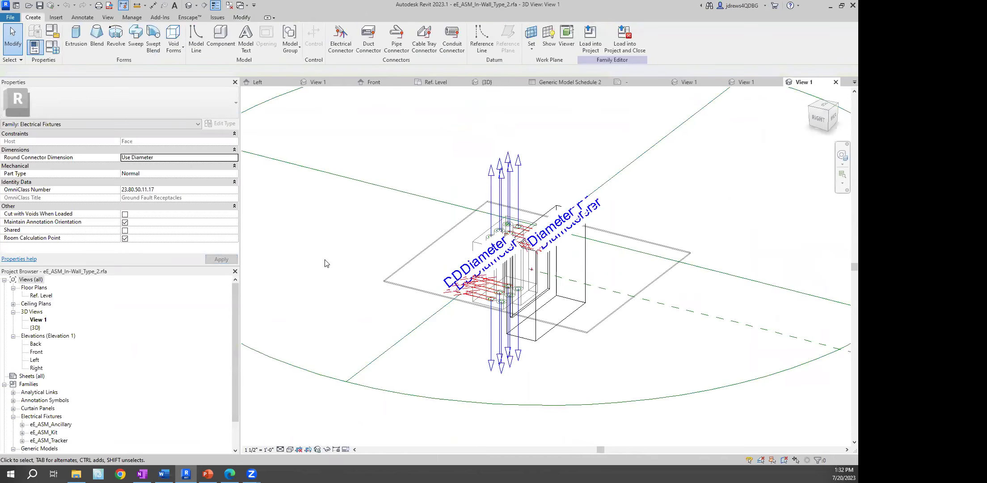
double_click(43, 295)
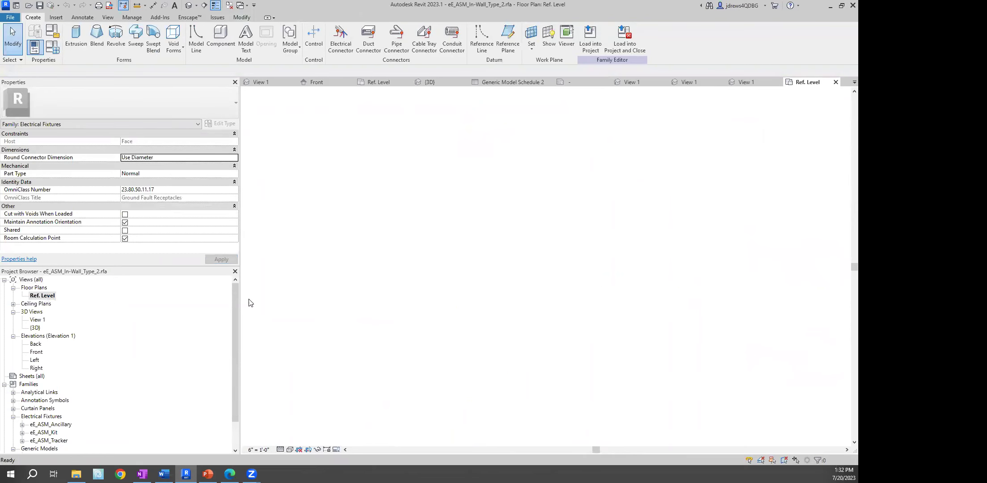
scroll(543, 272, up, 8)
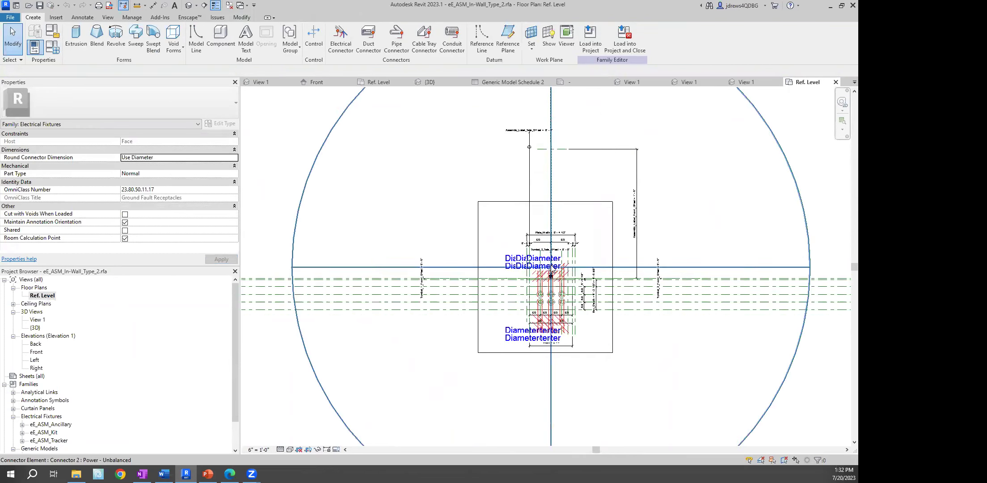
scroll(541, 286, up, 6)
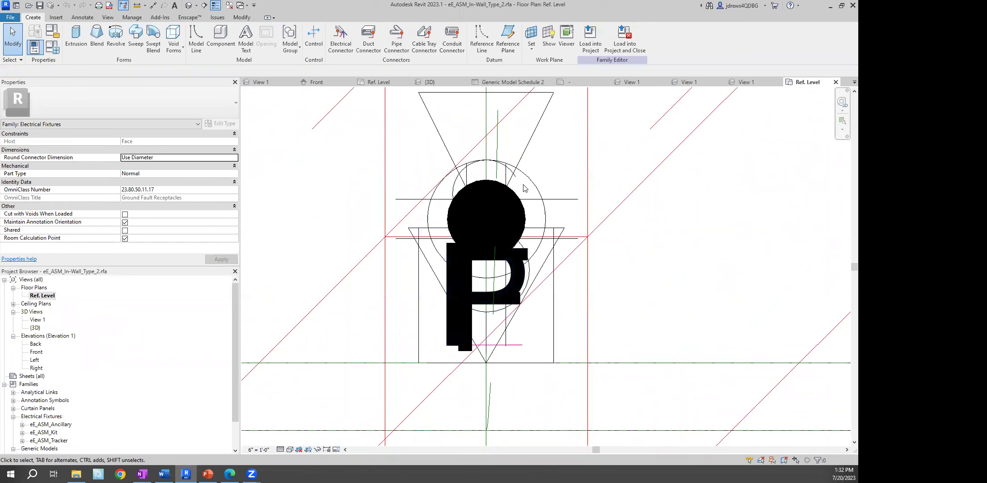
Select the Symbol_Receptacle annotation and open it for editing
click(531, 183)
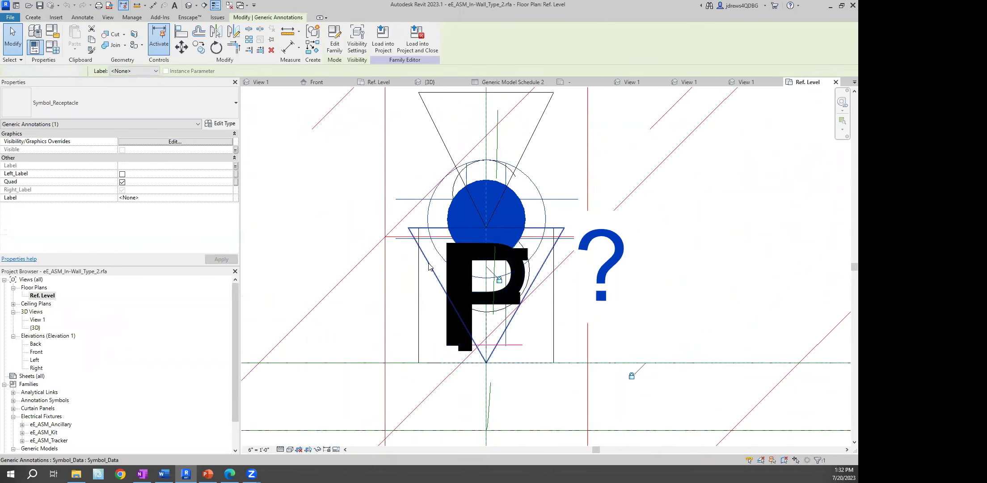
click(546, 259)
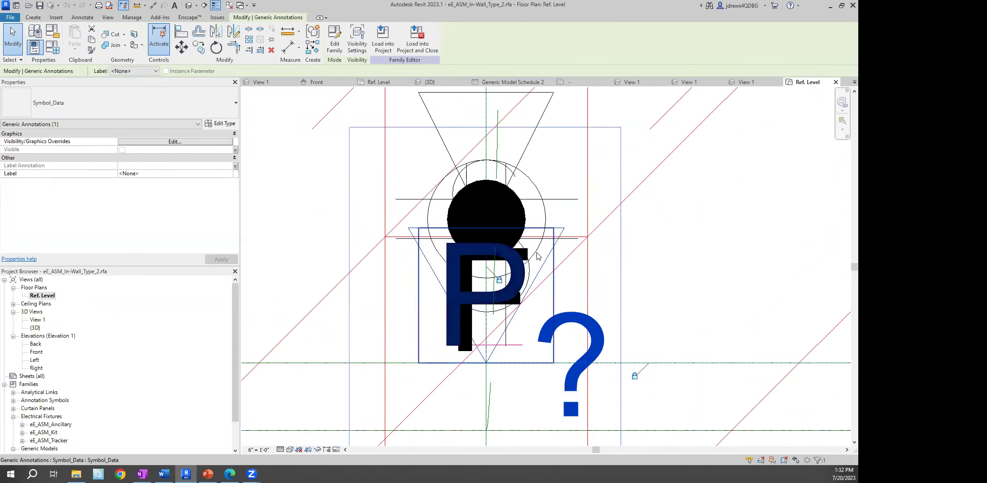
click(534, 190)
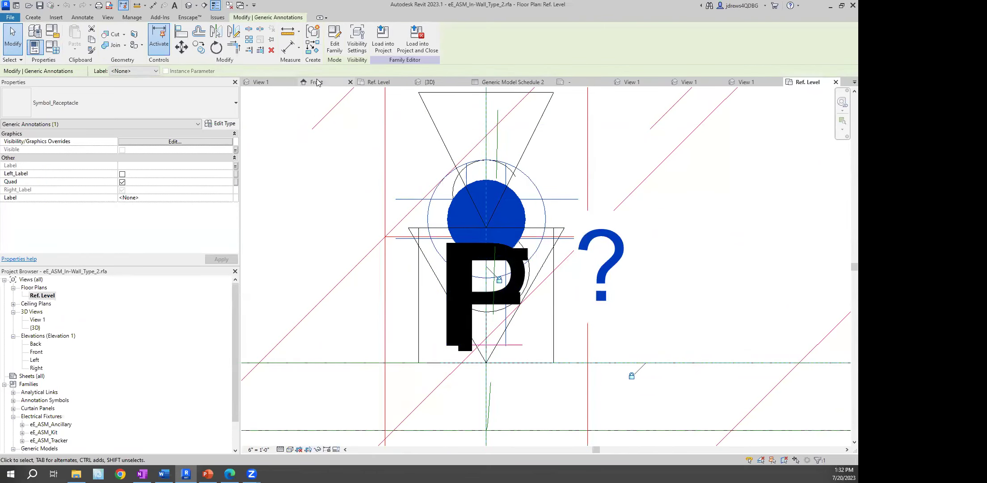
click(334, 40)
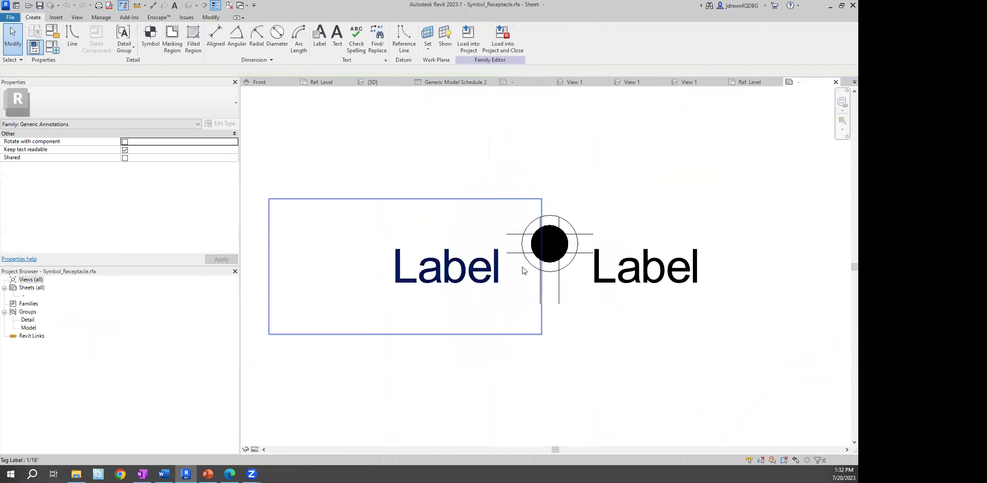
Edit the solid dot's boundary and draw a line across the circle's middle
scroll(567, 257, up, 3)
click(571, 229)
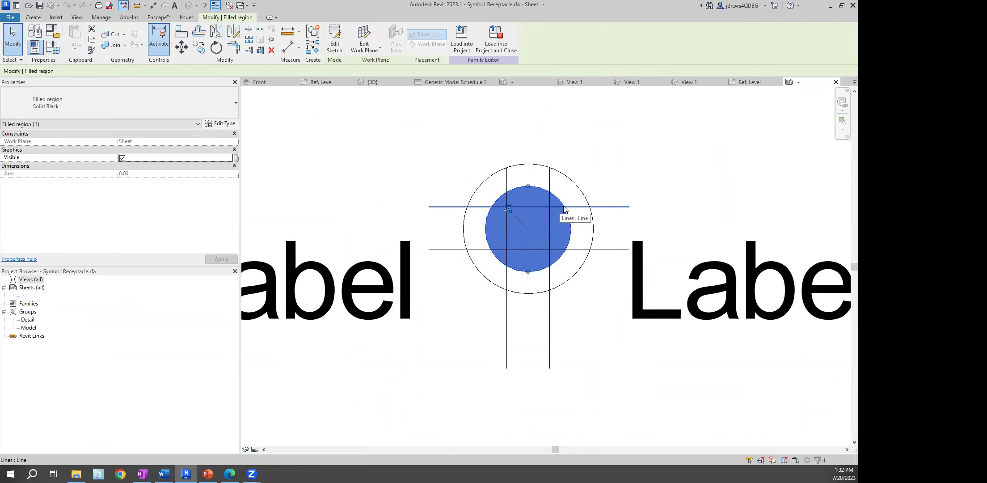
click(334, 41)
click(350, 30)
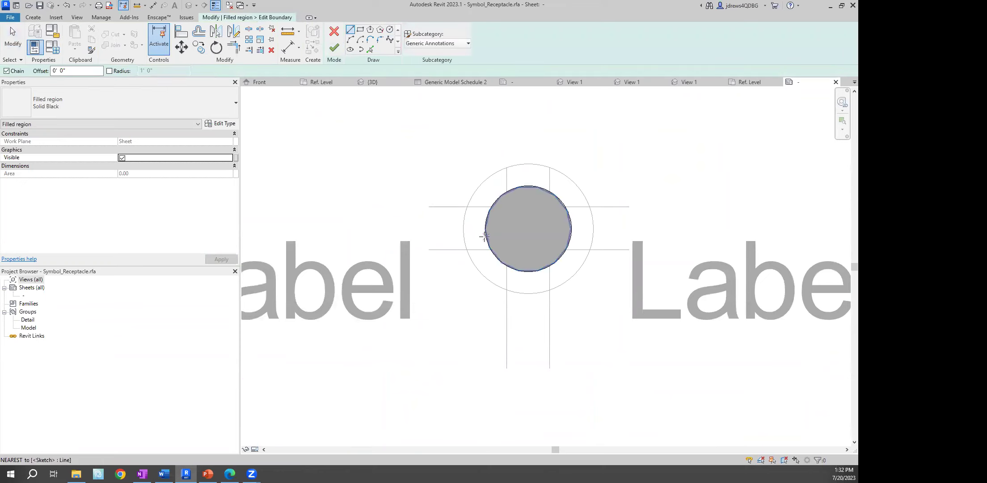
click(485, 228)
click(575, 229)
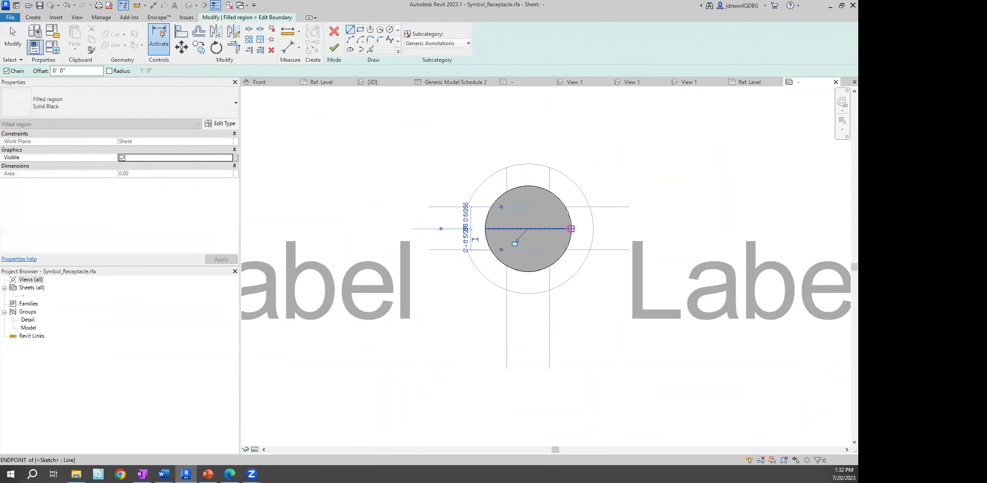
key(Escape)
key(Escape)
Split the circle at both edges, trim away the lower half, and finish the half-circle fill
key(l)
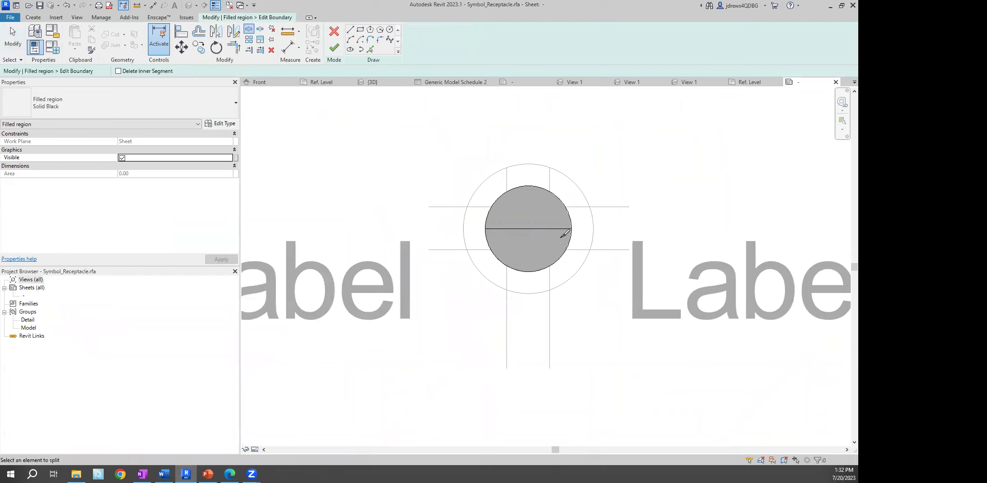
click(487, 241)
click(570, 240)
key(Escape)
click(562, 256)
click(556, 243)
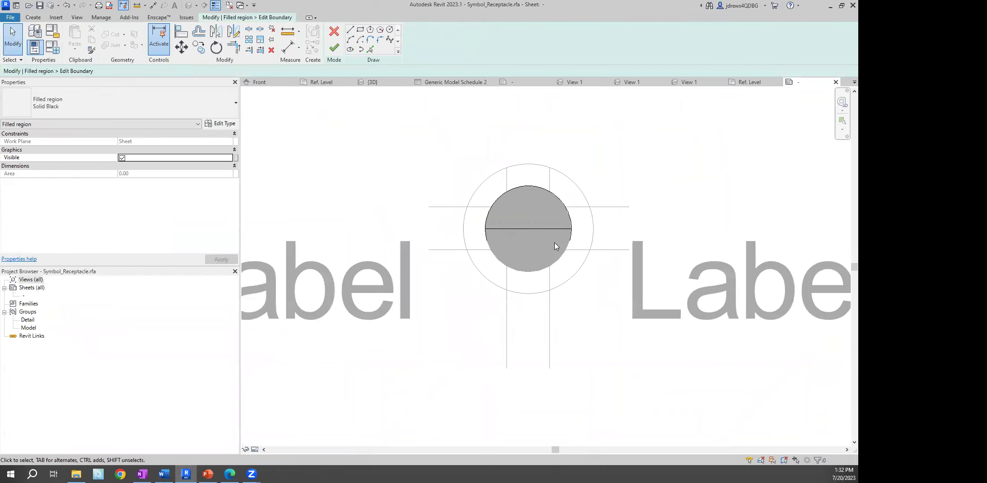
key(t)
key(r)
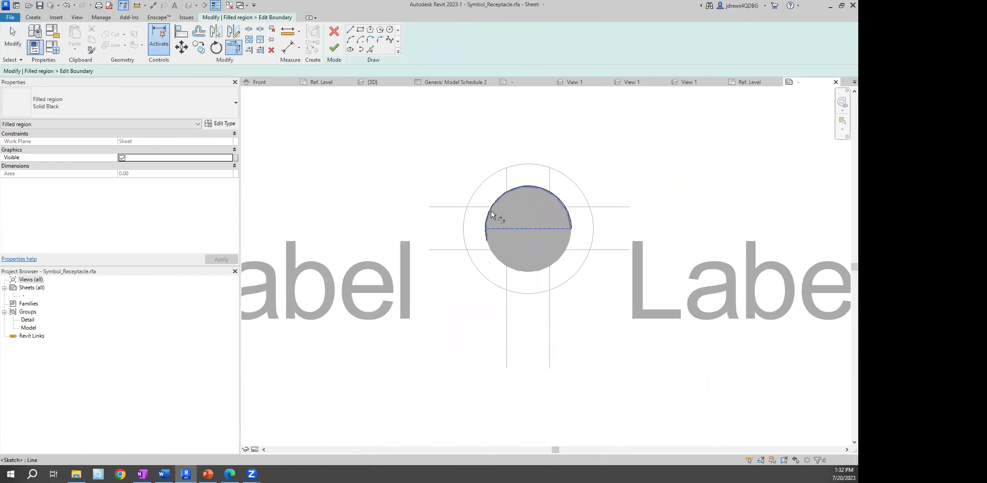
click(335, 47)
key(Escape)
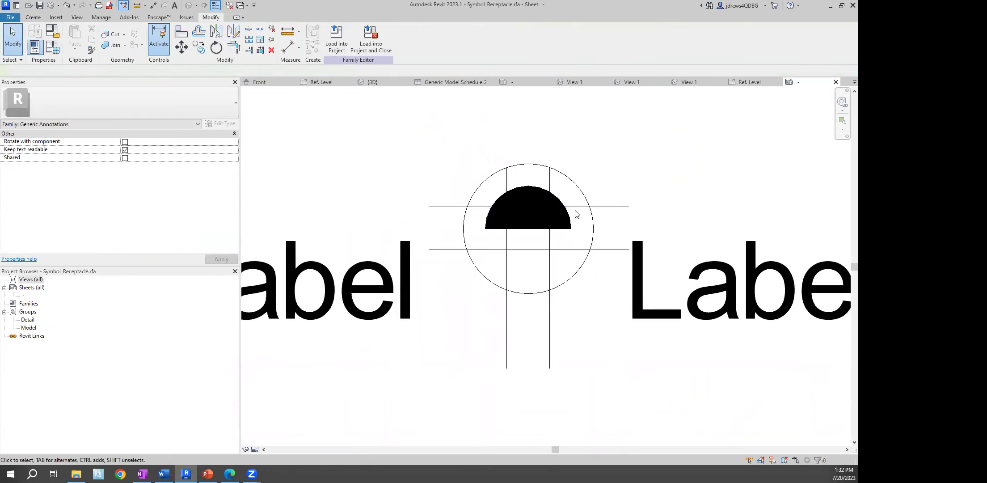
Align the half-circle fill's arc to the outer circle, then load the symbol into projects
click(544, 195)
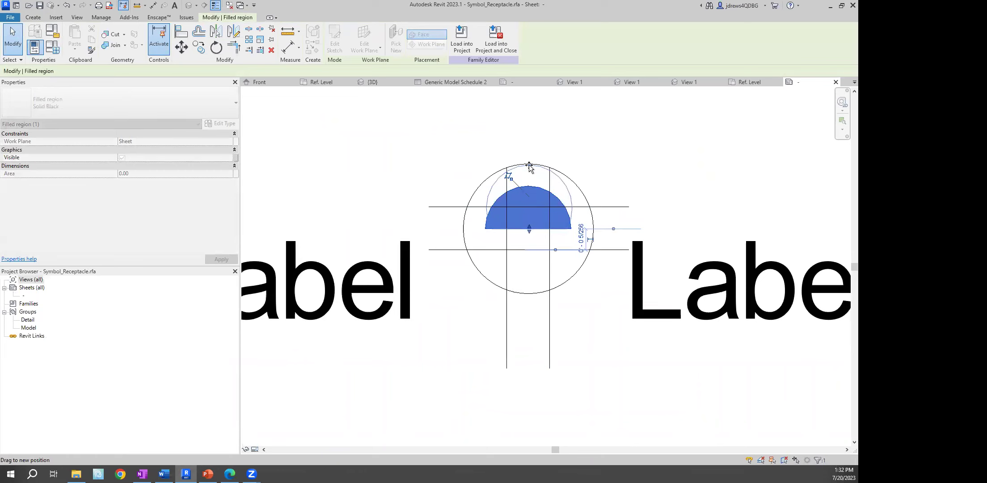
key(Escape)
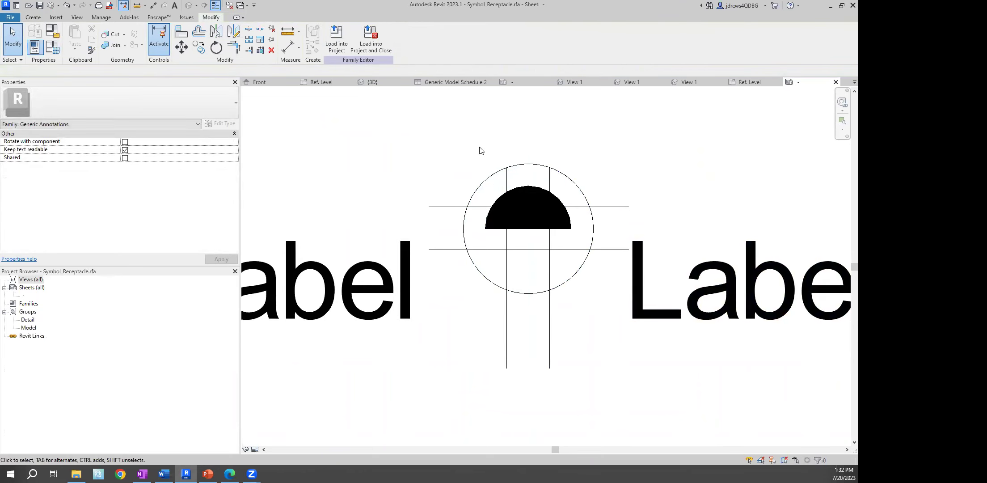
click(523, 186)
click(336, 45)
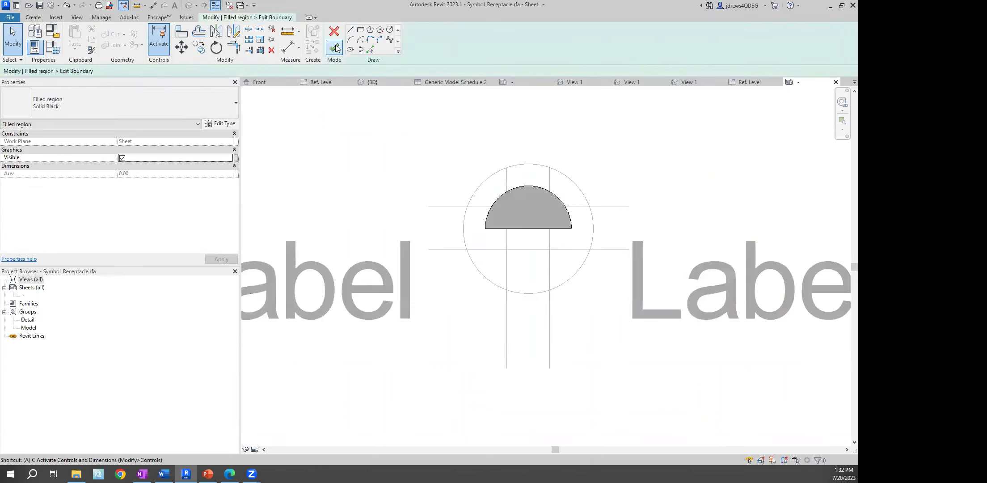
key(a)
key(l)
click(528, 165)
click(531, 186)
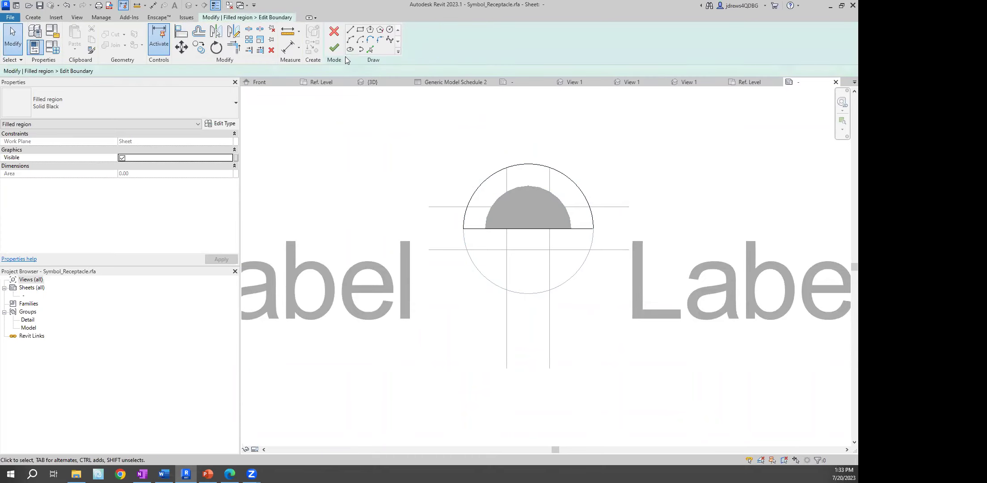
click(334, 47)
click(352, 124)
click(336, 40)
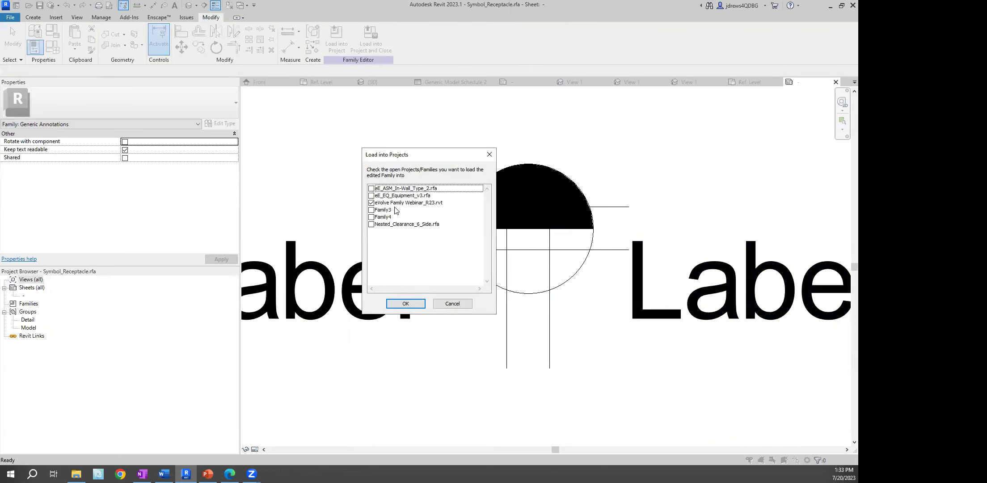
Load the edited symbol into eE_ASM_In-Wall_Type_2.rfa, overwriting the existing version
click(371, 203)
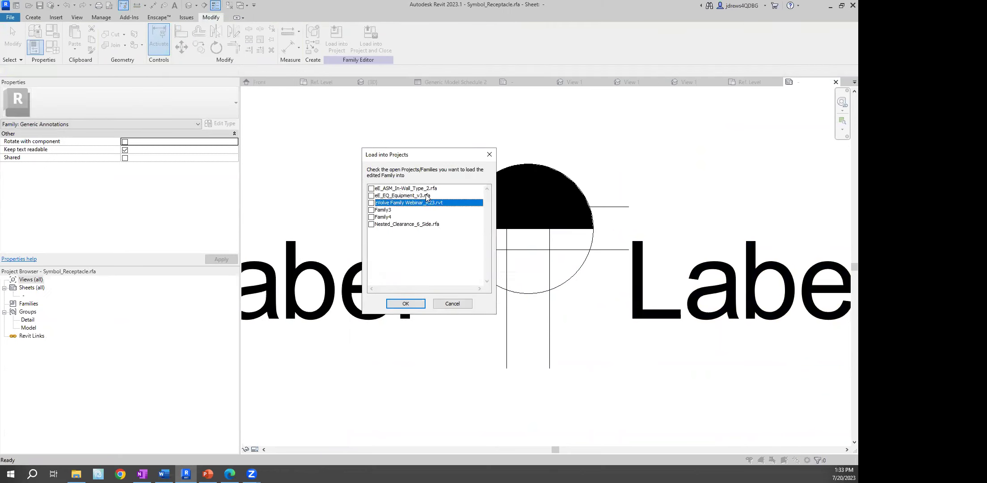
click(371, 188)
click(414, 303)
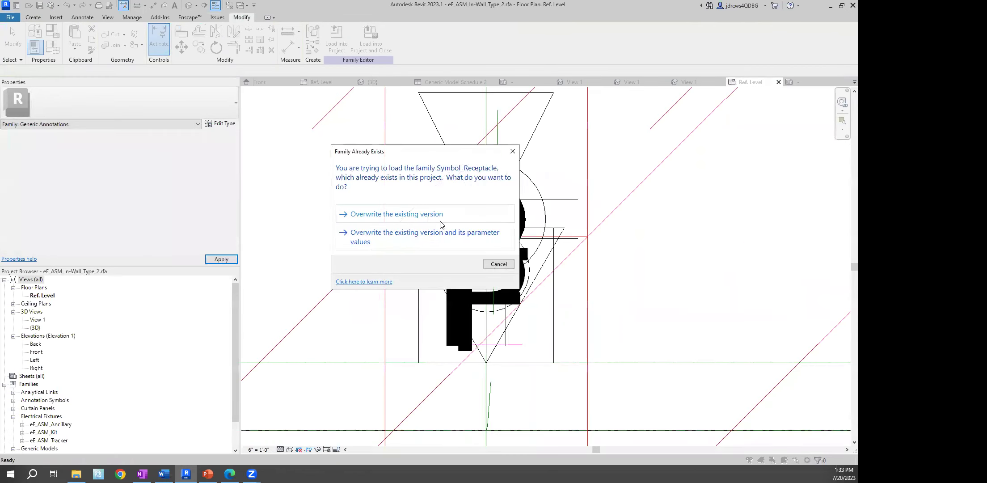
click(506, 216)
Load the receptacle family into the eVolve Family Webinar_R23 project, overwriting the existing family
click(336, 41)
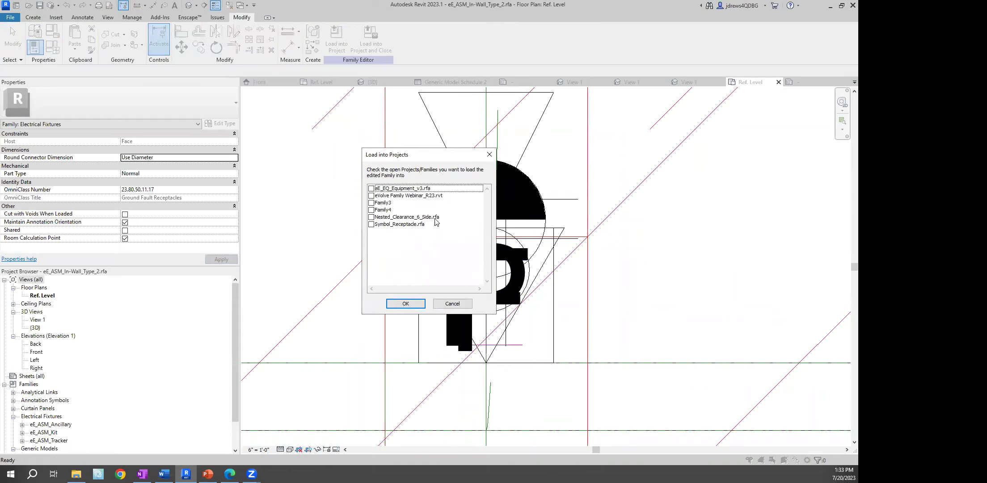
click(372, 196)
click(416, 307)
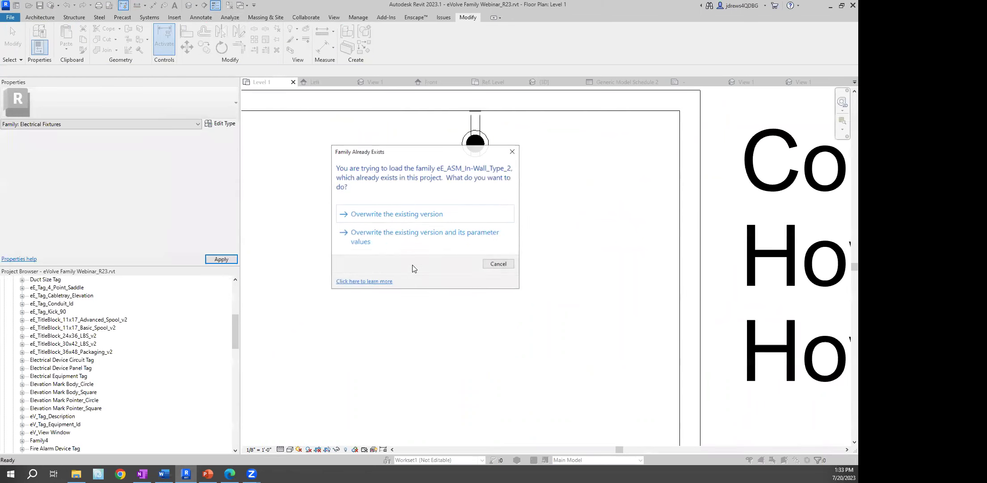
click(401, 214)
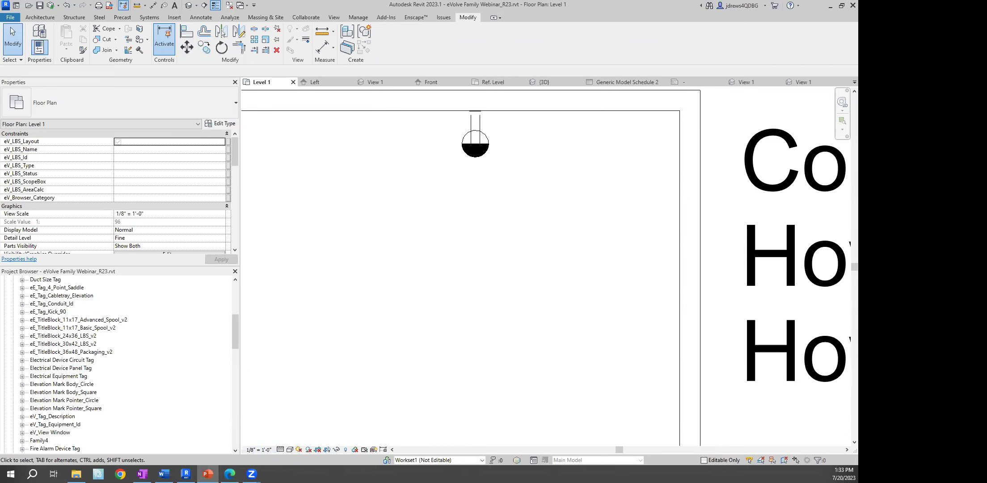
Show slide 5 'Questions' of the Revit Families presentation in PowerPoint, then return to Revit
click(208, 473)
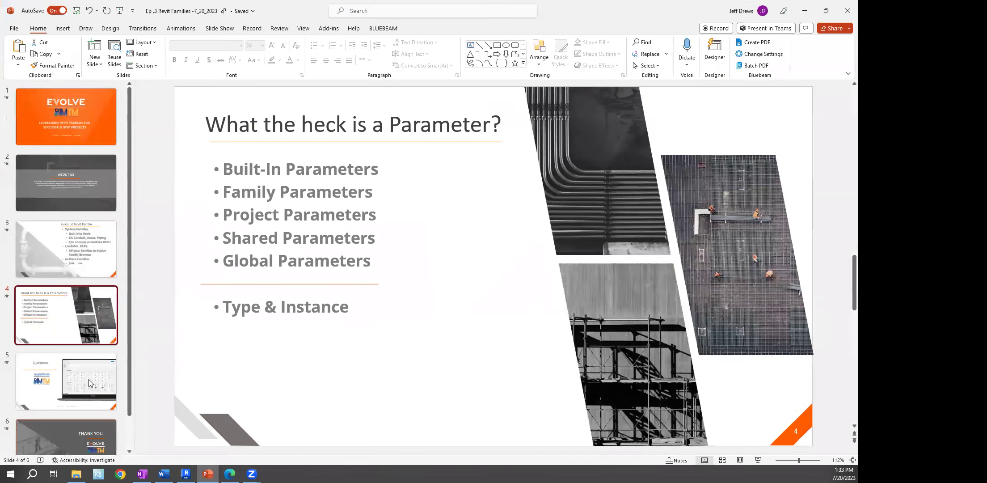
click(88, 379)
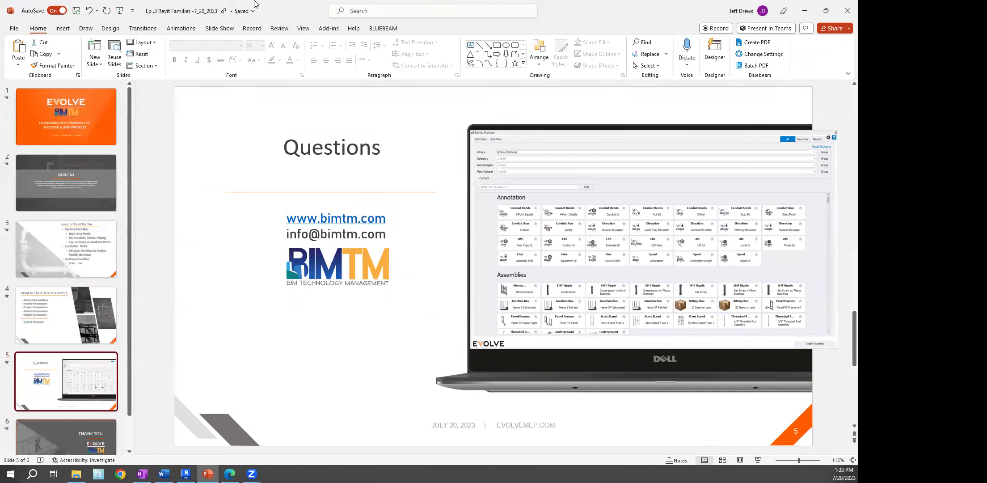
click(119, 10)
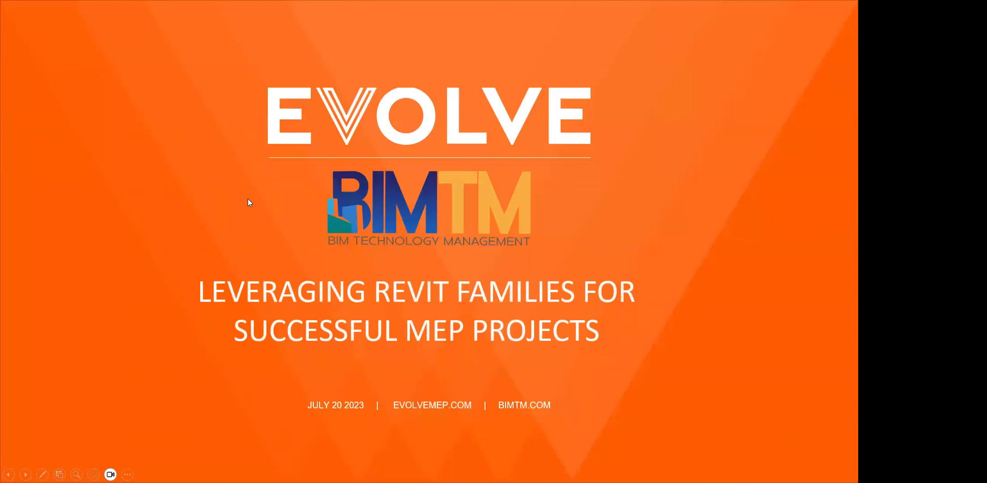
key(Escape)
click(89, 380)
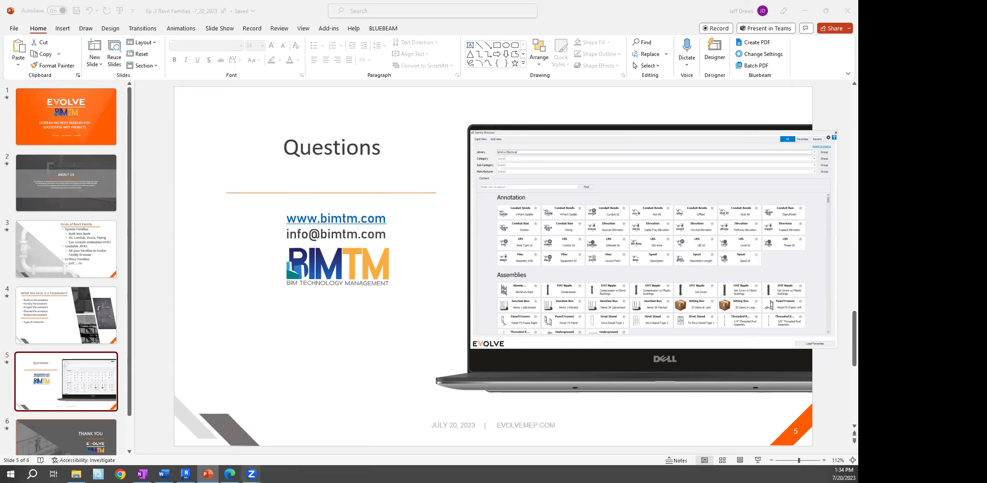
key(alt+Tab)
Open the eE_LT_Recessed_Troffer_v2 troffer family and review its Family Types parameters
scroll(366, 308, down, 4)
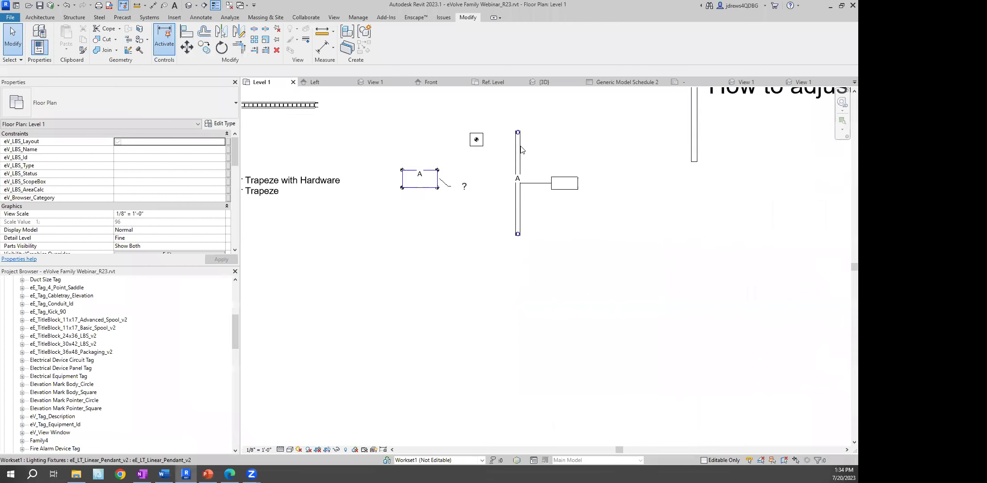
scroll(503, 232, up, 3)
click(452, 268)
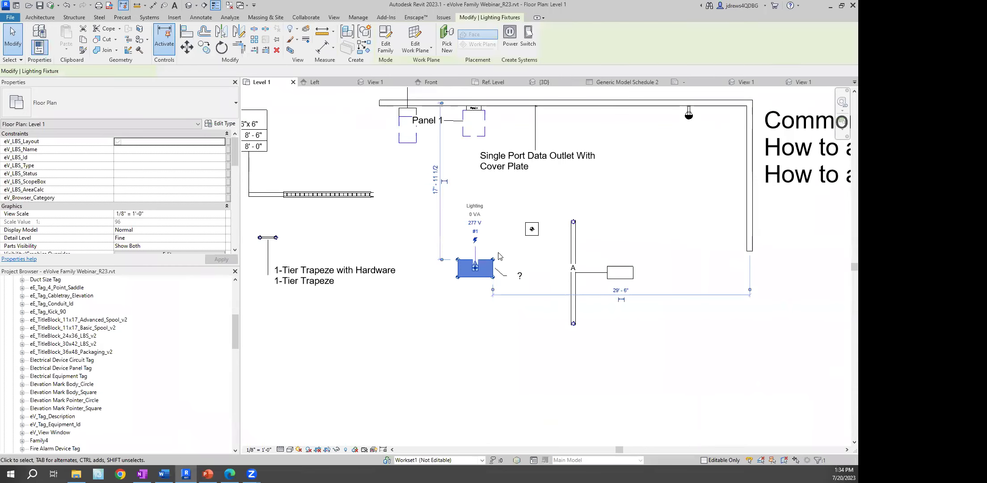
click(385, 40)
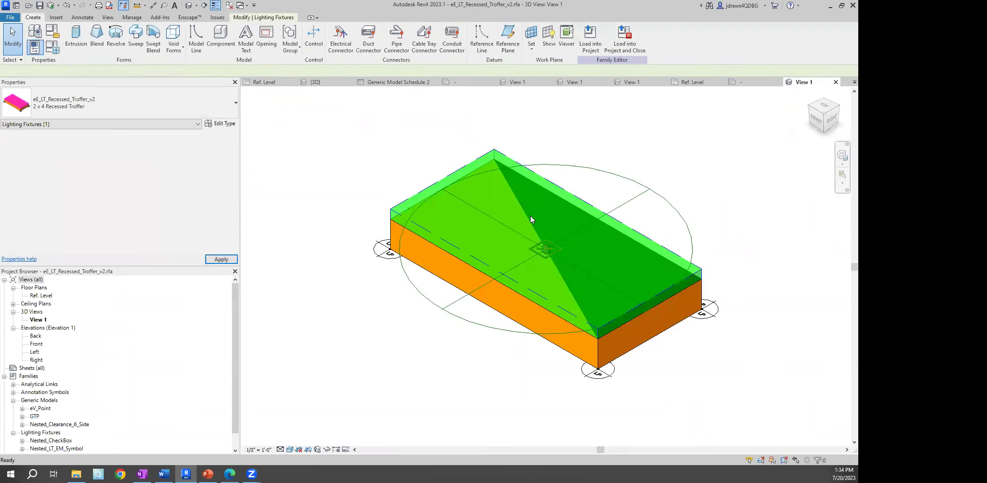
click(56, 50)
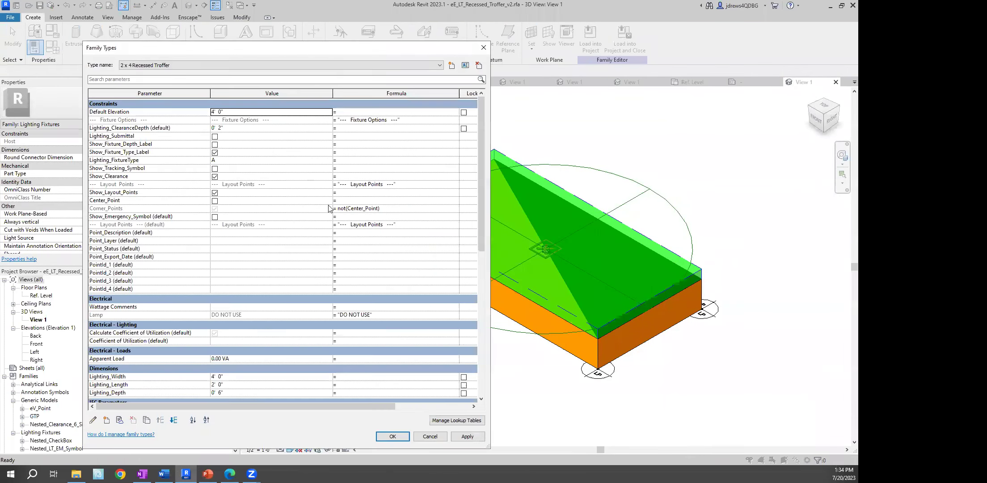
drag(483, 140, 488, 175)
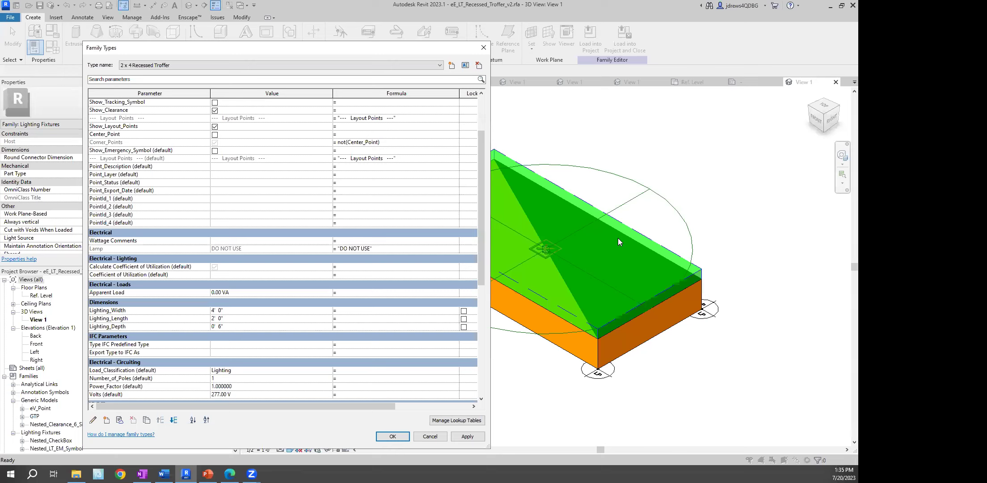
click(483, 47)
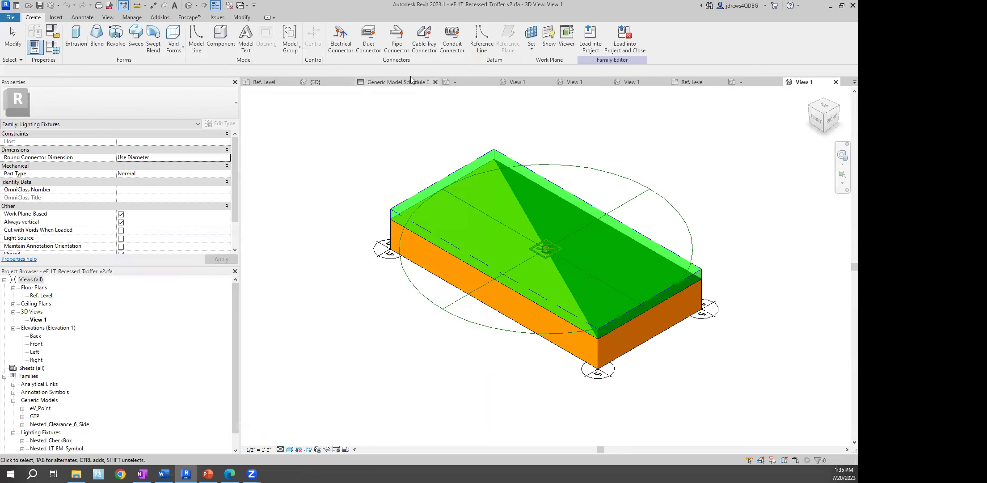
Close the inactive views from Family3's Ref. Level plan and switch to the webinar project's Level 1 plan
click(268, 79)
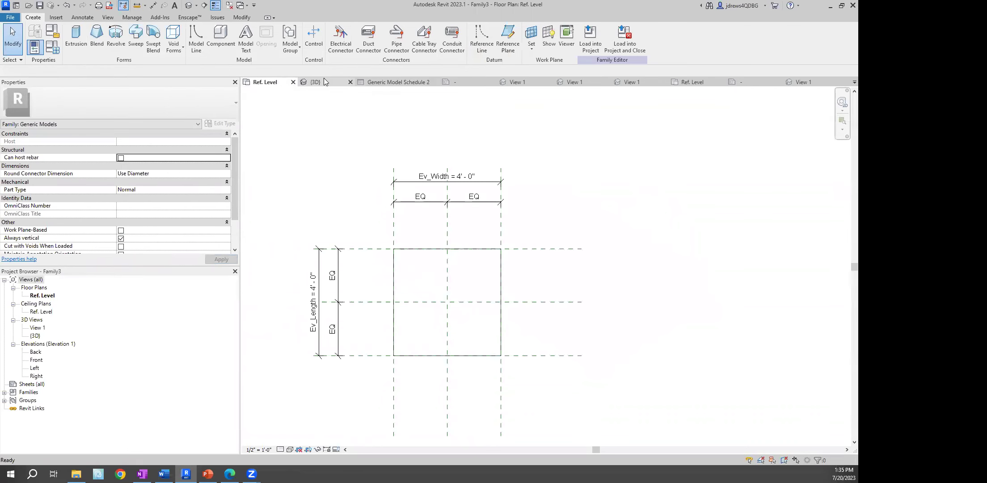
click(228, 5)
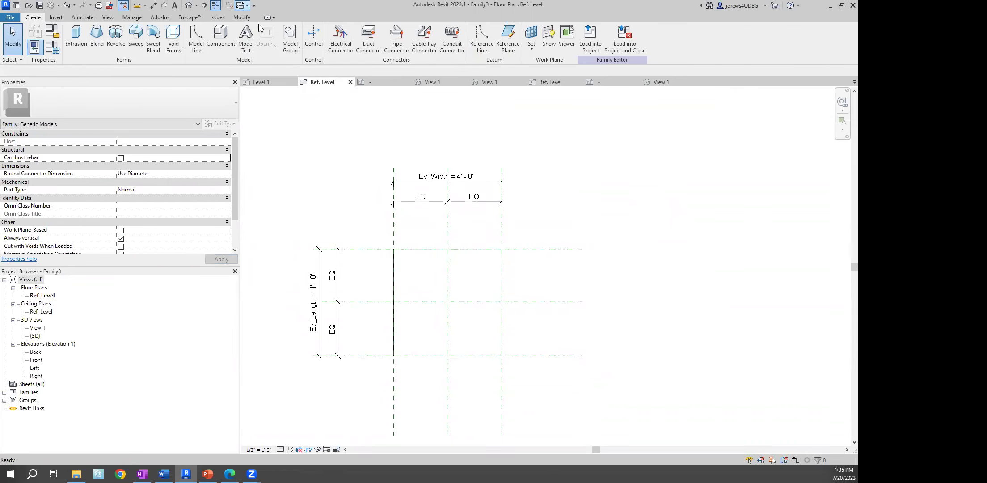
click(242, 6)
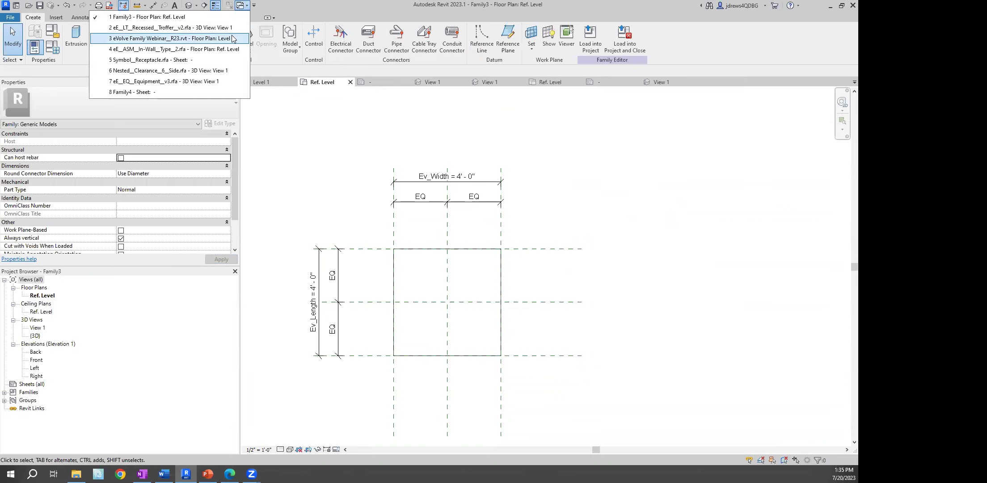
click(201, 40)
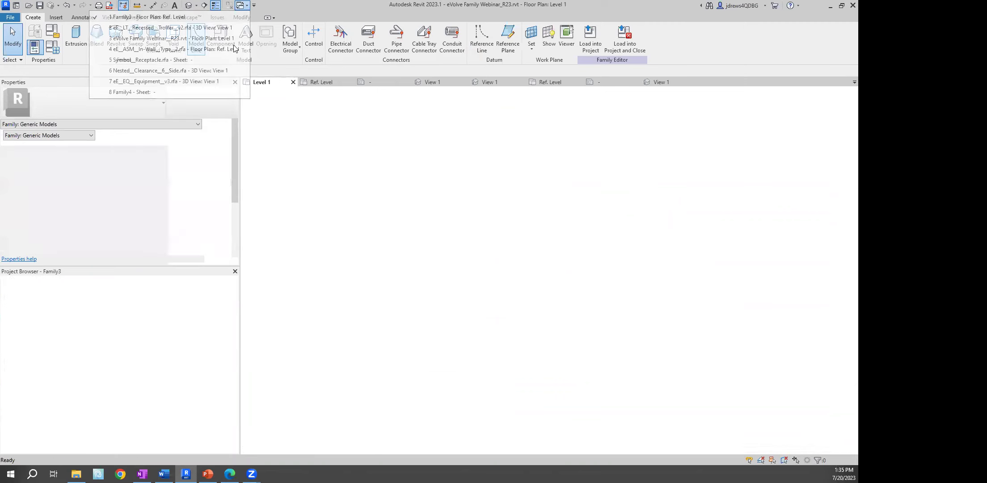
scroll(469, 244, up, 4)
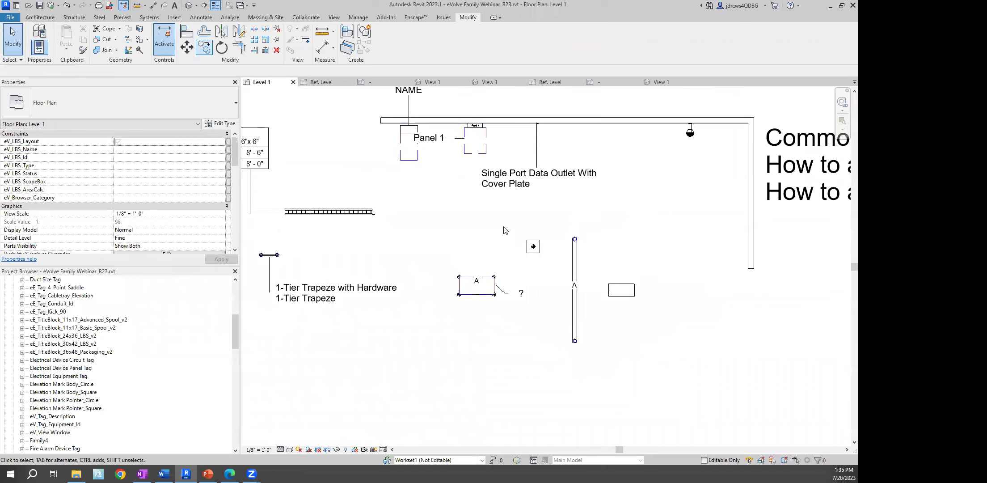
middle_drag(373, 112, 468, 125)
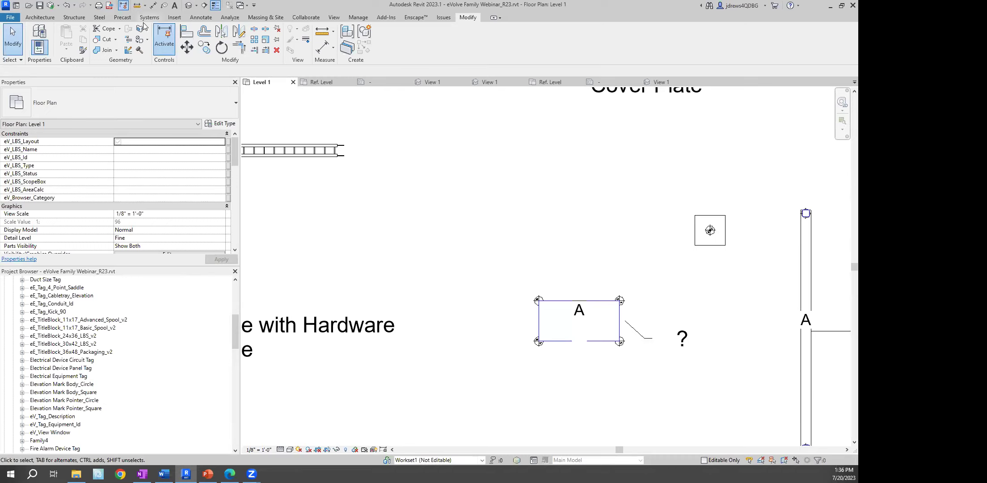
Open the default 3D view and orbit to the green electrical equipment from the left side
click(189, 5)
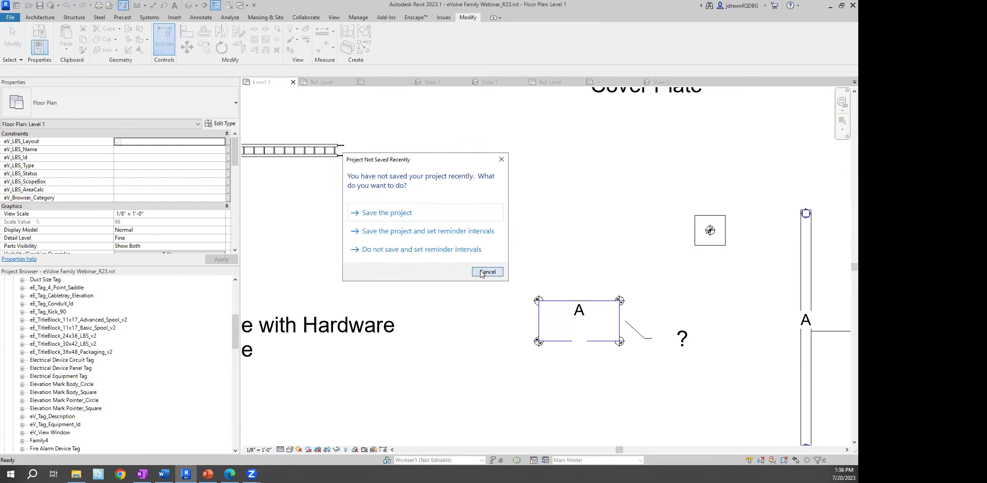
click(488, 270)
middle_drag(498, 256, 385, 252)
scroll(432, 268, up, 3)
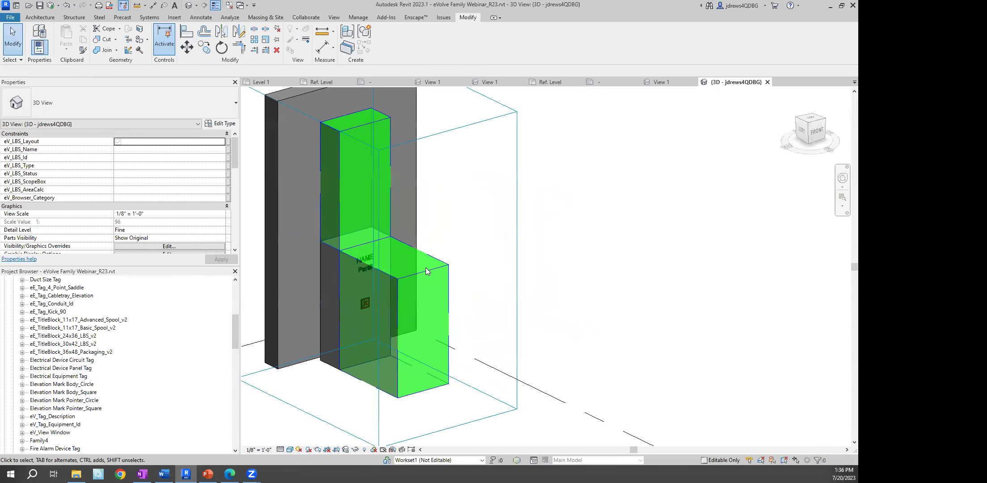
click(425, 272)
shift+middle_drag(371, 302, 442, 302)
Review the view's filters in Visibility/Graphic Overrides and close without changes
key(g)
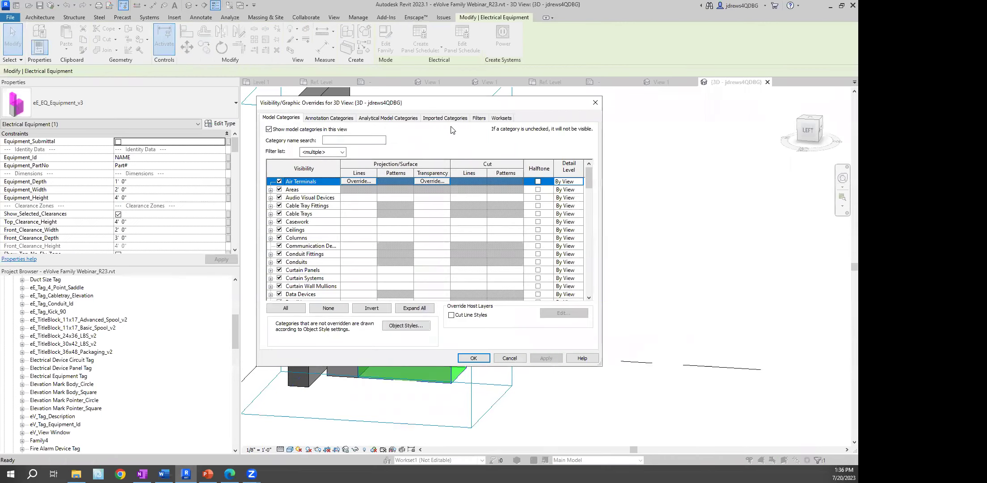
click(478, 118)
click(510, 358)
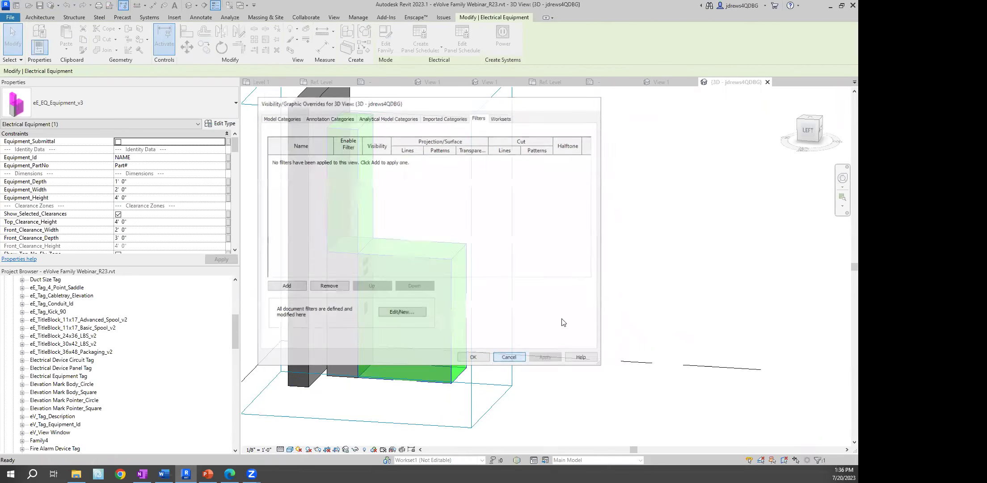
Reselect the eE_EQ_Equipment_v3 electrical equipment in the 3D view
click(562, 322)
click(399, 254)
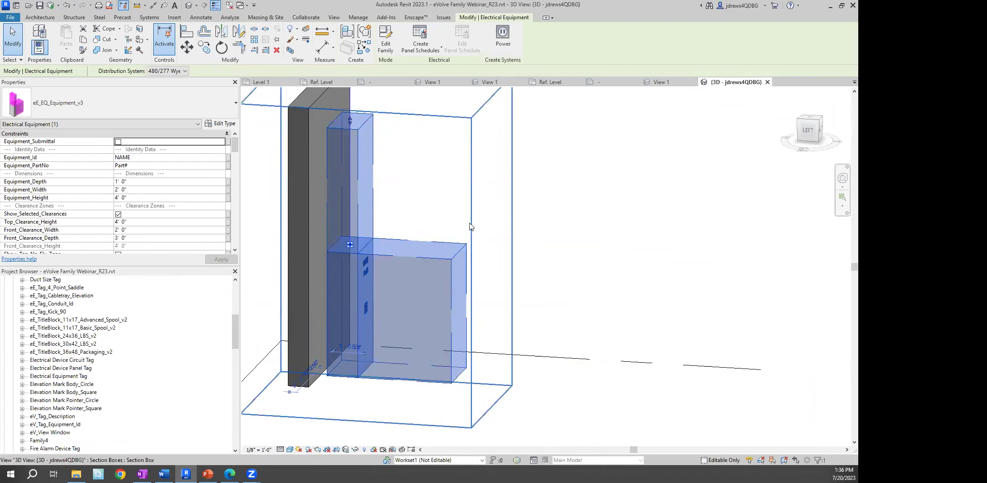
click(420, 199)
click(415, 256)
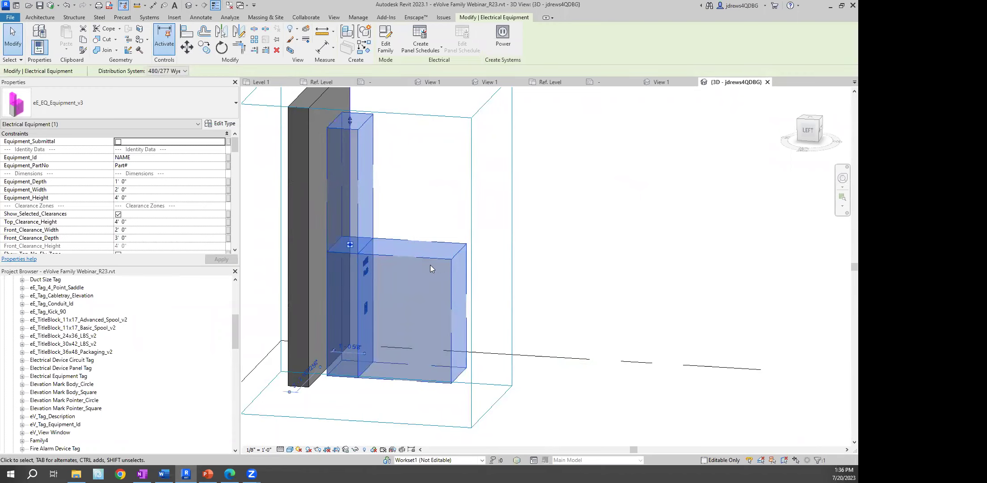
click(420, 187)
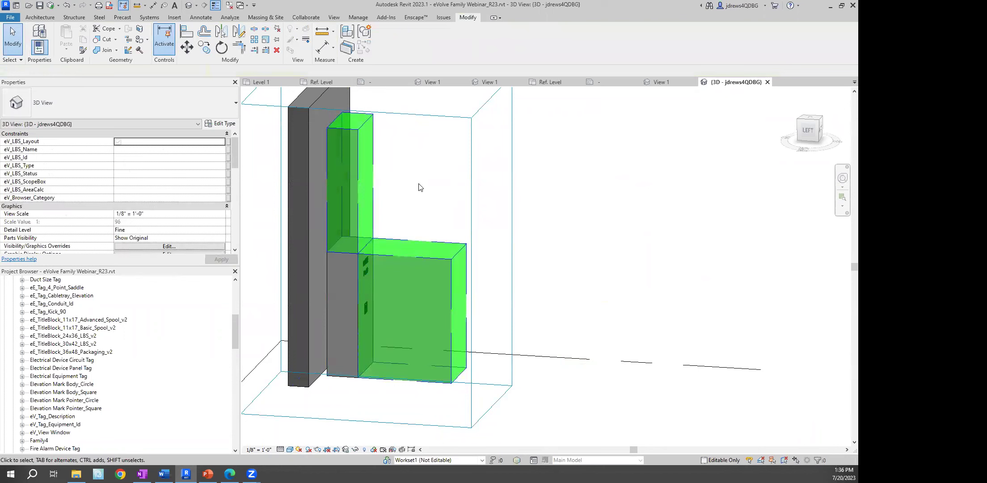
click(418, 260)
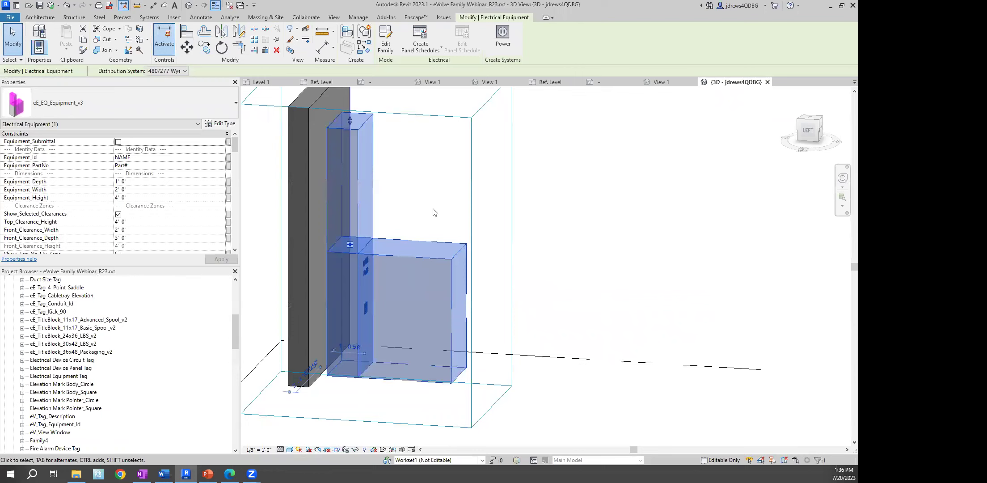
click(358, 17)
click(38, 36)
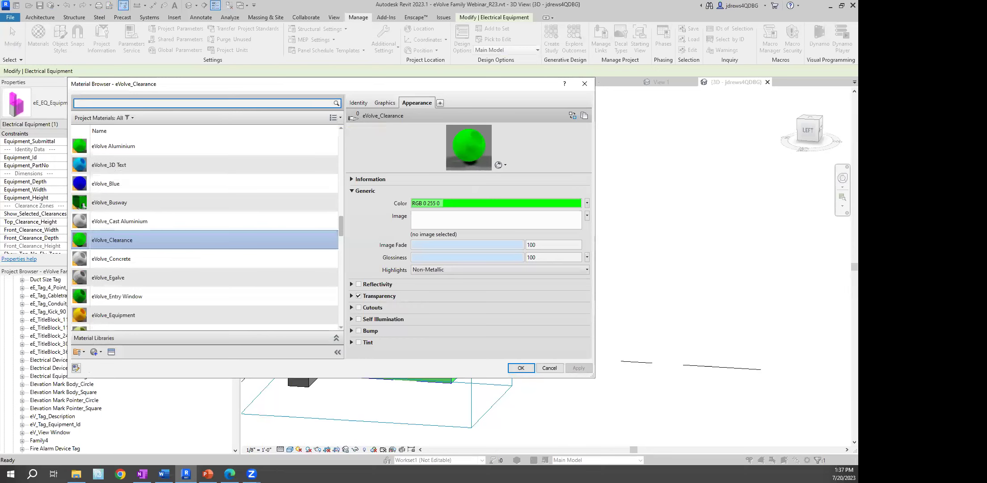
click(549, 368)
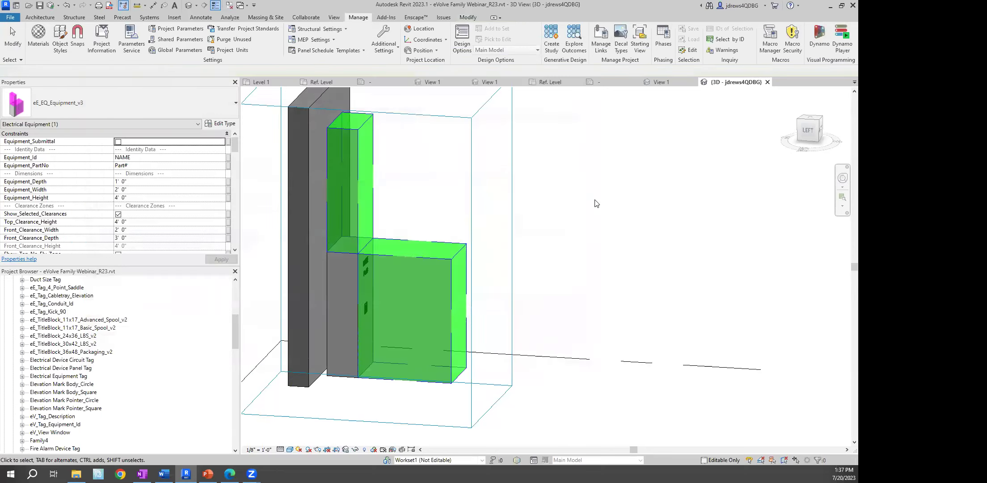
right_click(595, 202)
click(624, 206)
Dismiss the 3D view's context menu and open Floor Plans > Level 1 from the Project Browser
right_click(631, 209)
click(648, 214)
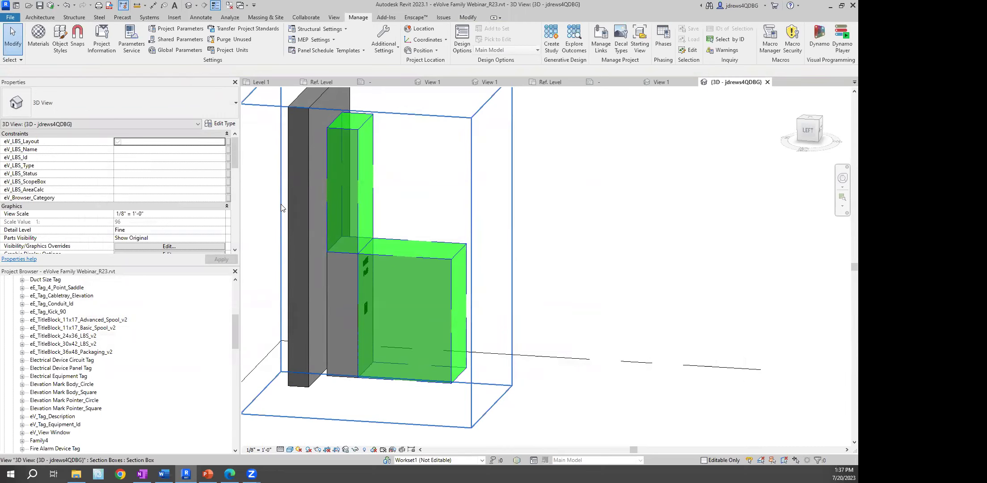
drag(236, 328, 236, 291)
double_click(46, 296)
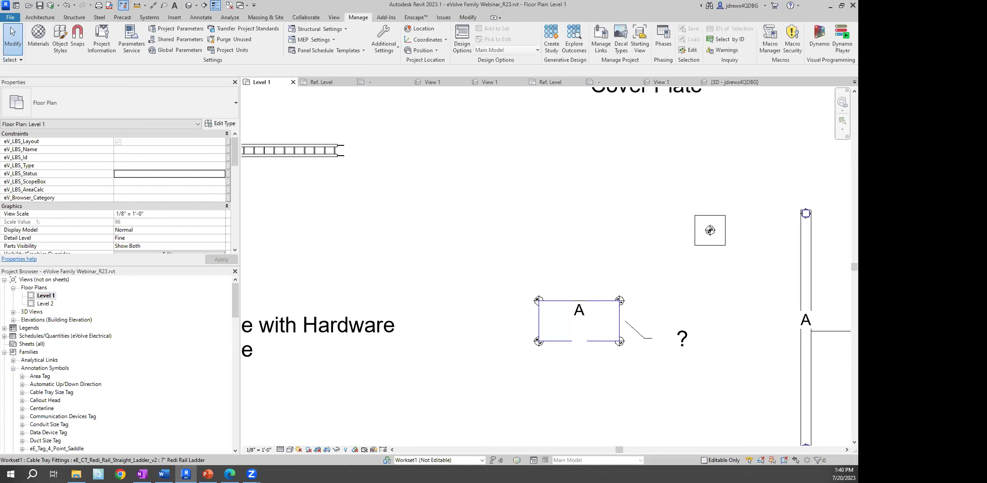
Open Panel 1's equipment family, then its nested Nested_Clearance_6_Side family, for editing
scroll(420, 183, down, 3)
middle_drag(427, 181, 448, 249)
scroll(453, 166, up, 4)
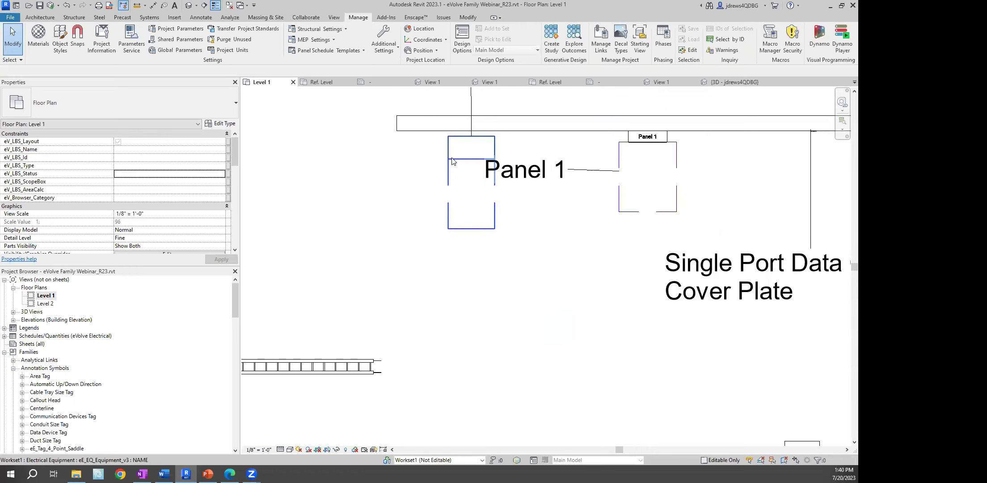
click(452, 162)
click(397, 231)
click(454, 179)
click(389, 49)
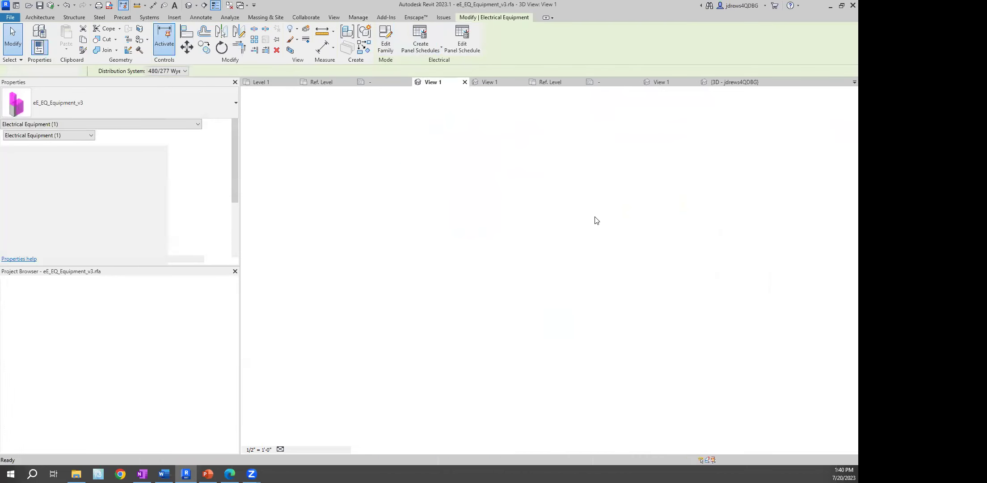
click(443, 290)
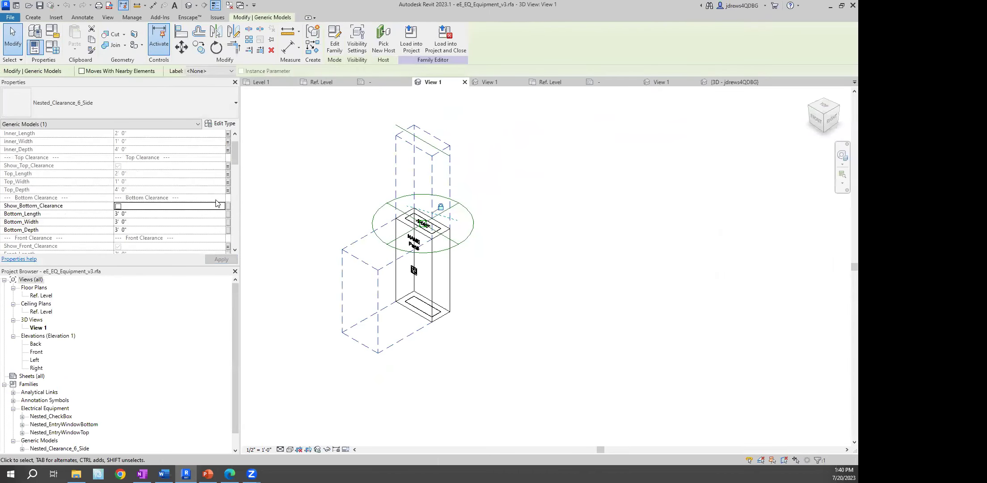
click(335, 43)
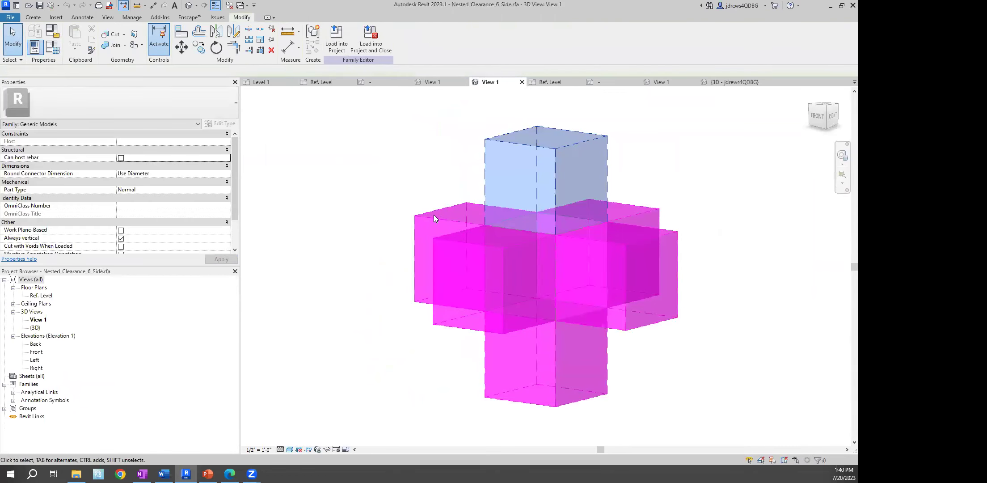
Set the clearance extrusion's eVolve_Clearance material colour to red (RGB 255,0,0)
click(436, 219)
click(201, 198)
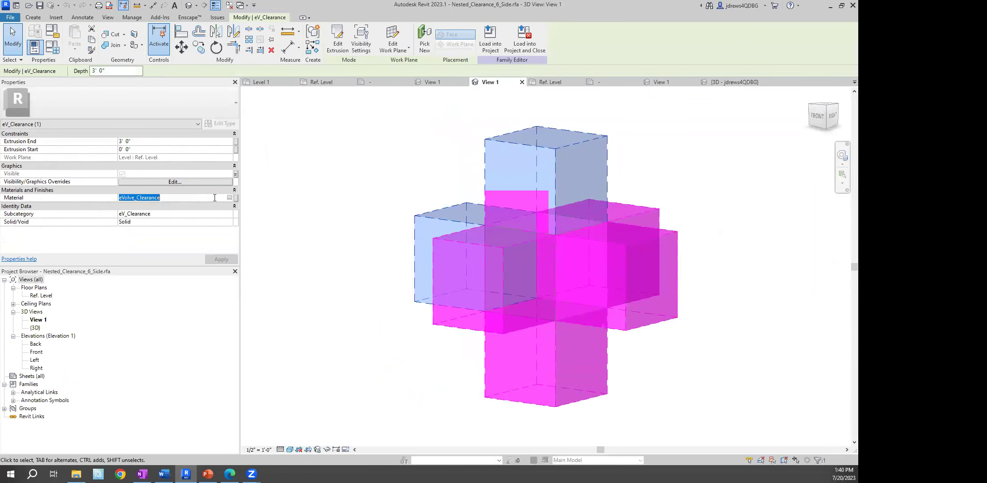
click(236, 198)
click(461, 203)
click(251, 238)
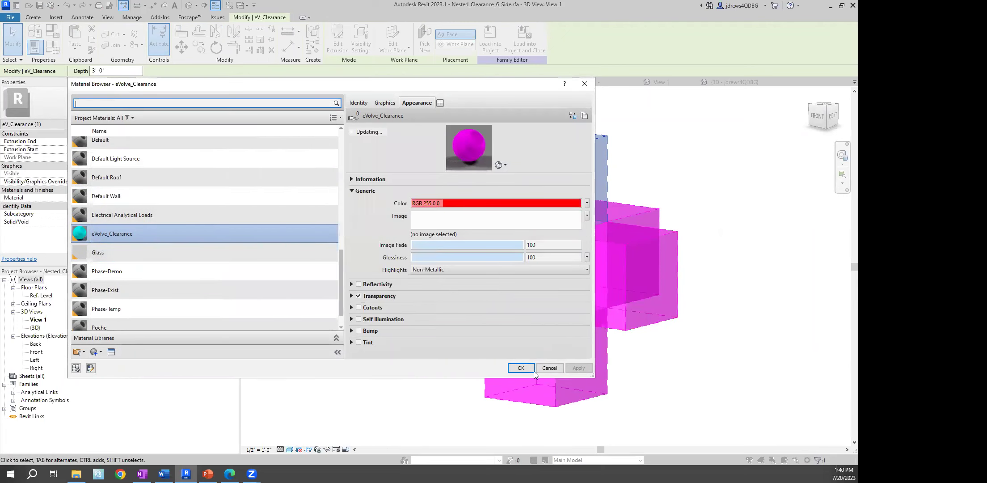
click(521, 367)
Load the clearance family into eE_EQ_Equipment_v3.rfa, overwriting the existing version
click(371, 169)
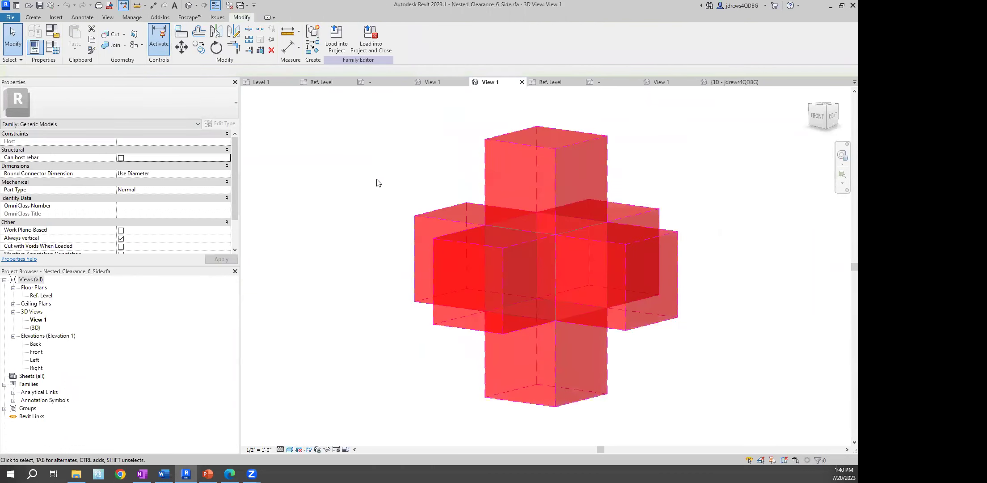
click(337, 40)
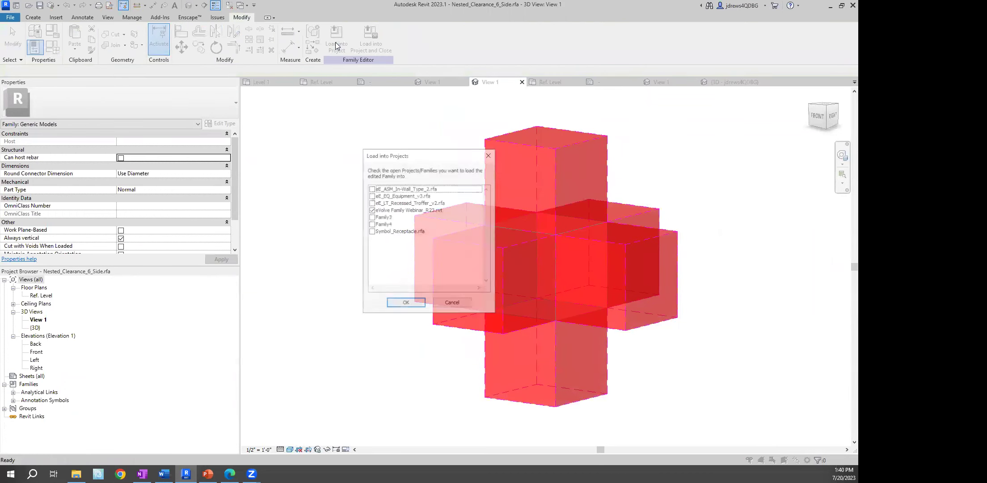
click(371, 210)
click(371, 195)
click(406, 304)
click(413, 214)
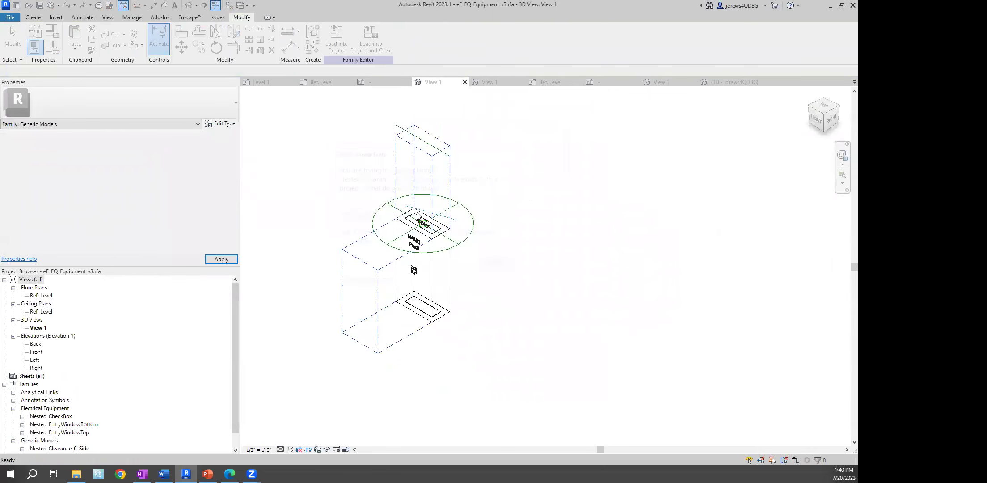
Start loading the equipment family into a project, then cancel the load twice
scroll(337, 165, up, 2)
middle_drag(381, 223, 369, 185)
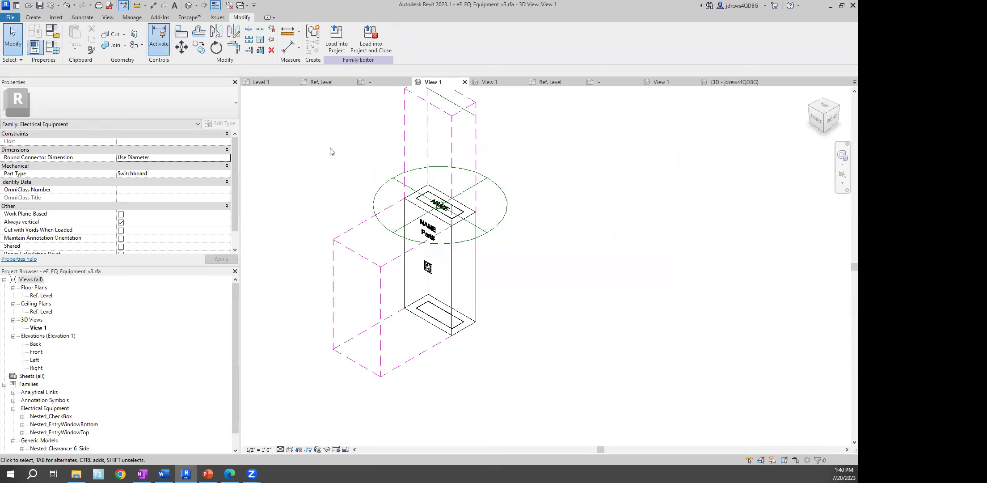
click(343, 45)
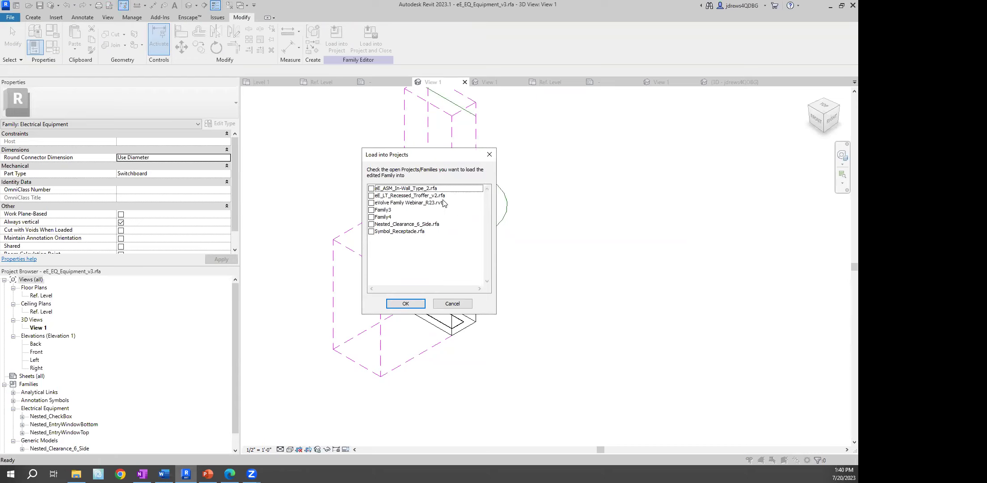
click(447, 302)
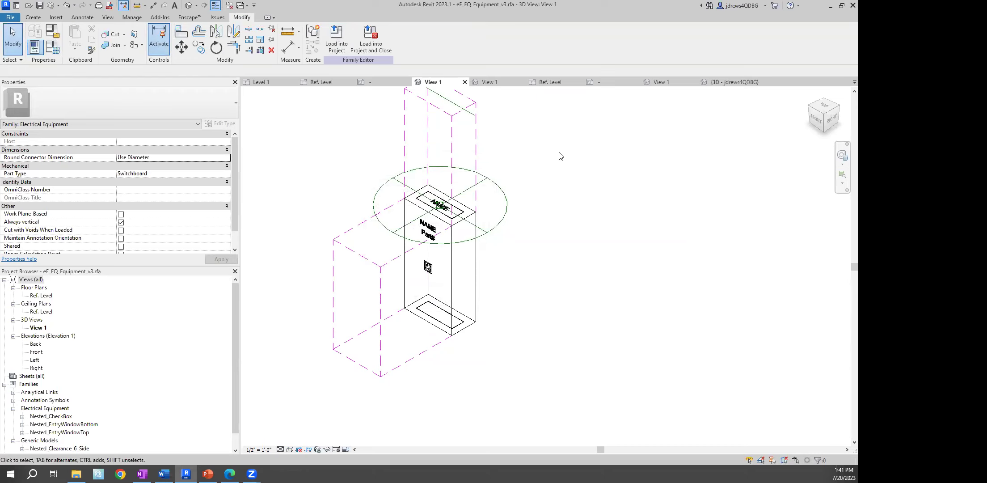
click(337, 39)
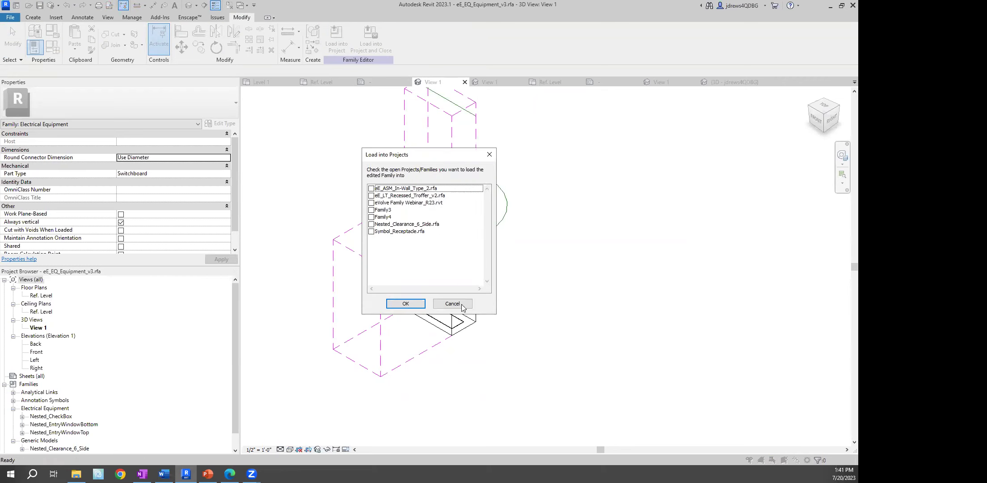
click(452, 303)
Dismiss the unsaved-project reminder and switch to eVolve Family Webinar_R23 Floor Plan: Level 1
click(317, 82)
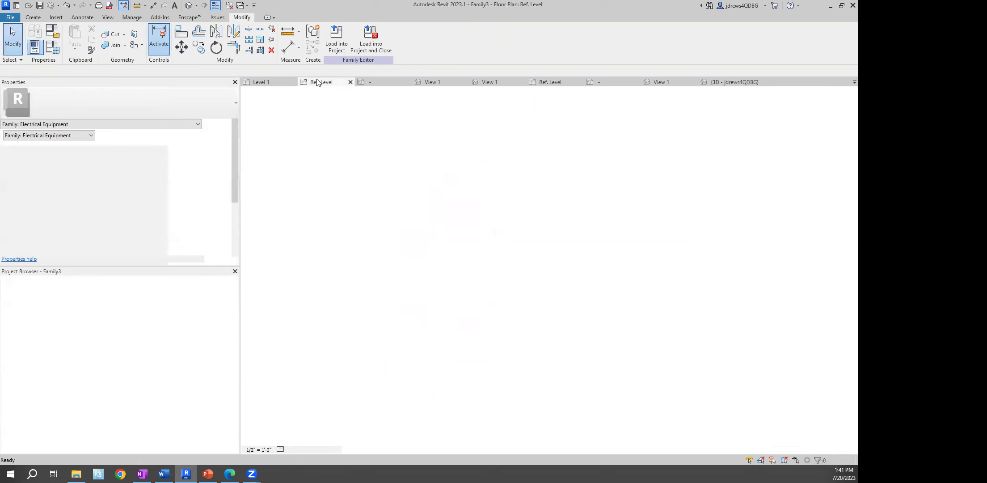
click(501, 159)
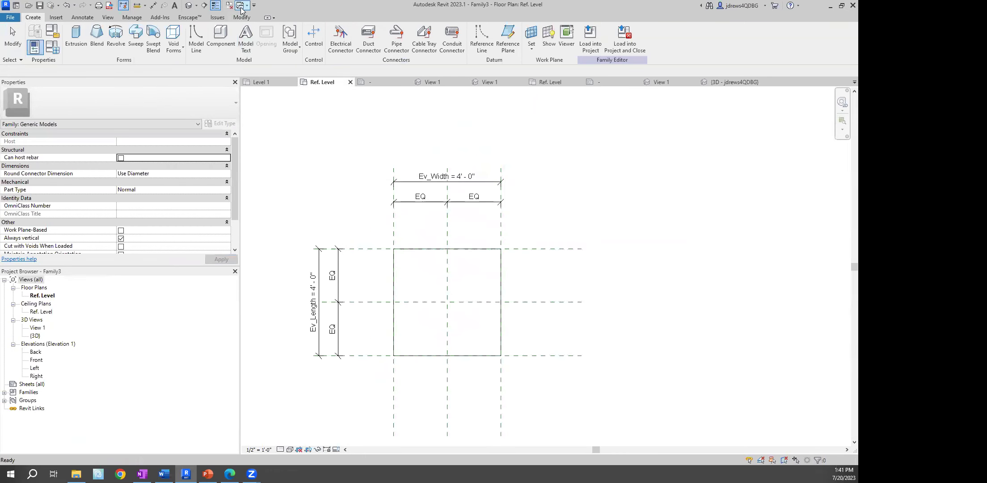
click(241, 6)
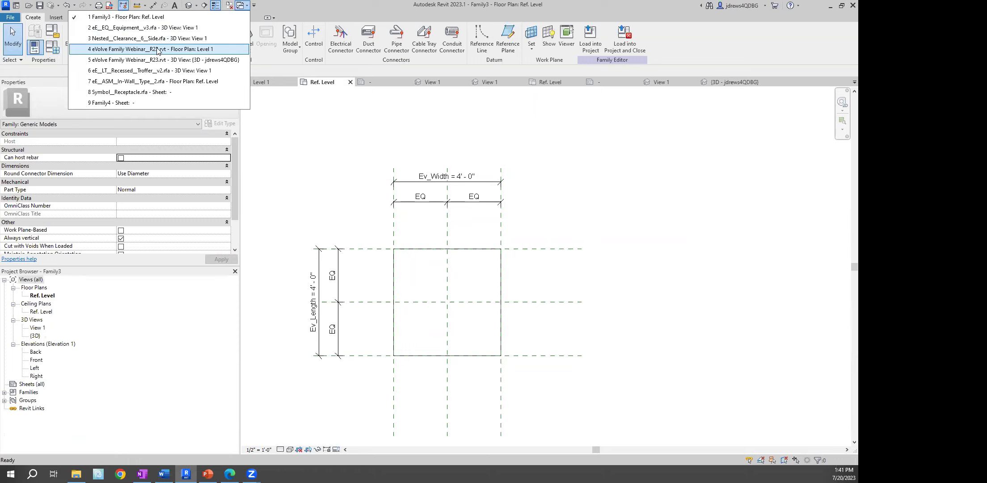
click(158, 49)
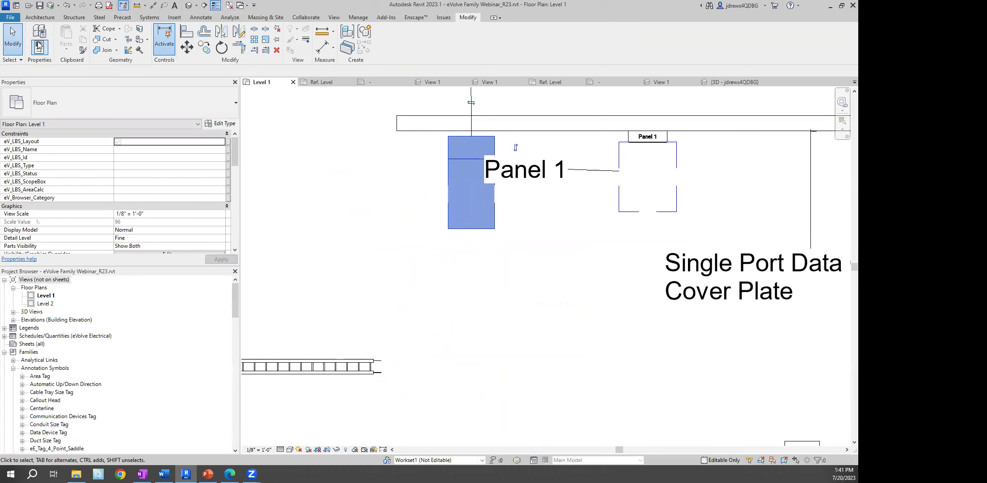
click(40, 18)
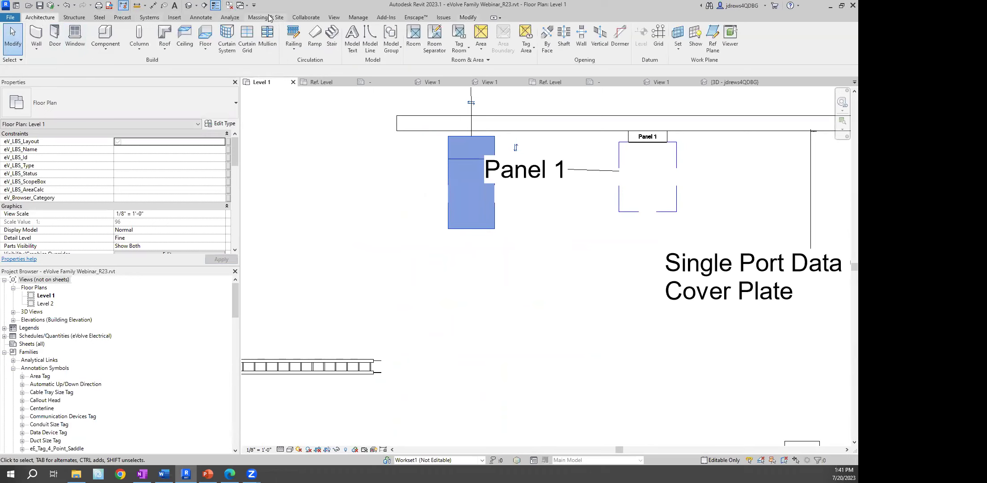
click(357, 18)
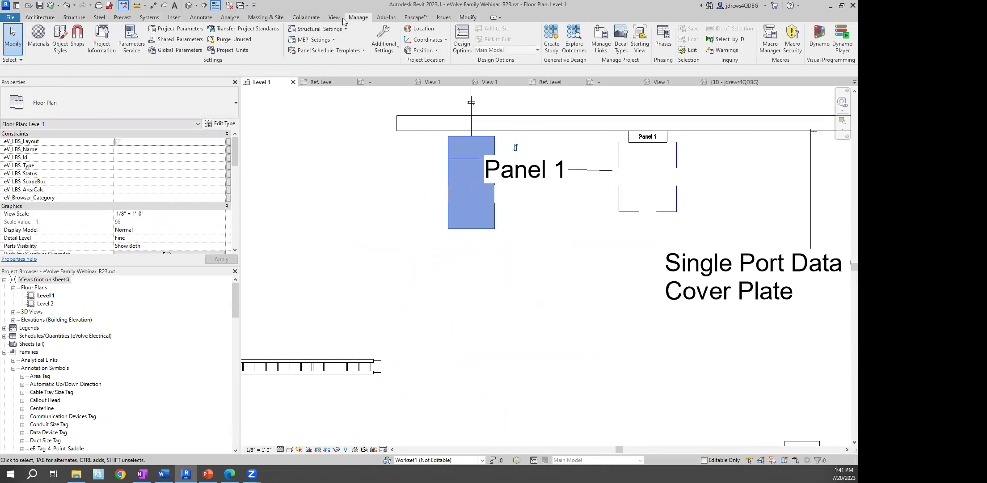
click(38, 40)
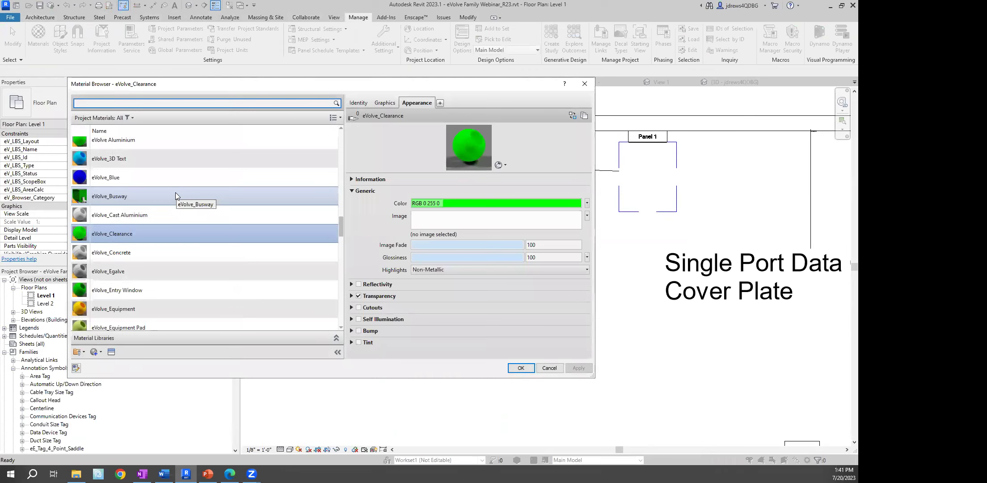
click(584, 84)
right_click(322, 171)
Pan the Level 1 plan to the four Family3 instances and double-click one to edit Family3
right_click(337, 173)
click(345, 179)
scroll(344, 179, down, 5)
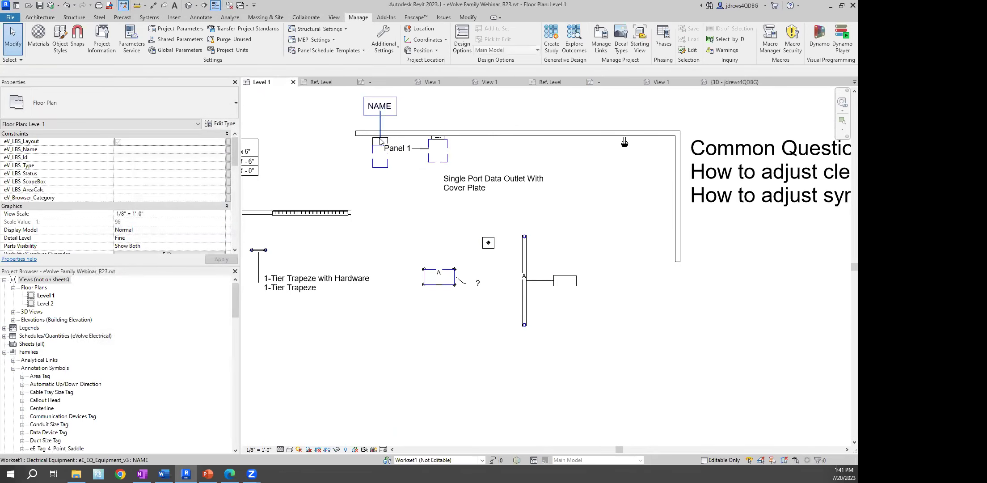
click(377, 154)
scroll(337, 137, down, 3)
middle_drag(336, 136, 302, 260)
scroll(370, 154, up, 2)
key(Escape)
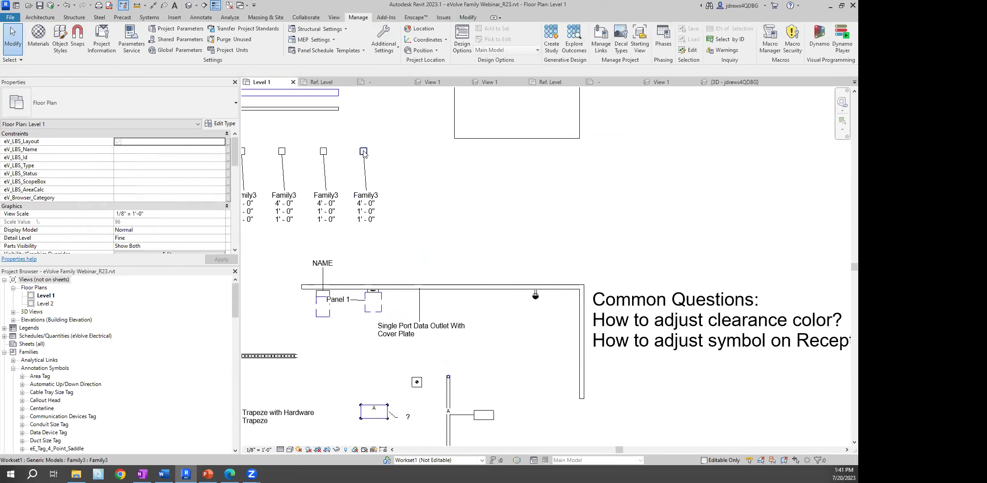
double_click(371, 154)
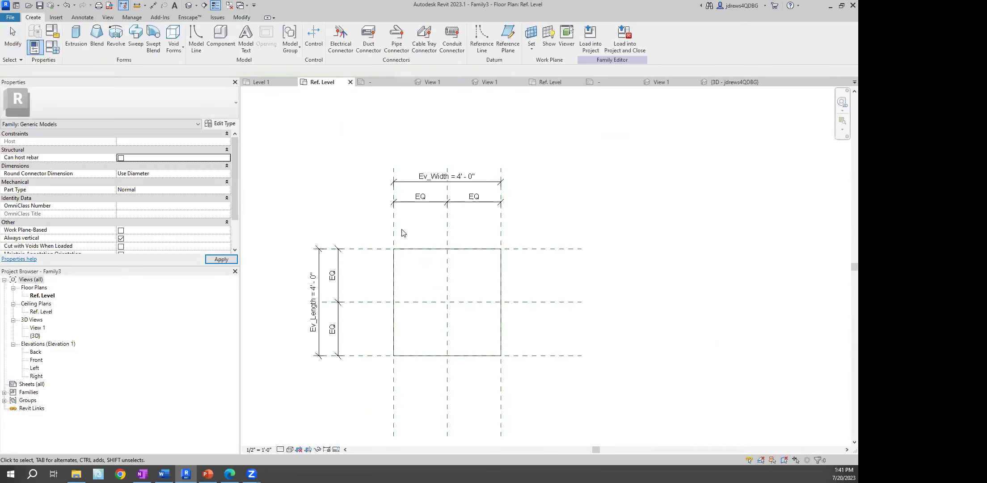
Change Family3's Ev_Length to 2' 0" in Family Types and start Load into Project
click(35, 47)
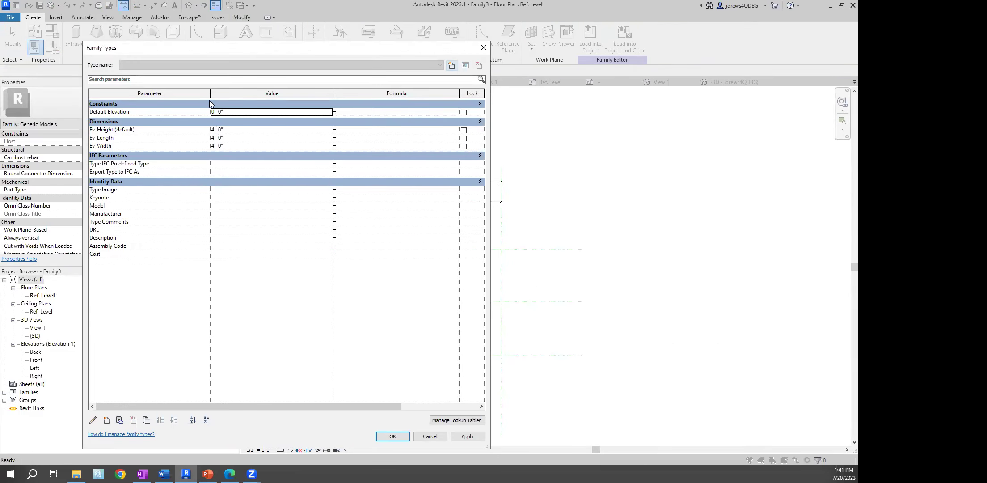
click(454, 65)
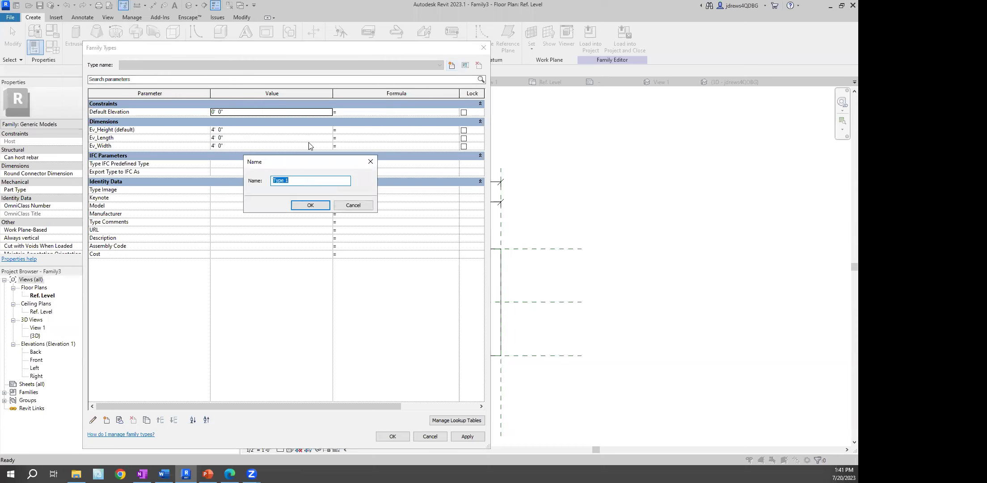
key(Return)
click(243, 137)
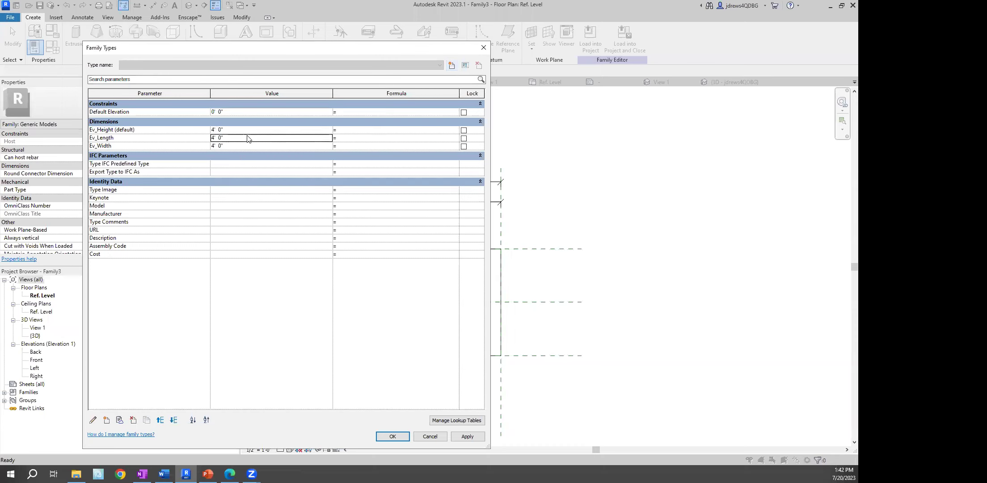
text(2)
key(Tab)
click(392, 436)
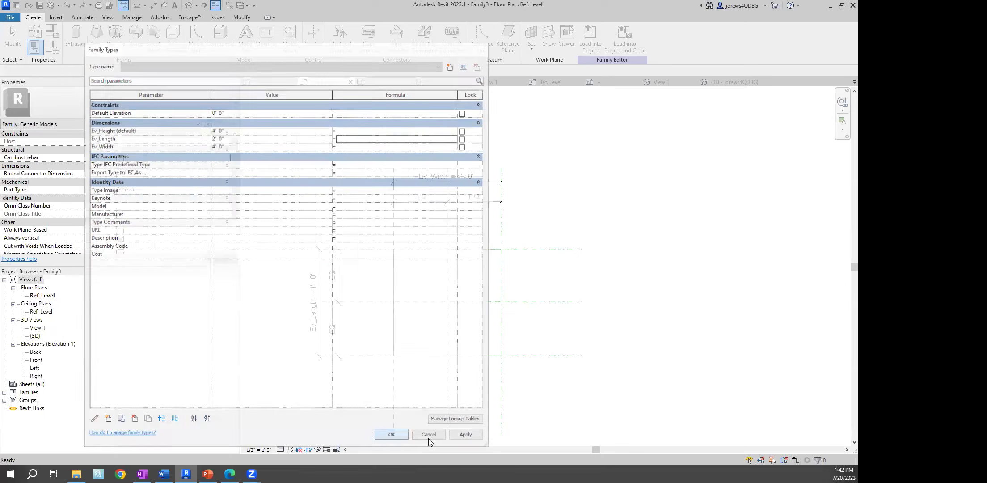
click(591, 40)
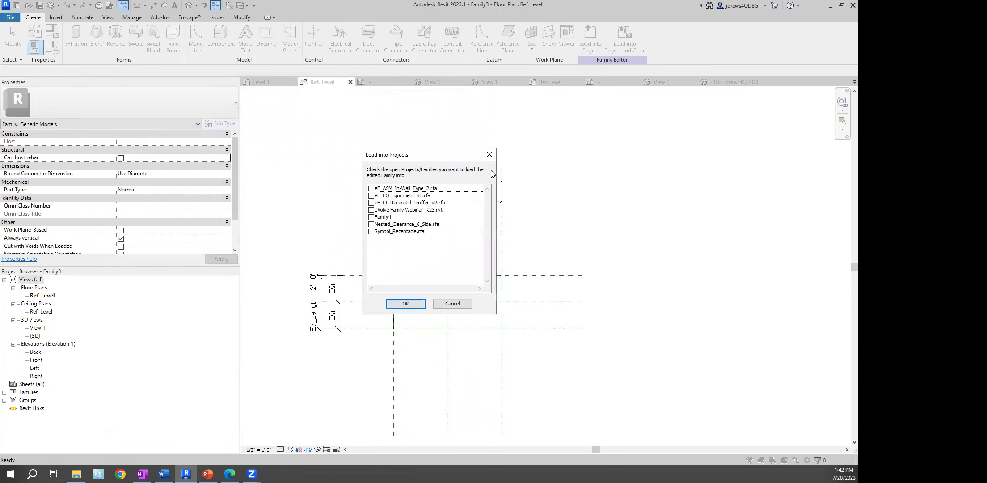
Load Family3 into the webinar project, overwriting the existing version and its parameter values
click(371, 210)
click(406, 303)
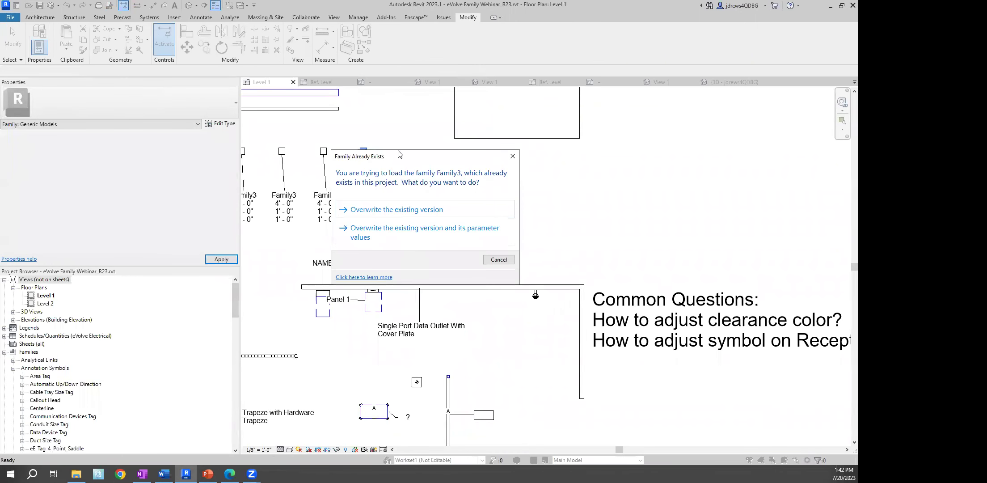
drag(399, 154, 337, 103)
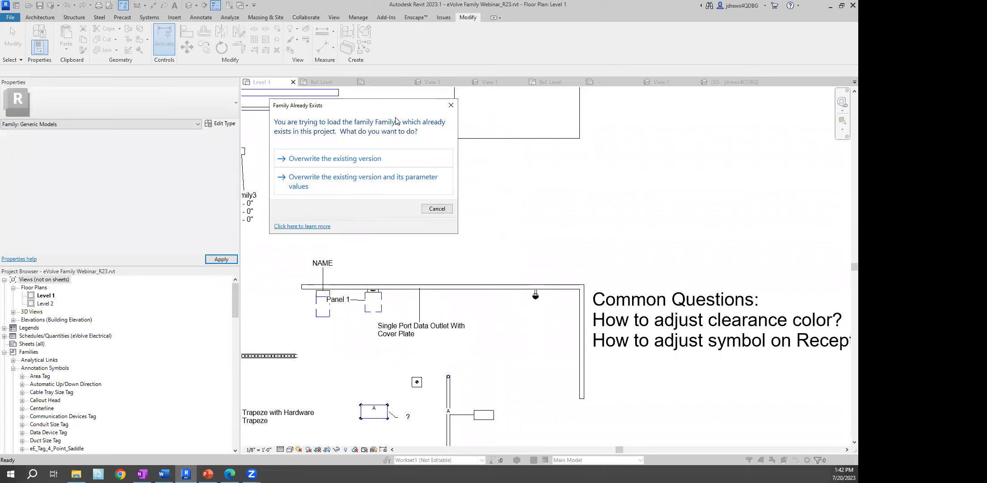
drag(368, 109, 515, 119)
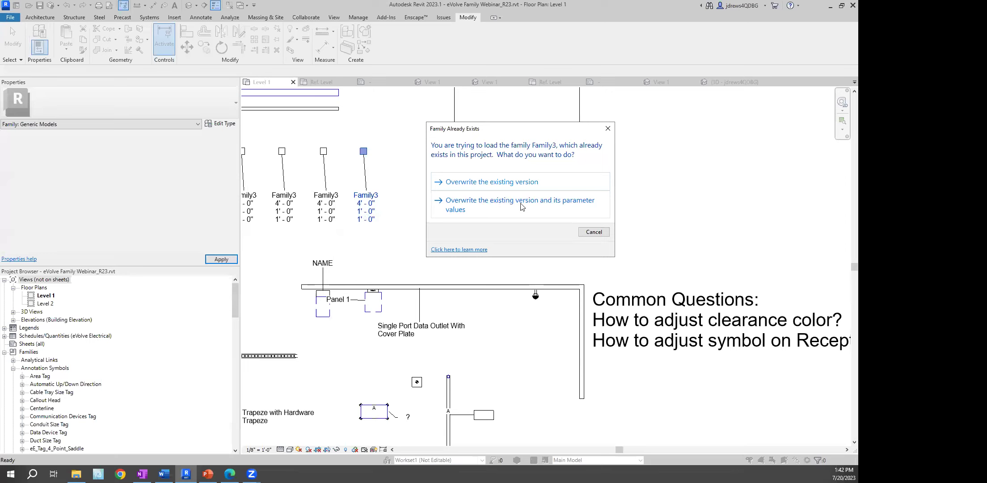
click(539, 208)
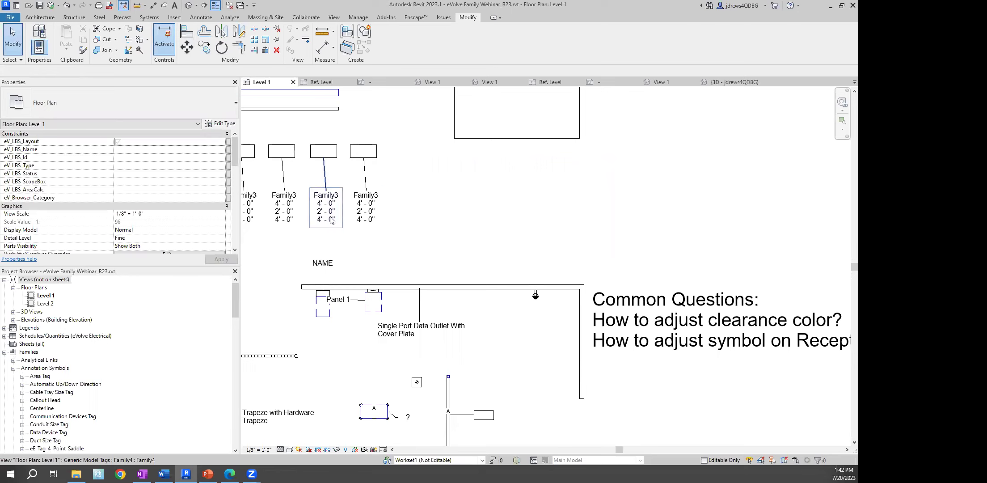
Open Family3 in the Family Editor from a selected instance in the Level 1 plan
middle_drag(299, 212, 481, 216)
scroll(439, 212, up, 1)
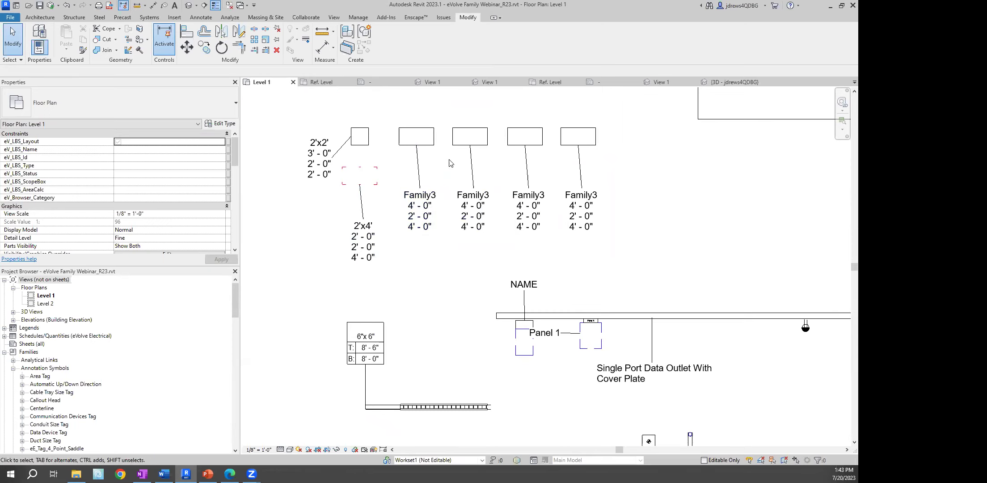
click(415, 134)
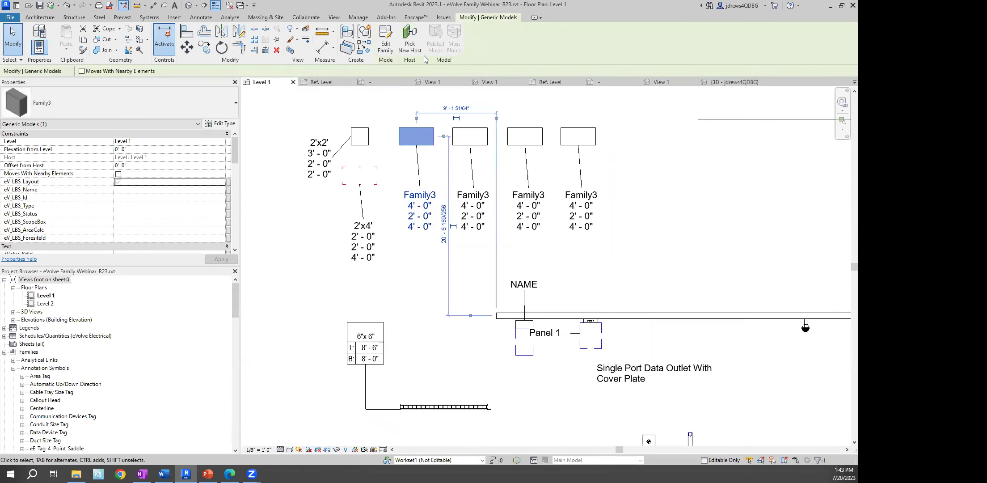
click(385, 43)
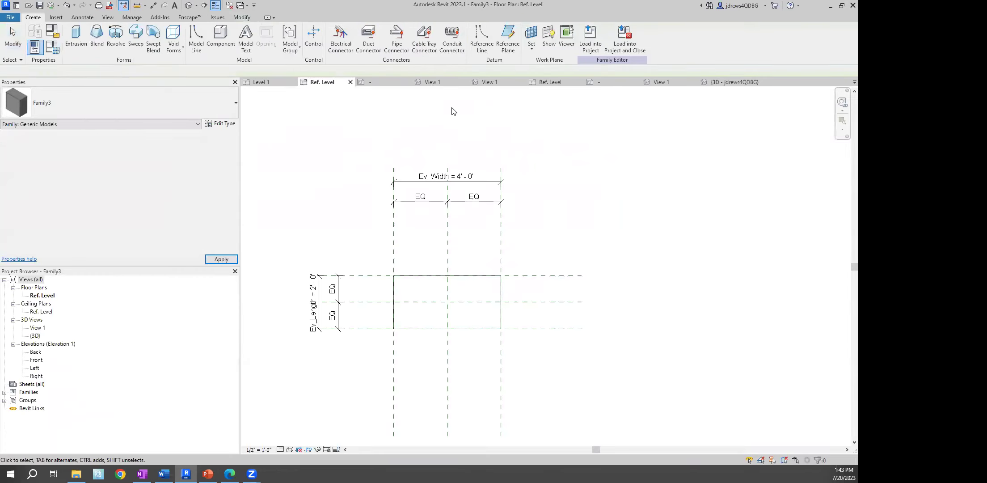
click(86, 38)
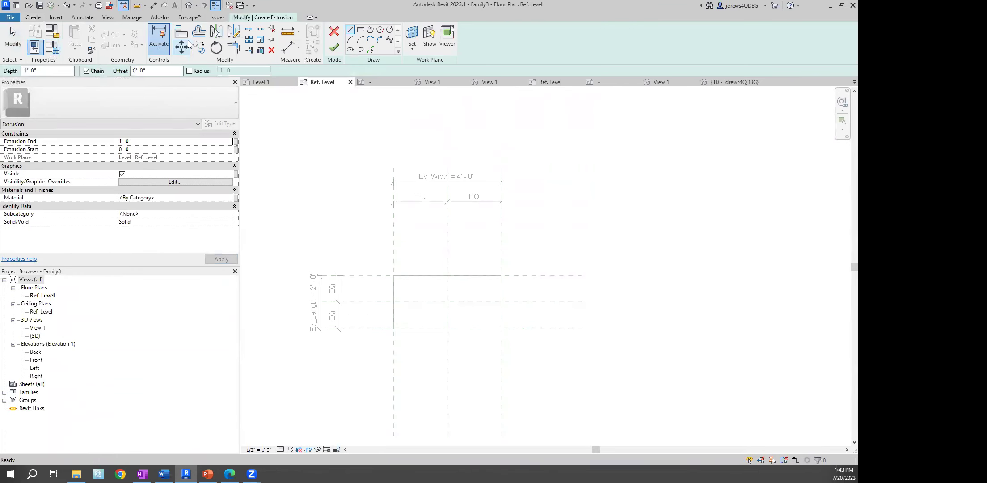
click(334, 31)
Set Family3's Ev_Width to 2' 0" and load it into the webinar project
click(52, 51)
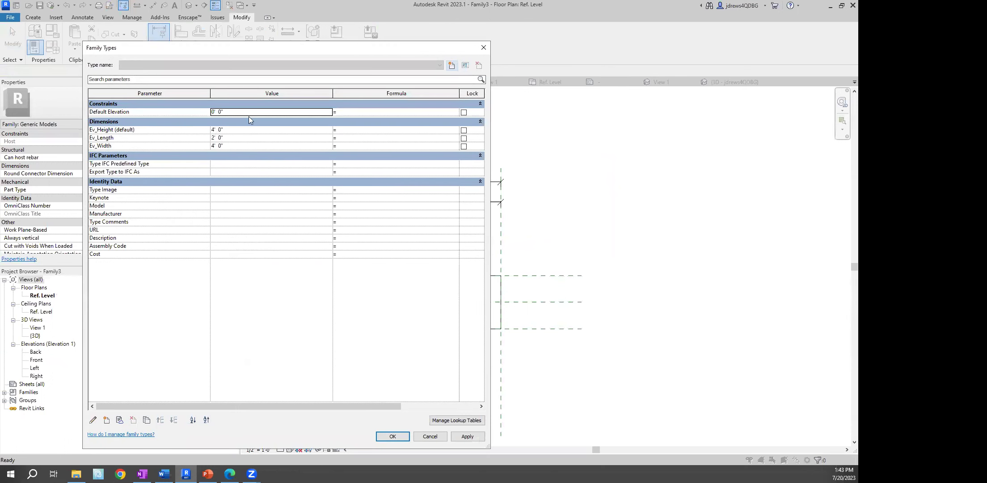
click(231, 131)
click(230, 145)
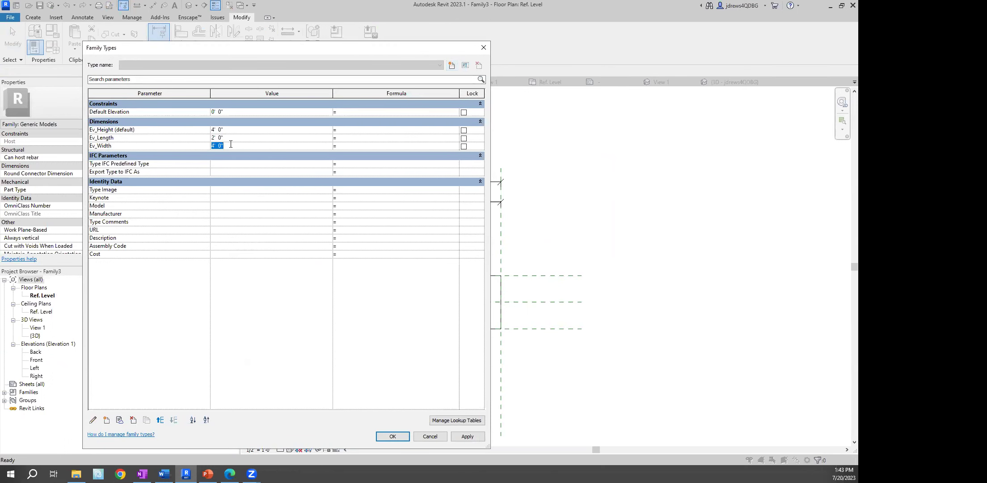
text(1)
click(234, 139)
click(393, 436)
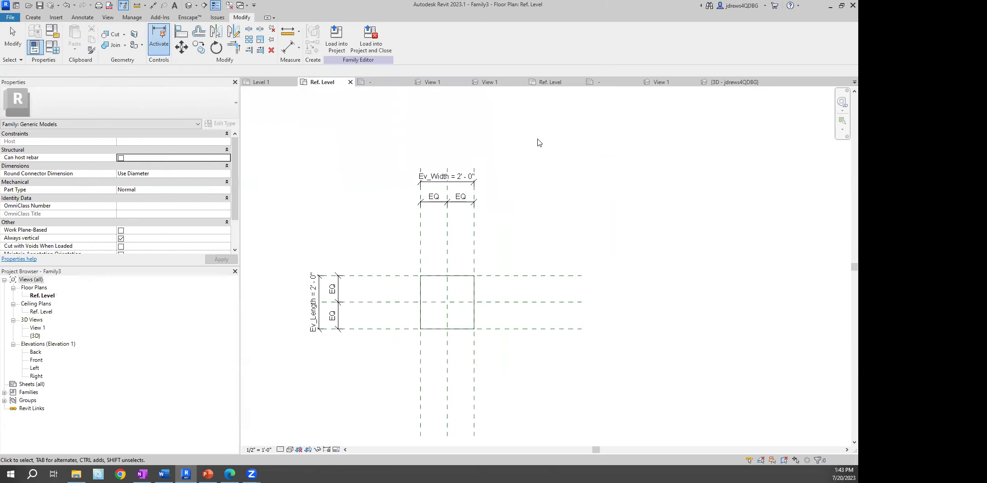
click(338, 45)
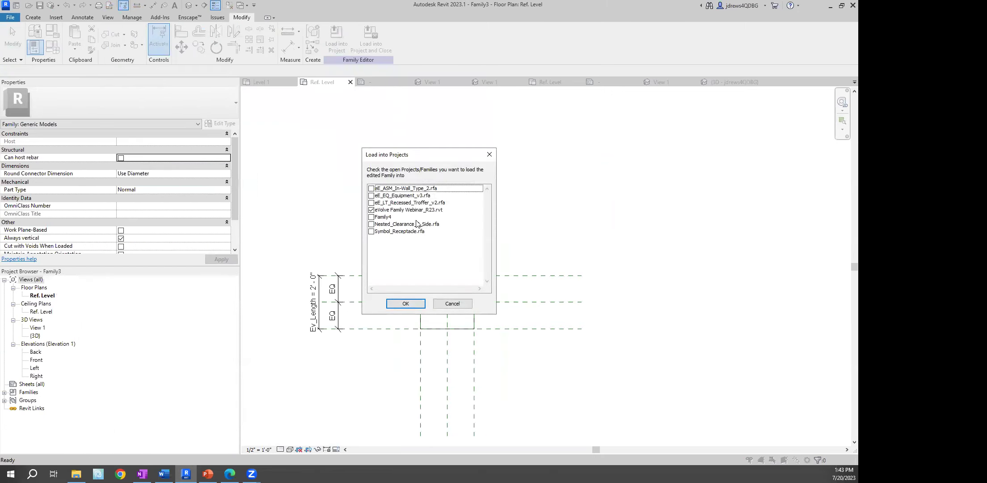
click(405, 304)
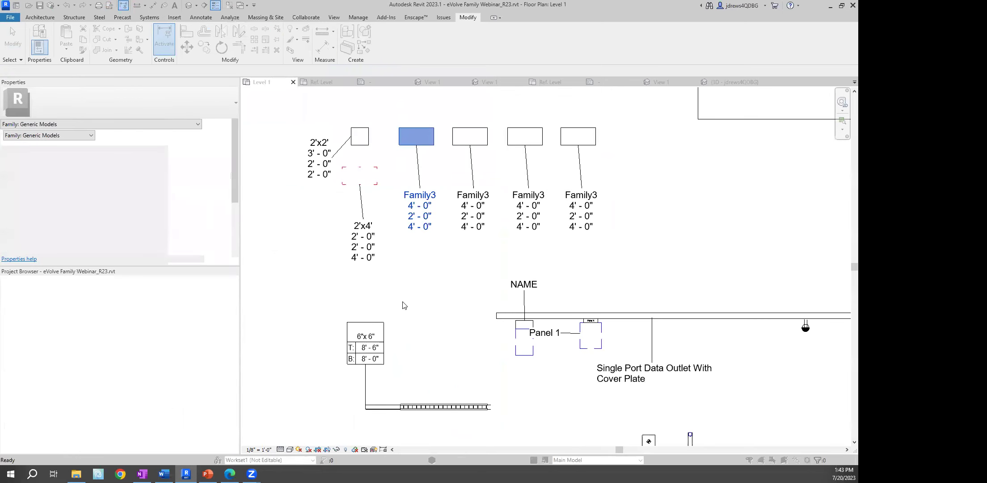
Overwrite Family3 with its parameter values, then check an instance's type properties and cancel
drag(418, 158, 184, 150)
click(197, 229)
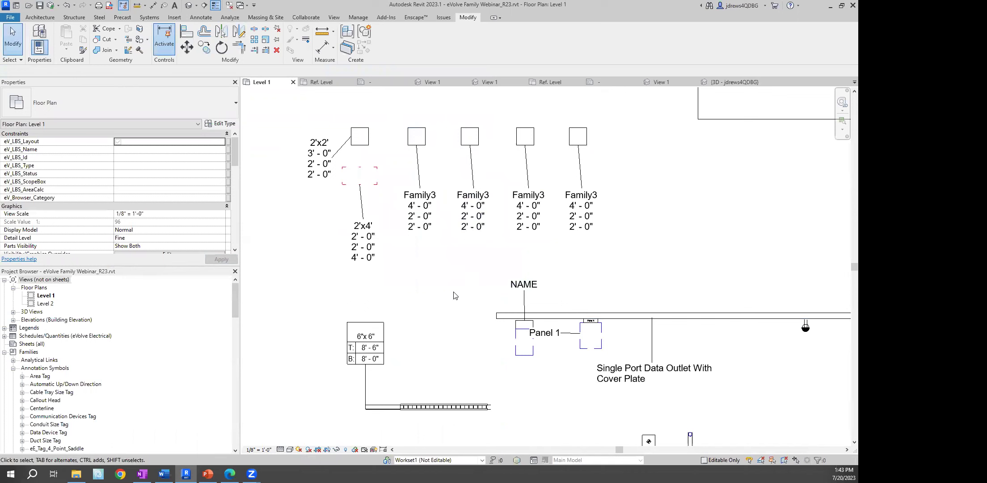
click(411, 137)
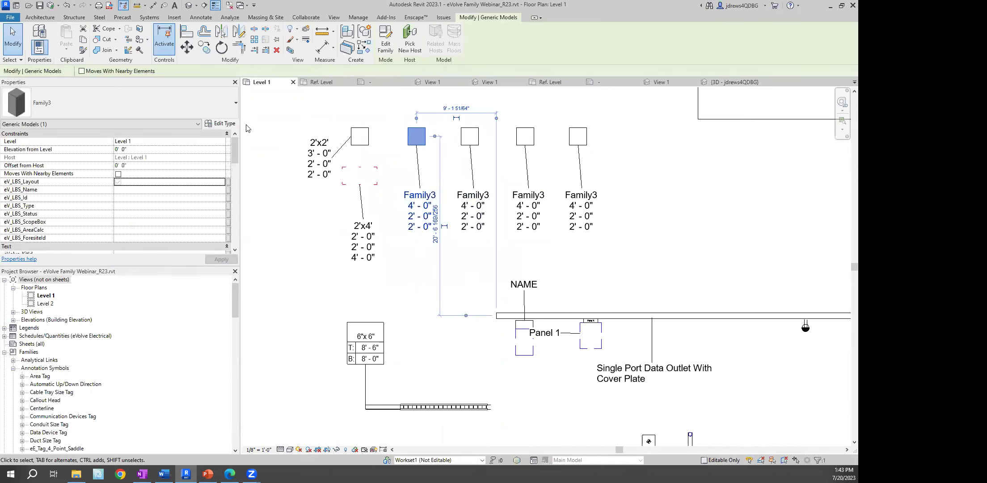
click(222, 125)
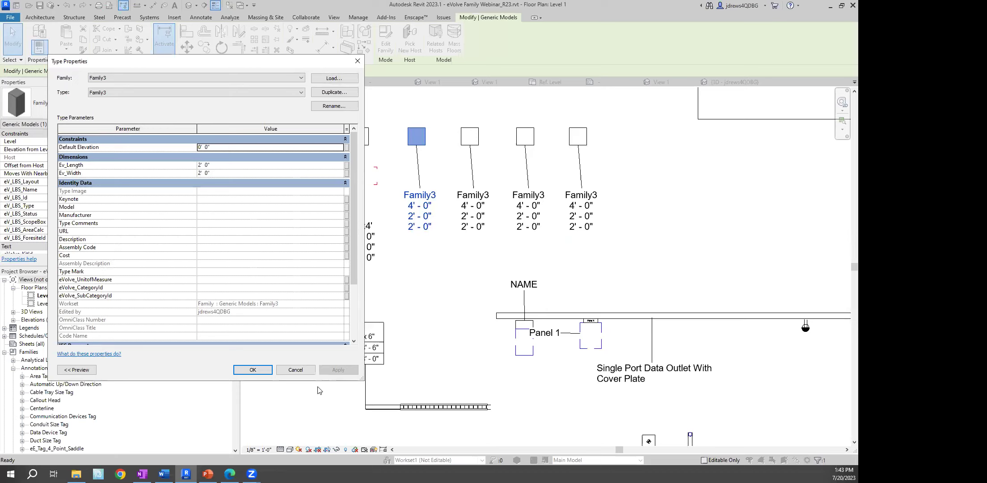
click(295, 370)
right_click(289, 218)
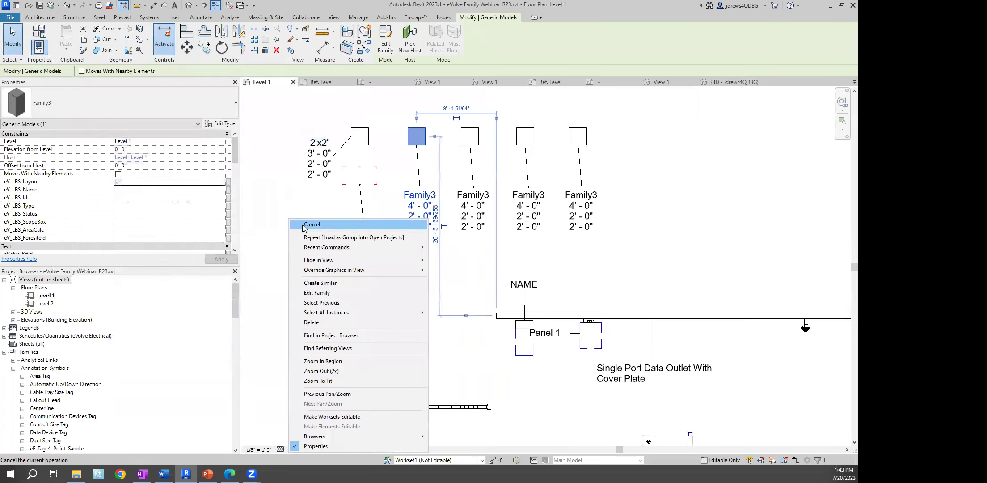
click(310, 224)
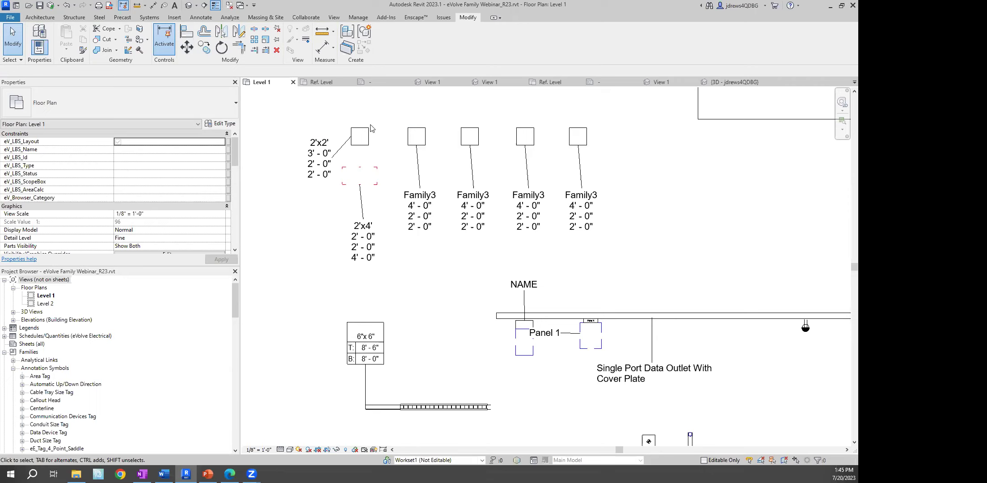
Open the selected Family3 in the family editor and set its Ev_Height to 1'-0"
click(410, 136)
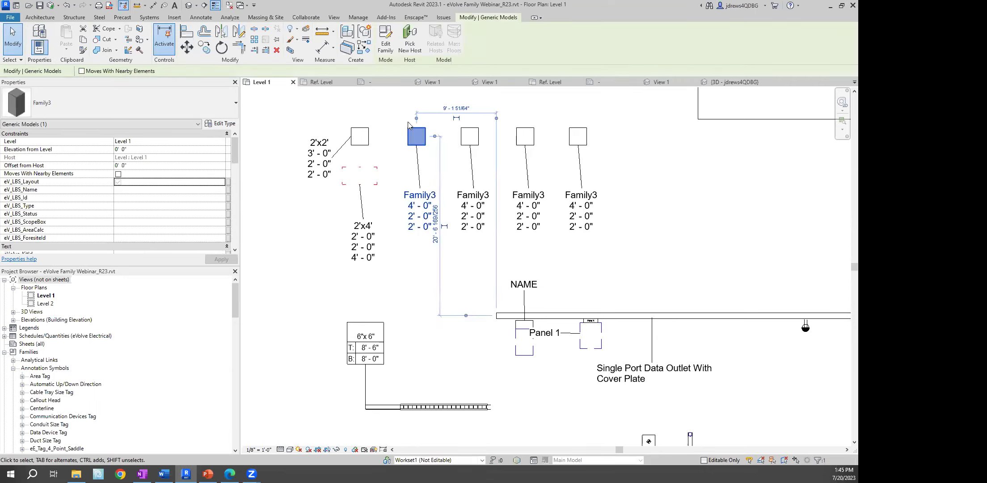
click(387, 43)
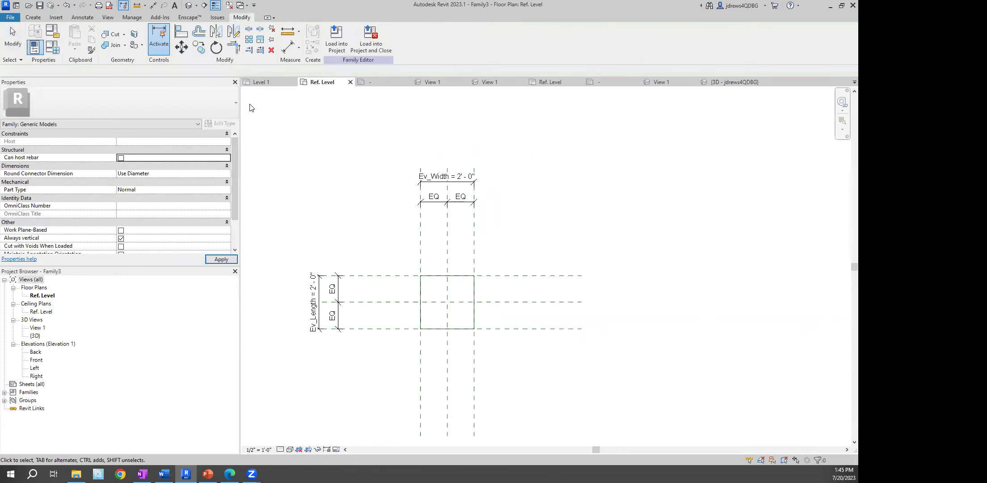
click(54, 48)
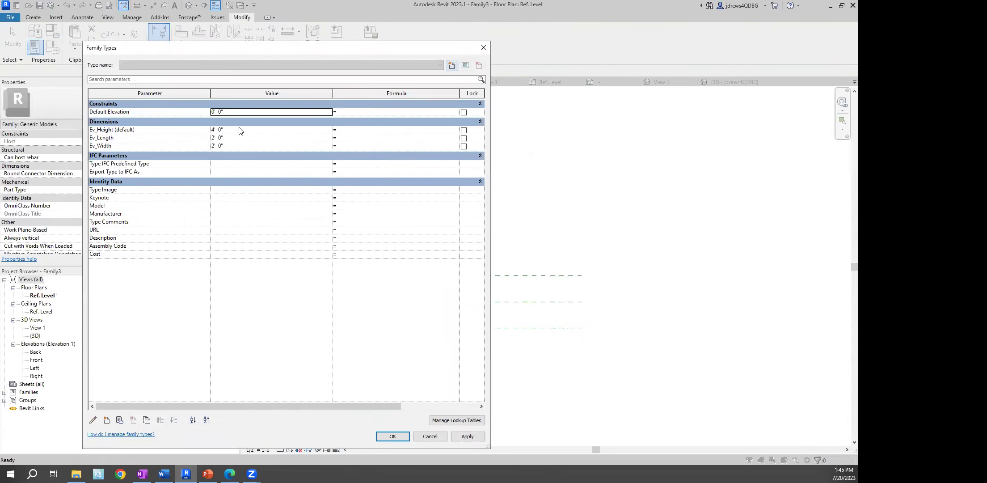
click(242, 129)
text(1)
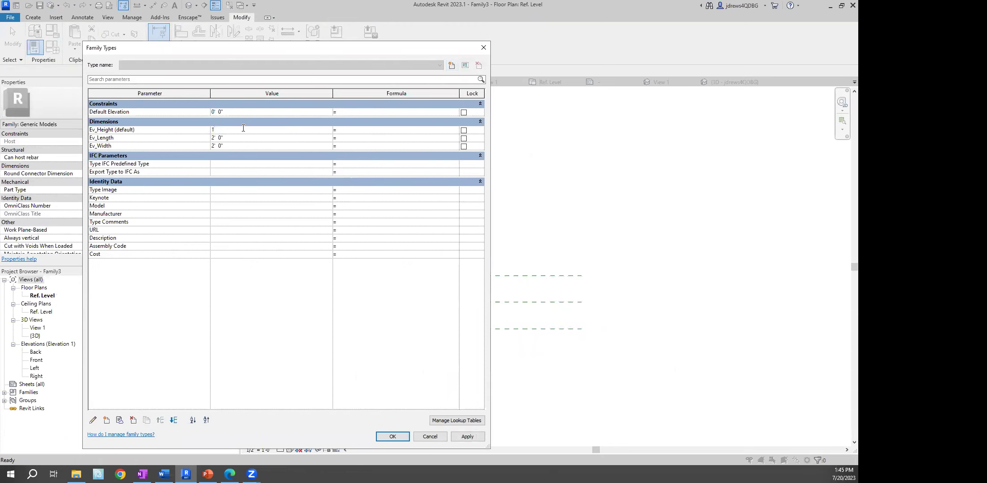
click(393, 436)
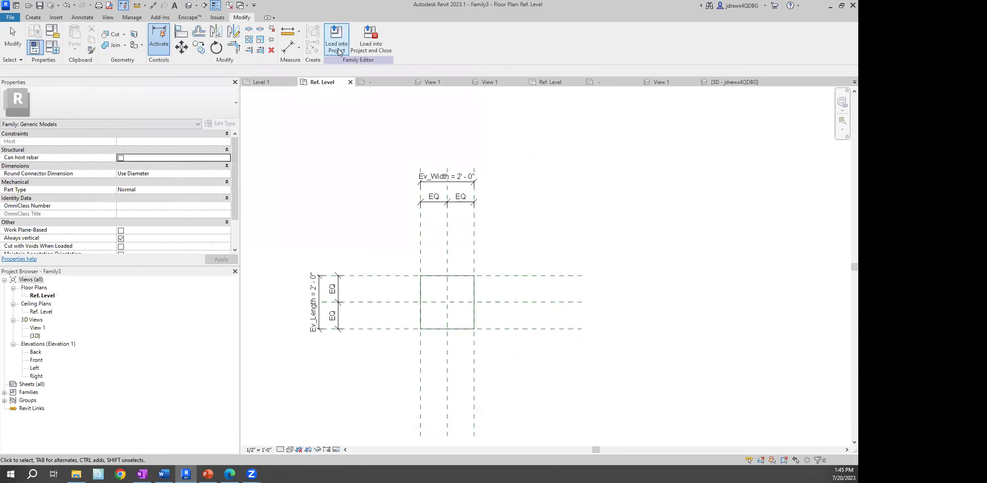
Load the edited Family3 back into the project
click(338, 49)
click(405, 306)
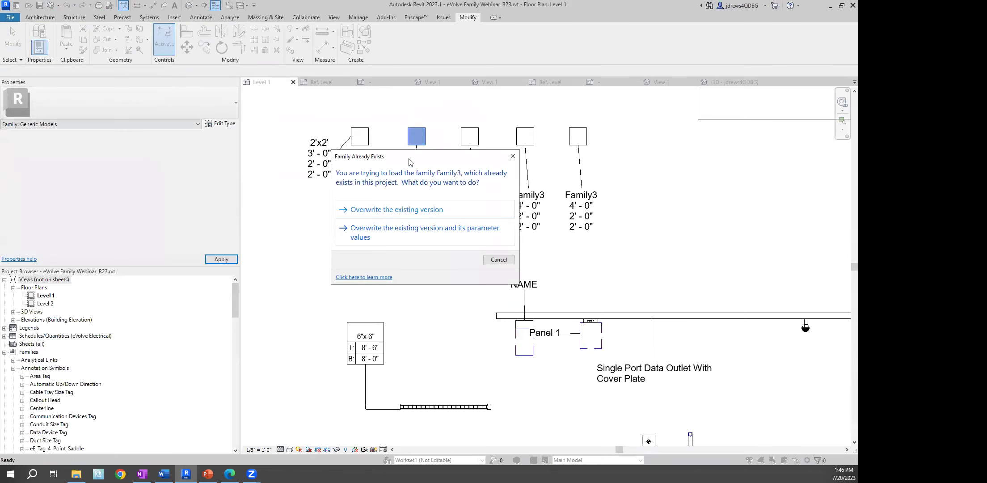
drag(409, 162, 121, 106)
Overwrite Family3 and its parameter values, then review the Level 1 tags reading 1'-0", 2'-0", 2'-0"
click(172, 176)
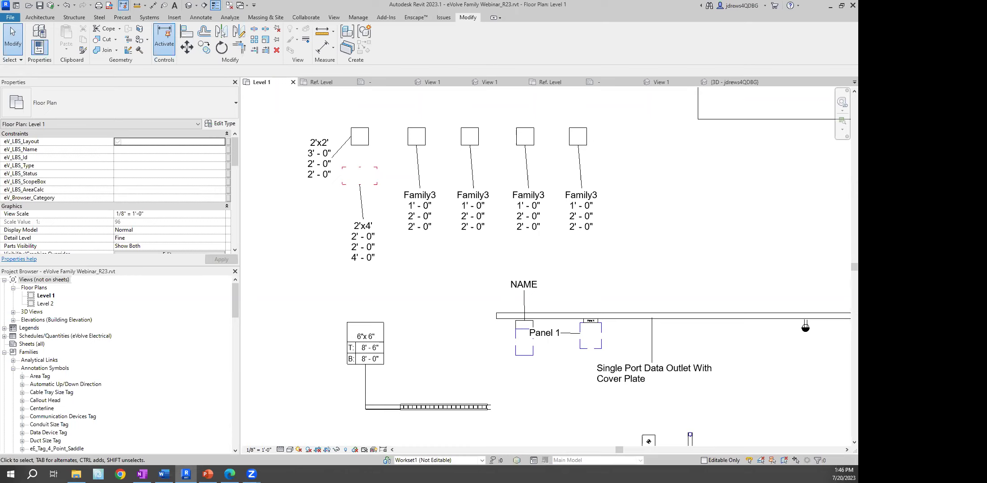
scroll(441, 268, down, 1)
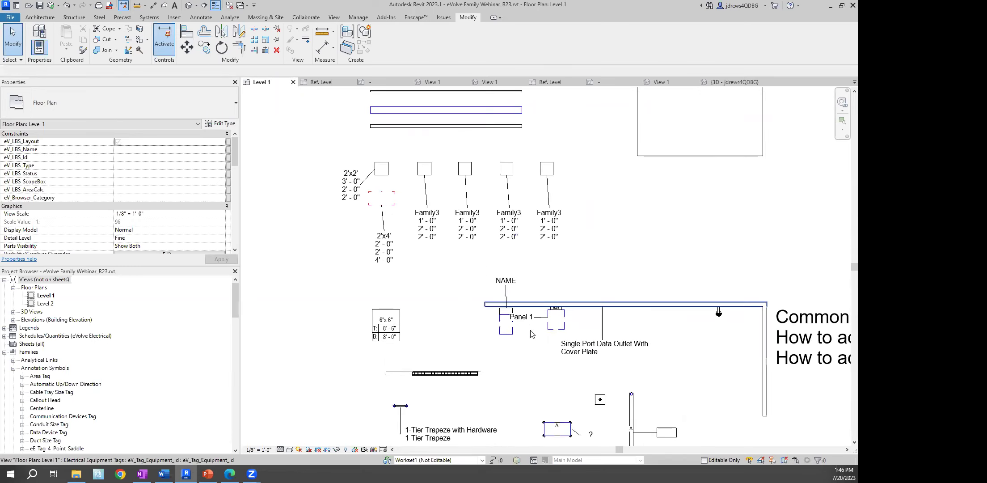
middle_drag(529, 303, 520, 229)
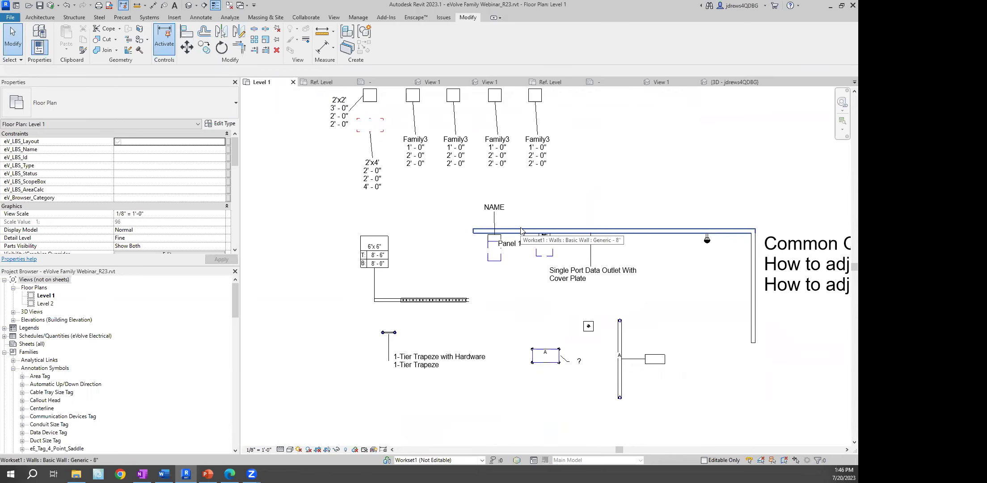